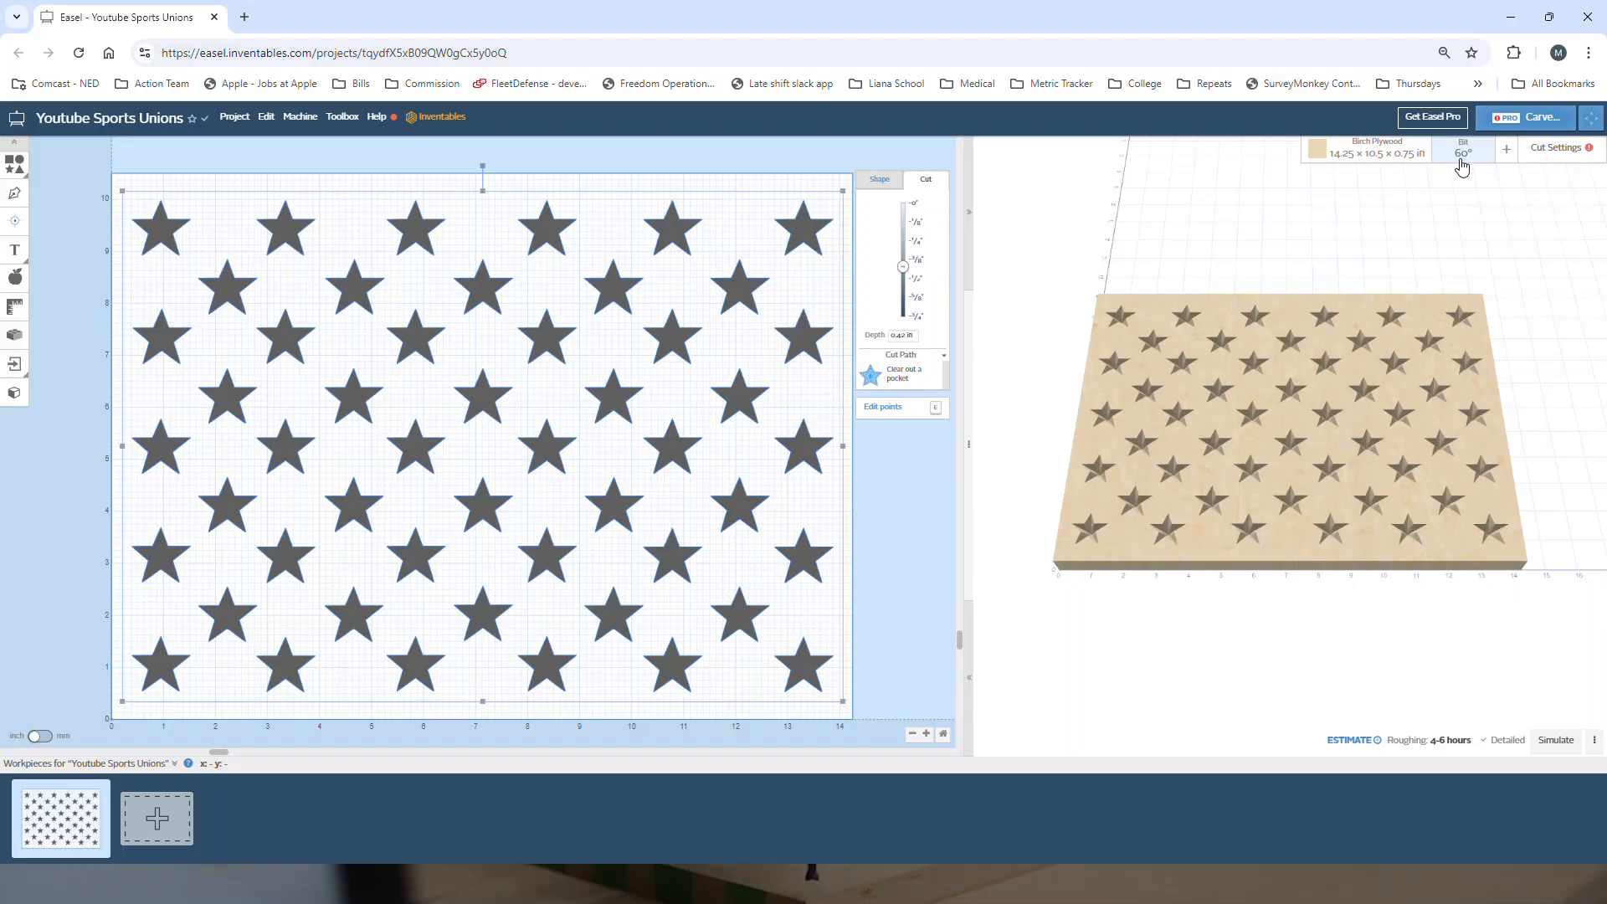
Switch the cut settings to manual with a 150 in/min feed rate, 75 in/min plunge rate and 0.05 in depth per pass.
click(1548, 155)
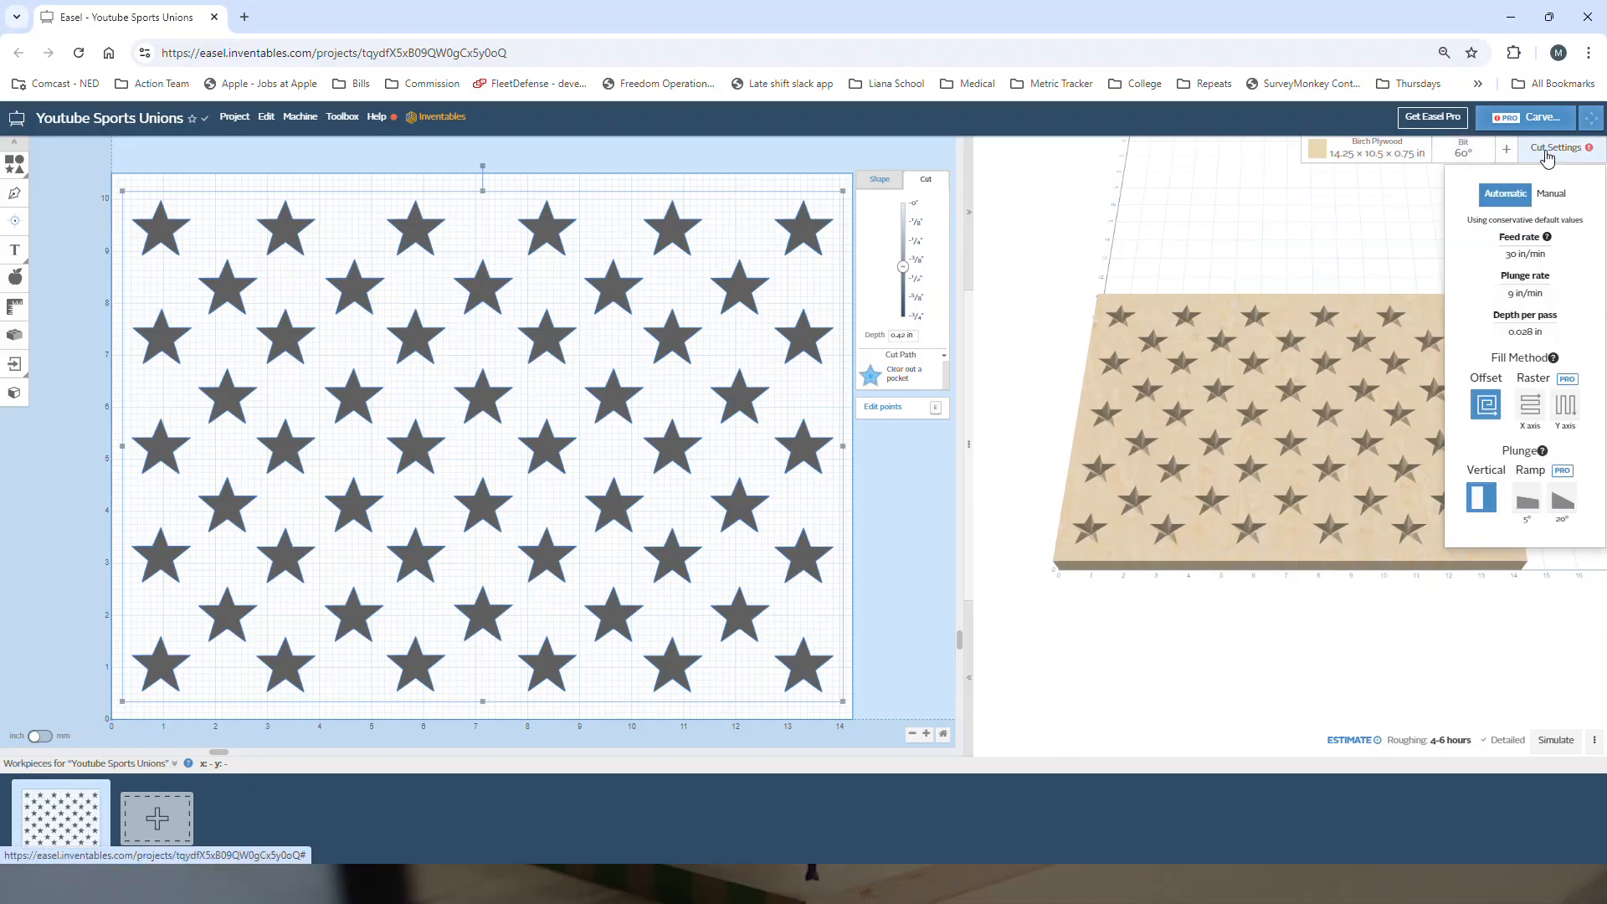
click(1551, 194)
click(1514, 269)
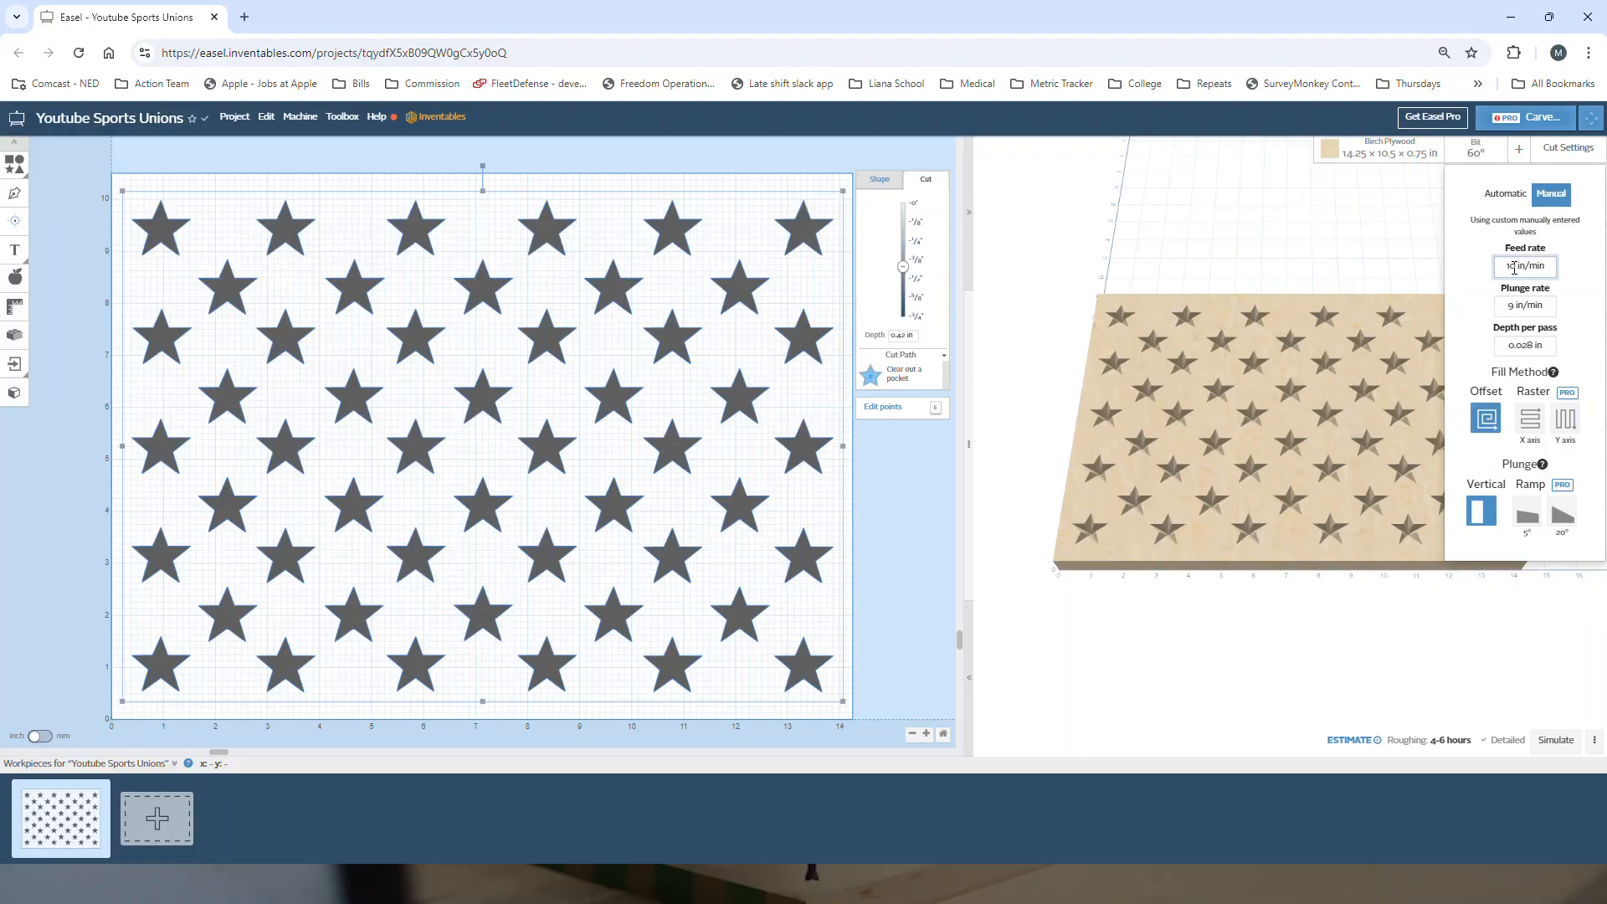
text(100)
click(1512, 306)
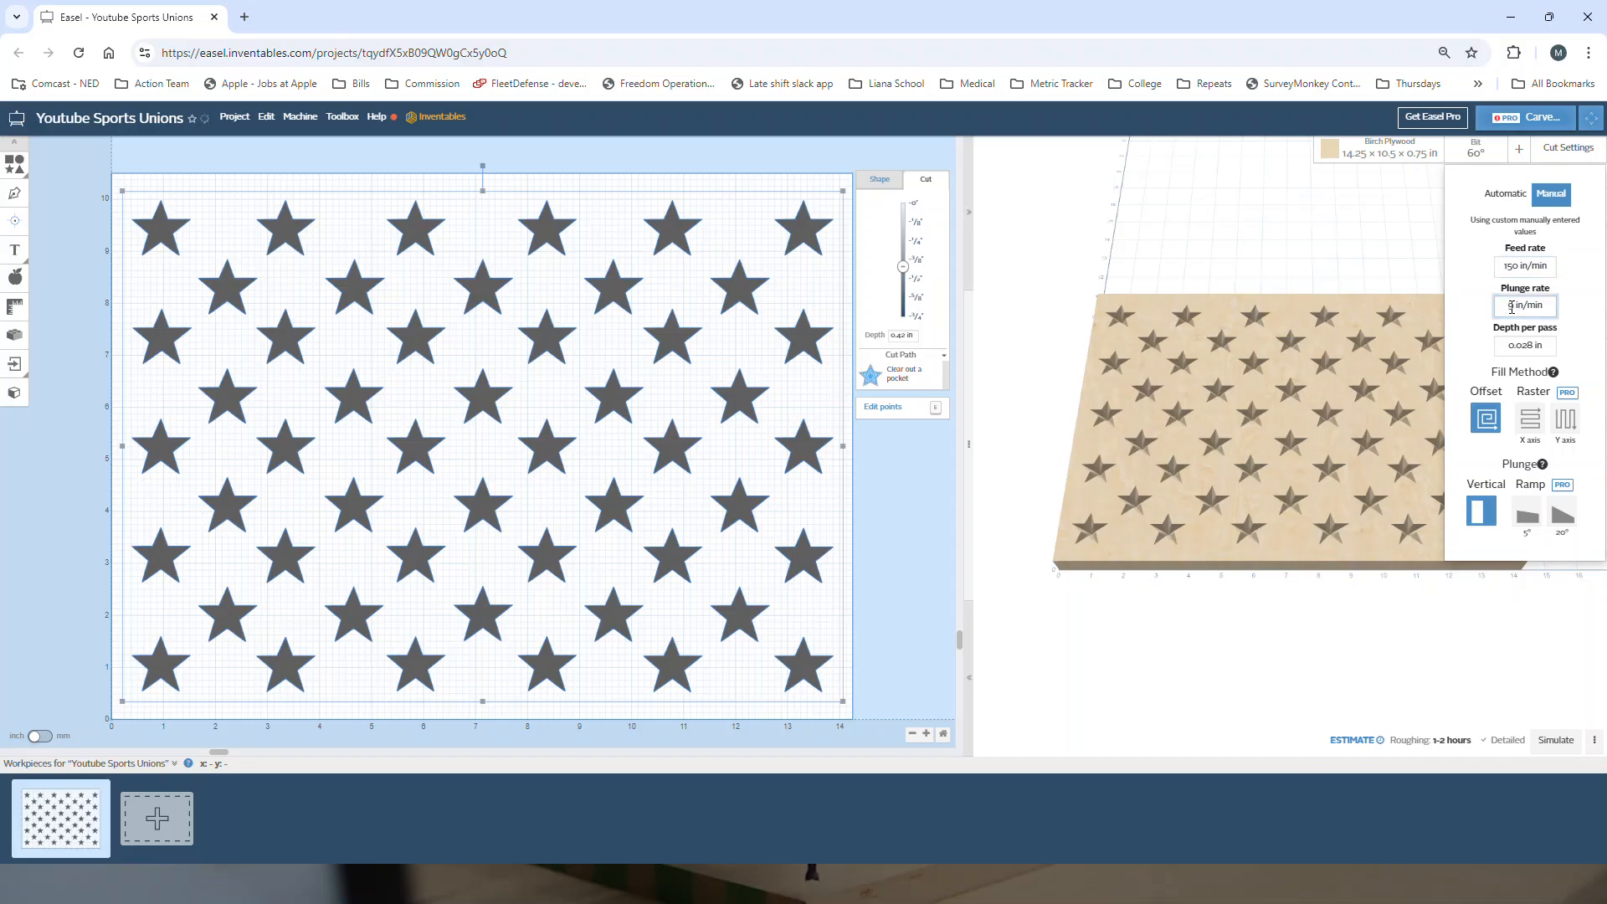
text(70)
click(1533, 346)
key(BackSpace)
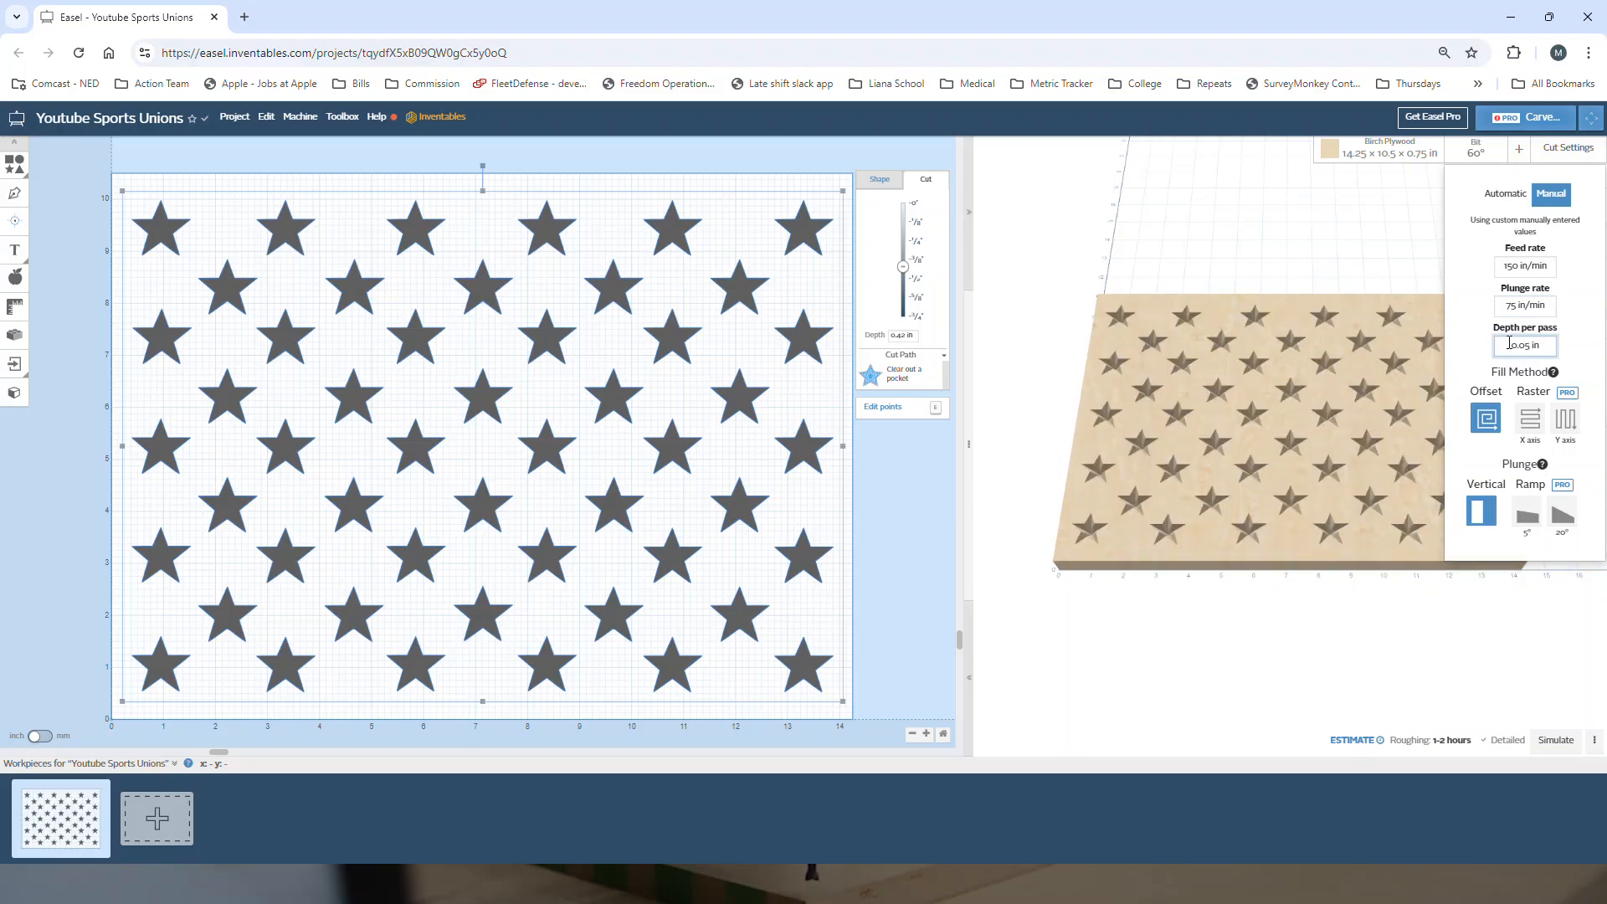
click(1469, 326)
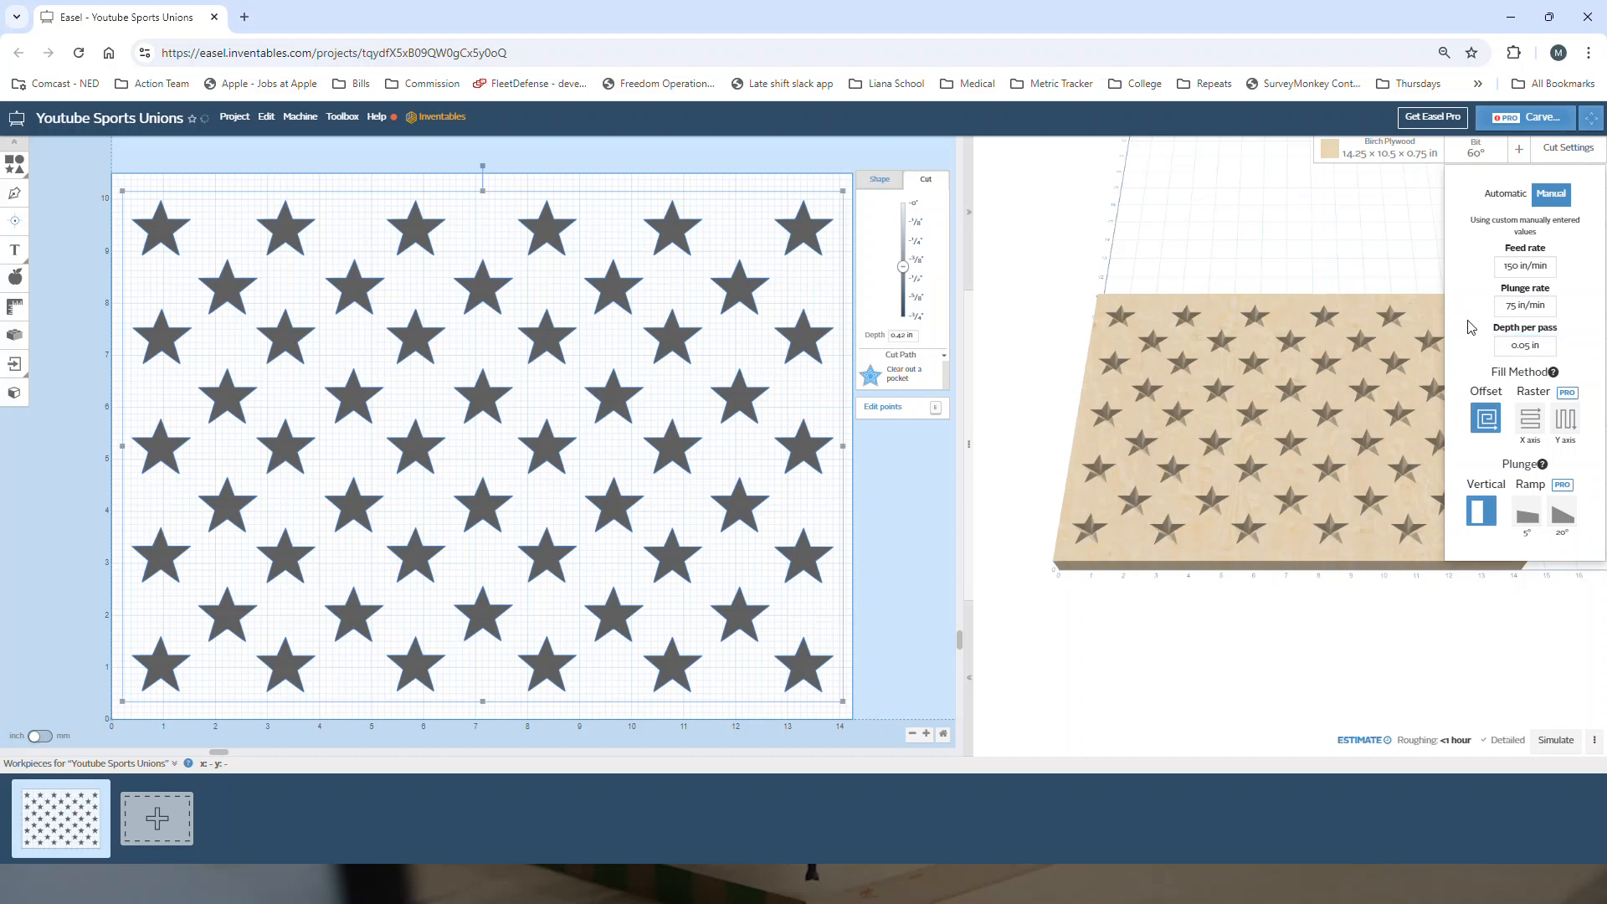
click(1049, 241)
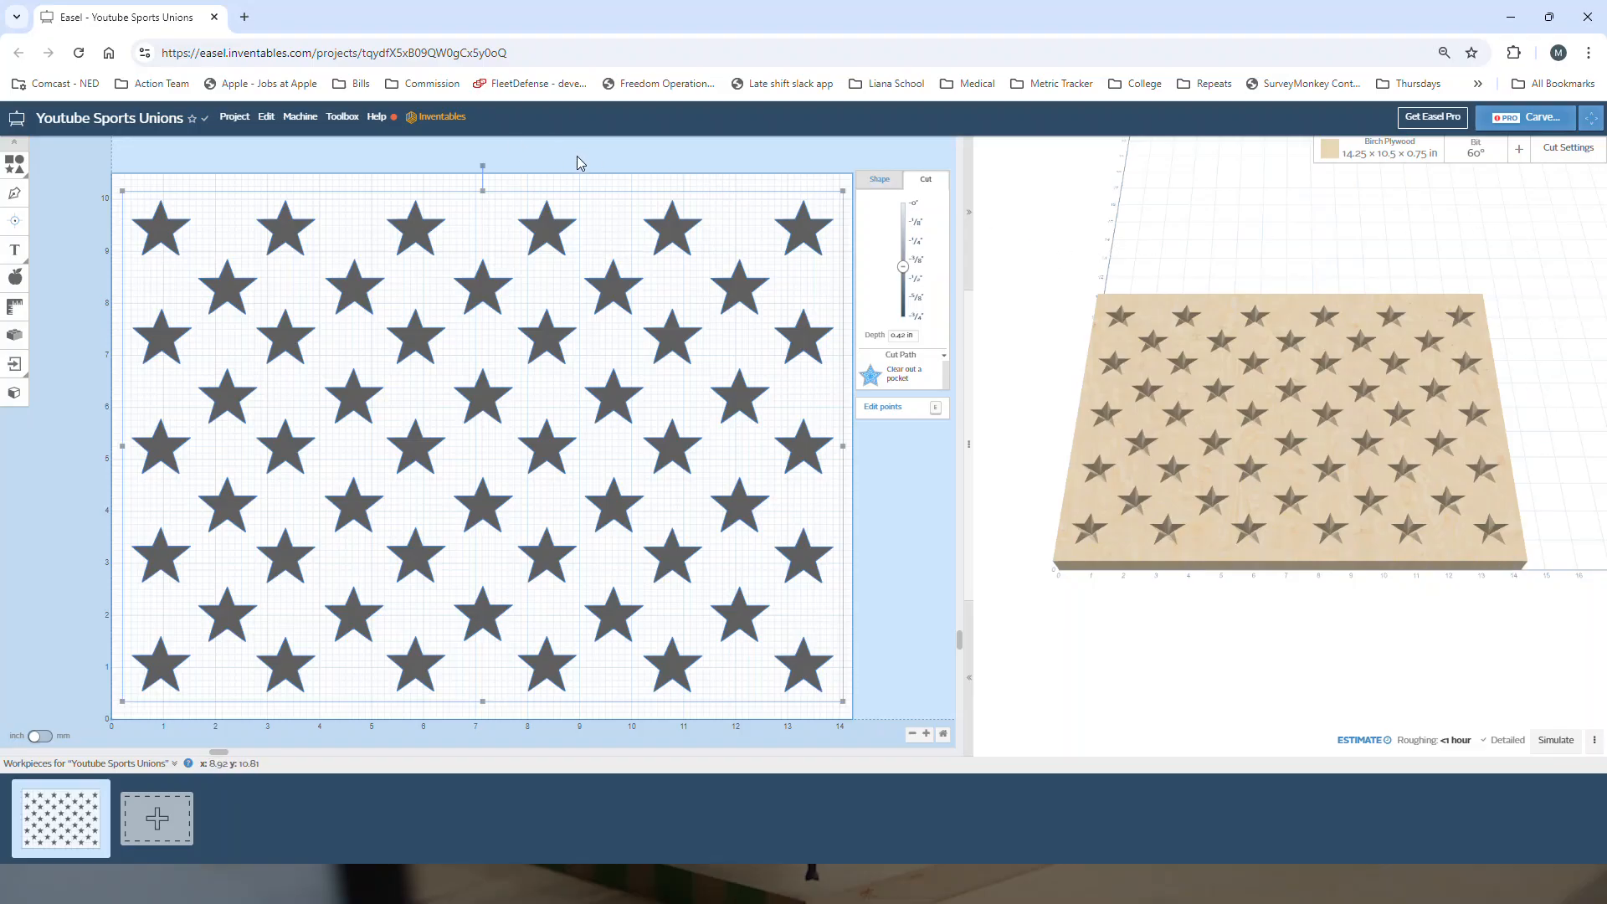
Import the Arizona Diamondbacks SVG from the MLB folder.
click(193, 156)
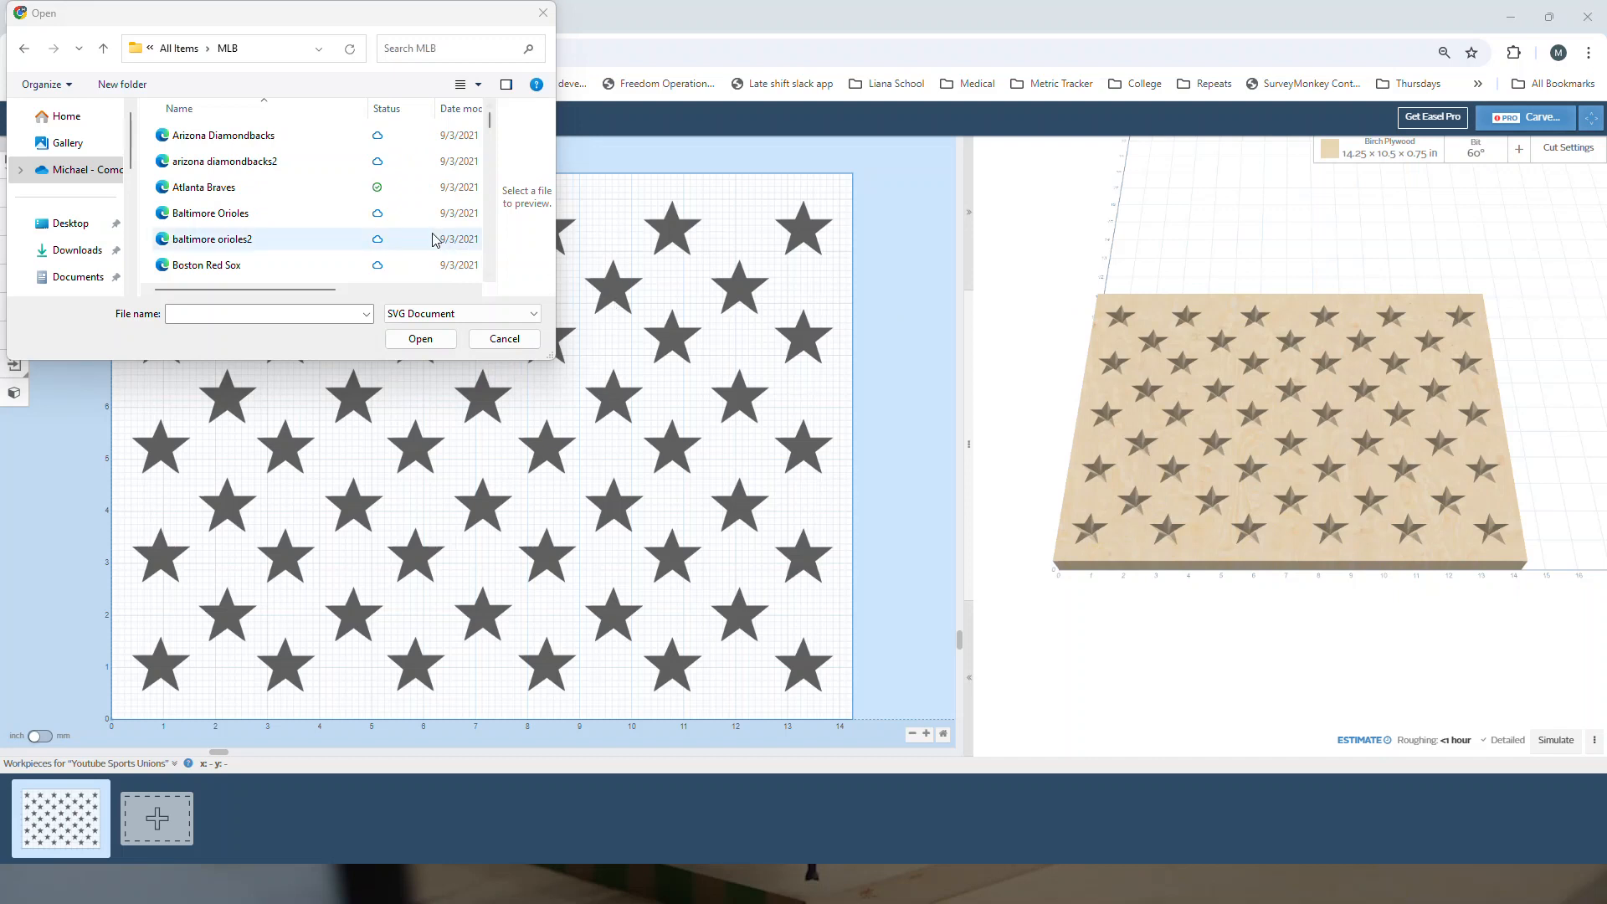
drag(309, 18, 1259, 174)
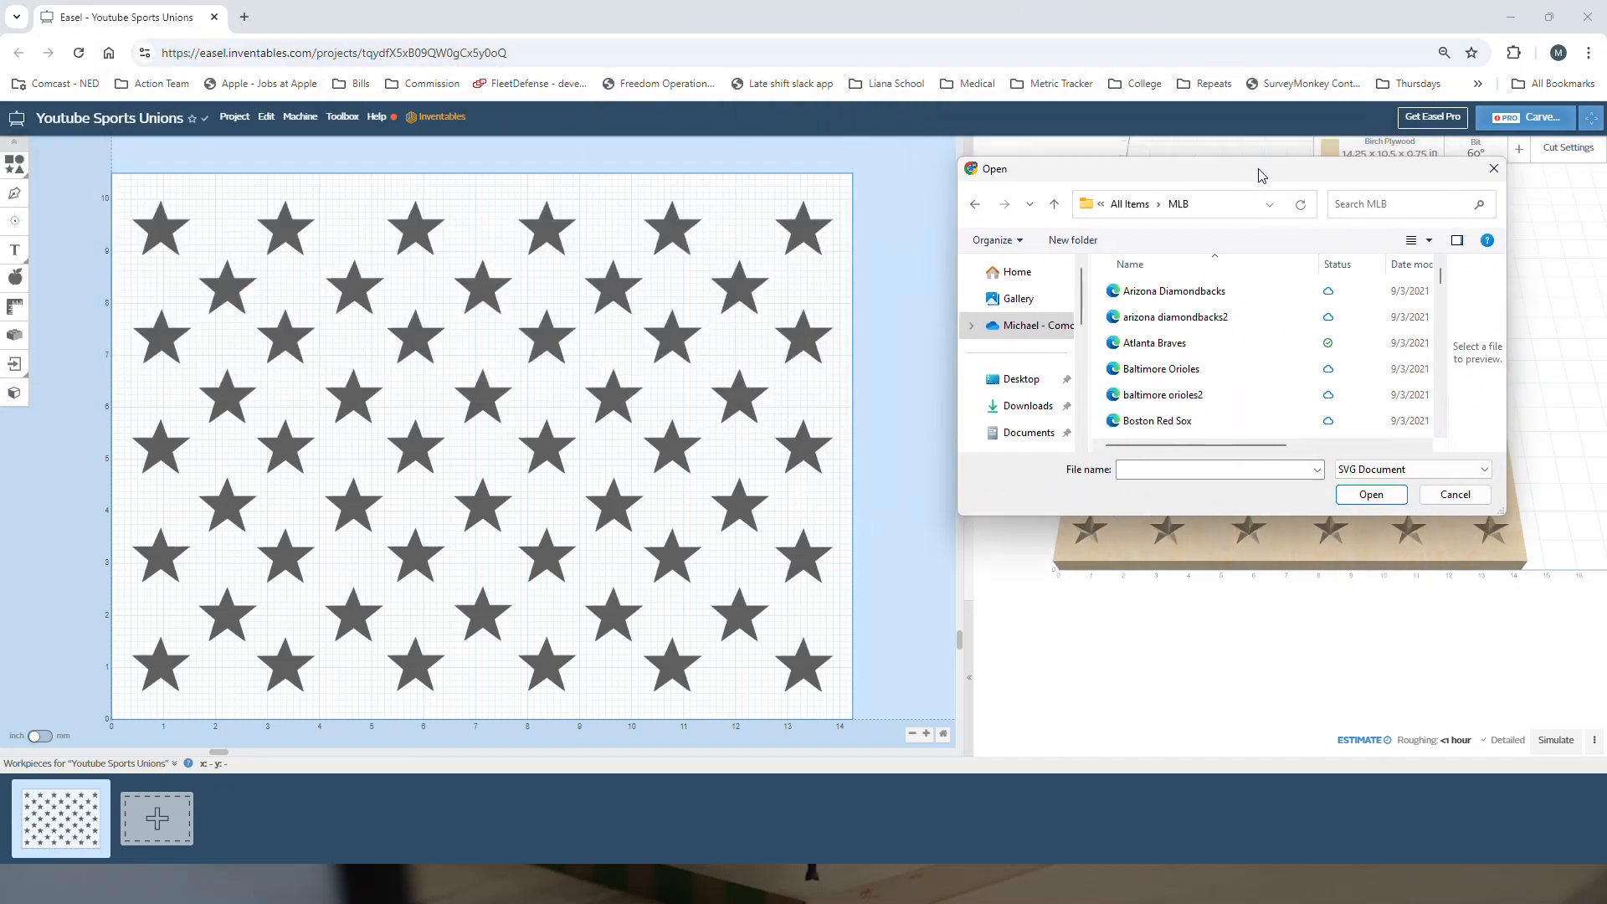
scroll(1225, 320, down, 15)
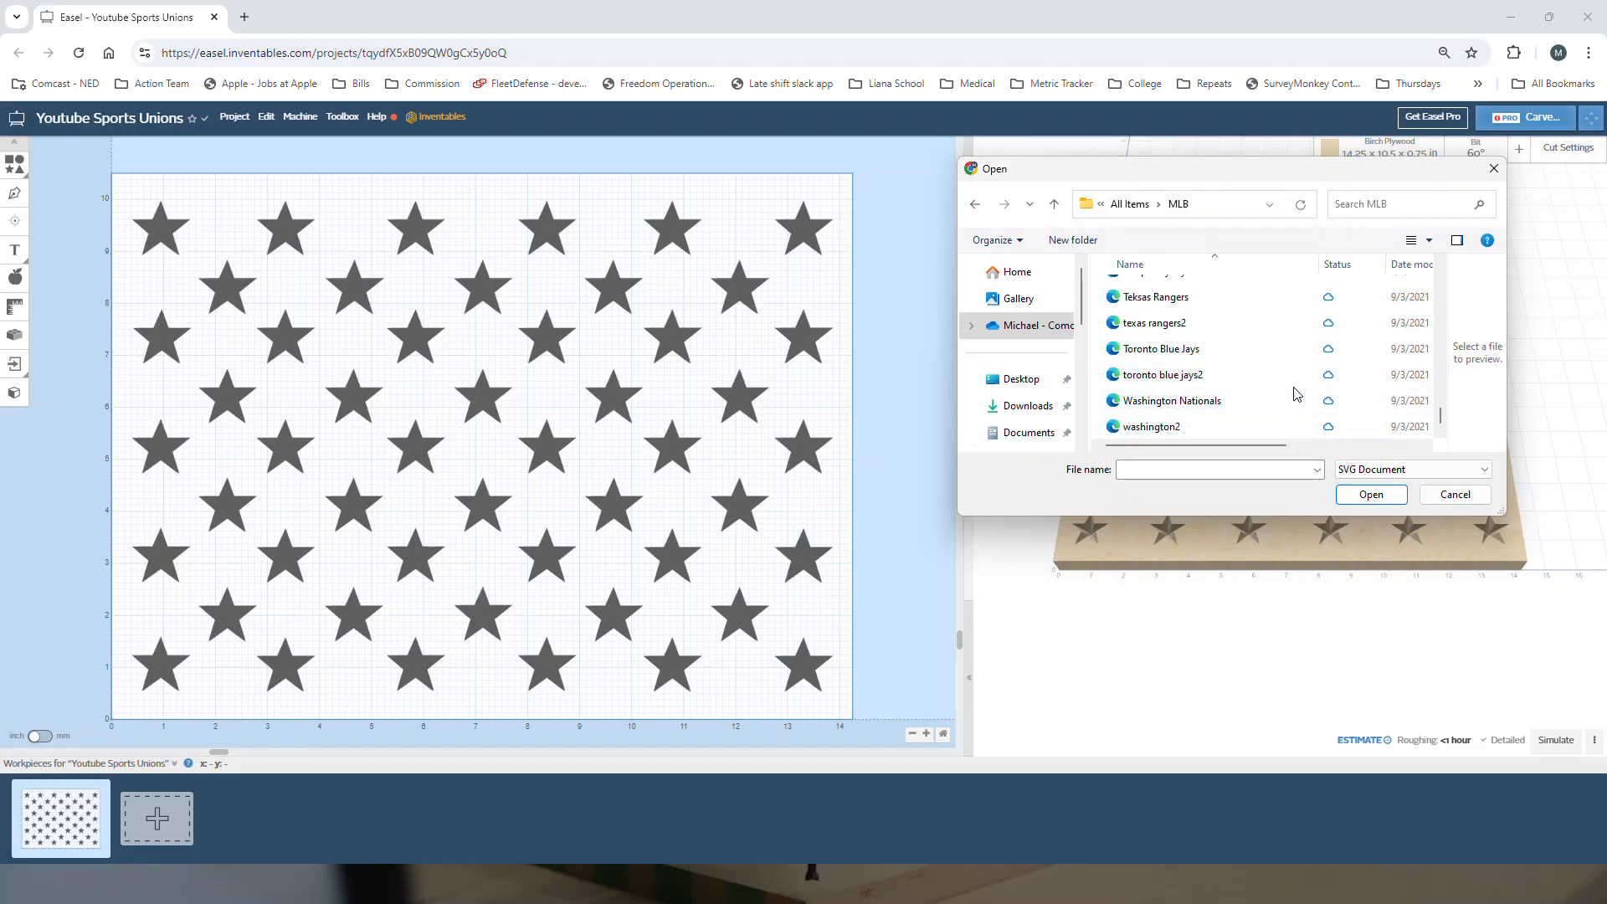
scroll(1233, 382, up, 6)
scroll(1233, 382, up, 8)
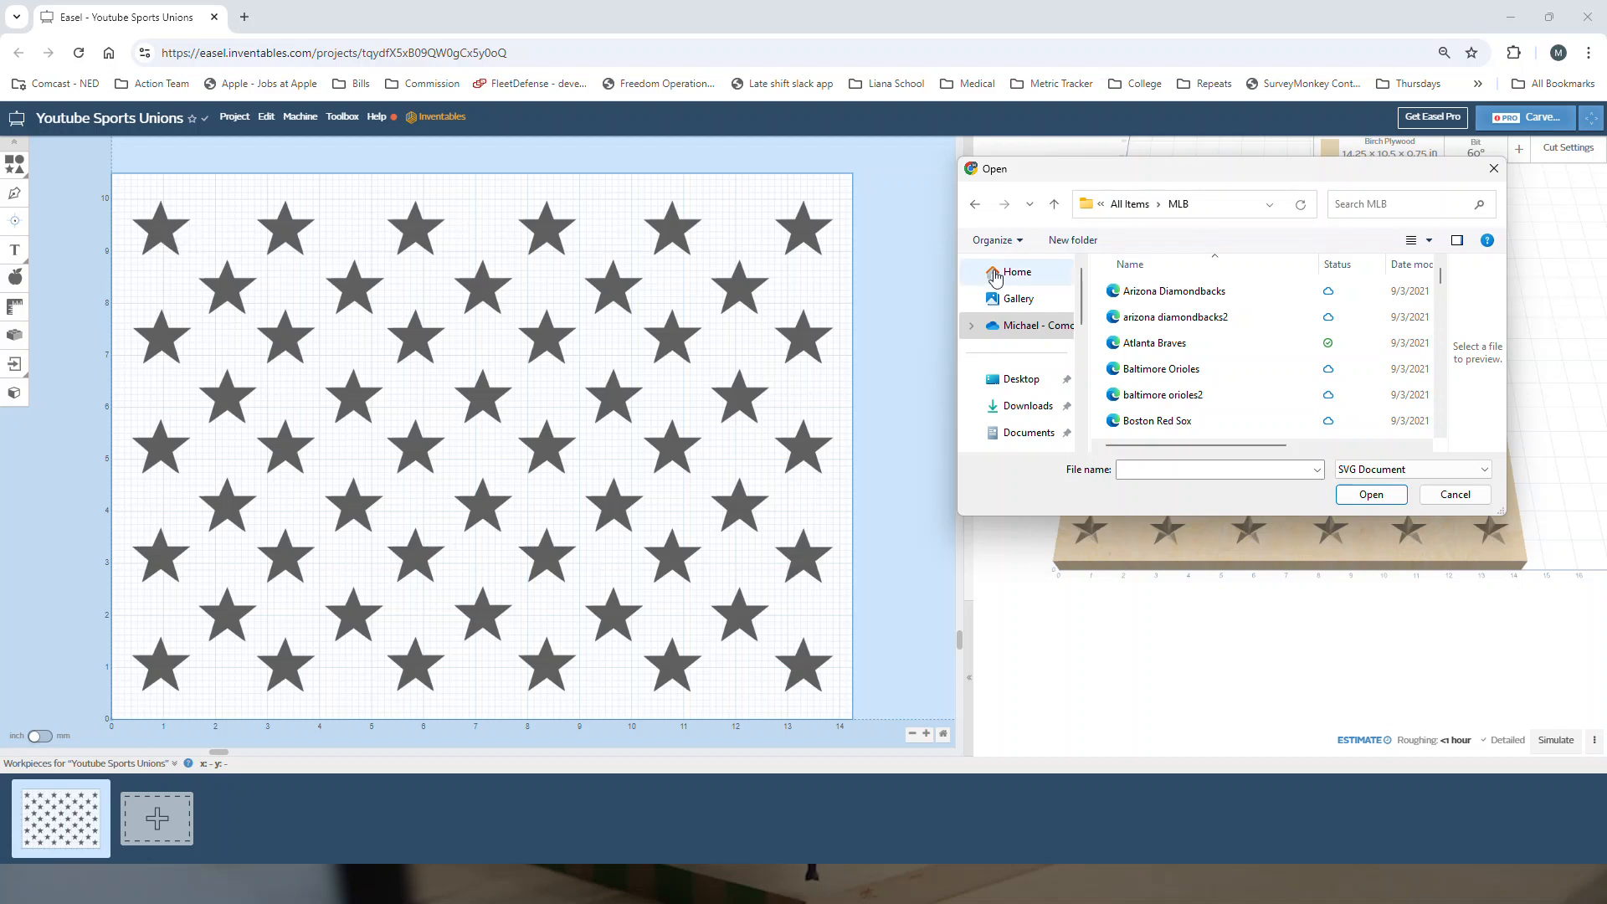
click(1164, 293)
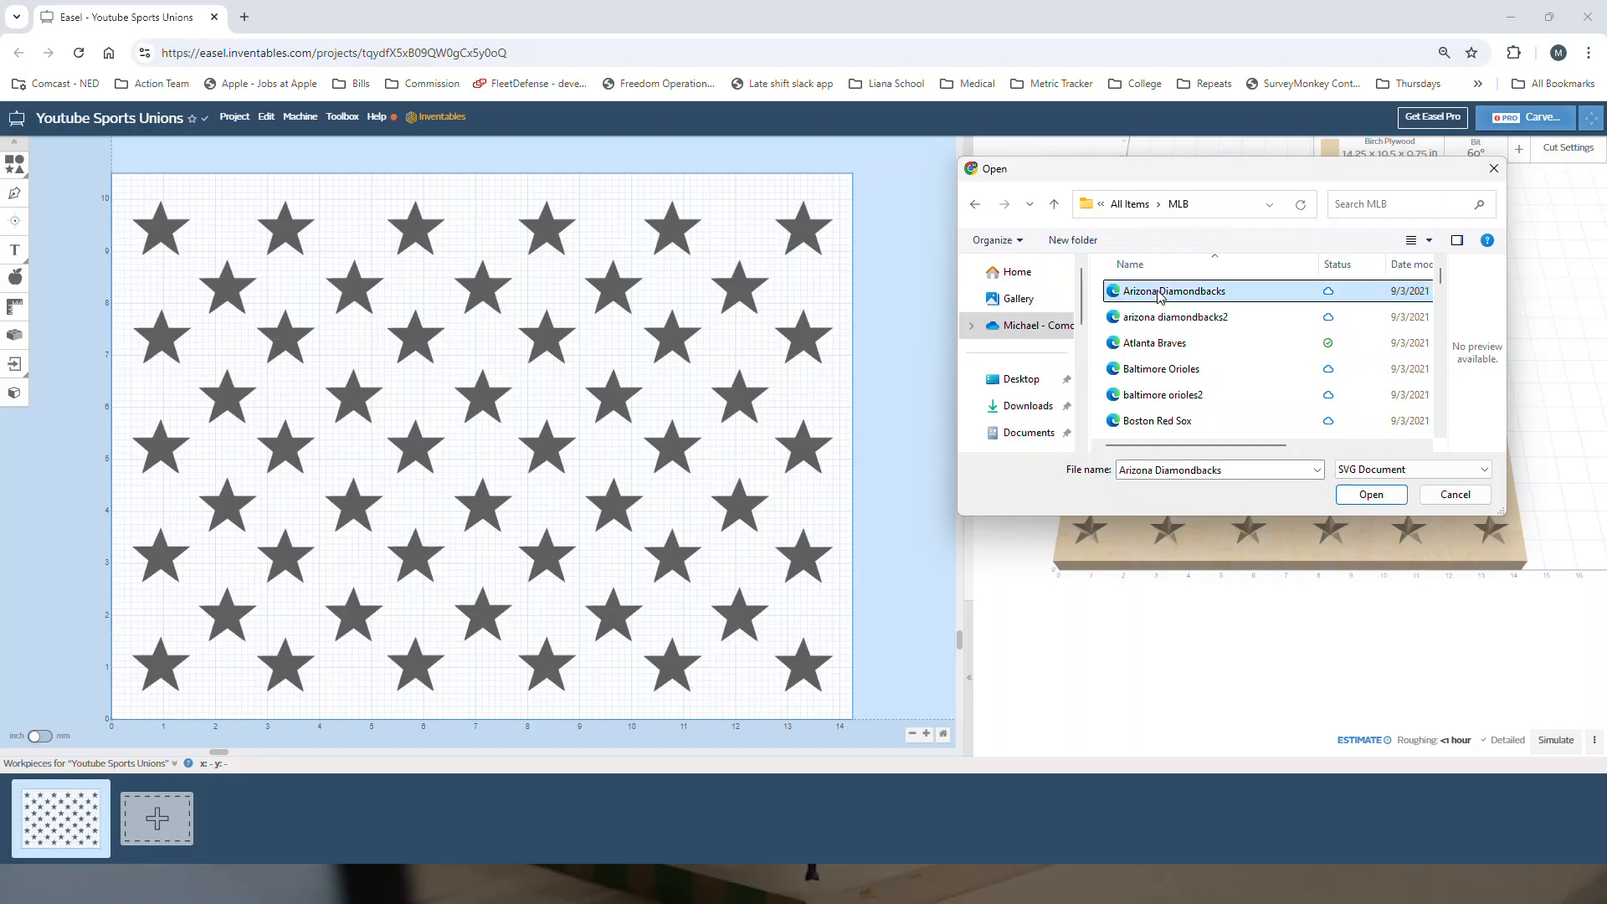
click(1378, 496)
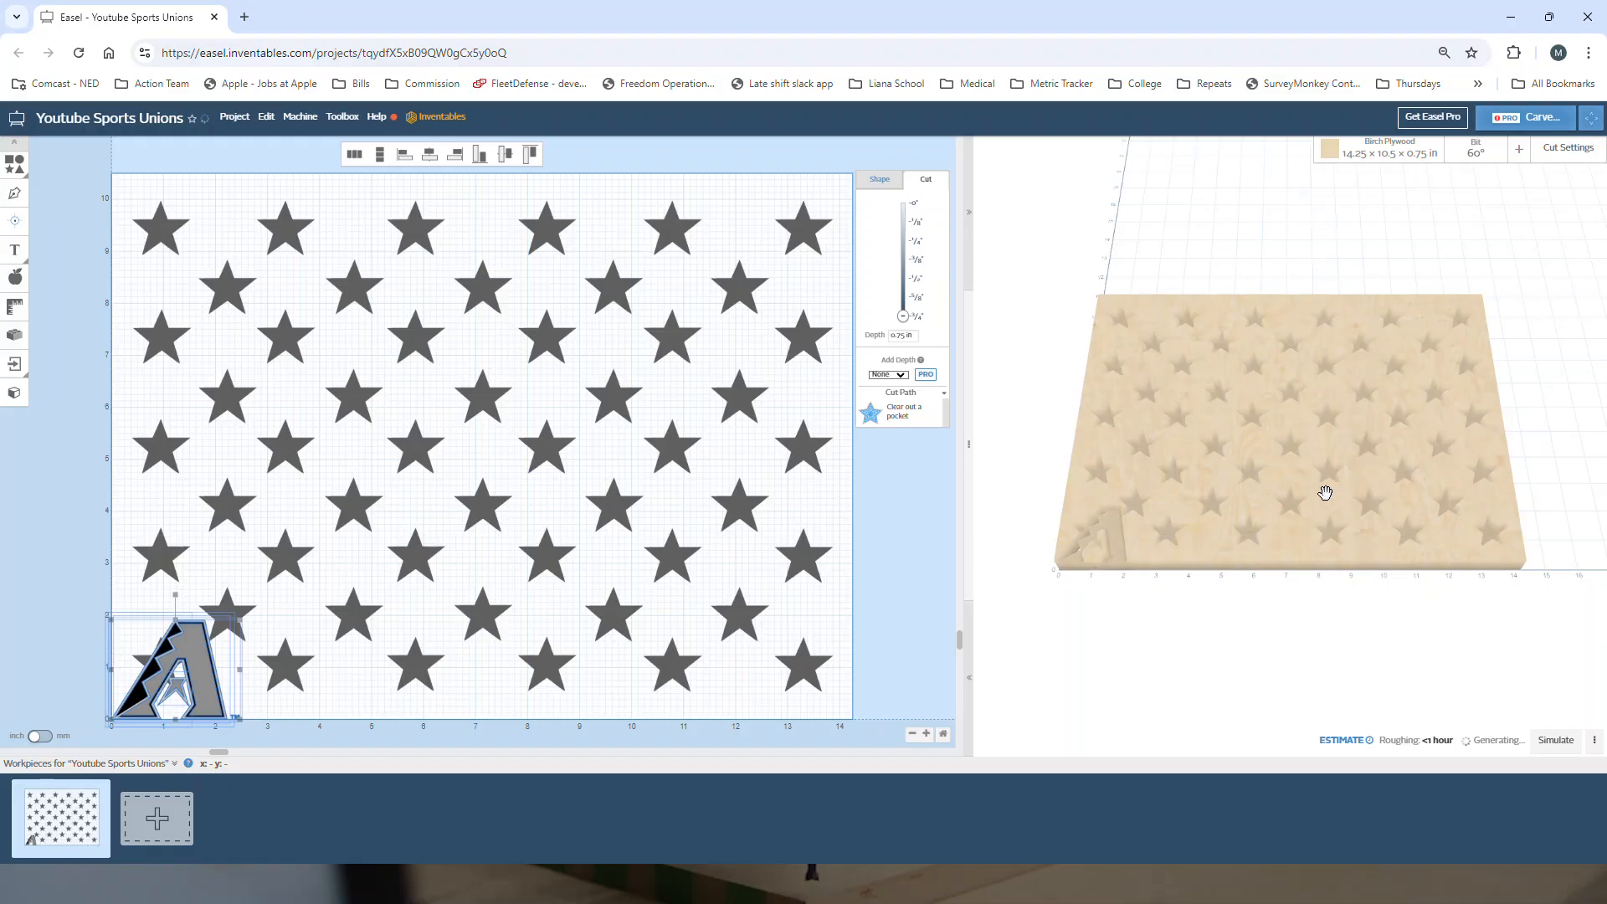
Enlarge the imported A logo to about 6.7 by 5.2 in and place it over the middle of the star field.
drag(236, 621, 457, 452)
drag(333, 536, 576, 343)
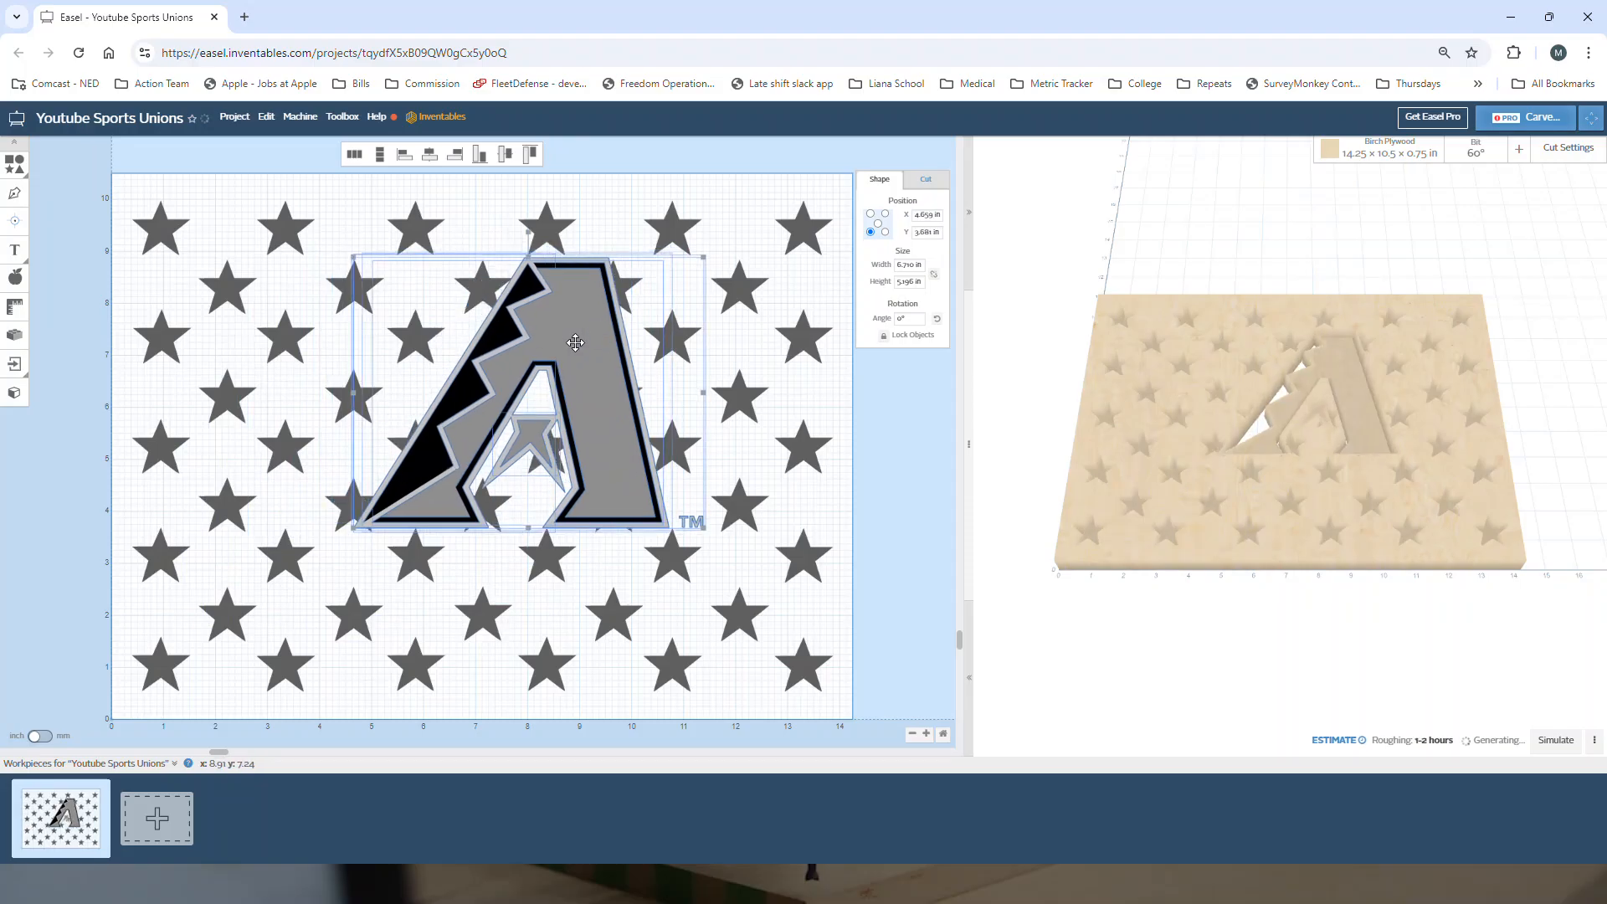
click(23, 559)
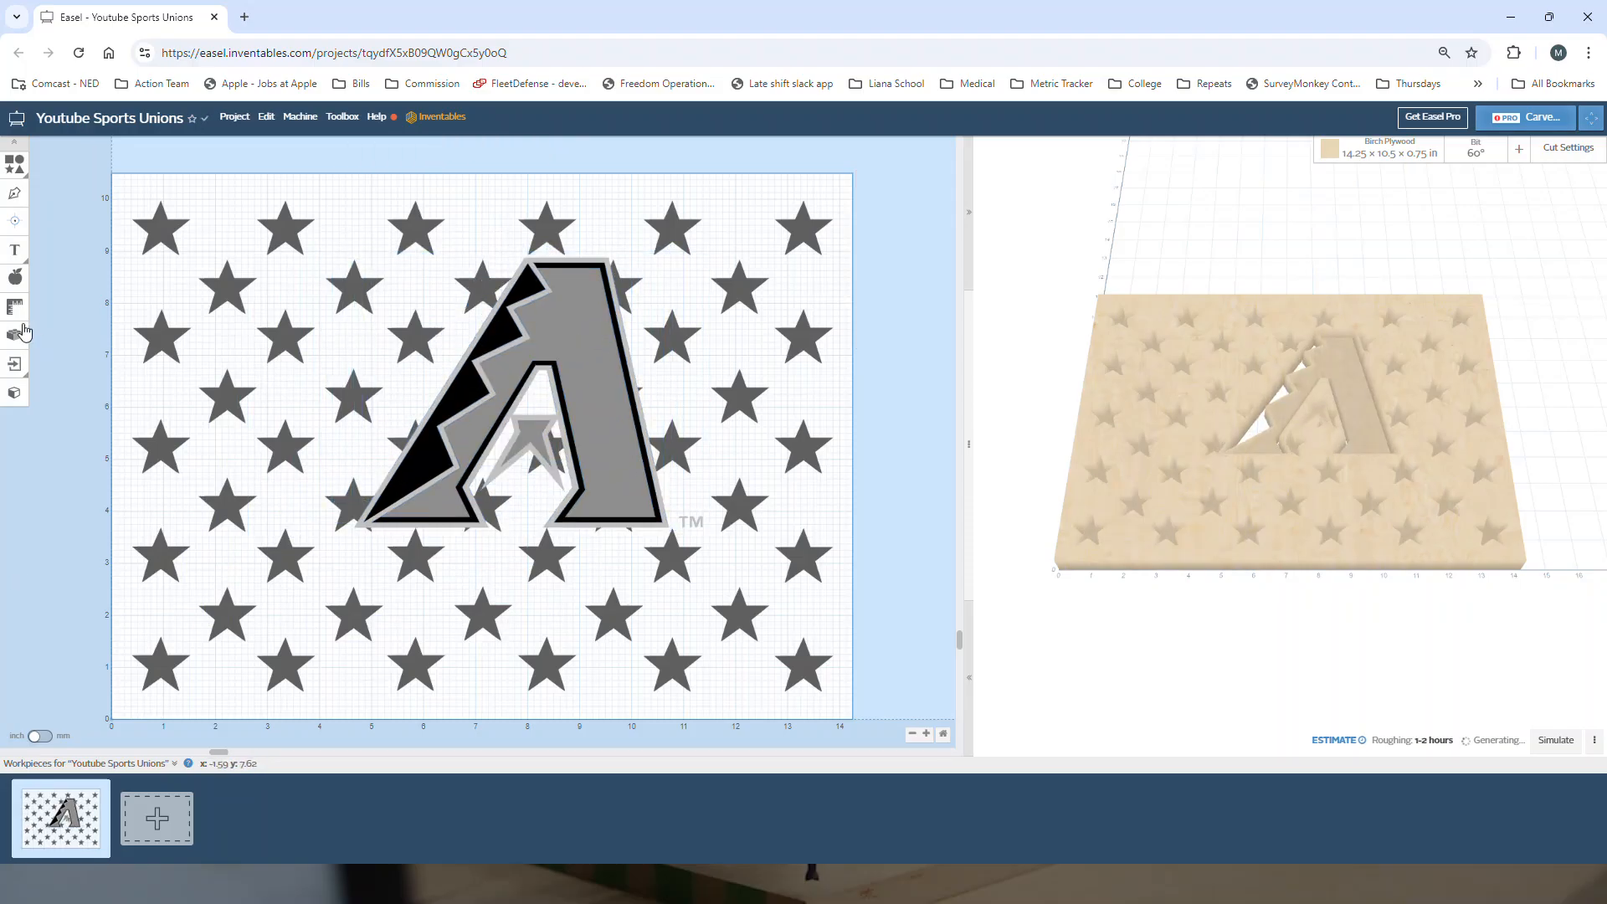
Import the arizona diamondbacks2 SVG and move its logo set left until it clears the large A logo.
click(16, 365)
click(34, 392)
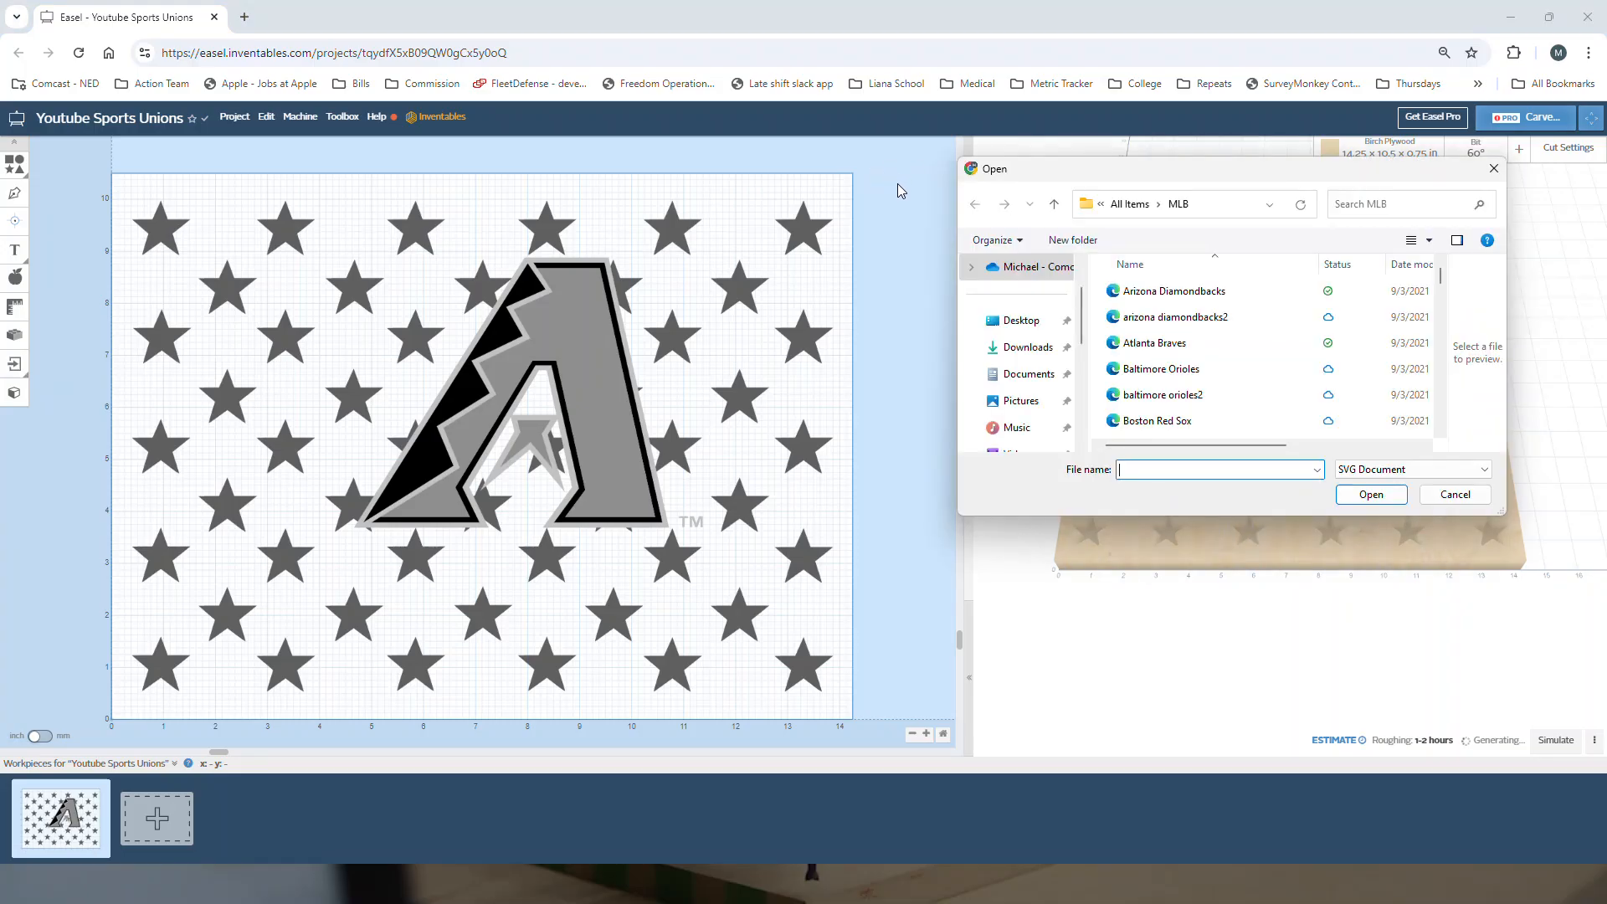
click(1158, 322)
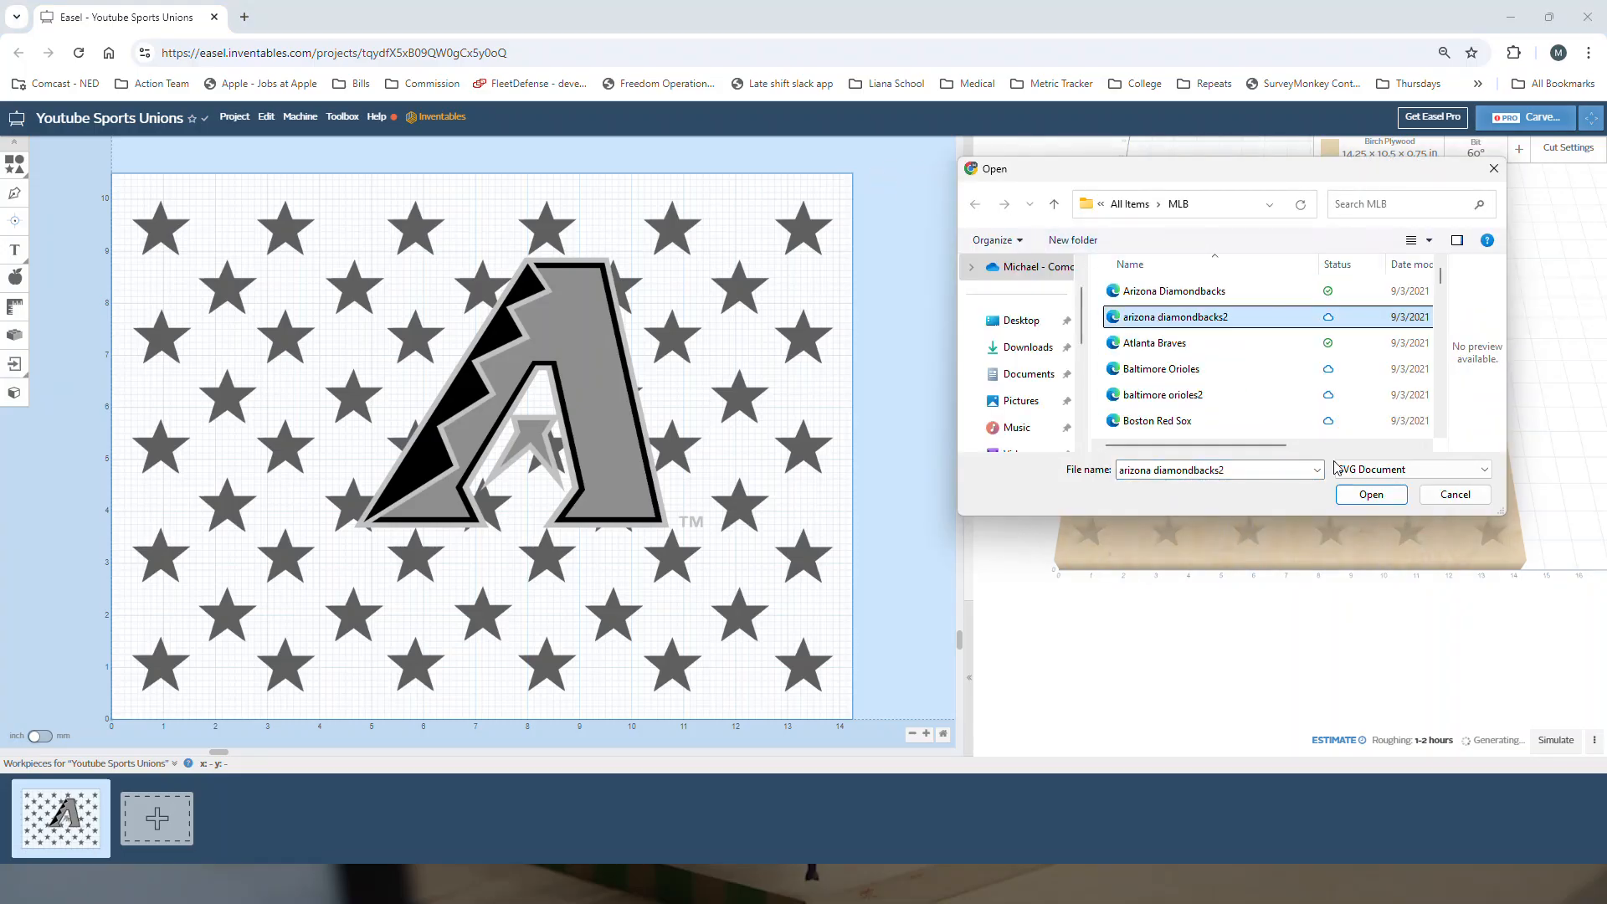
click(1358, 498)
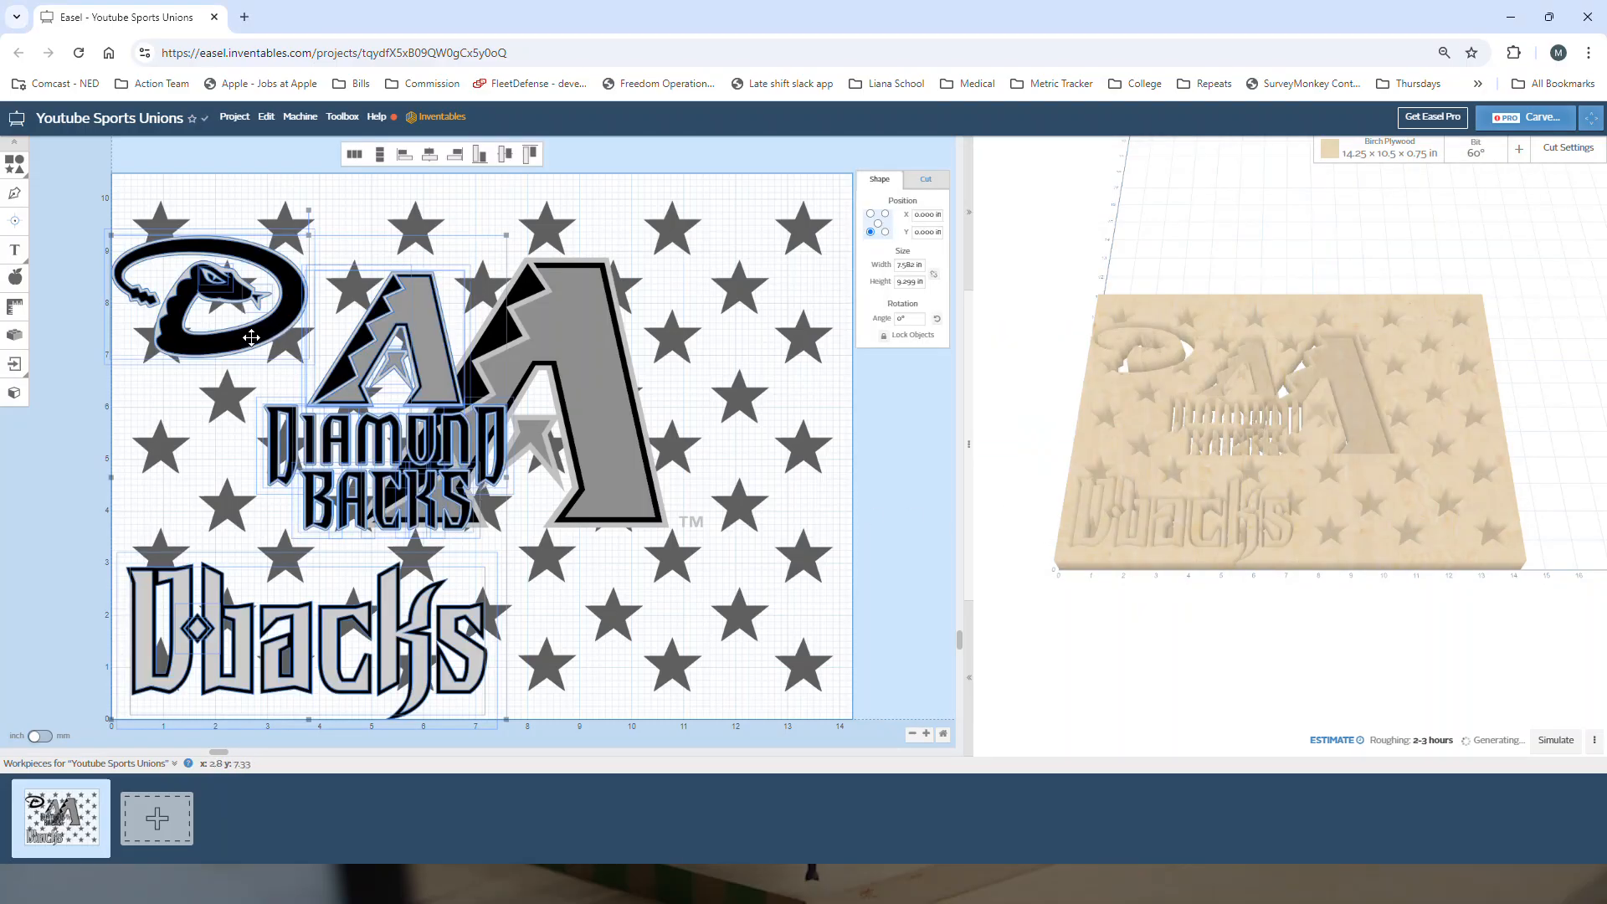
drag(246, 337, 280, 332)
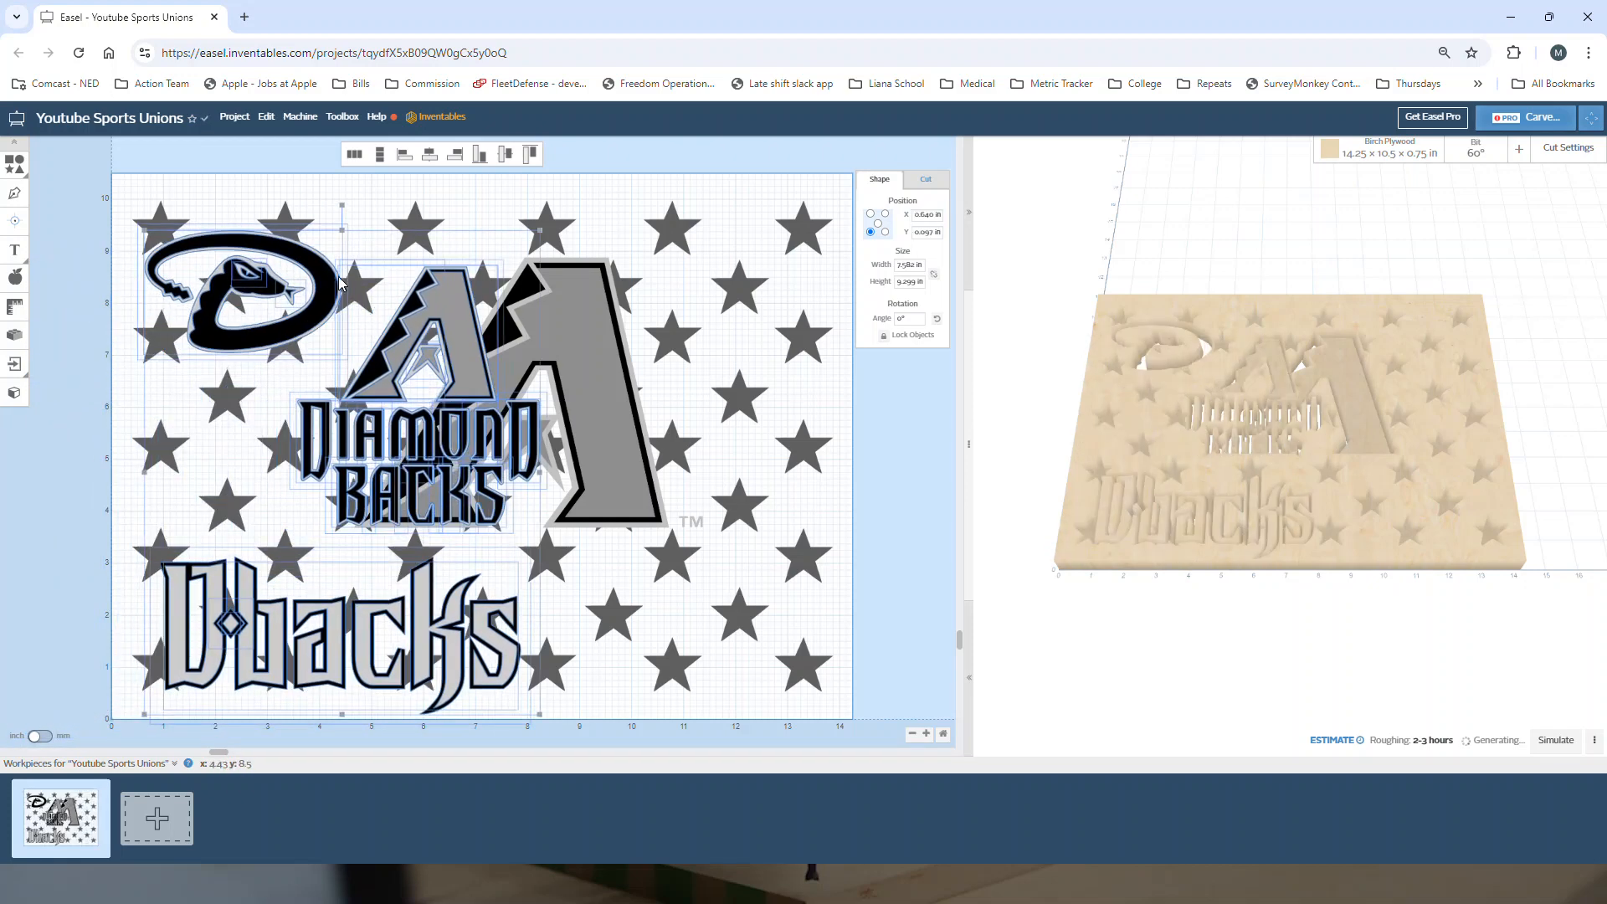
drag(339, 283, 146, 309)
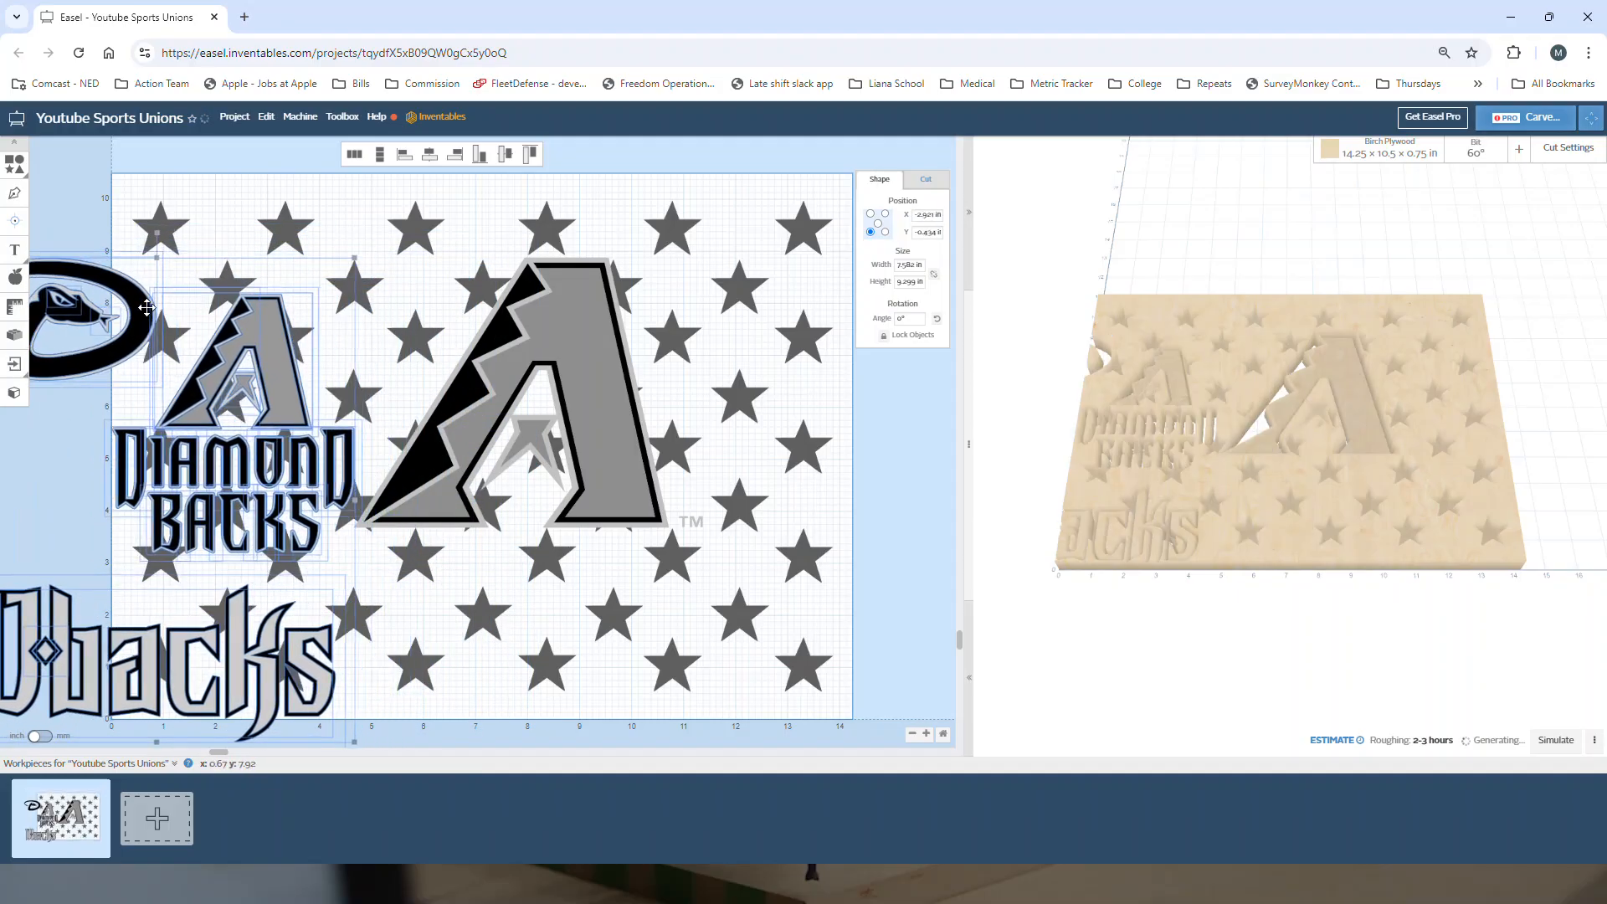
Delete the large A logo with its TM mark while keeping the stars.
drag(841, 608, 400, 235)
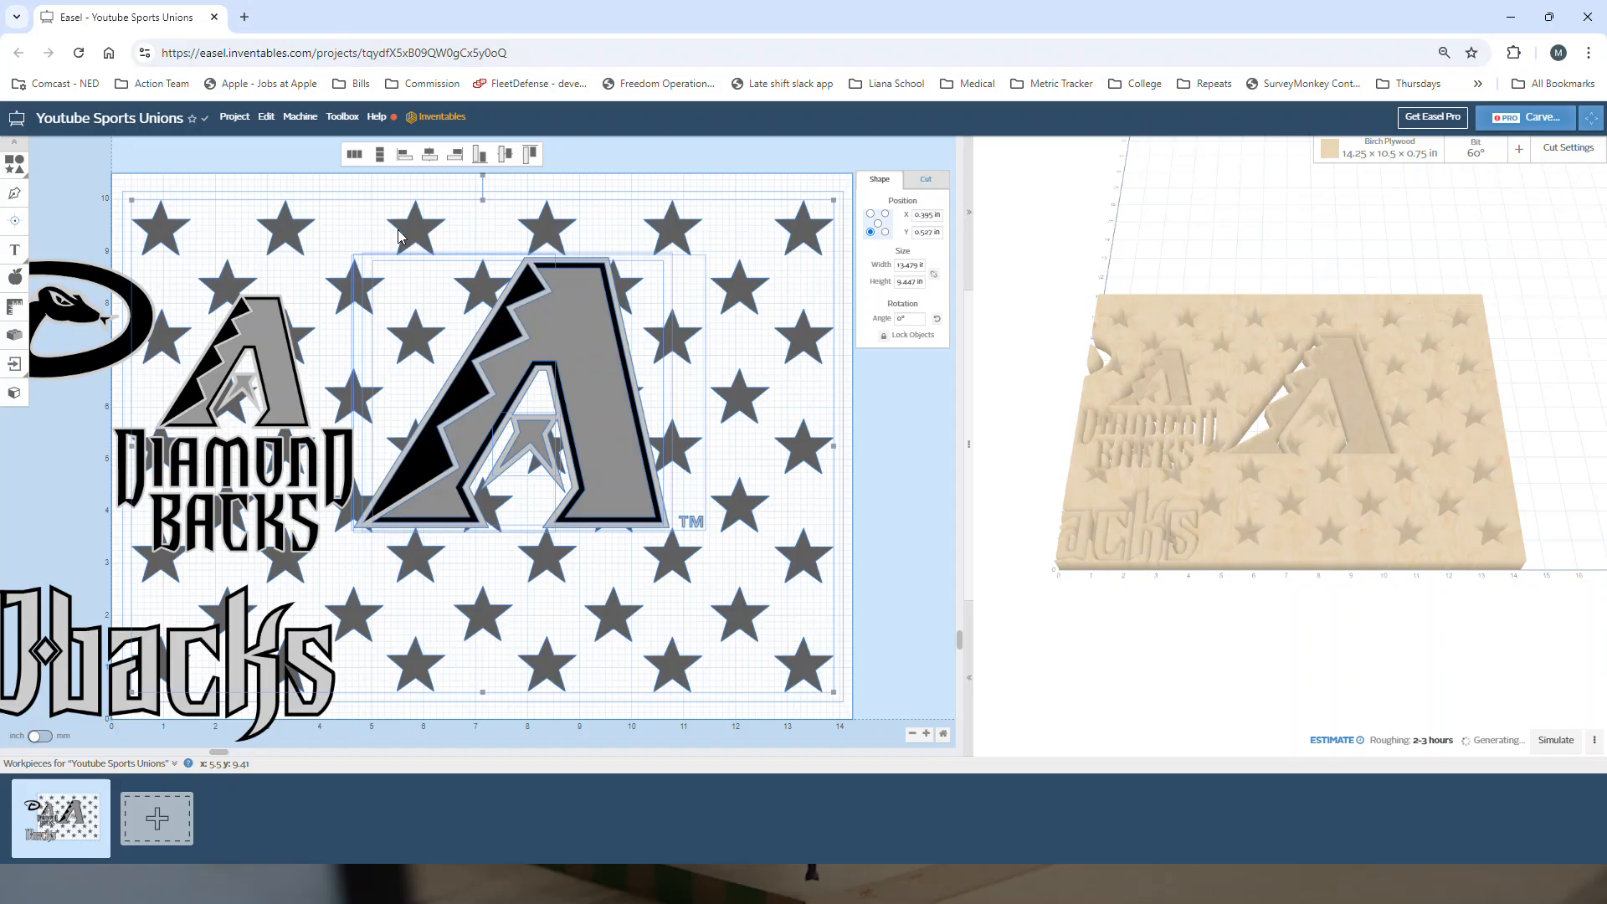
shift+click(792, 224)
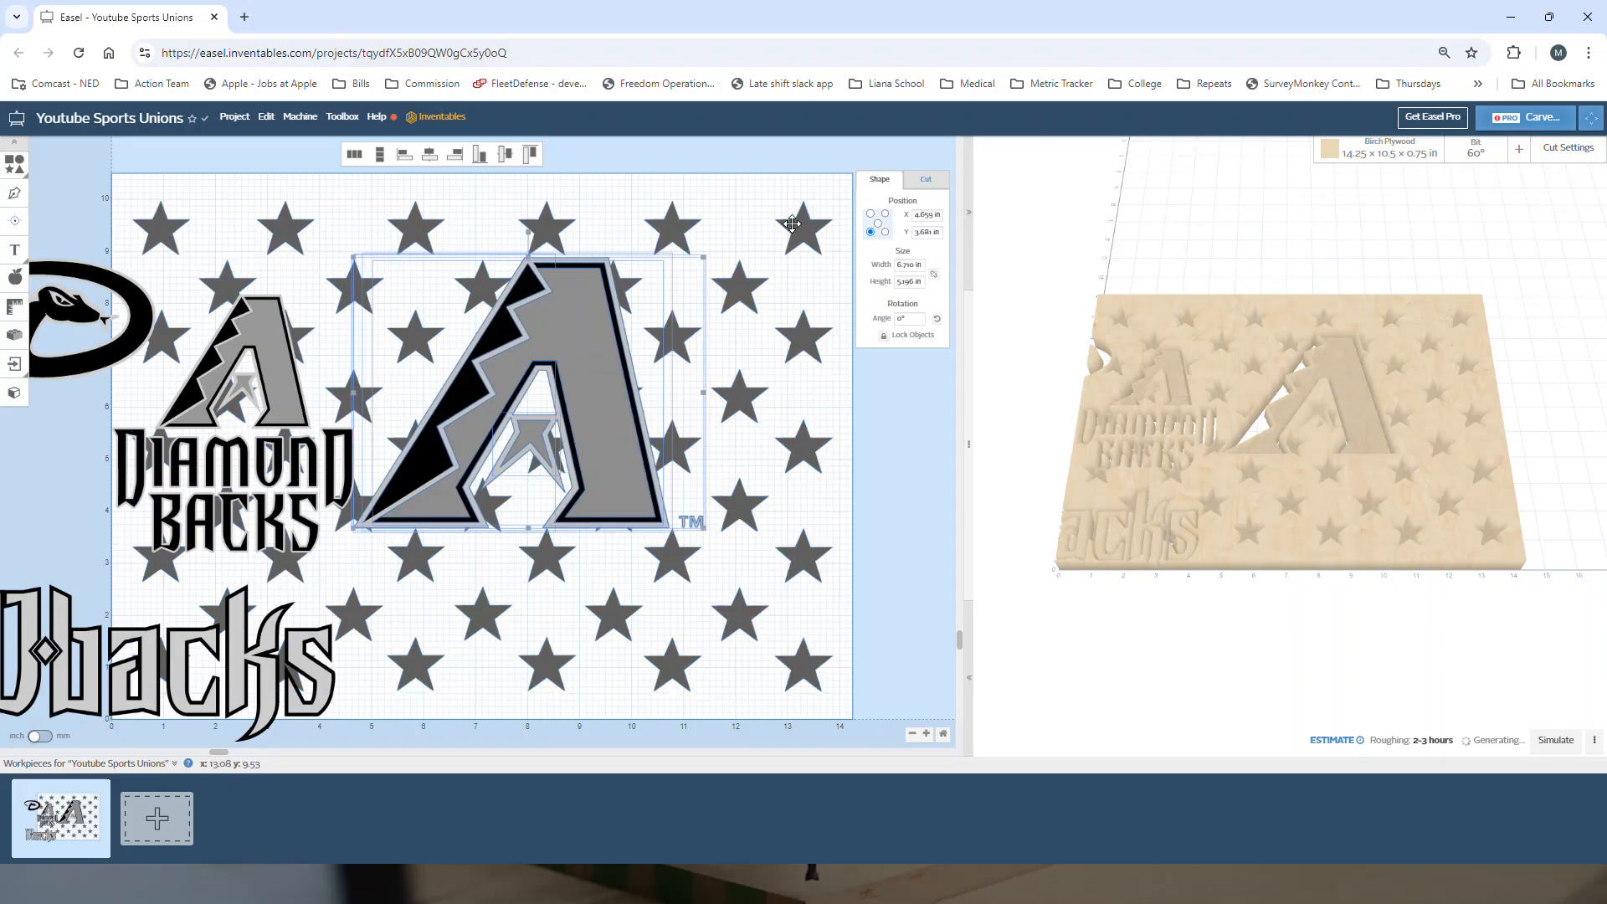
key(Delete)
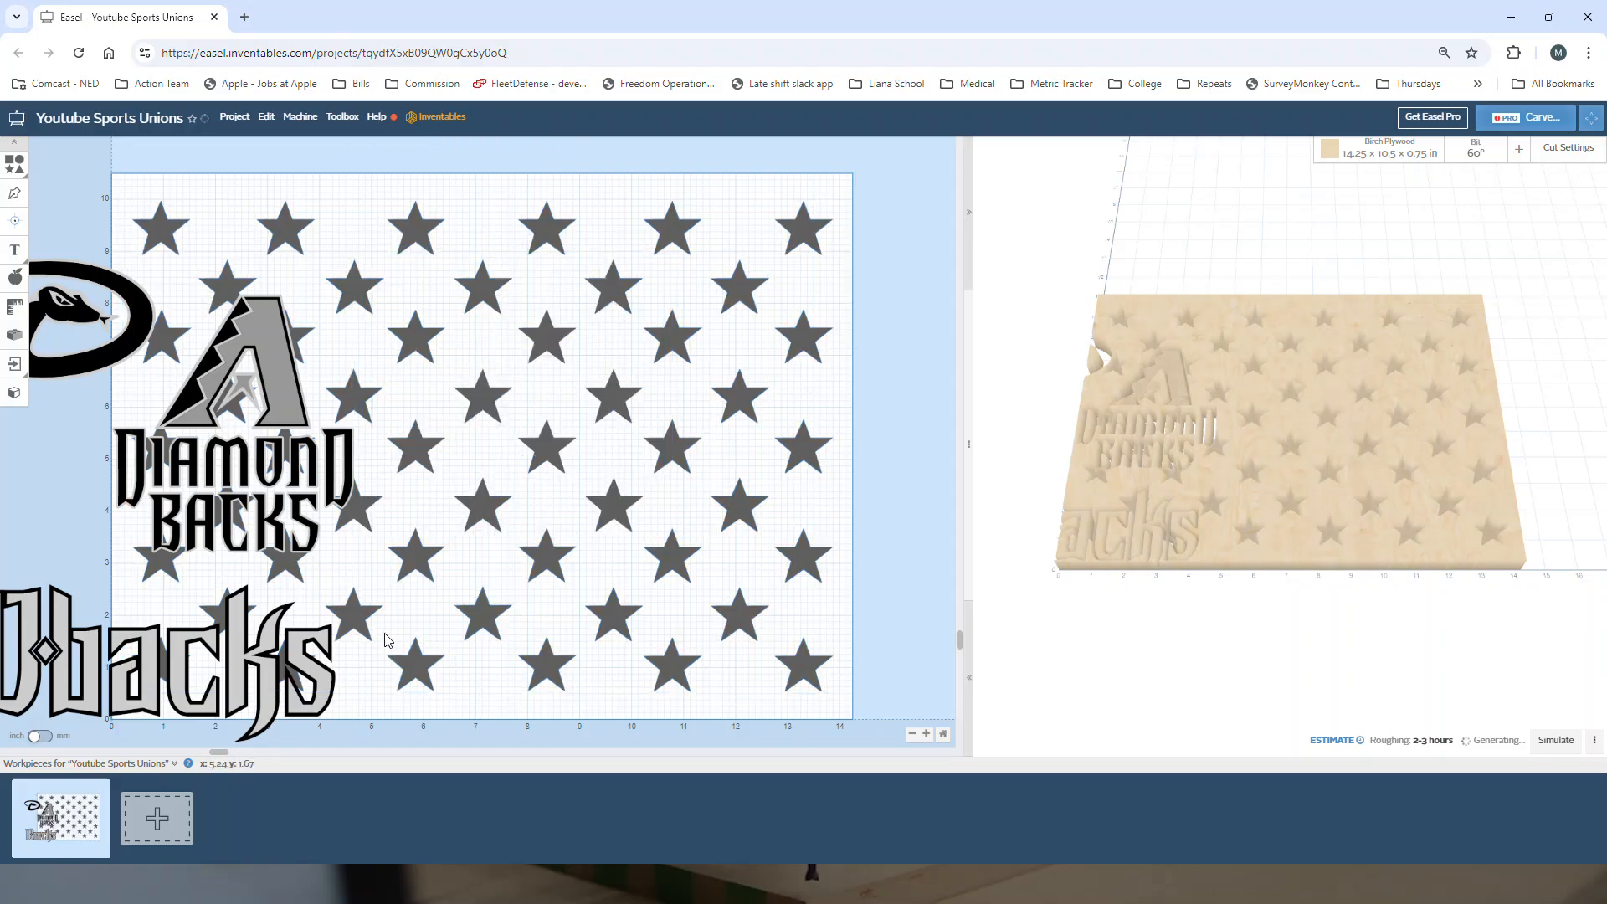
Delete the snake D logo and the small A logo with its Diamondbacks lettering, keeping the stars and the Dbacks wordmark.
click(118, 348)
key(Delete)
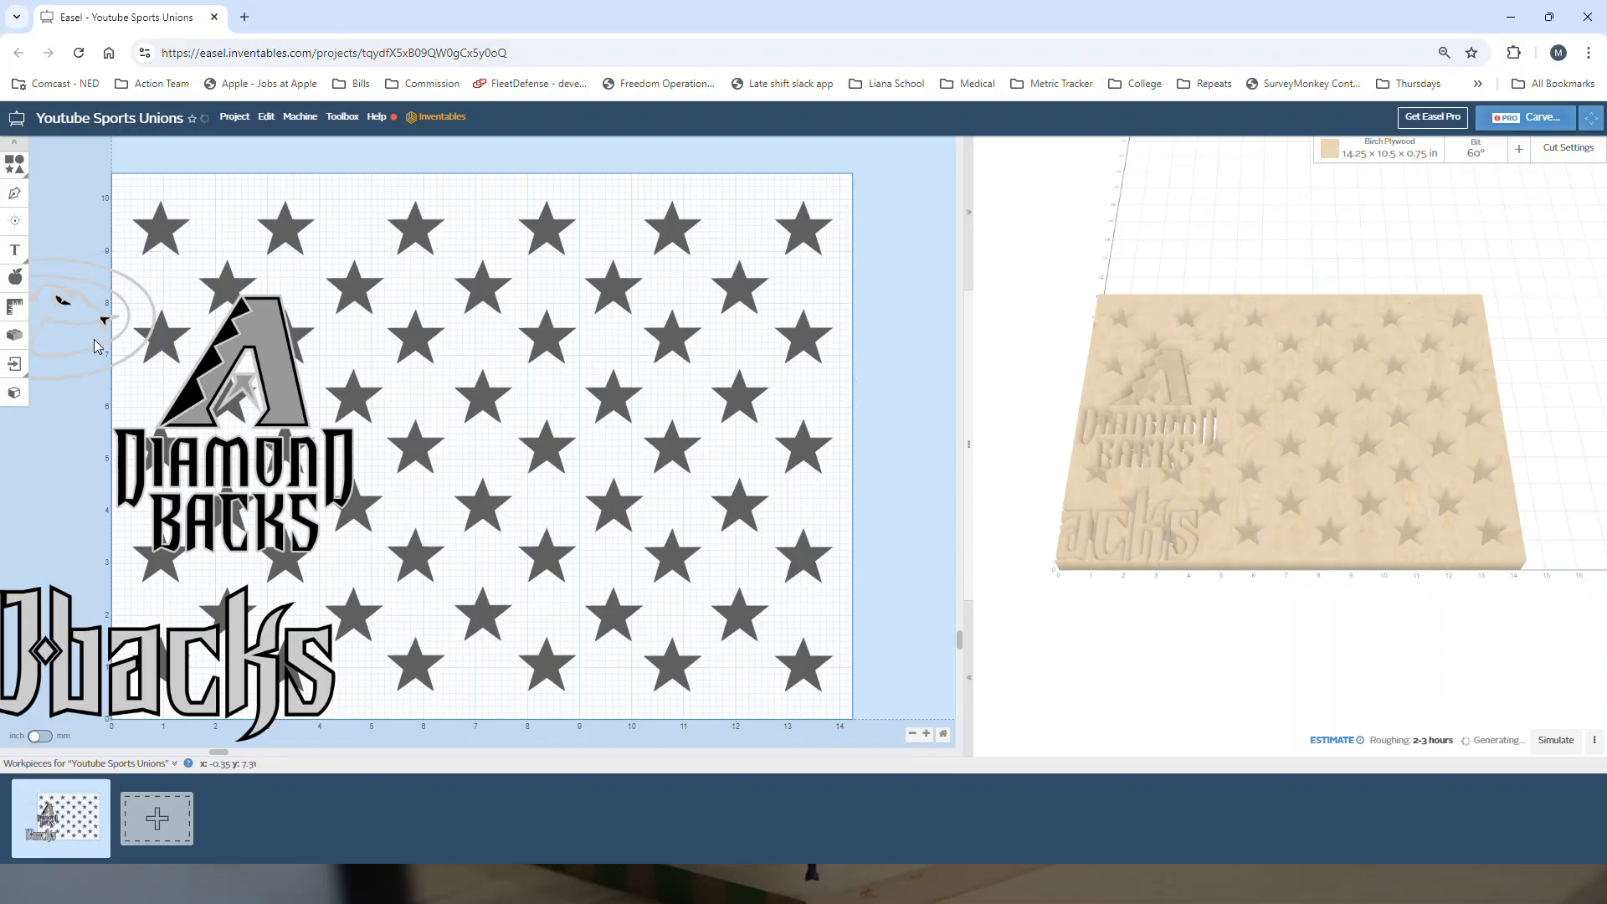
scroll(212, 386, down, 3)
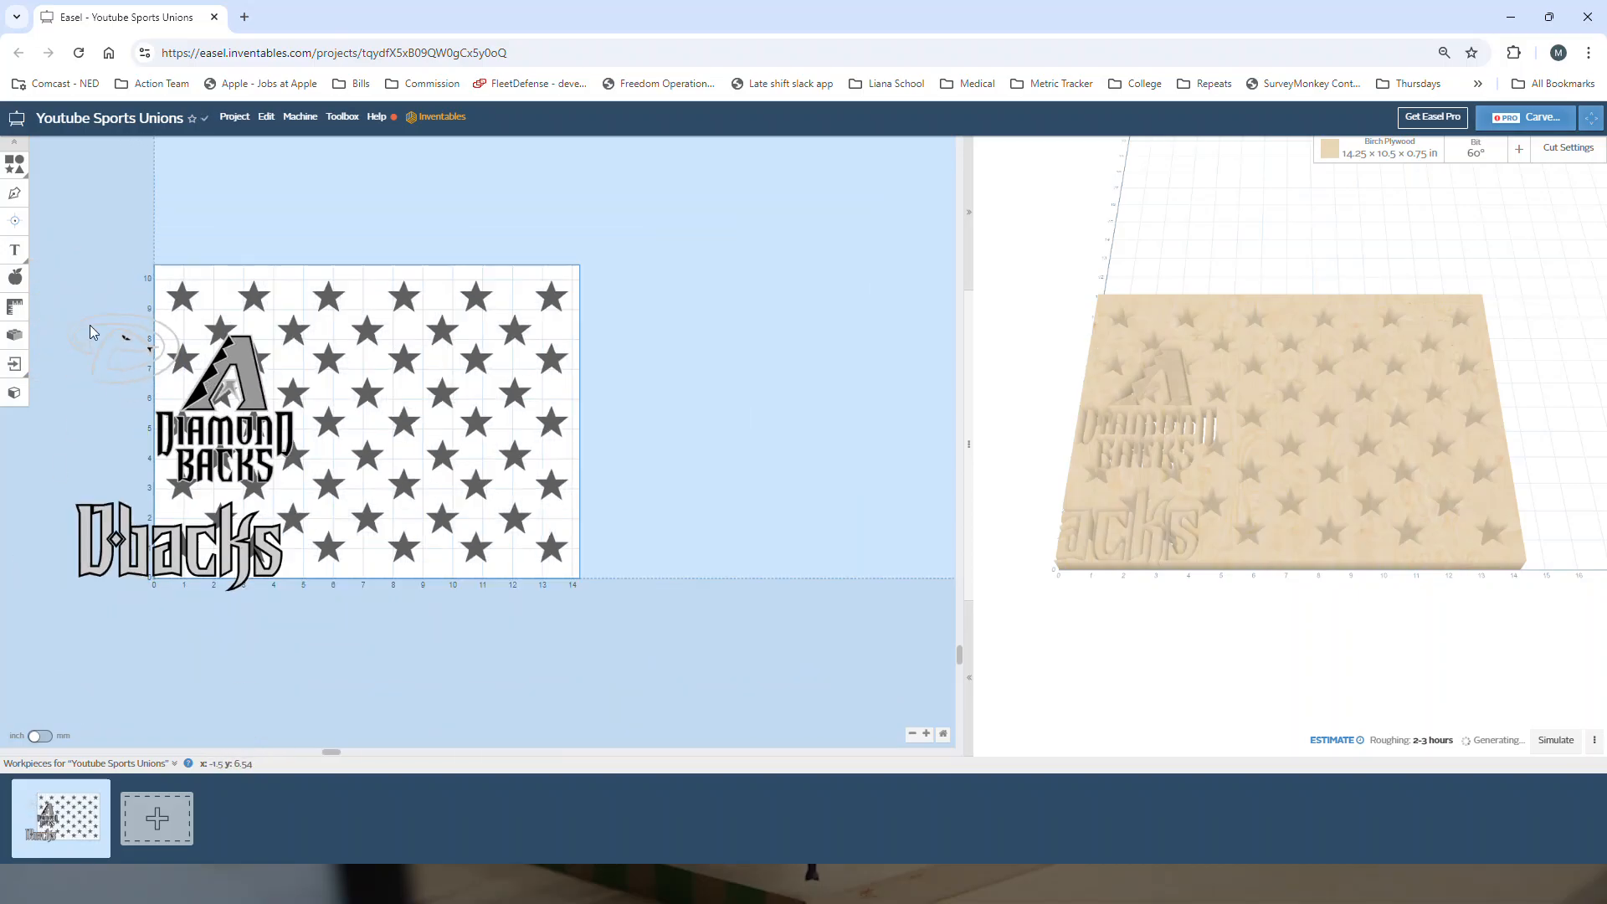
drag(69, 286, 342, 442)
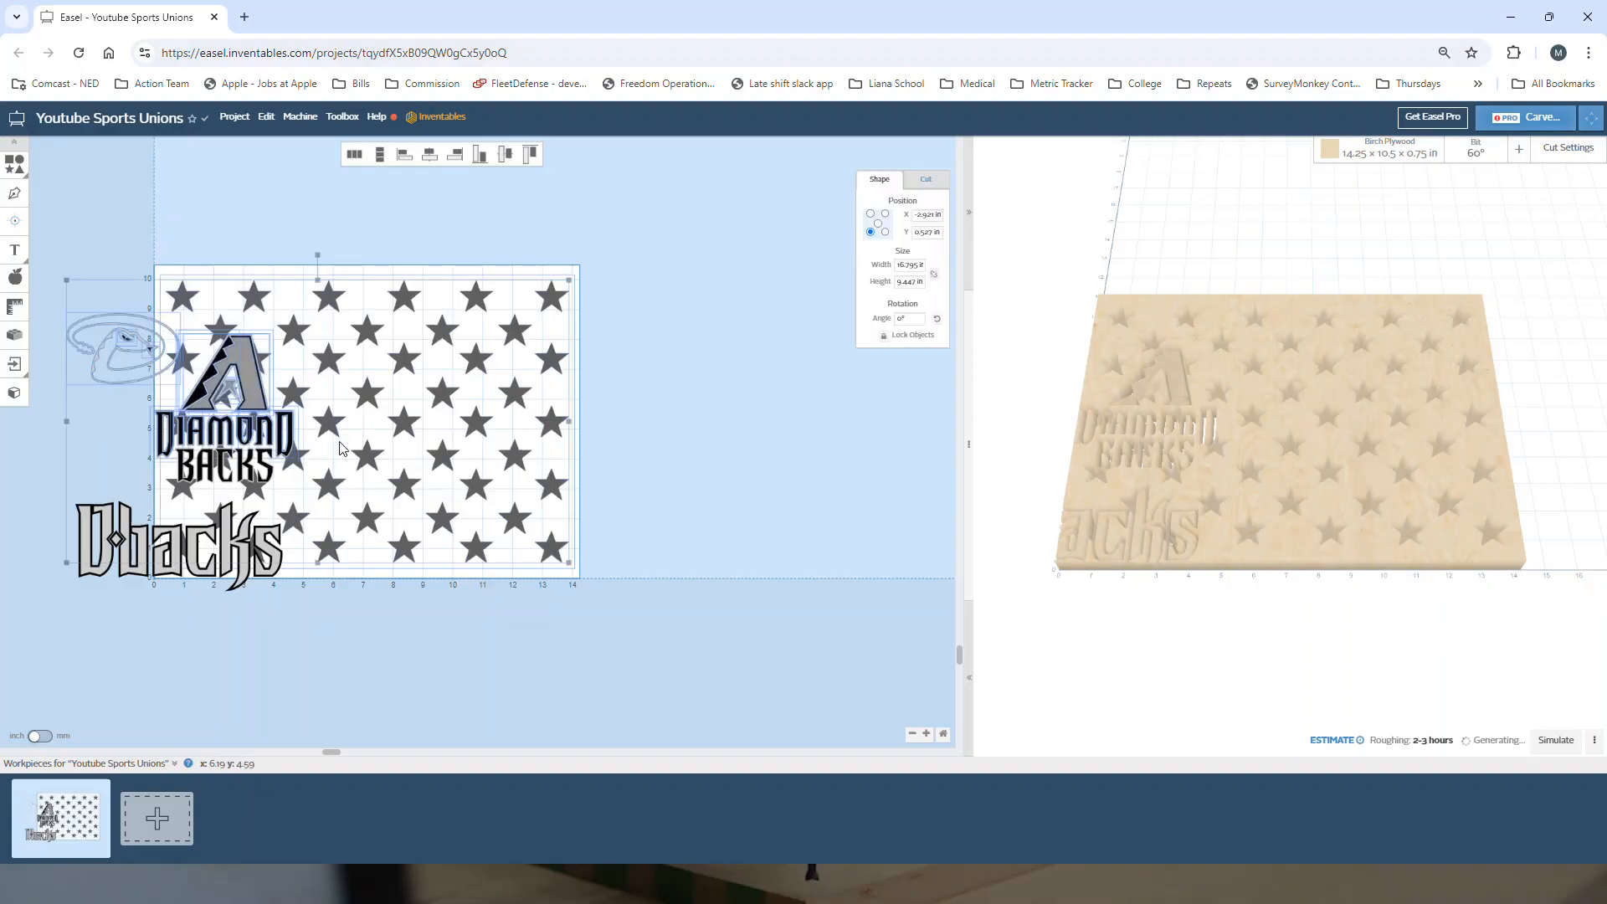
shift+click(477, 296)
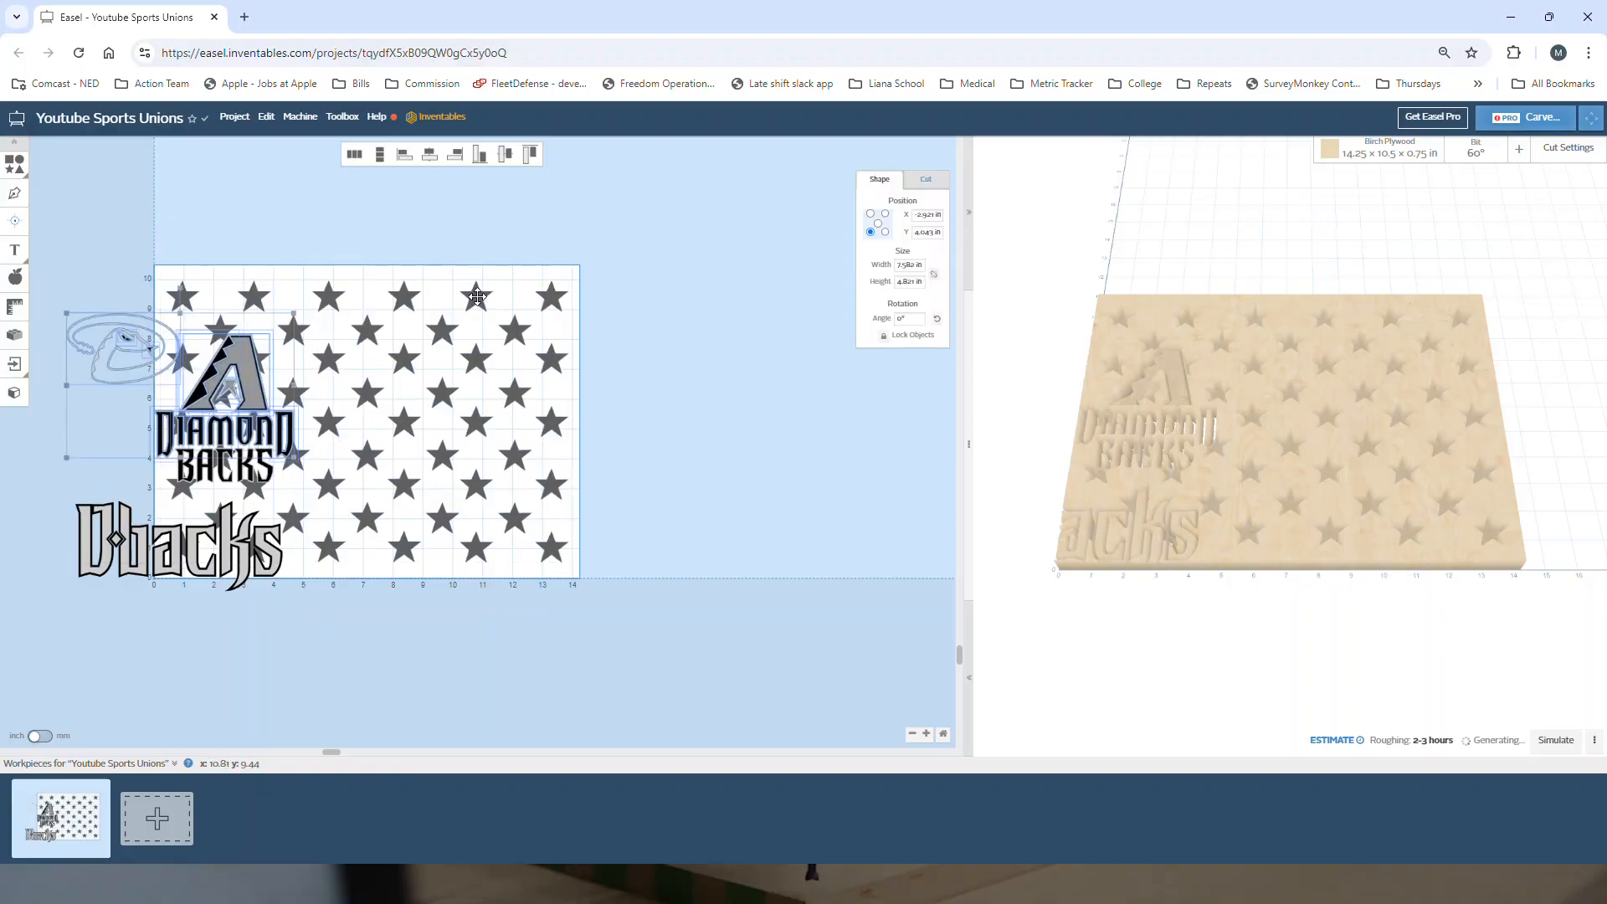
key(Delete)
drag(143, 411, 326, 492)
shift+click(405, 299)
key(Delete)
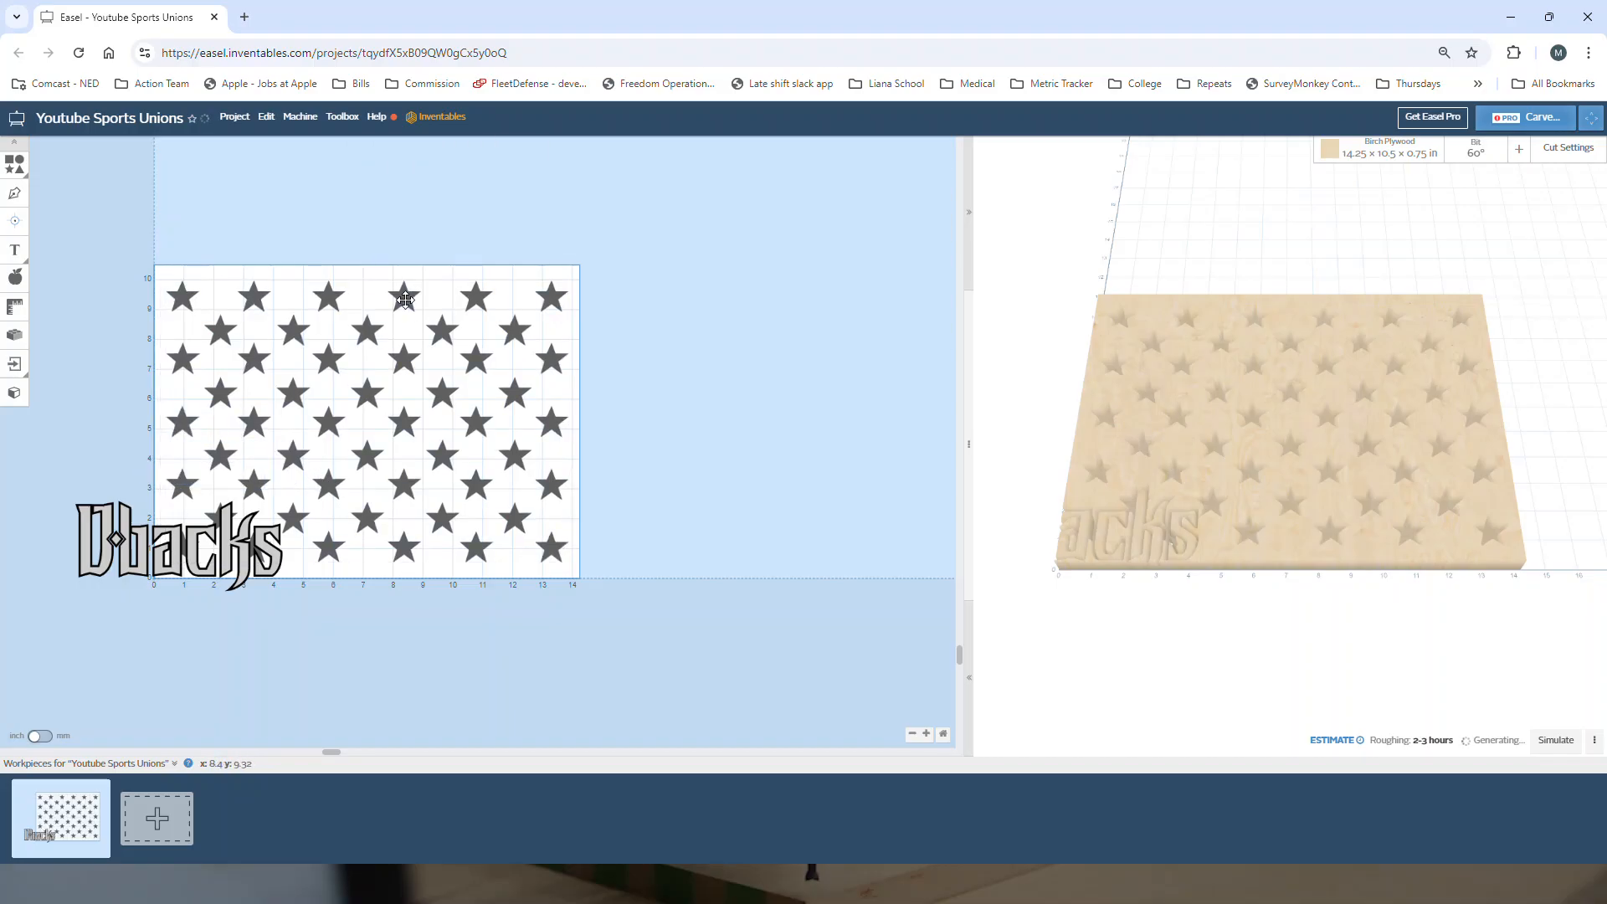
Center the Dbacks wordmark on the material without moving the stars.
key(ctrl+a)
shift+click(437, 334)
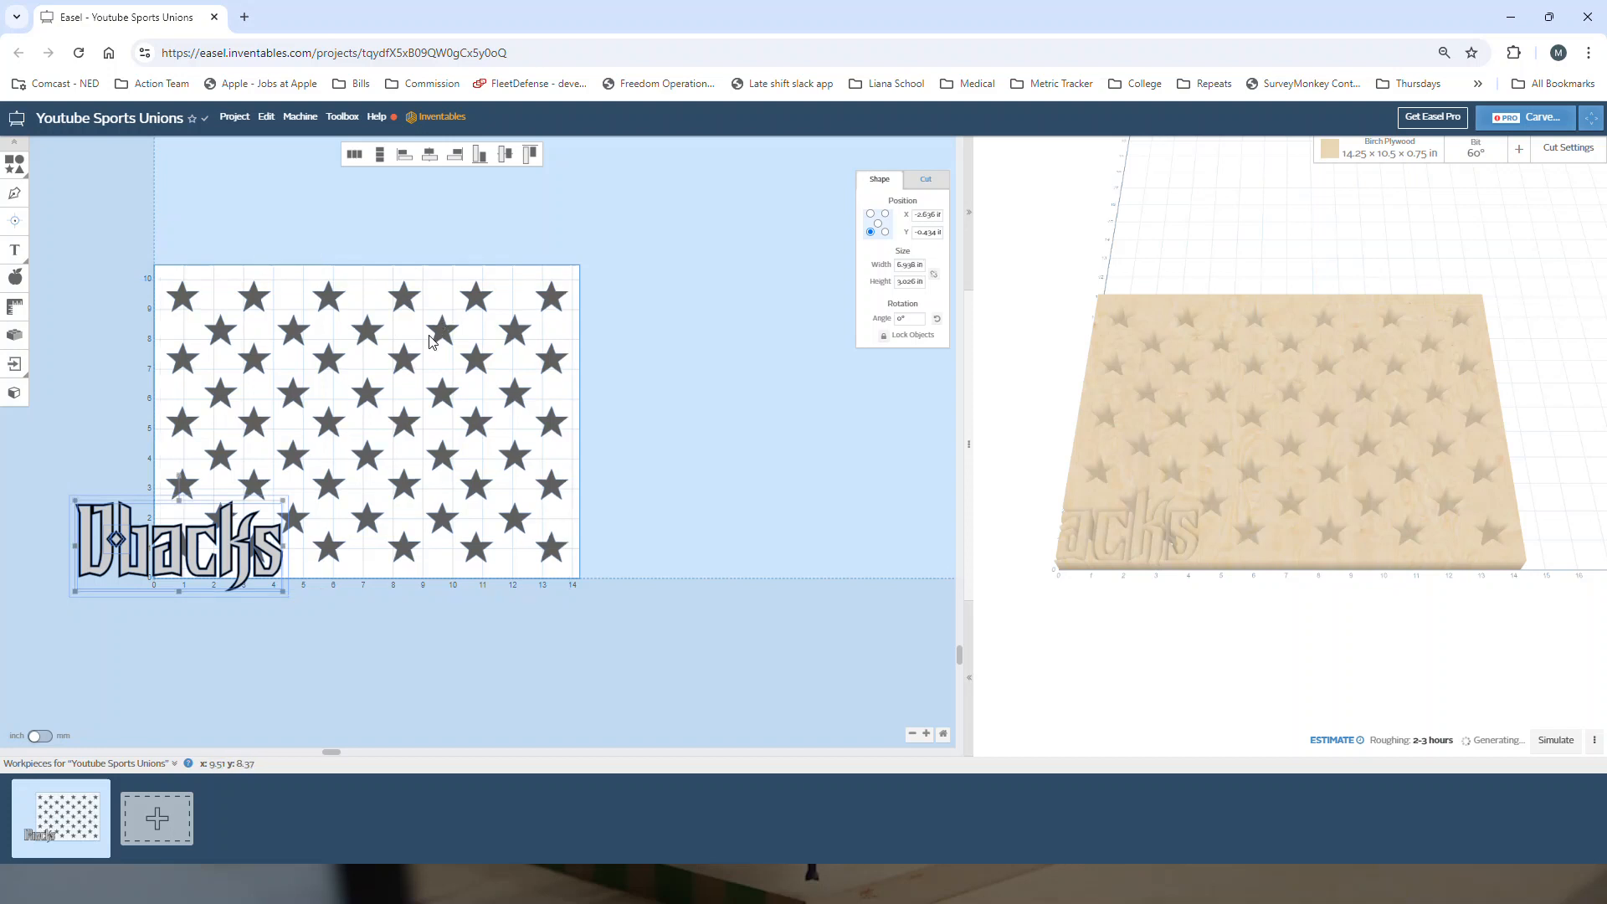
click(273, 120)
click(310, 478)
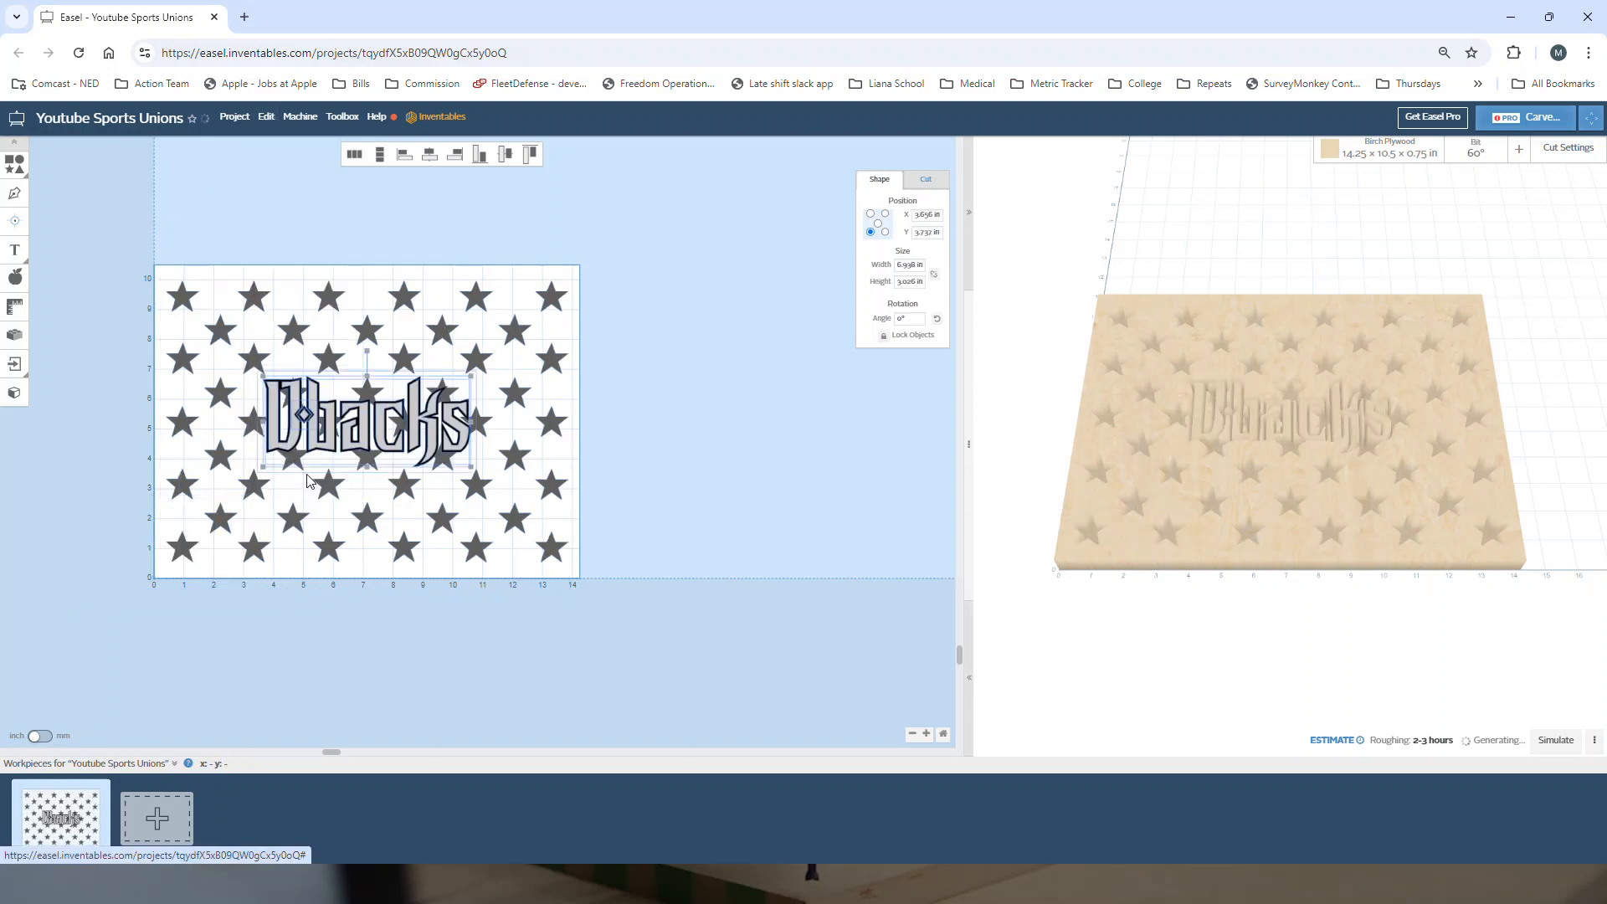
Enlarge the Dbacks wordmark to about 10.2 by 4.5 in and center it on the material again.
drag(260, 369, 211, 347)
drag(475, 466, 521, 488)
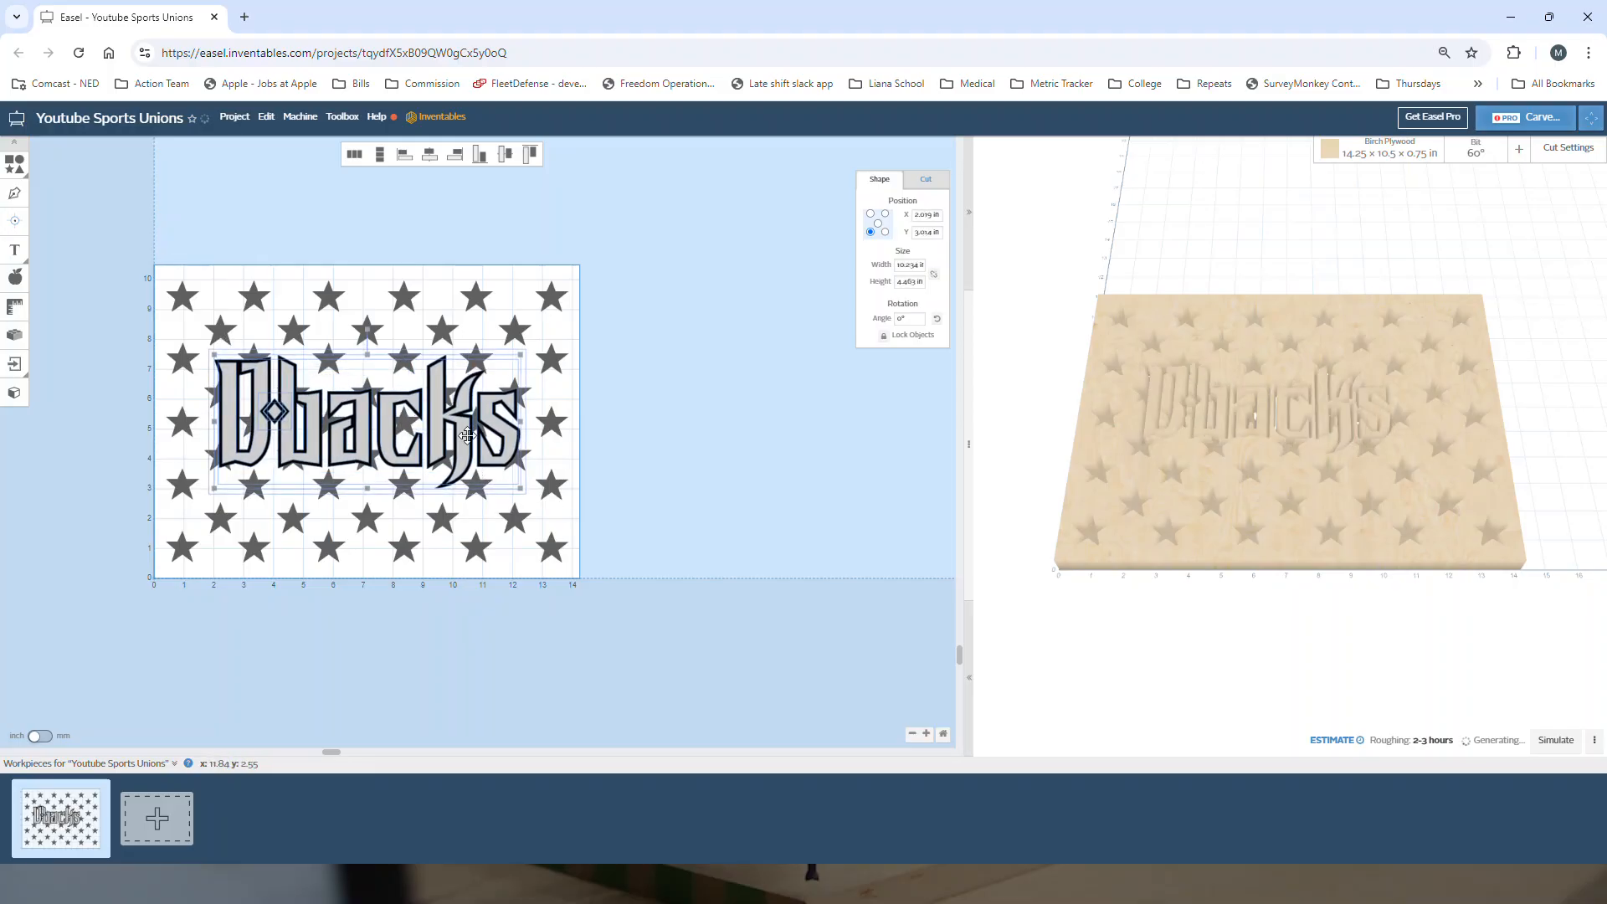
click(235, 117)
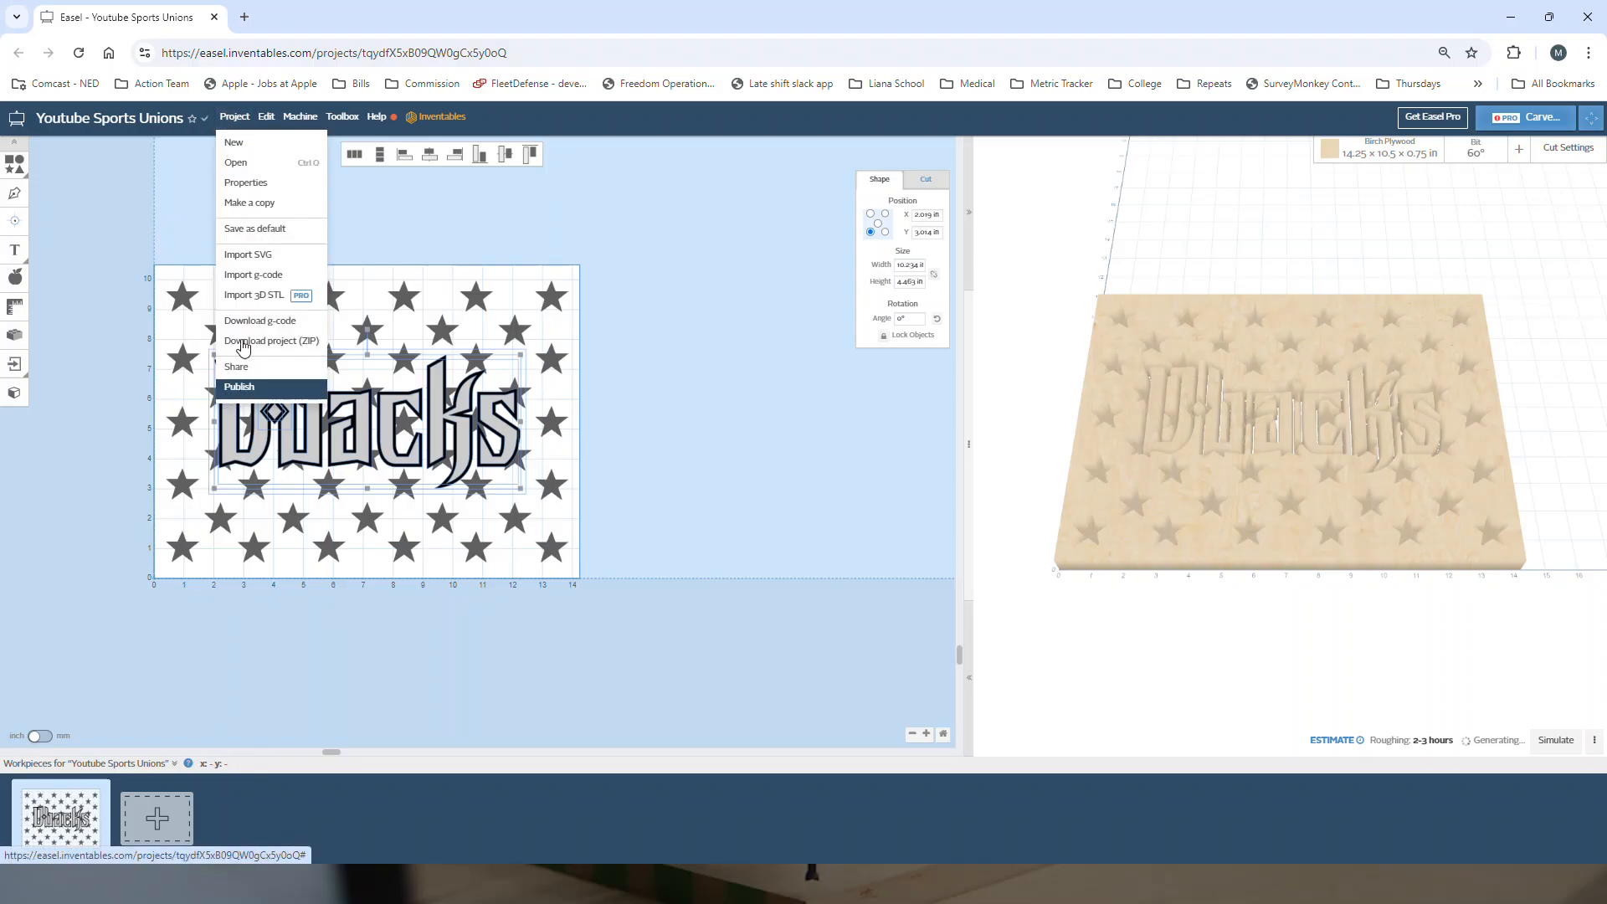
click(266, 116)
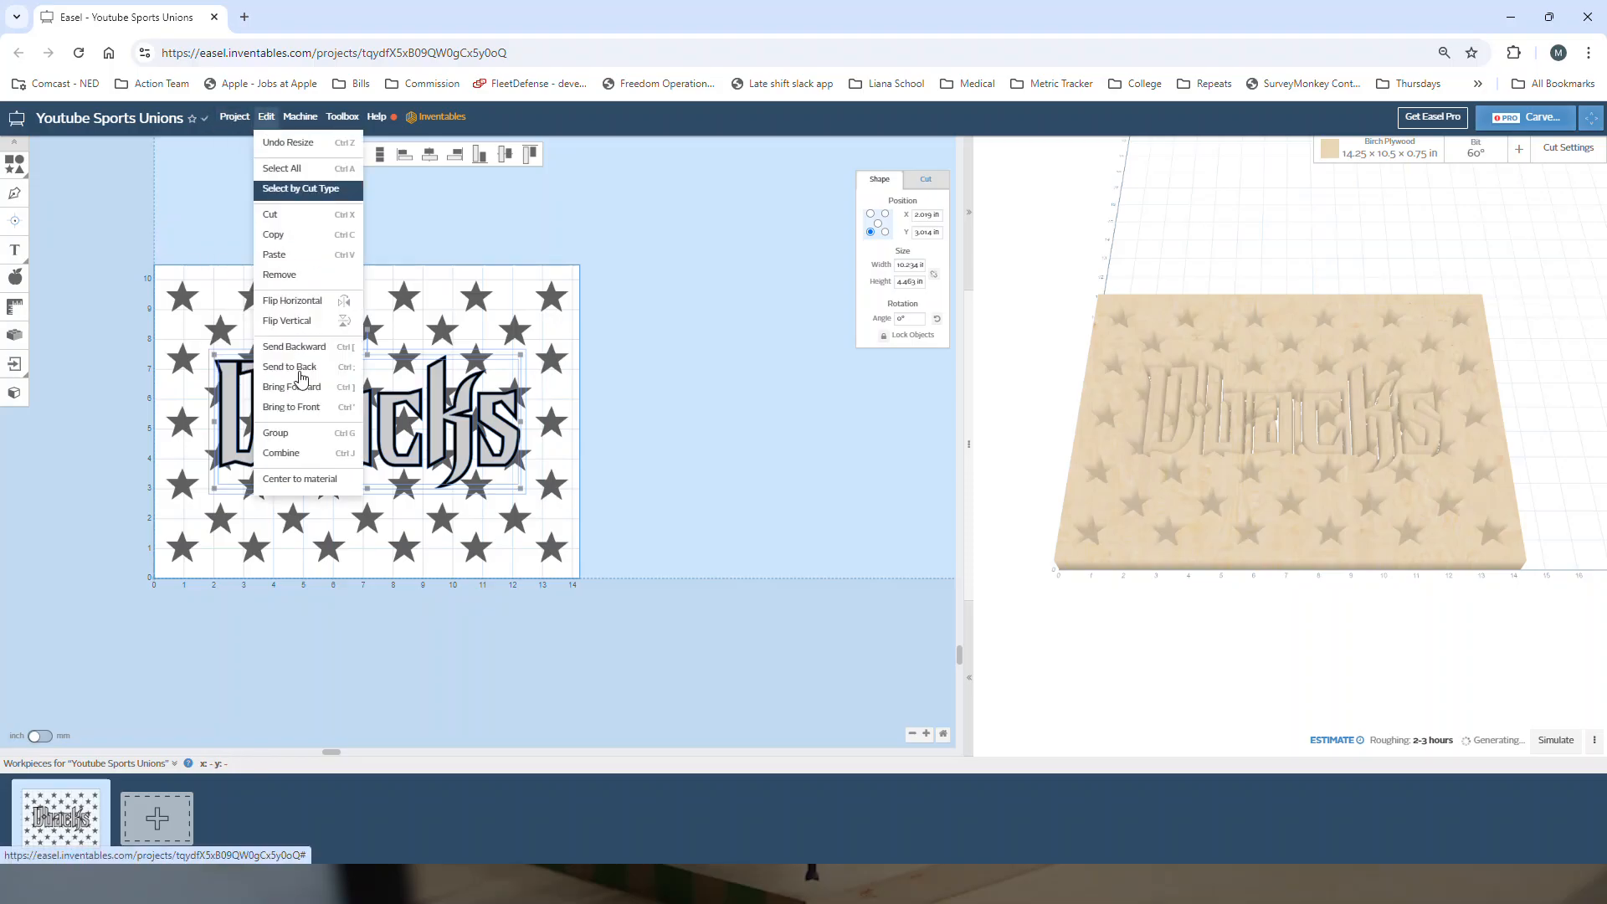
click(299, 478)
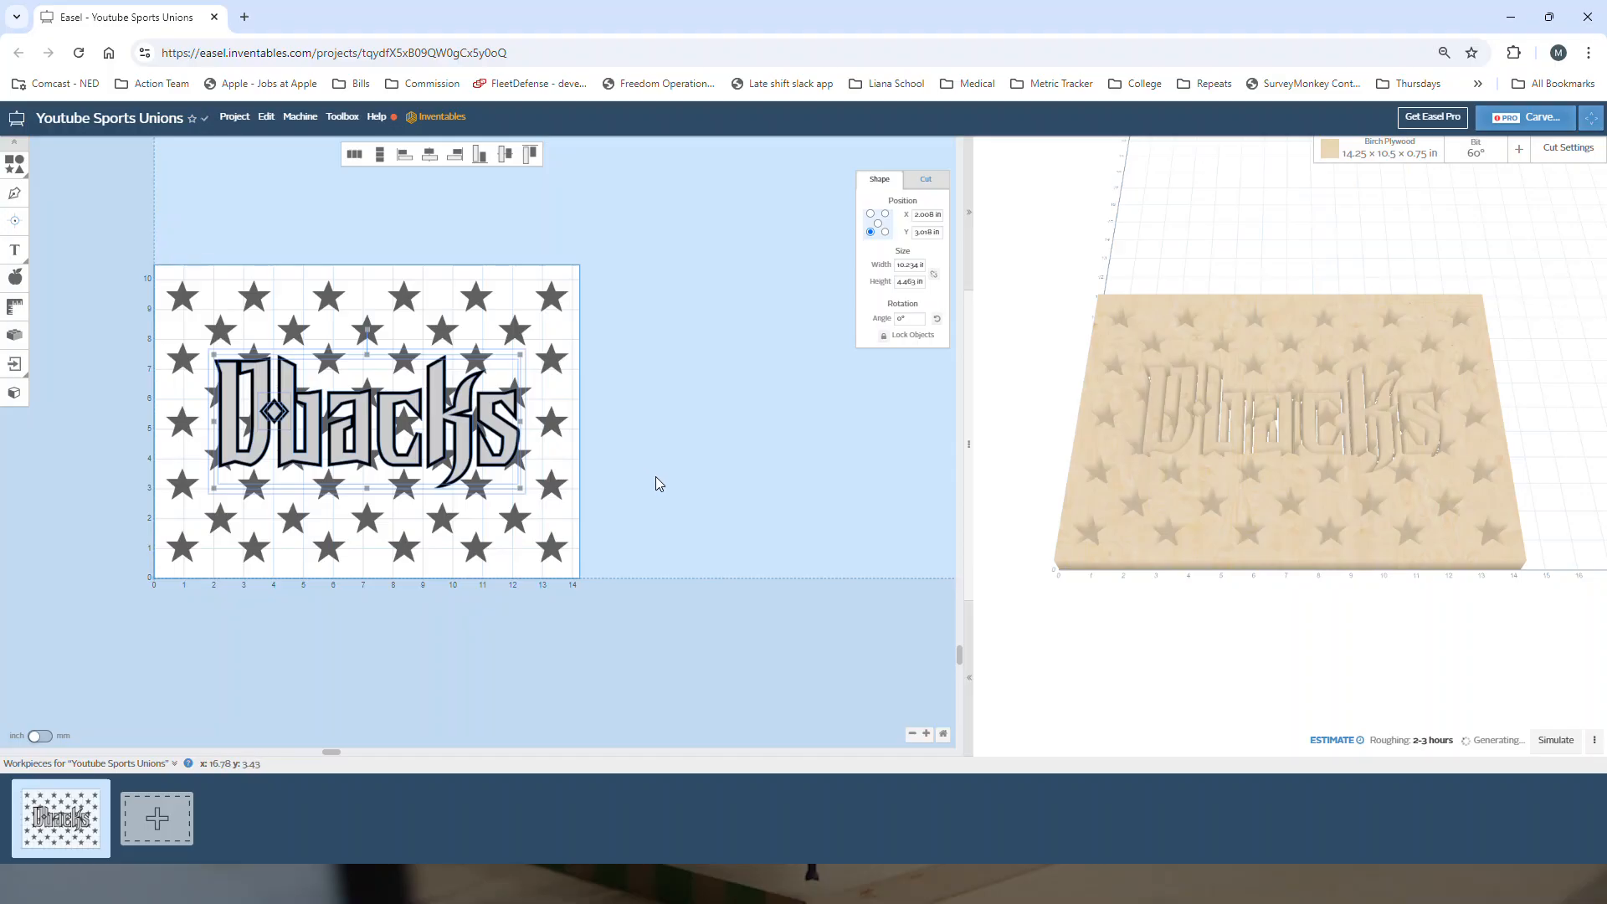
Use Offsetter to import an outward offset of the Dbacks wordmark with distance 0.08 and 2 iterations, without keeping the original.
click(16, 338)
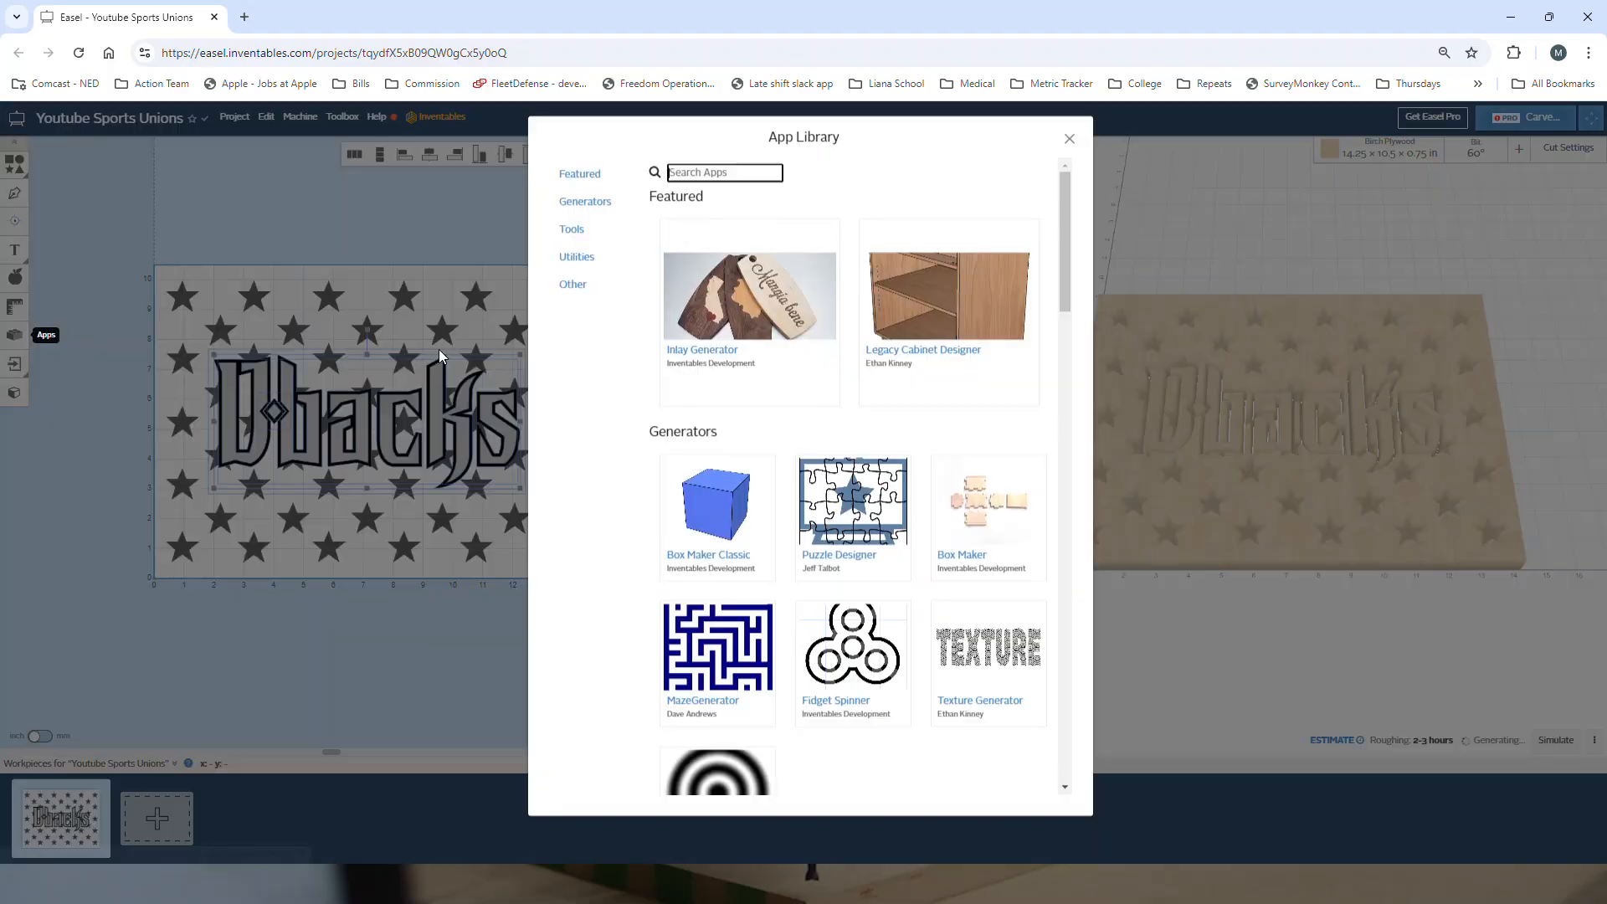
scroll(850, 483, down, 4)
scroll(850, 484, down, 4)
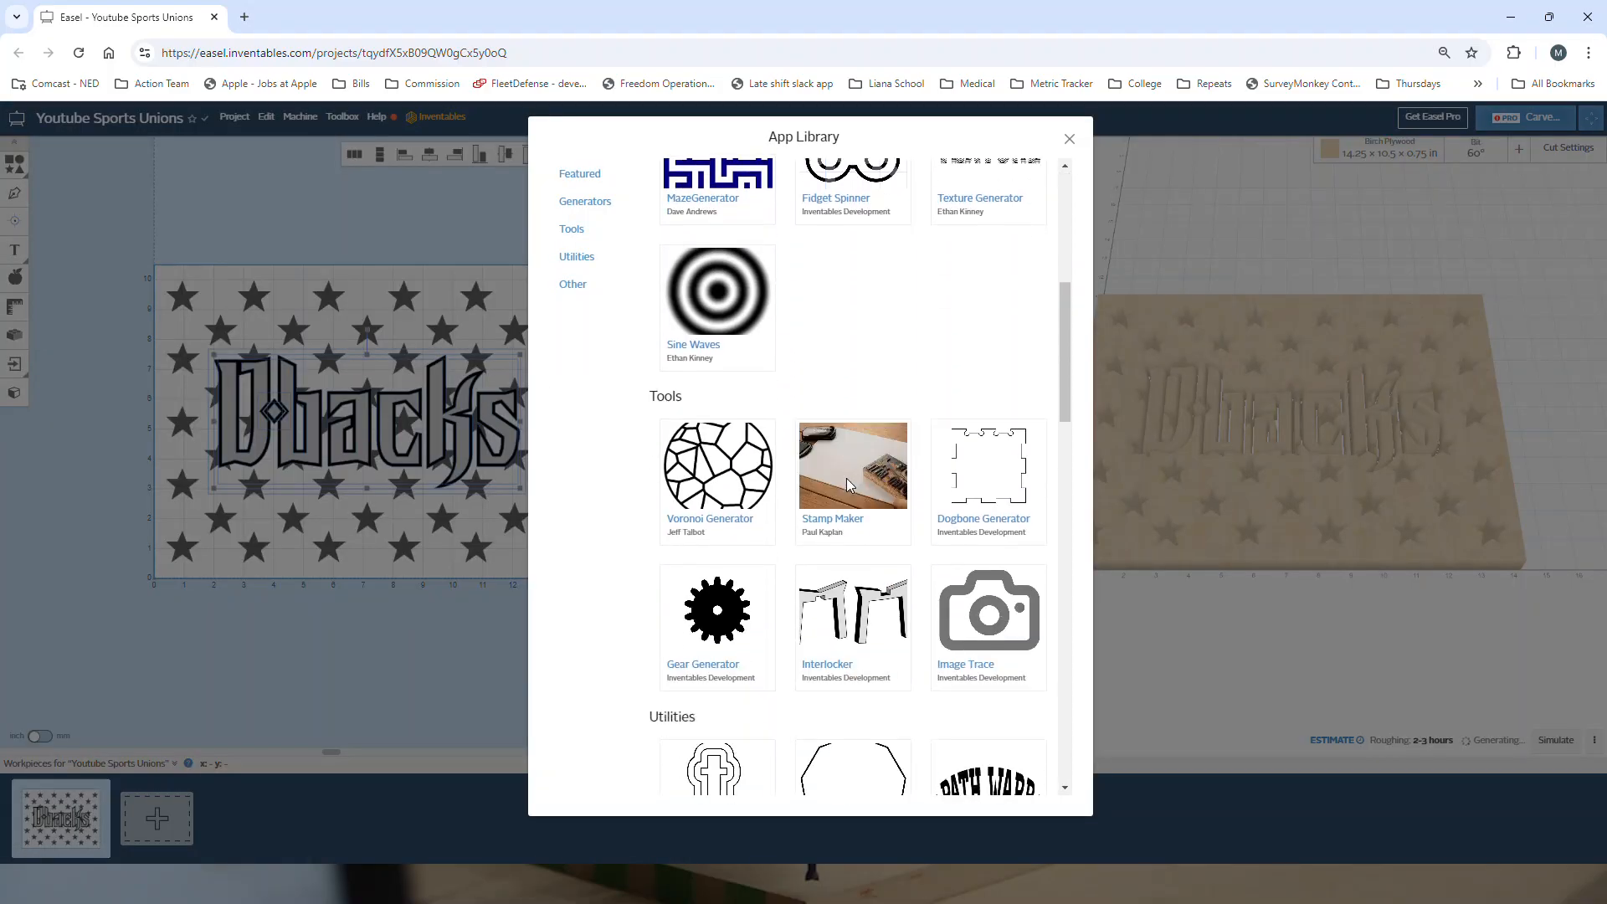
click(703, 542)
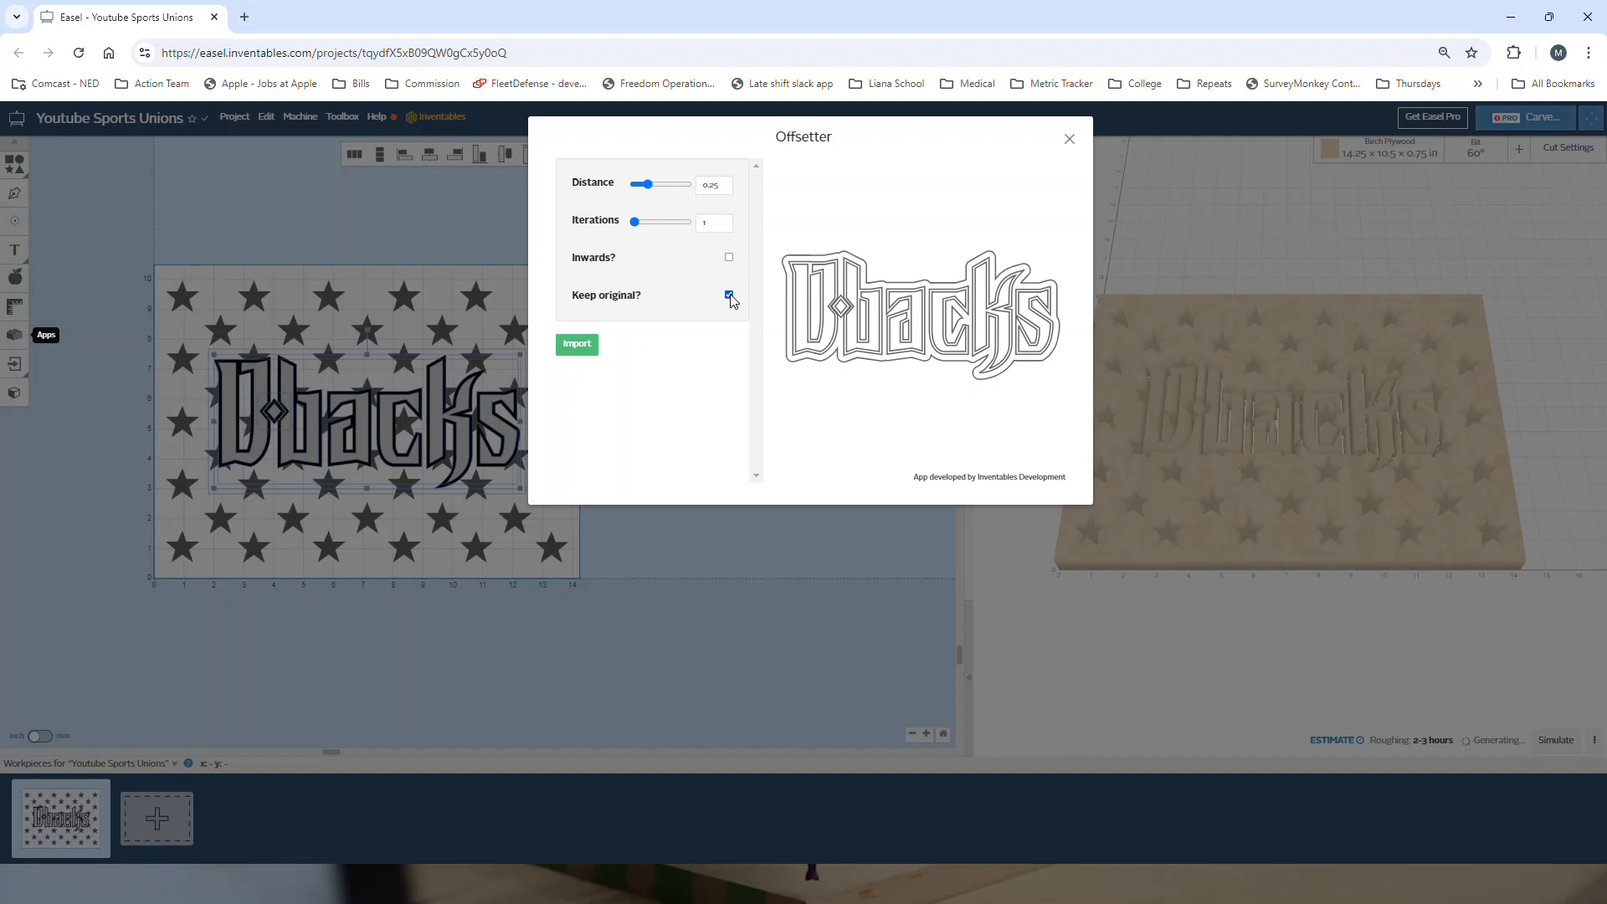
click(721, 188)
click(713, 221)
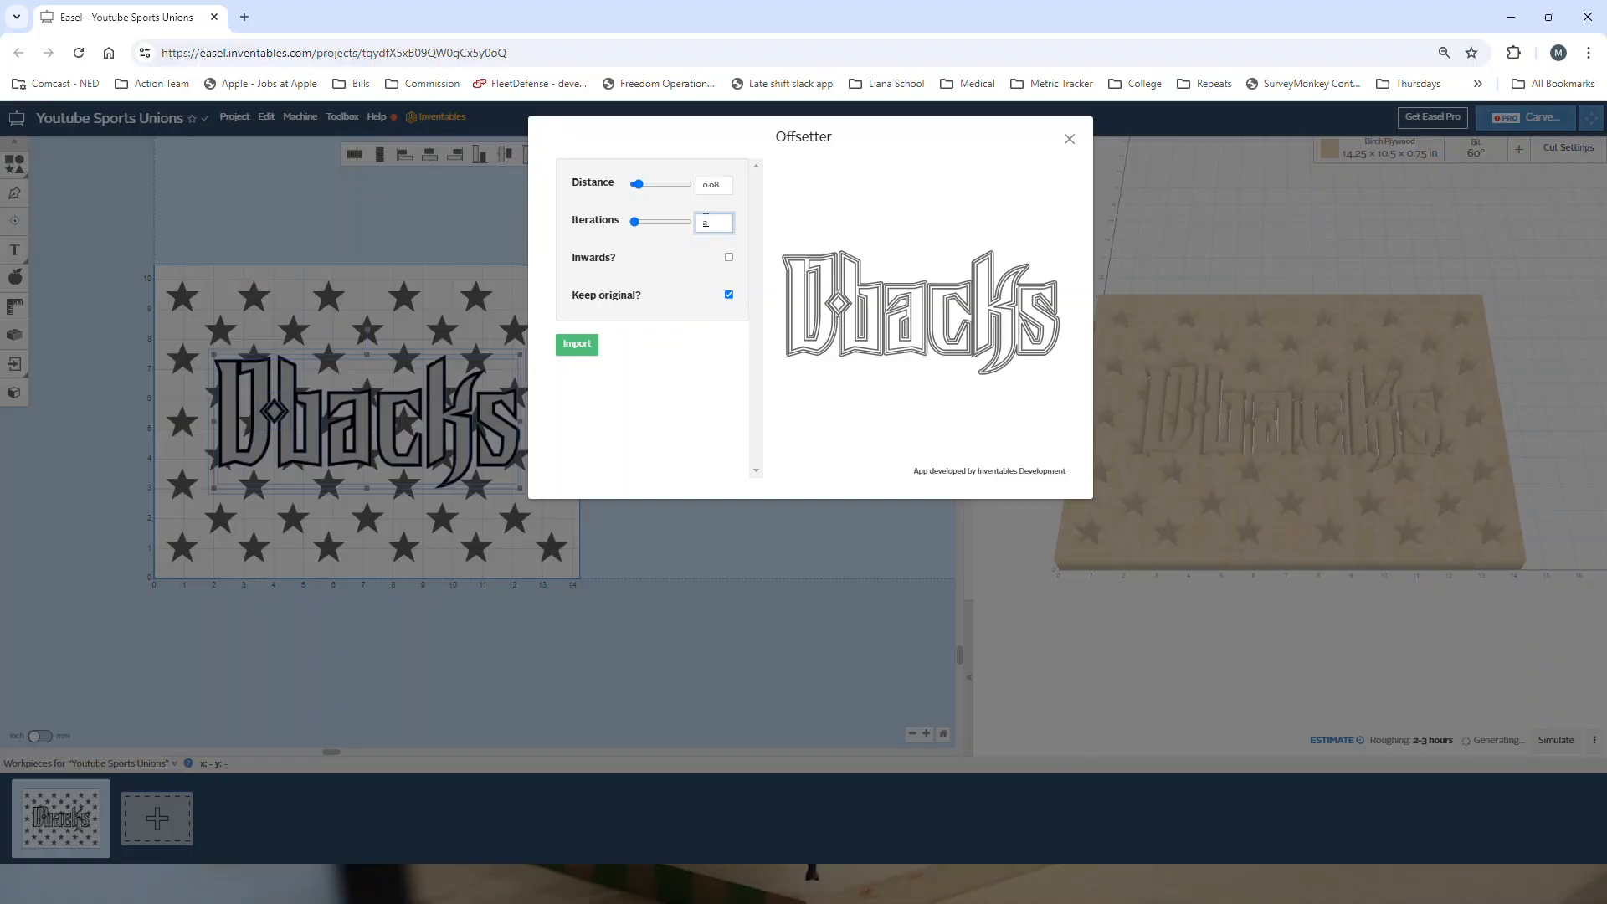
click(729, 294)
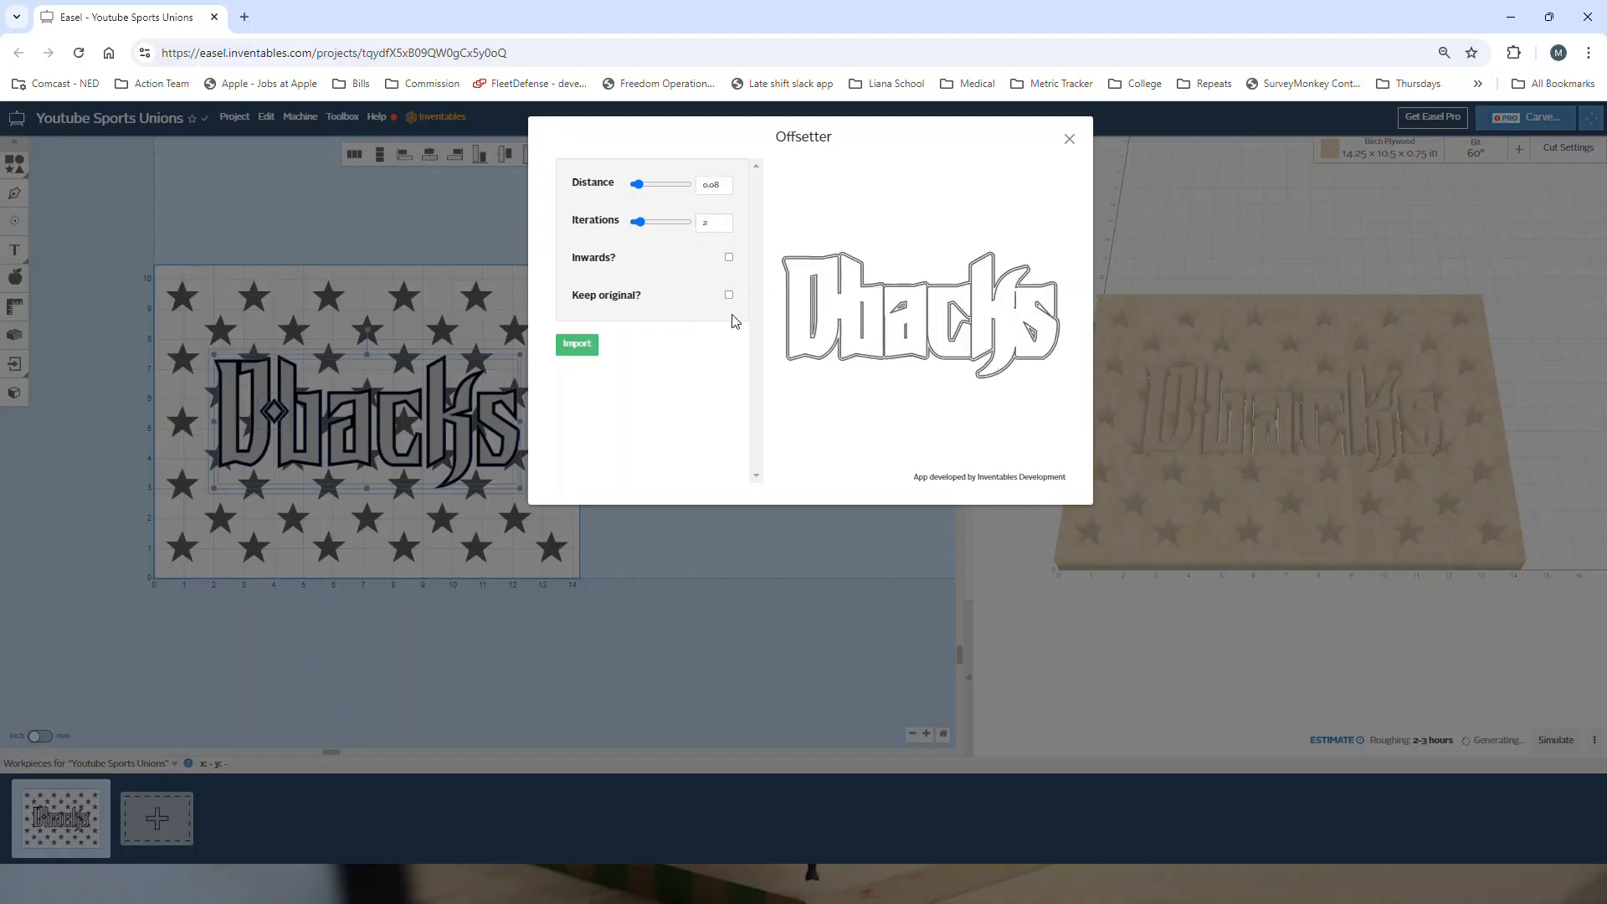
click(576, 347)
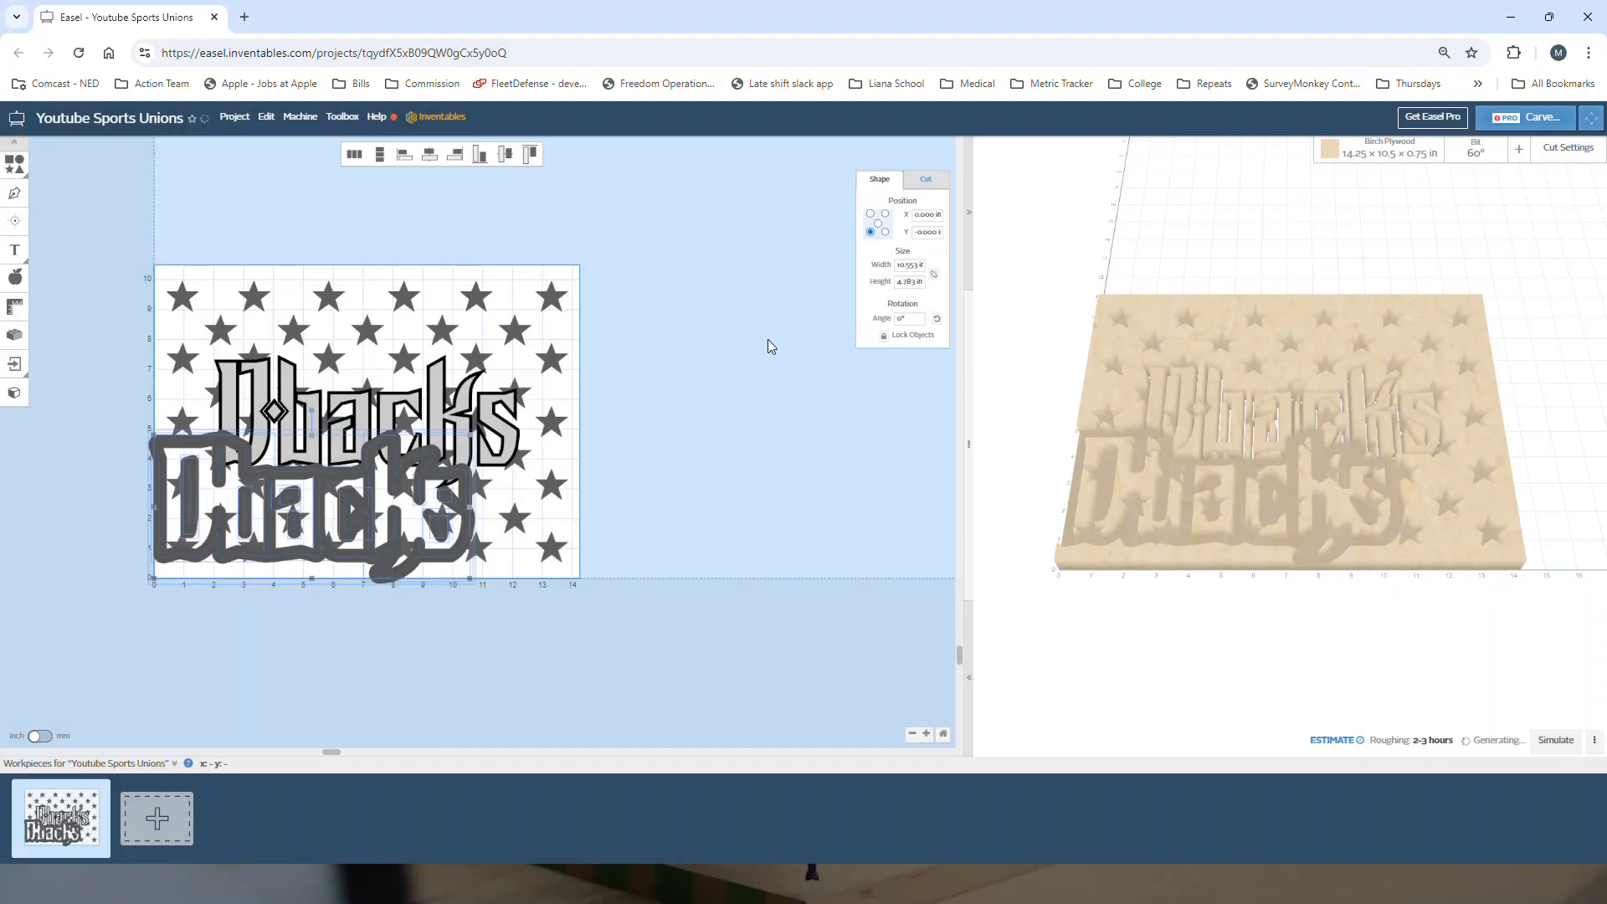
Set the cut depth of the imported offset outlines to 0.075 in.
scroll(386, 557, up, 5)
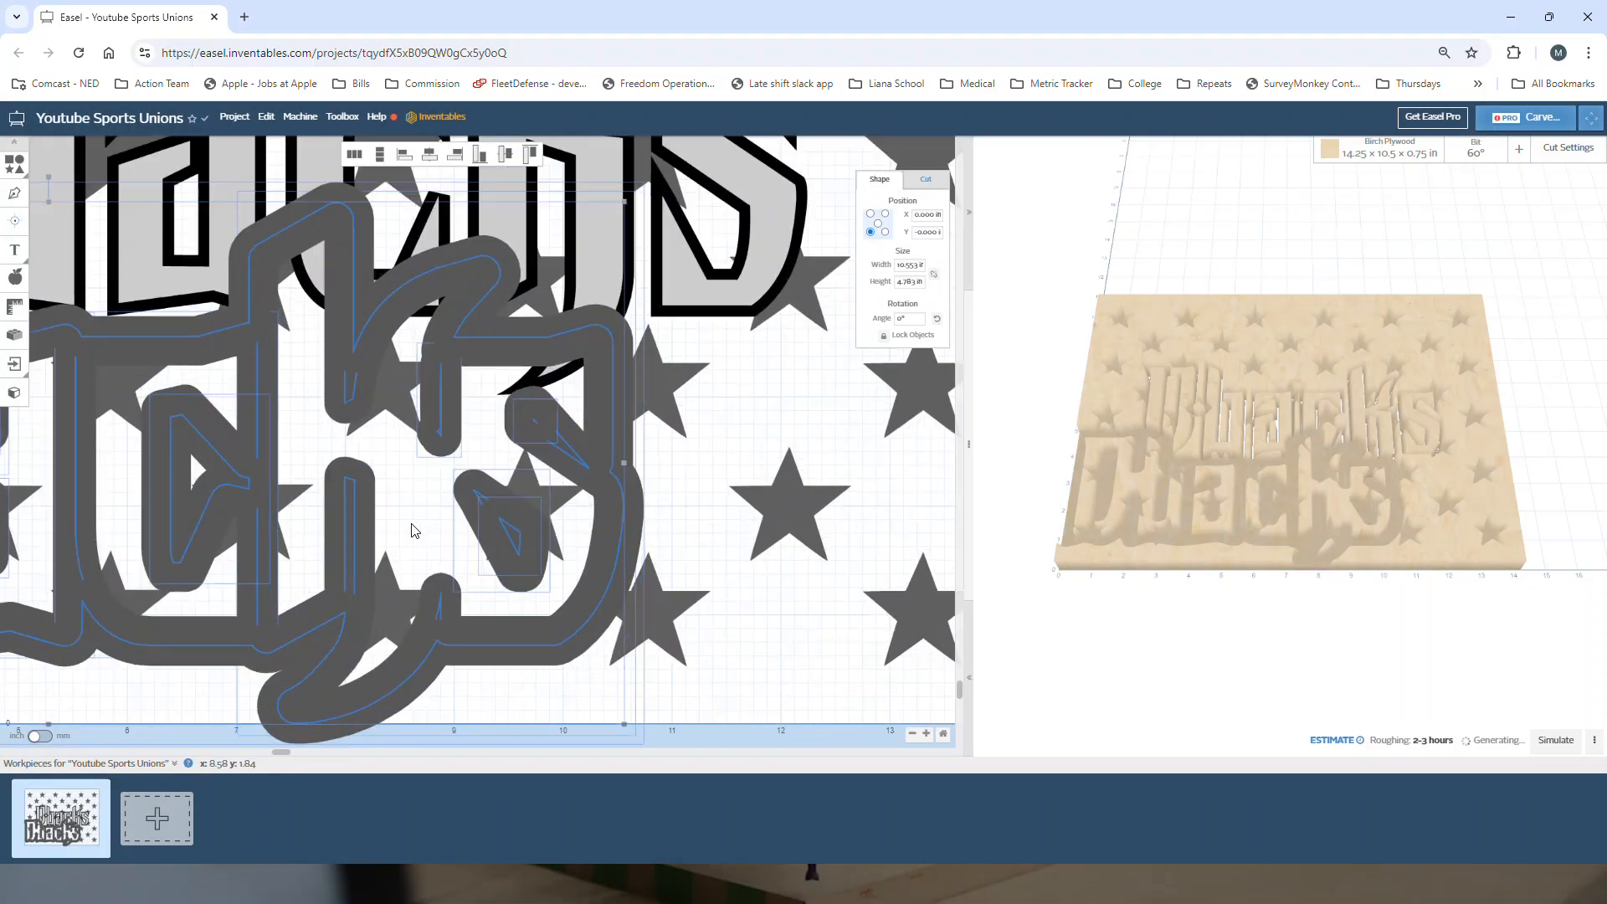
scroll(413, 529, down, 3)
click(926, 179)
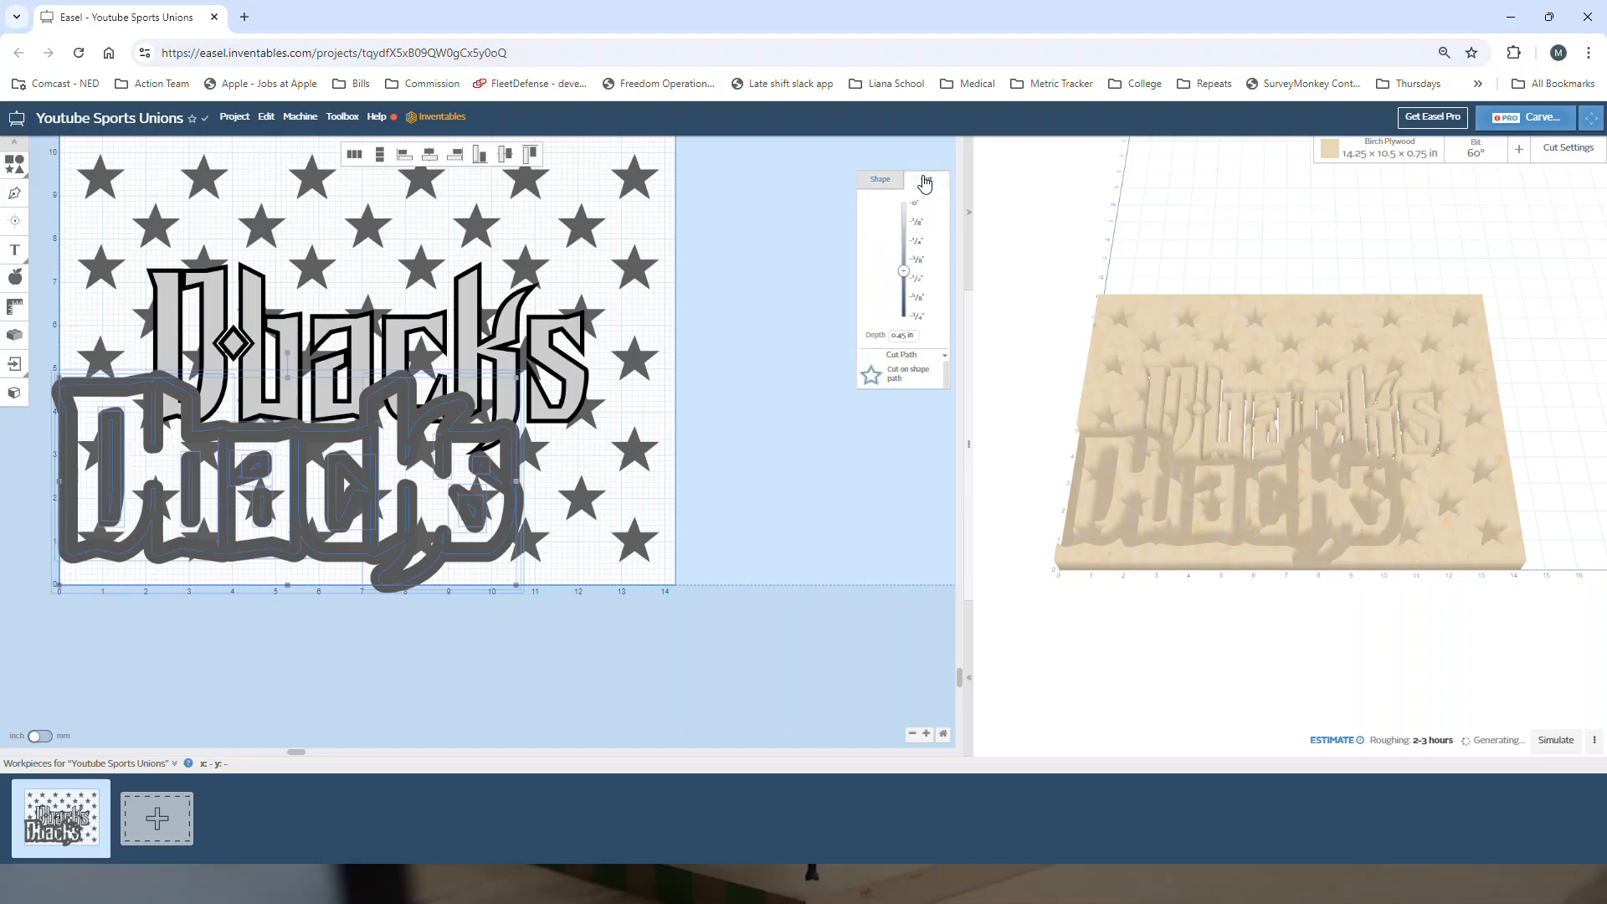
drag(905, 274, 905, 217)
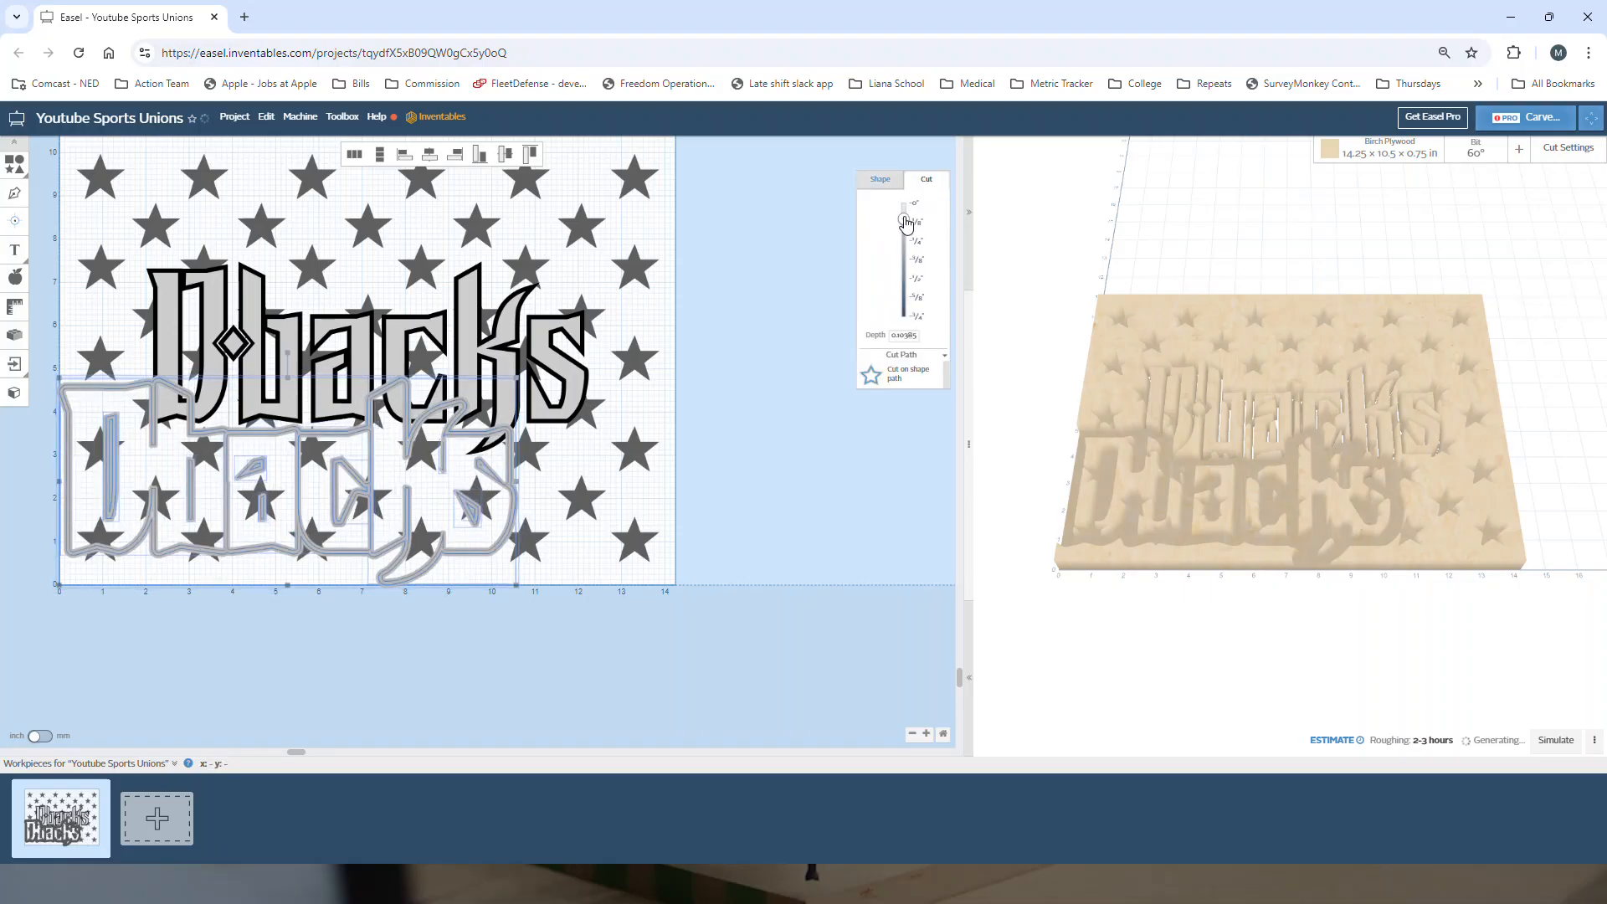
scroll(491, 495, up, 5)
scroll(491, 495, up, 3)
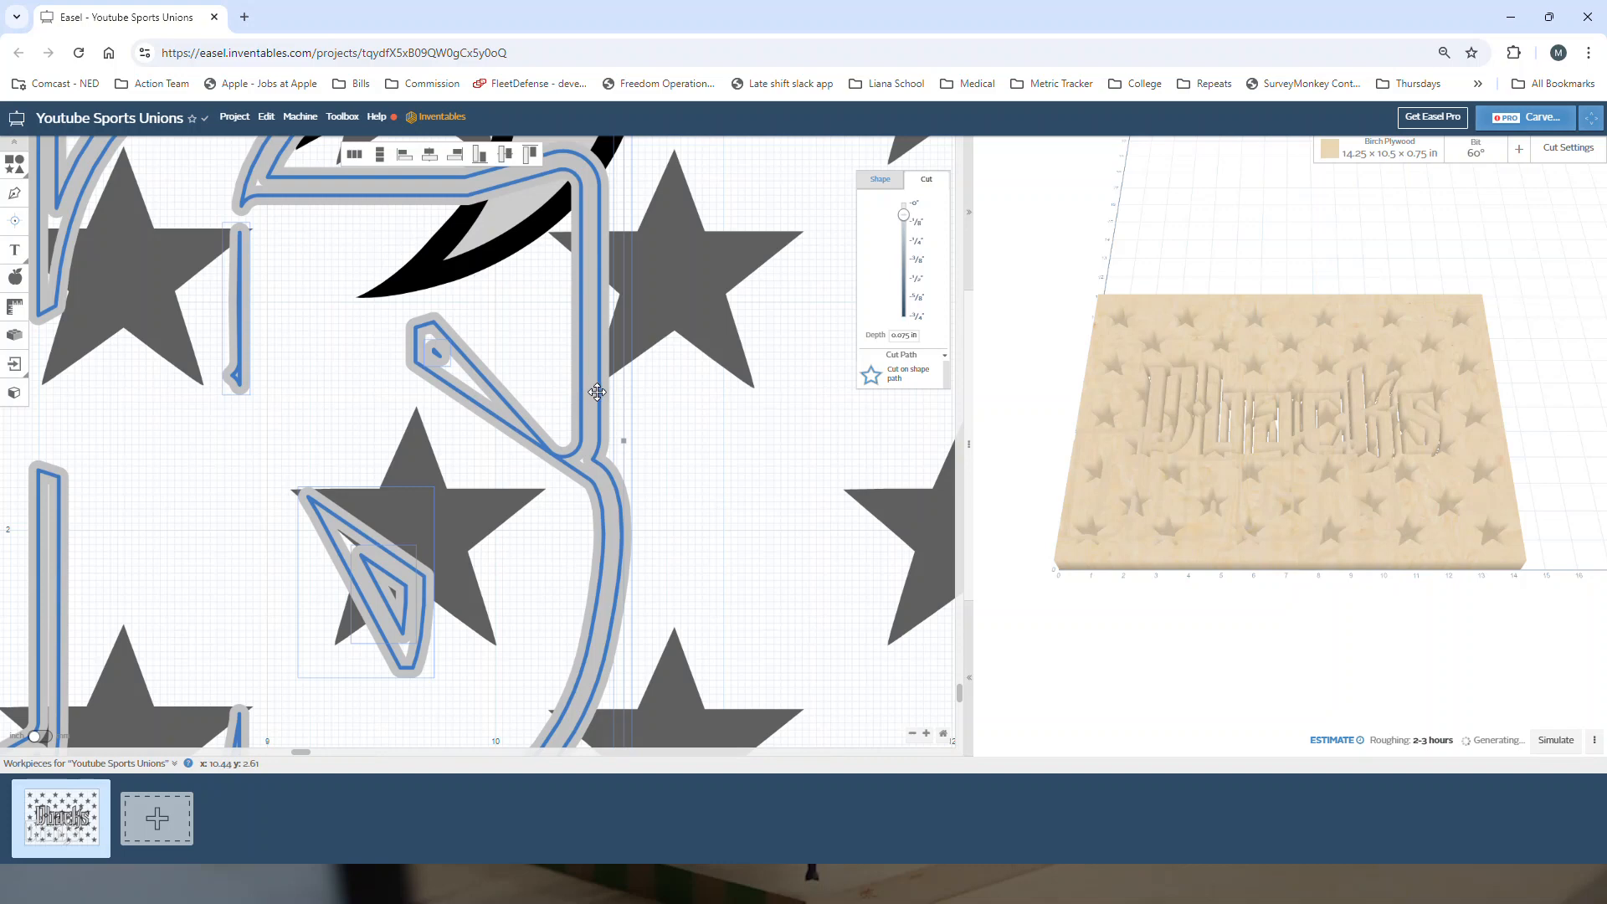
Delete the inner letter pieces of the offset outlines and set the outline around the letters ks to clear out a pocket.
scroll(494, 432, down, 5)
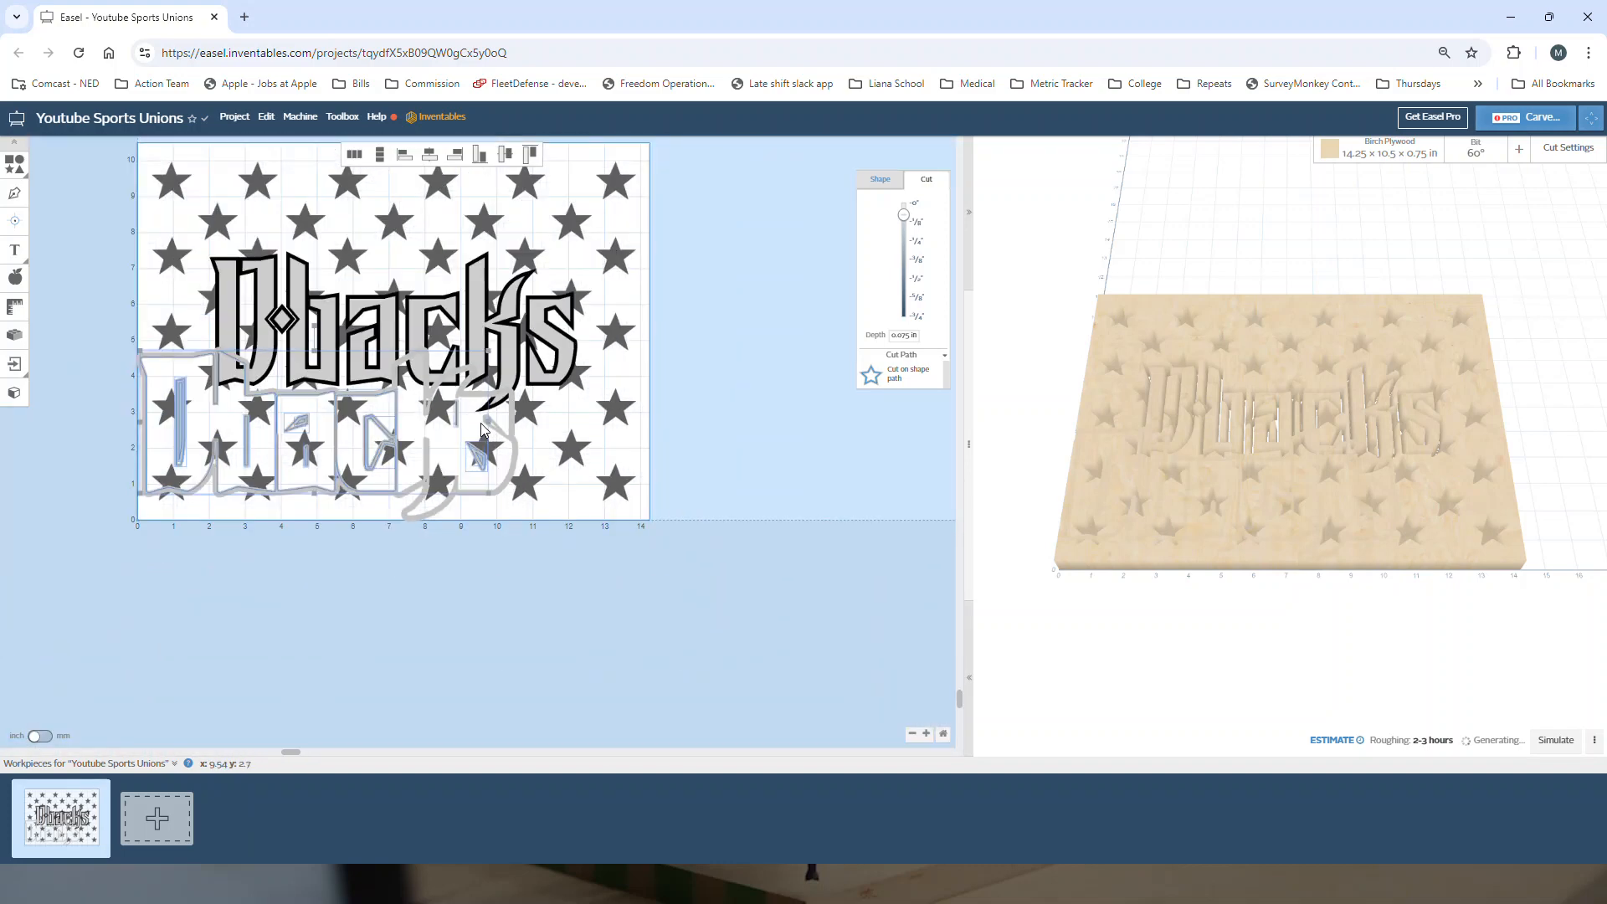
click(481, 429)
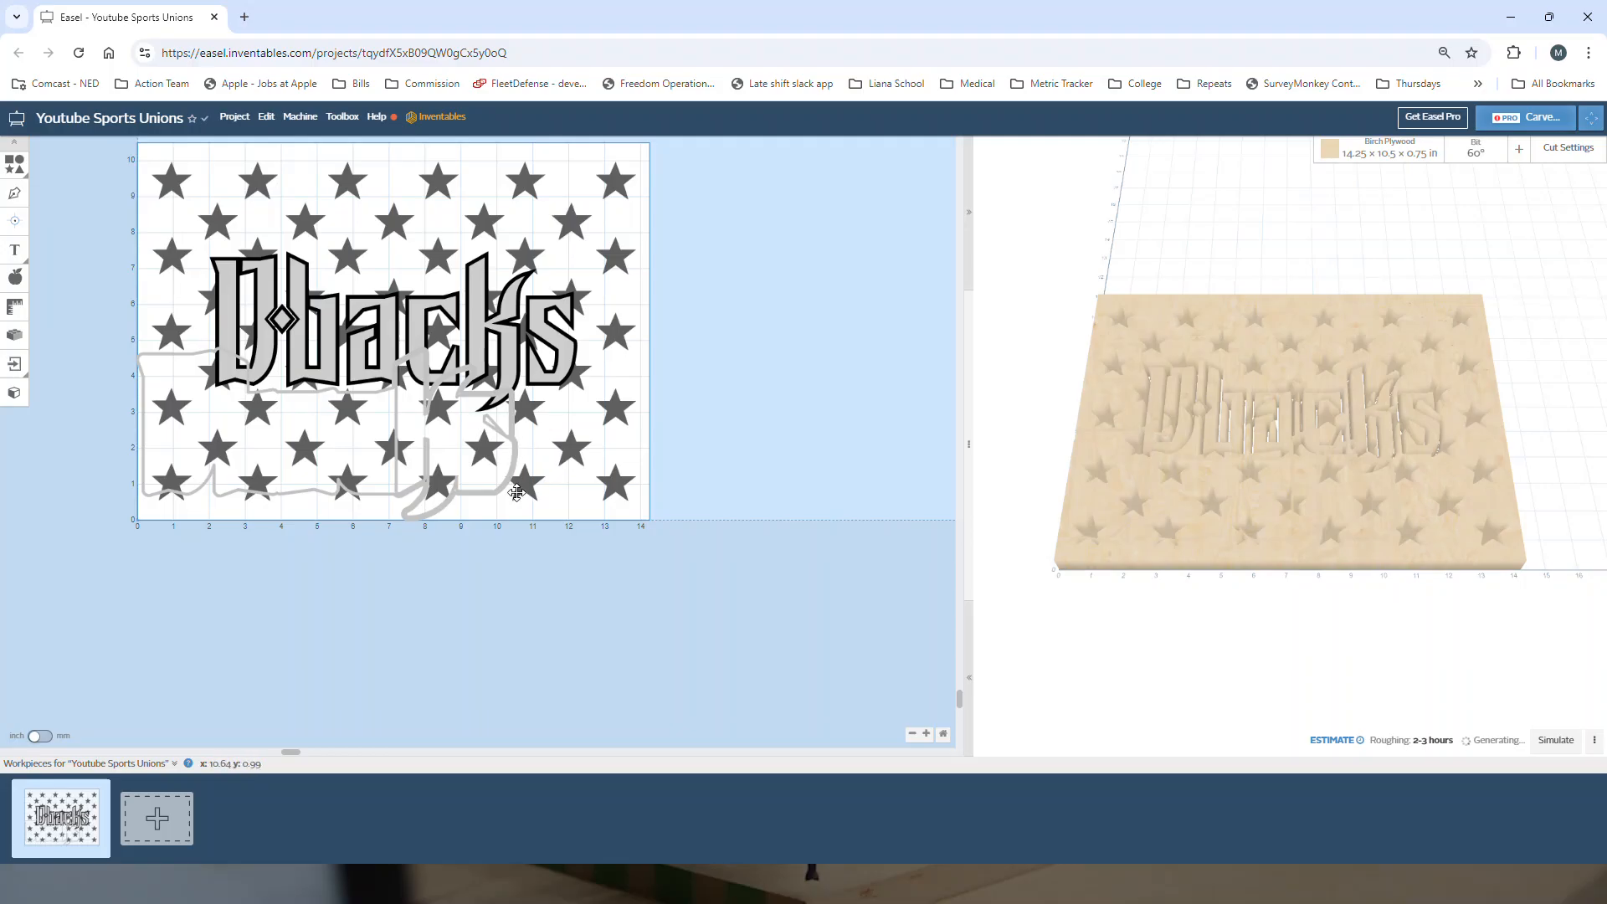
scroll(517, 489, up, 5)
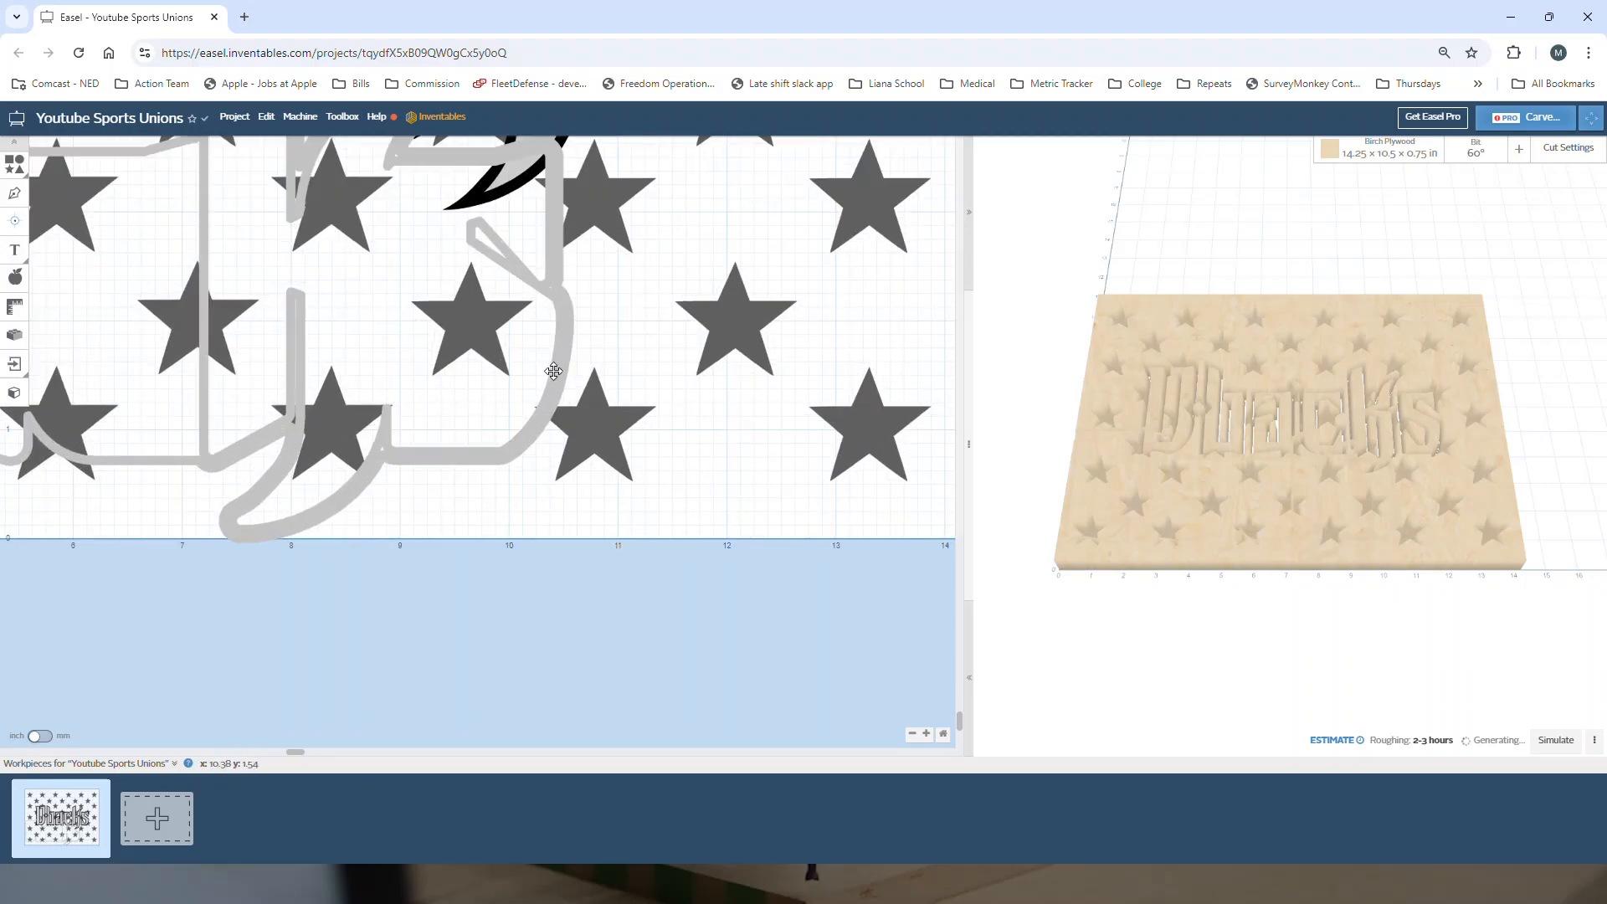
click(554, 371)
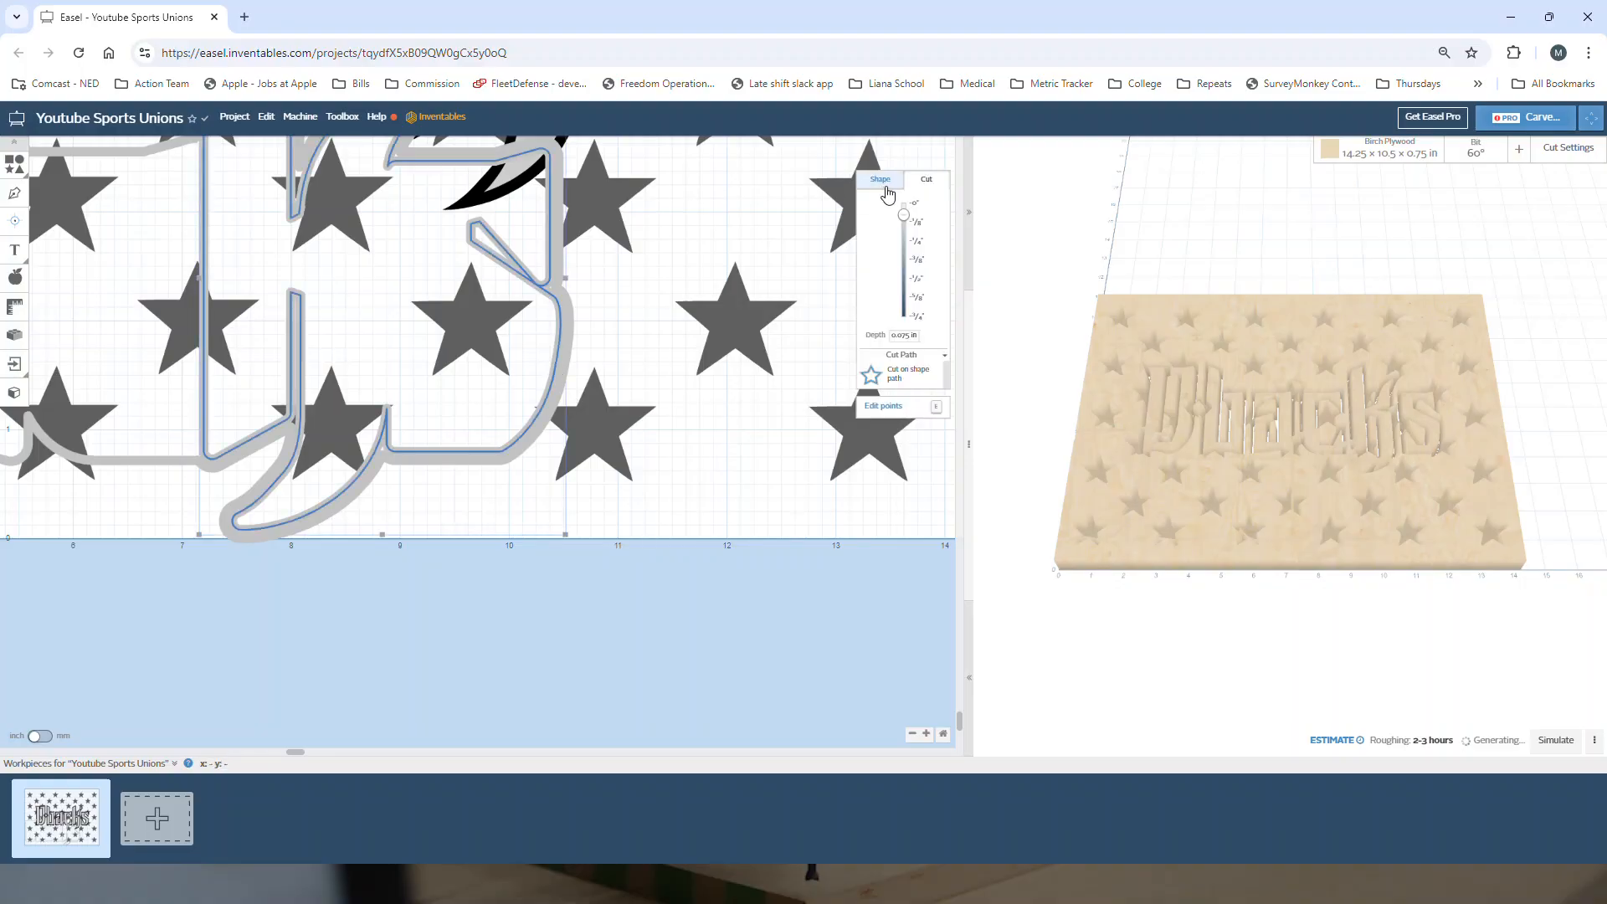
click(896, 377)
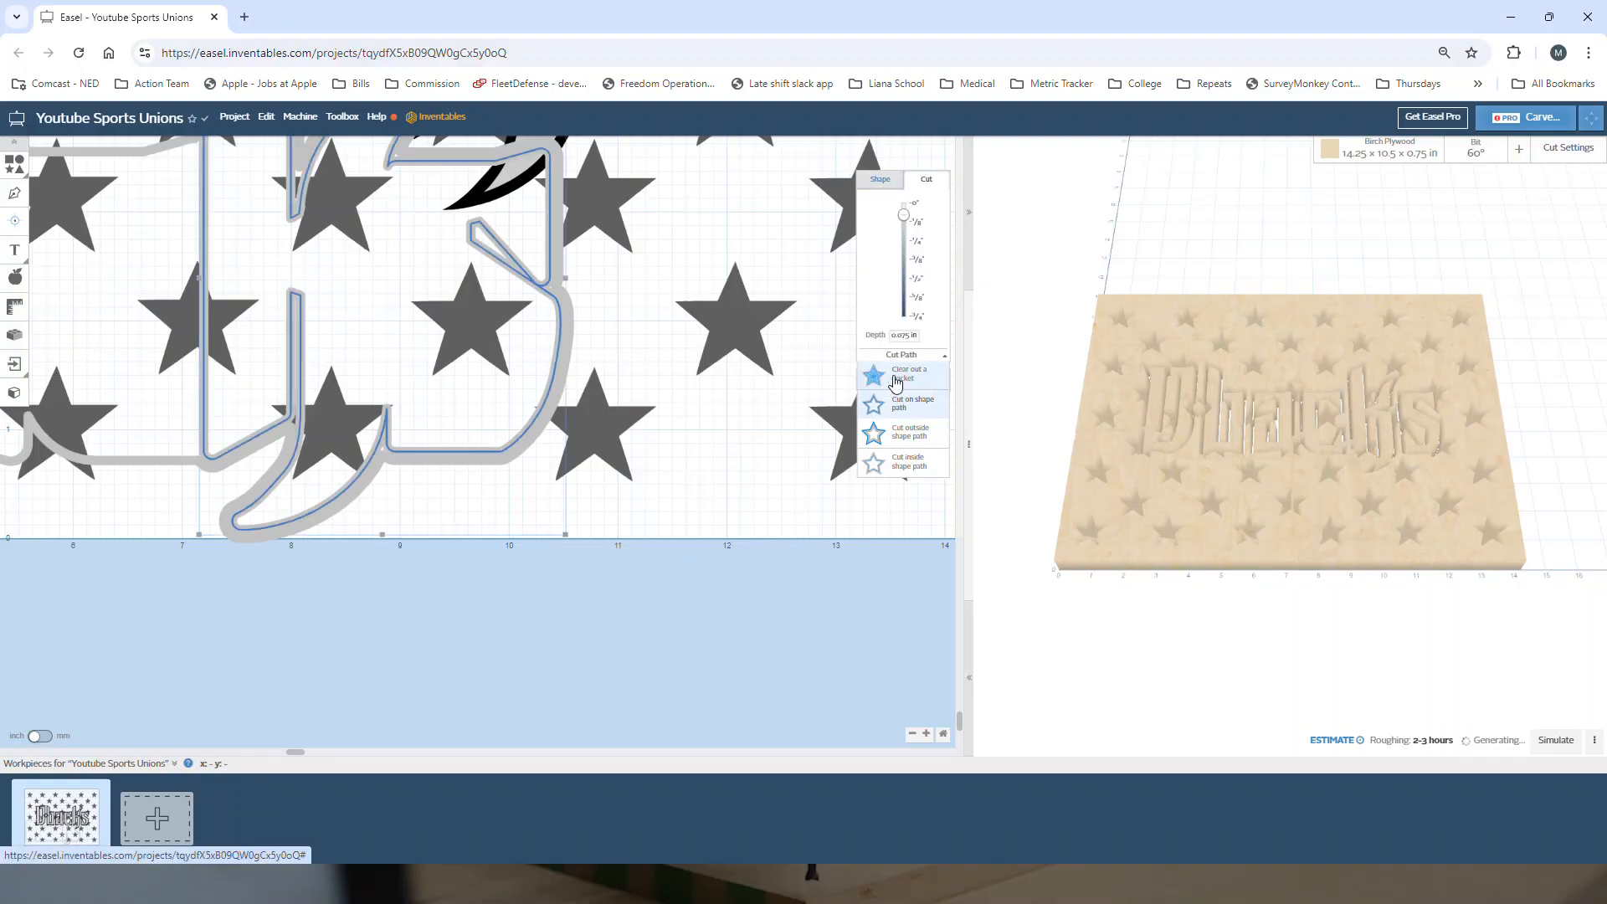
click(896, 378)
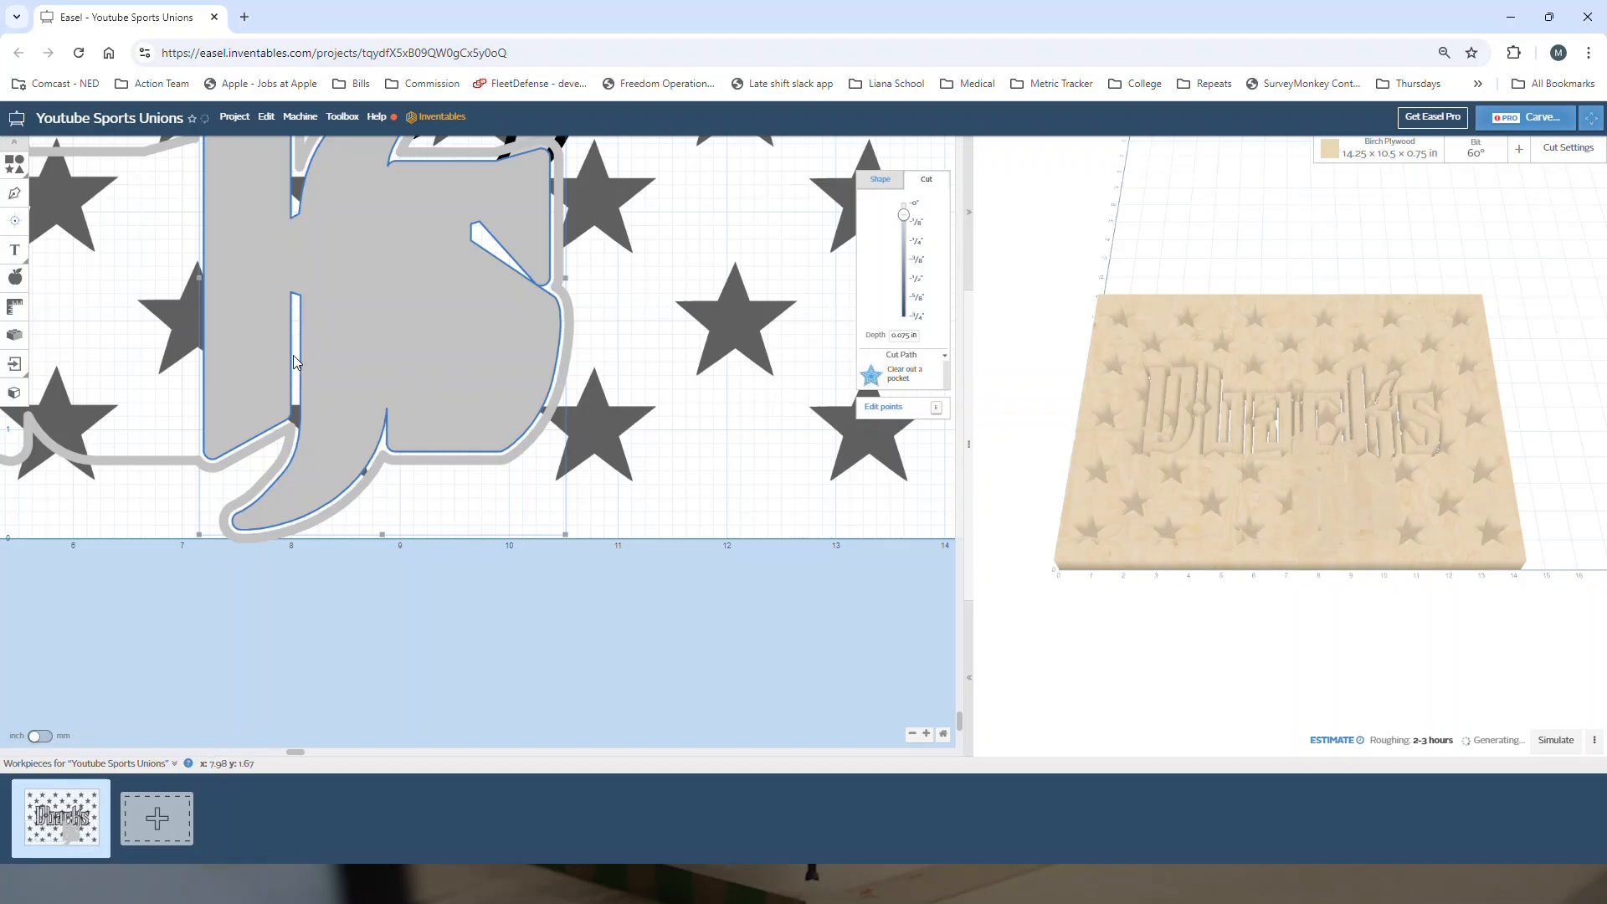
Remove all the wordmark offset outlines, leaving only the stars and the Dbacks wordmark.
scroll(250, 341, down, 3)
scroll(274, 386, down, 2)
drag(453, 751, 318, 749)
scroll(116, 403, up, 4)
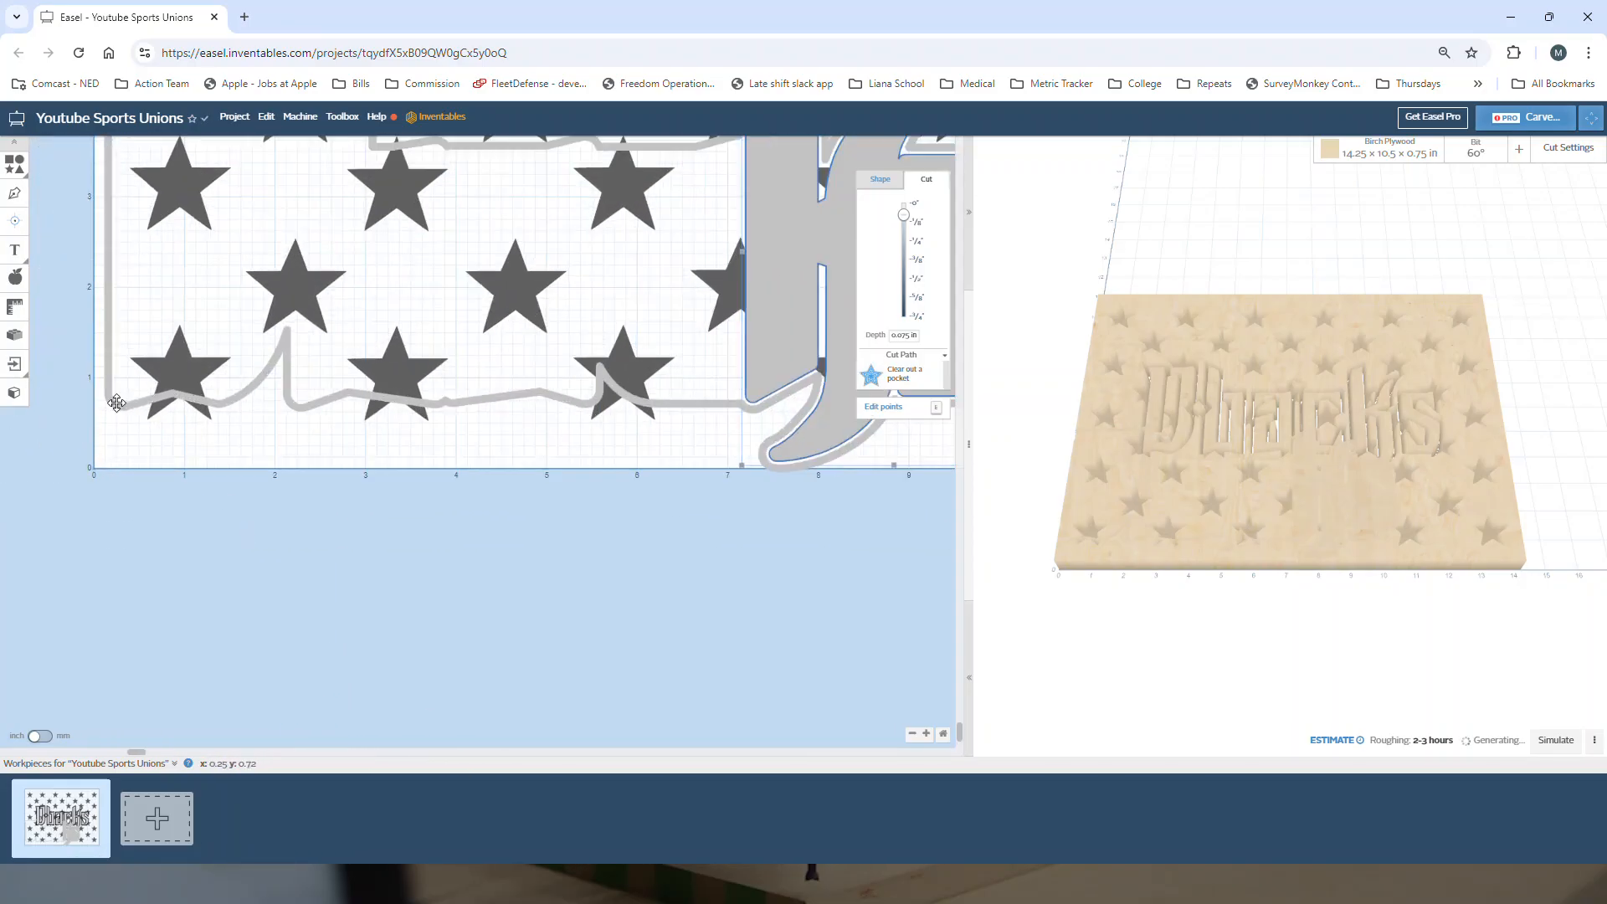
scroll(116, 402, up, 2)
click(170, 394)
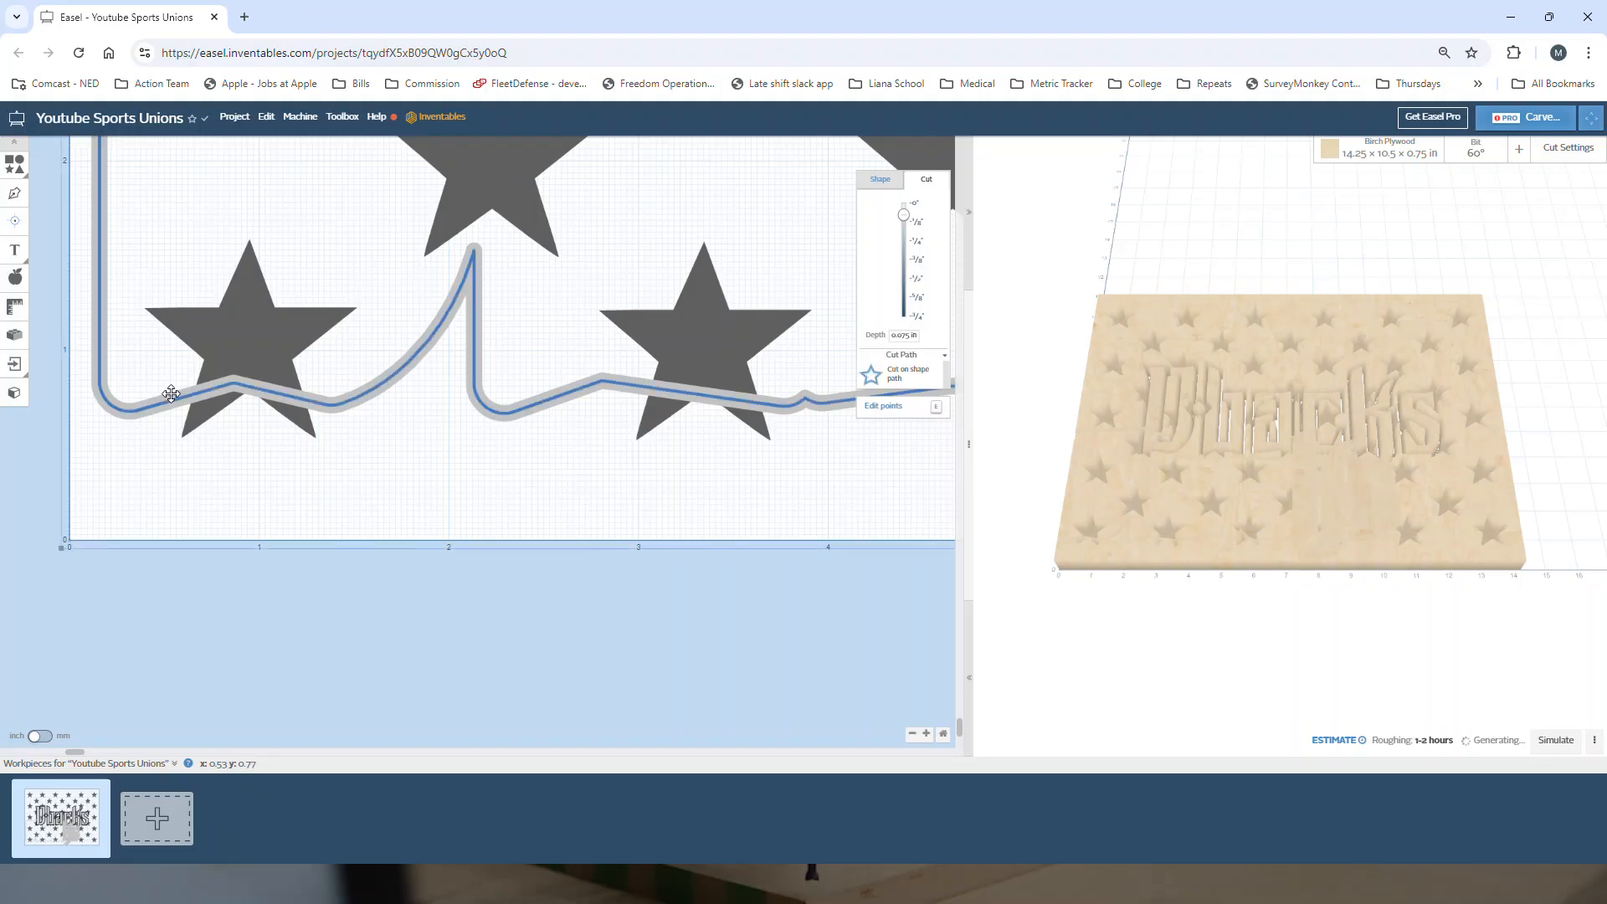
scroll(378, 448, down, 2)
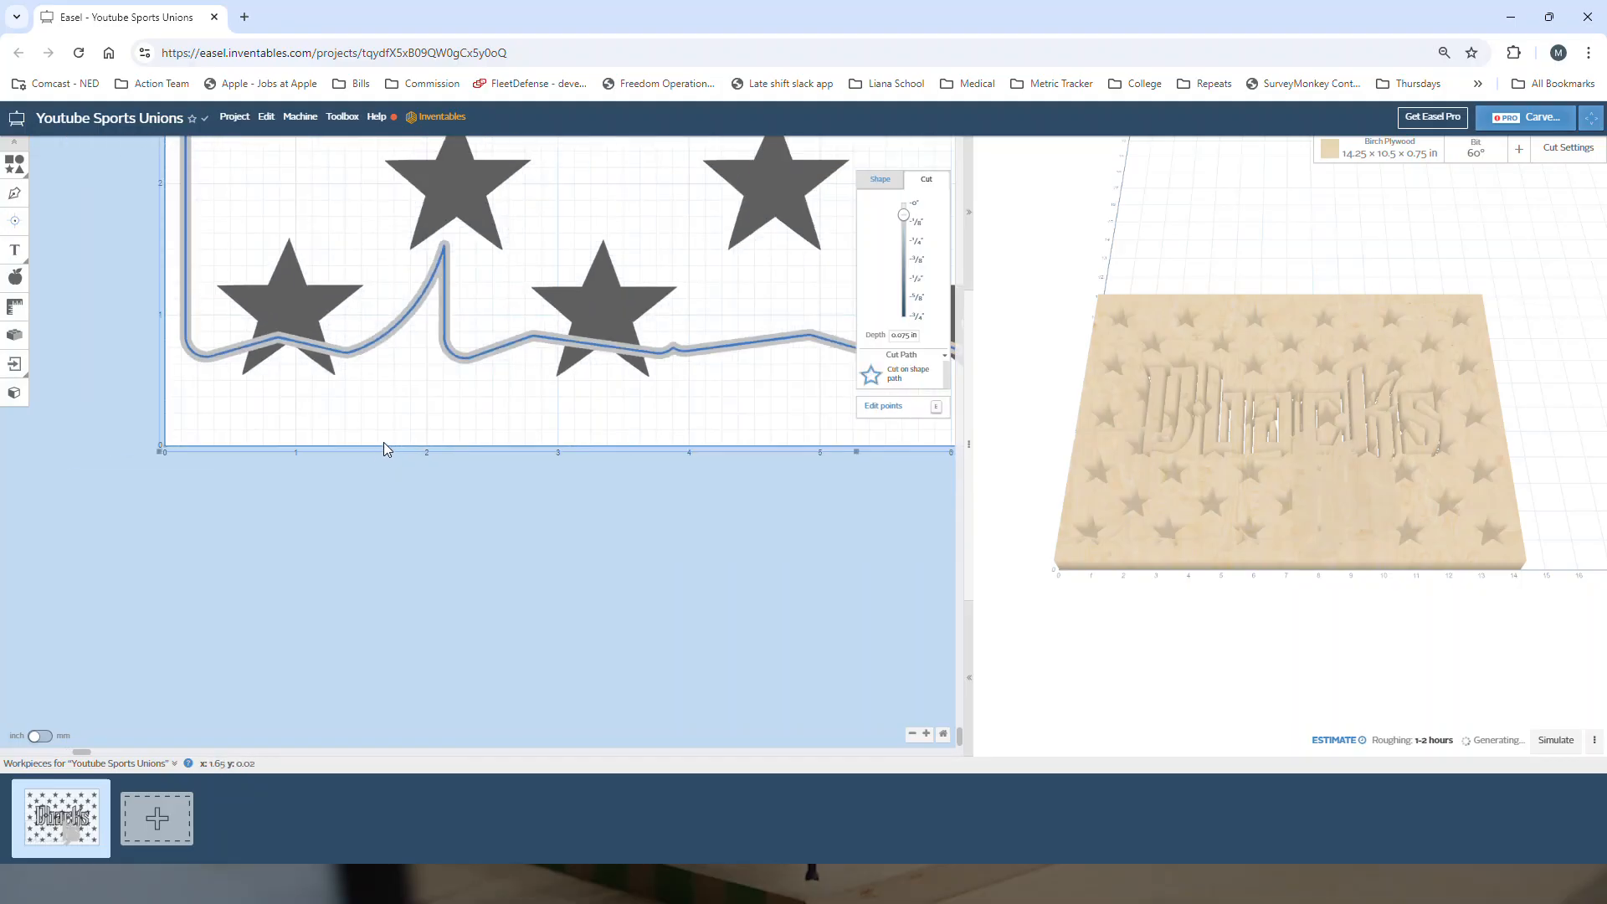
scroll(383, 449, down, 1)
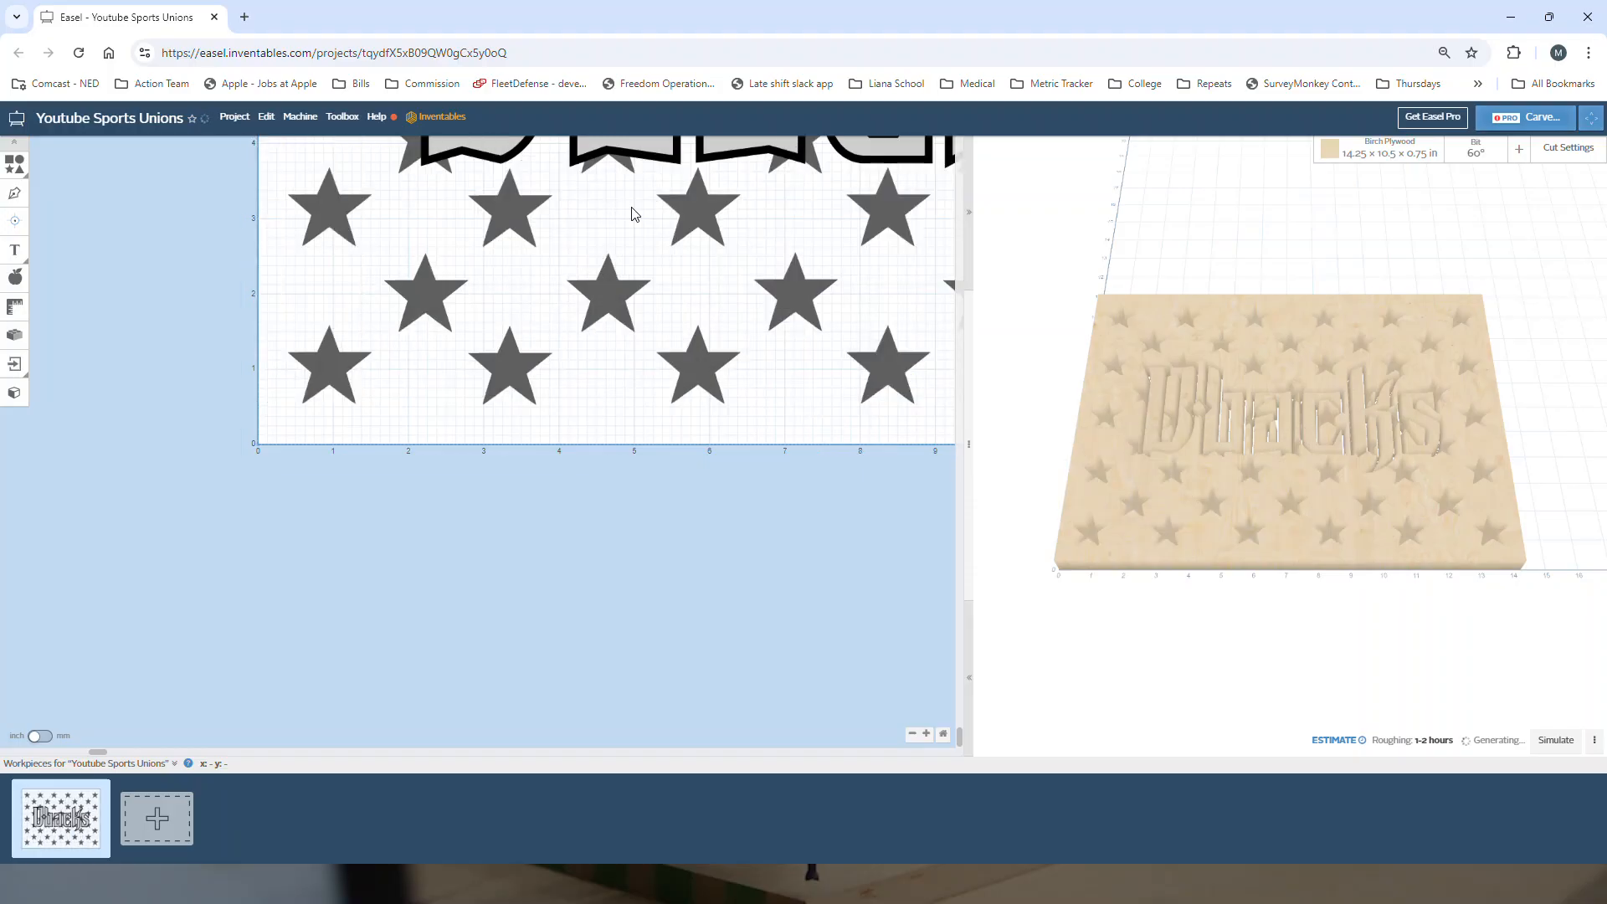
Import a single outward offset of the Dbacks wordmark at distance 0.25 without the original, and delete its small triangular inner piece.
scroll(686, 343, up, 2)
scroll(687, 343, down, 5)
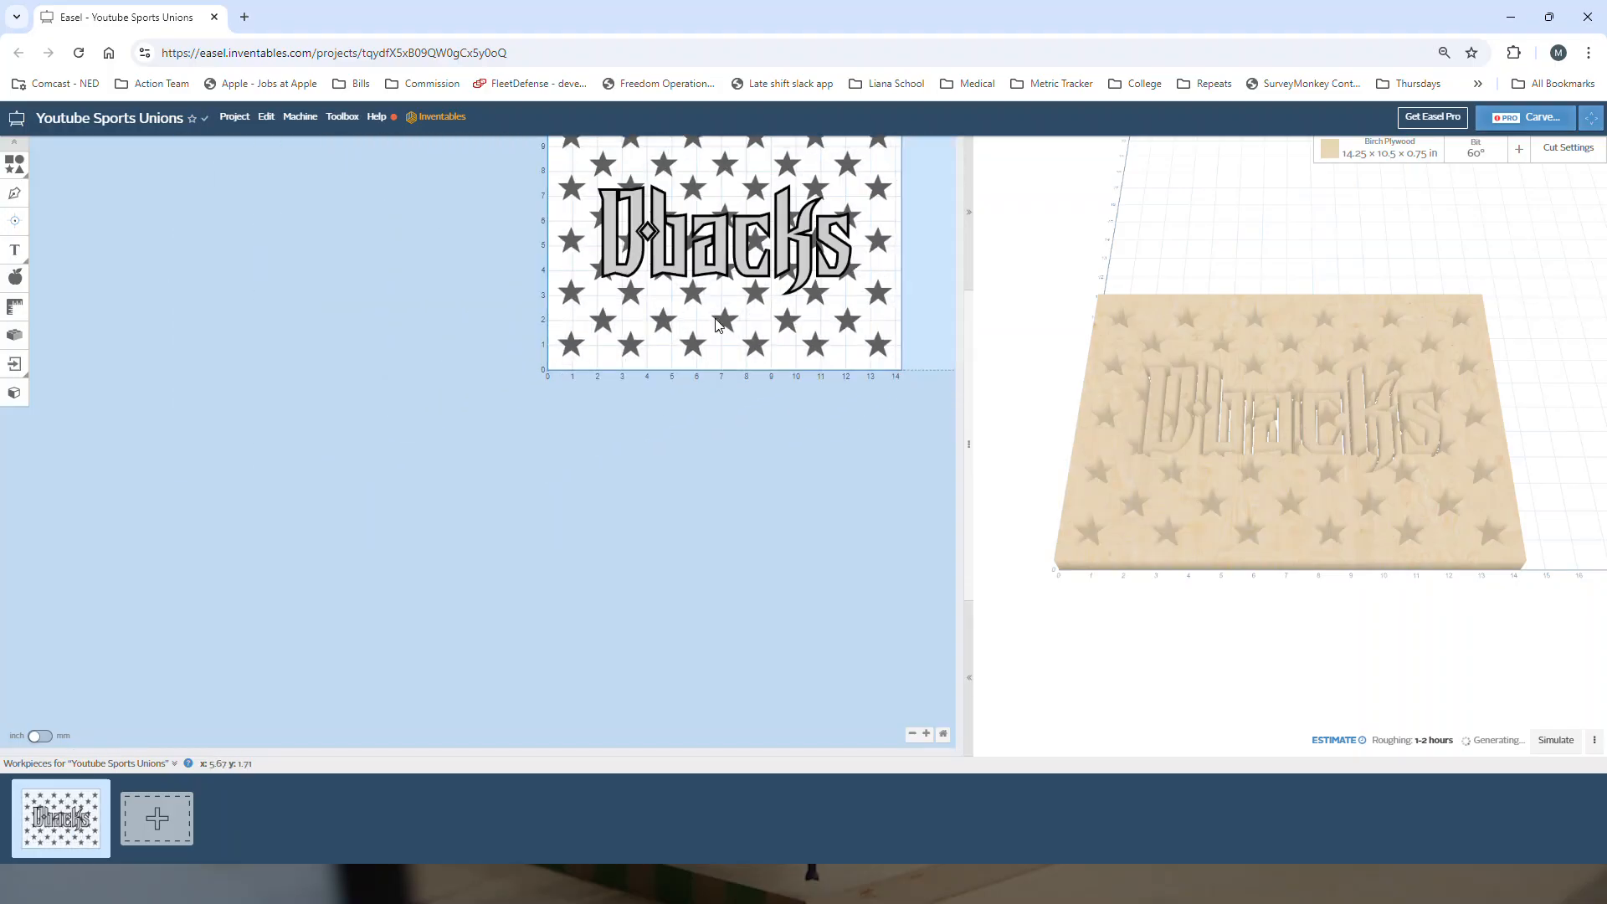
scroll(777, 475, up, 3)
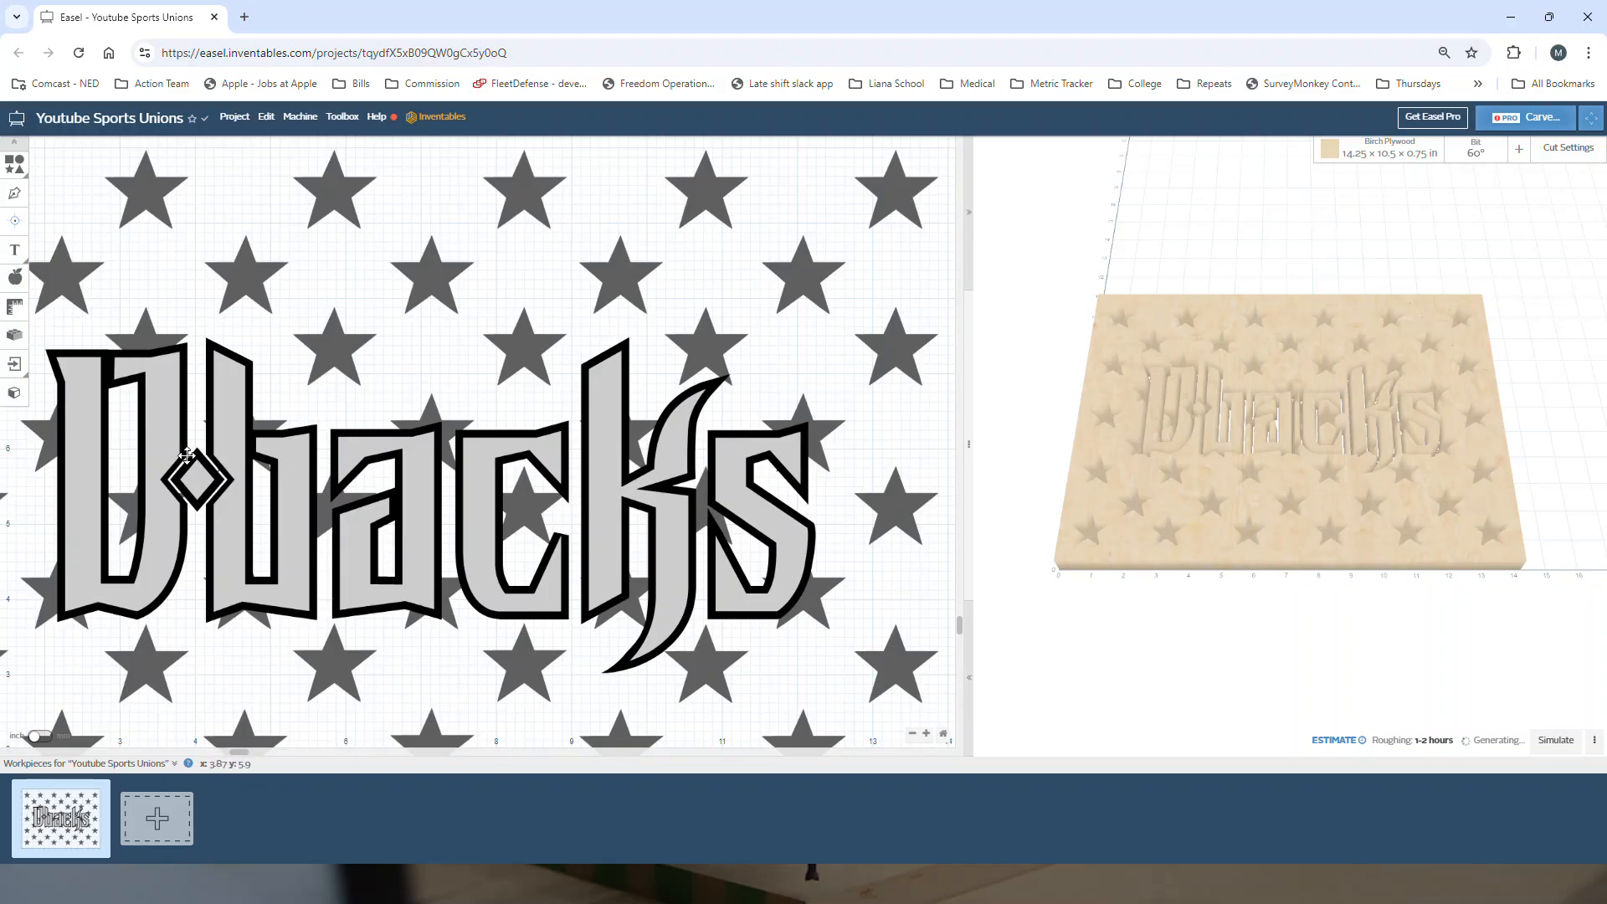
click(186, 454)
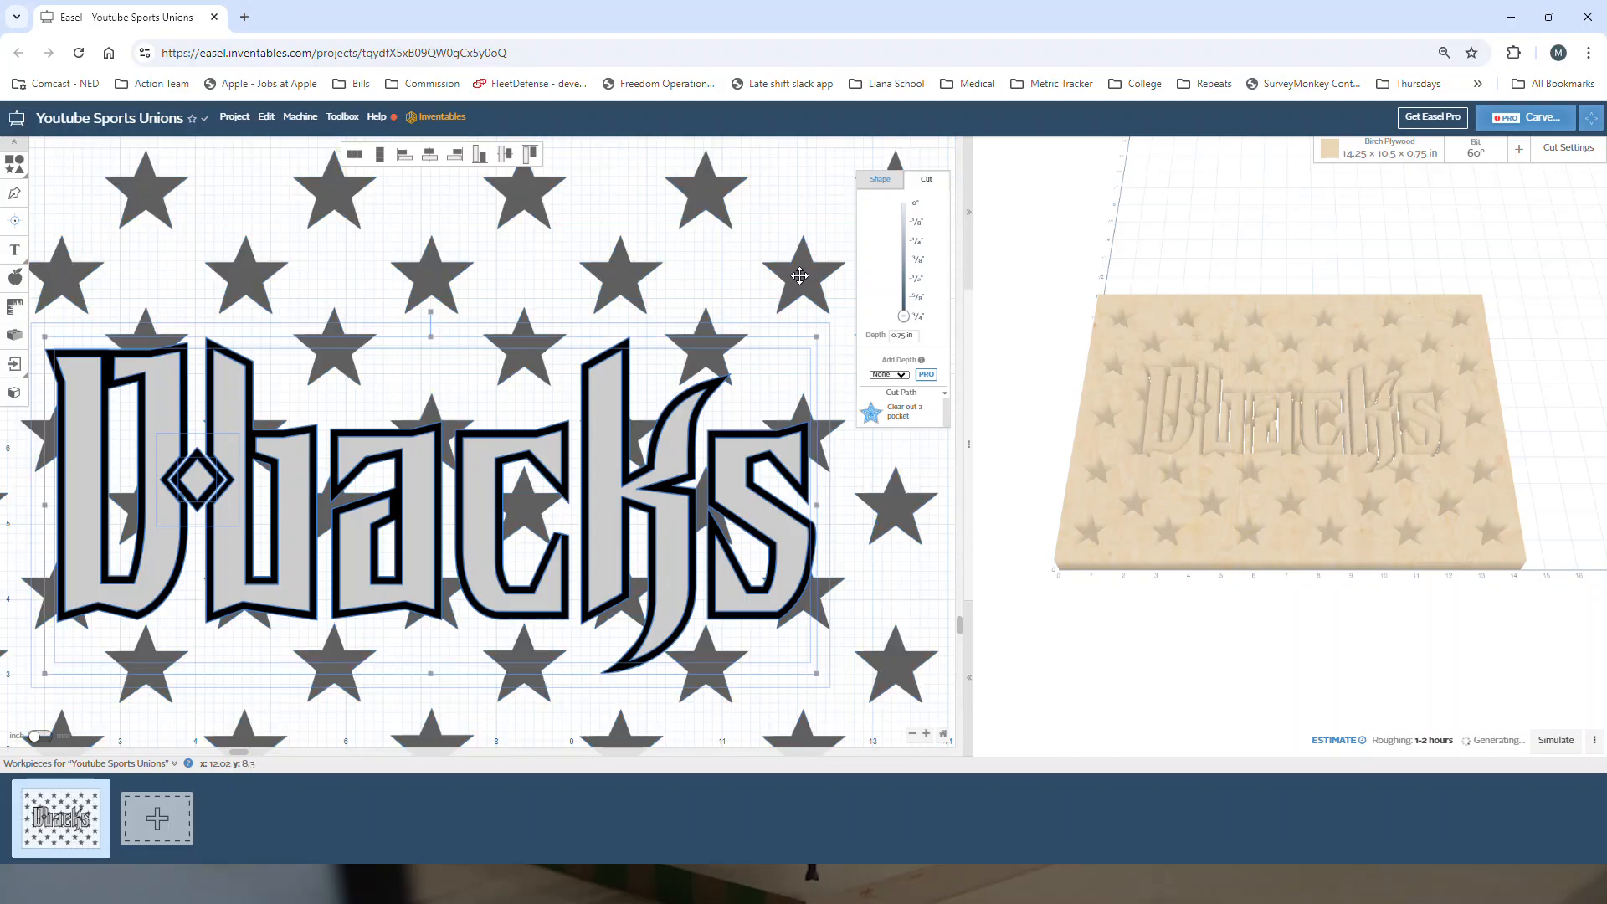
click(12, 336)
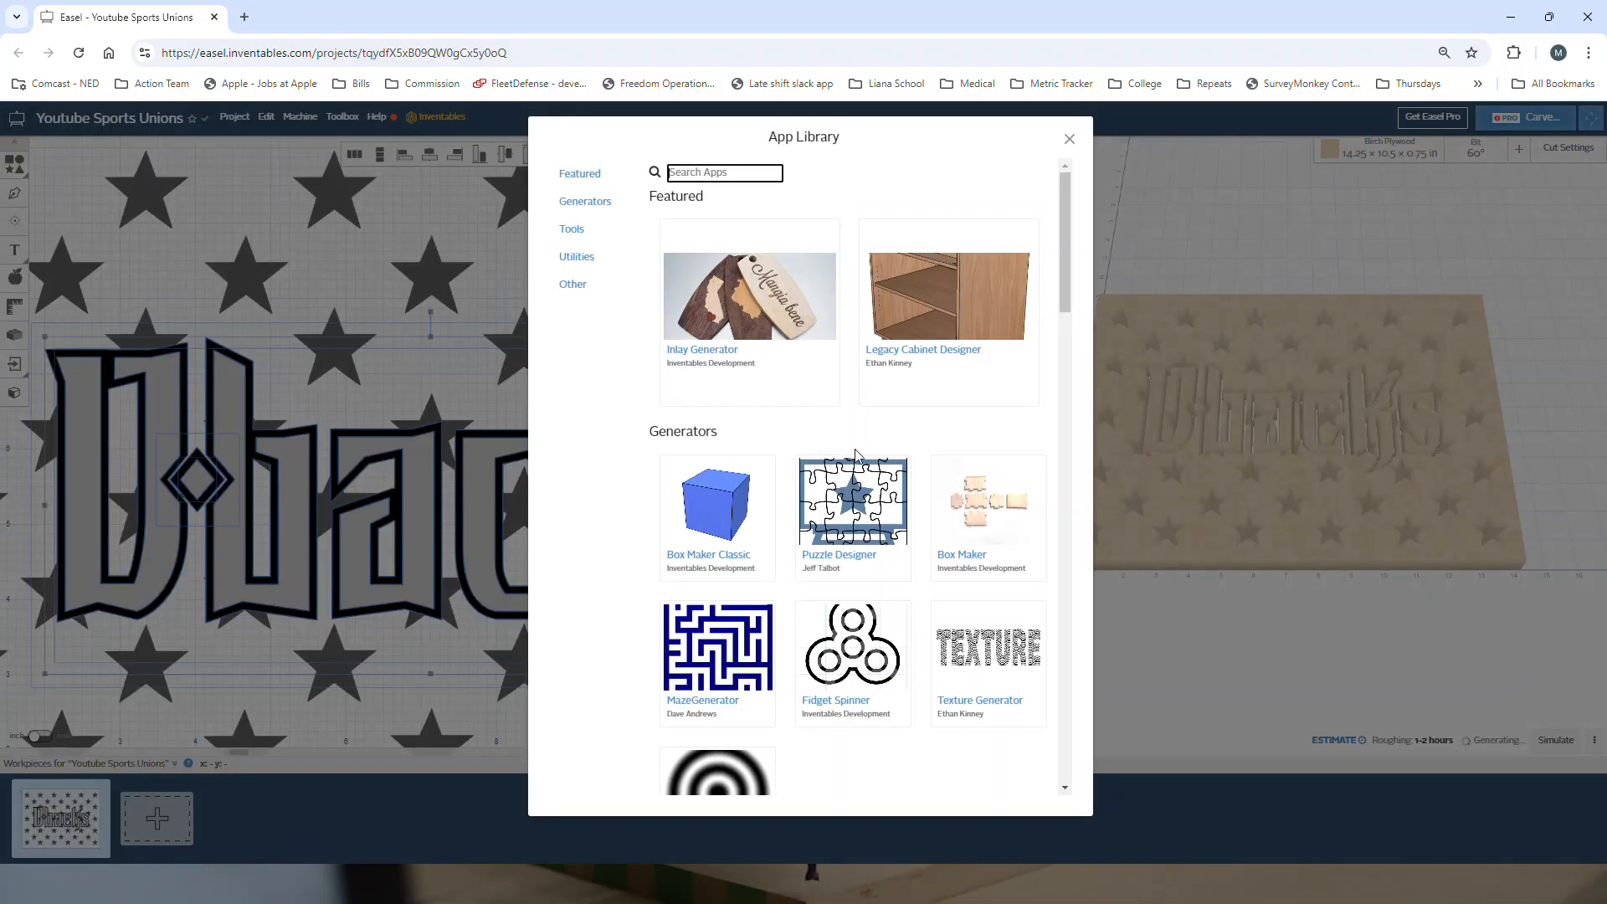
scroll(855, 455, down, 10)
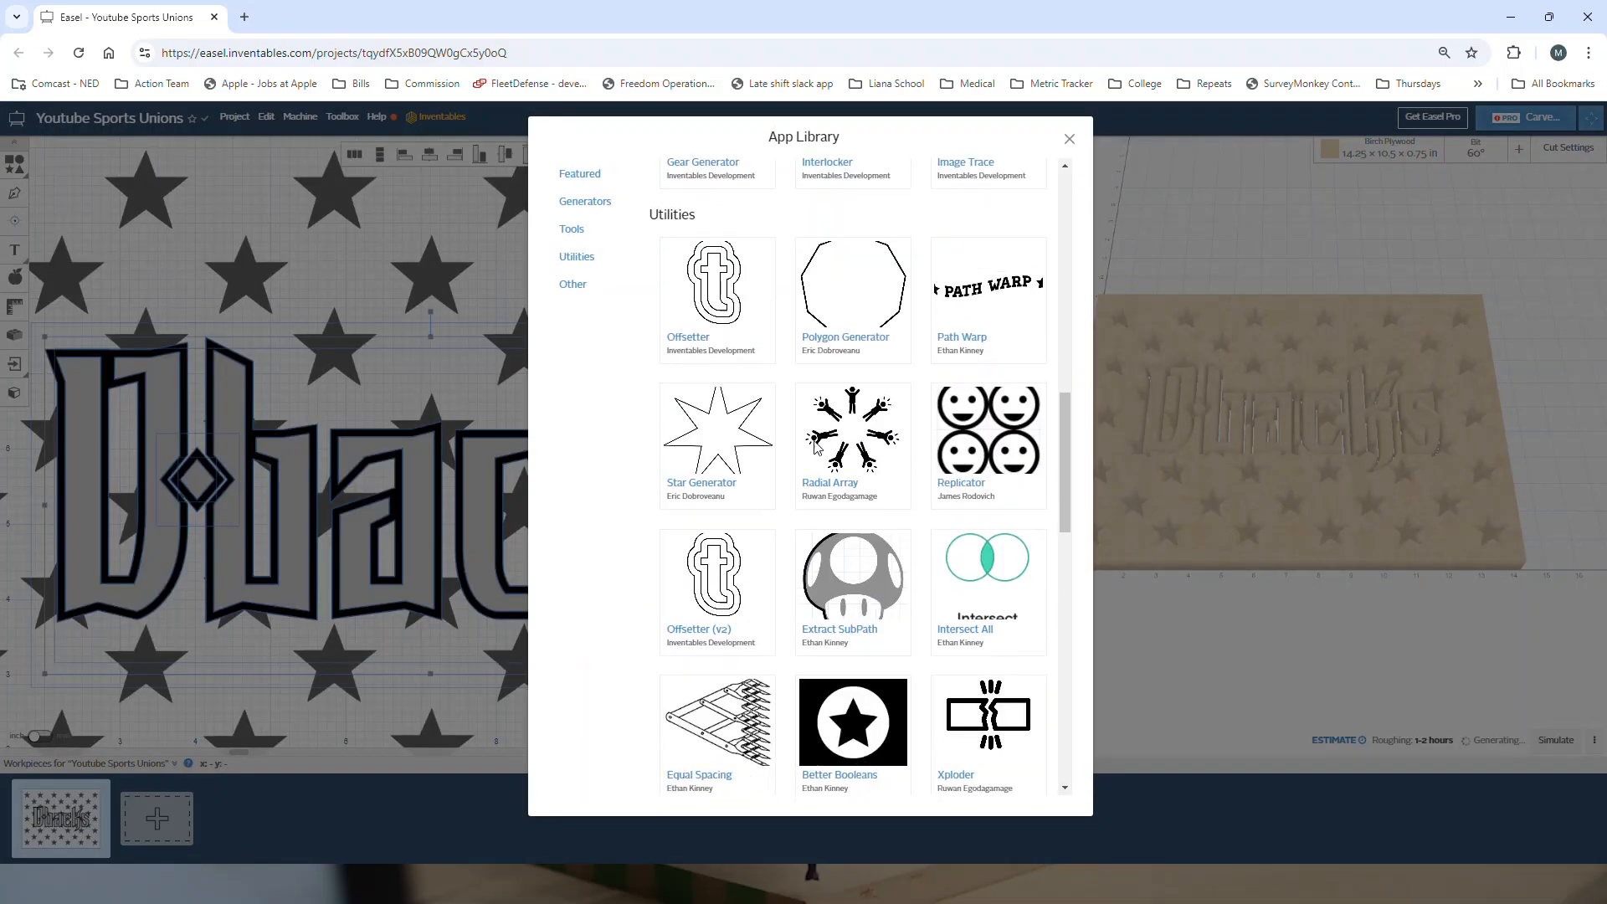
click(707, 303)
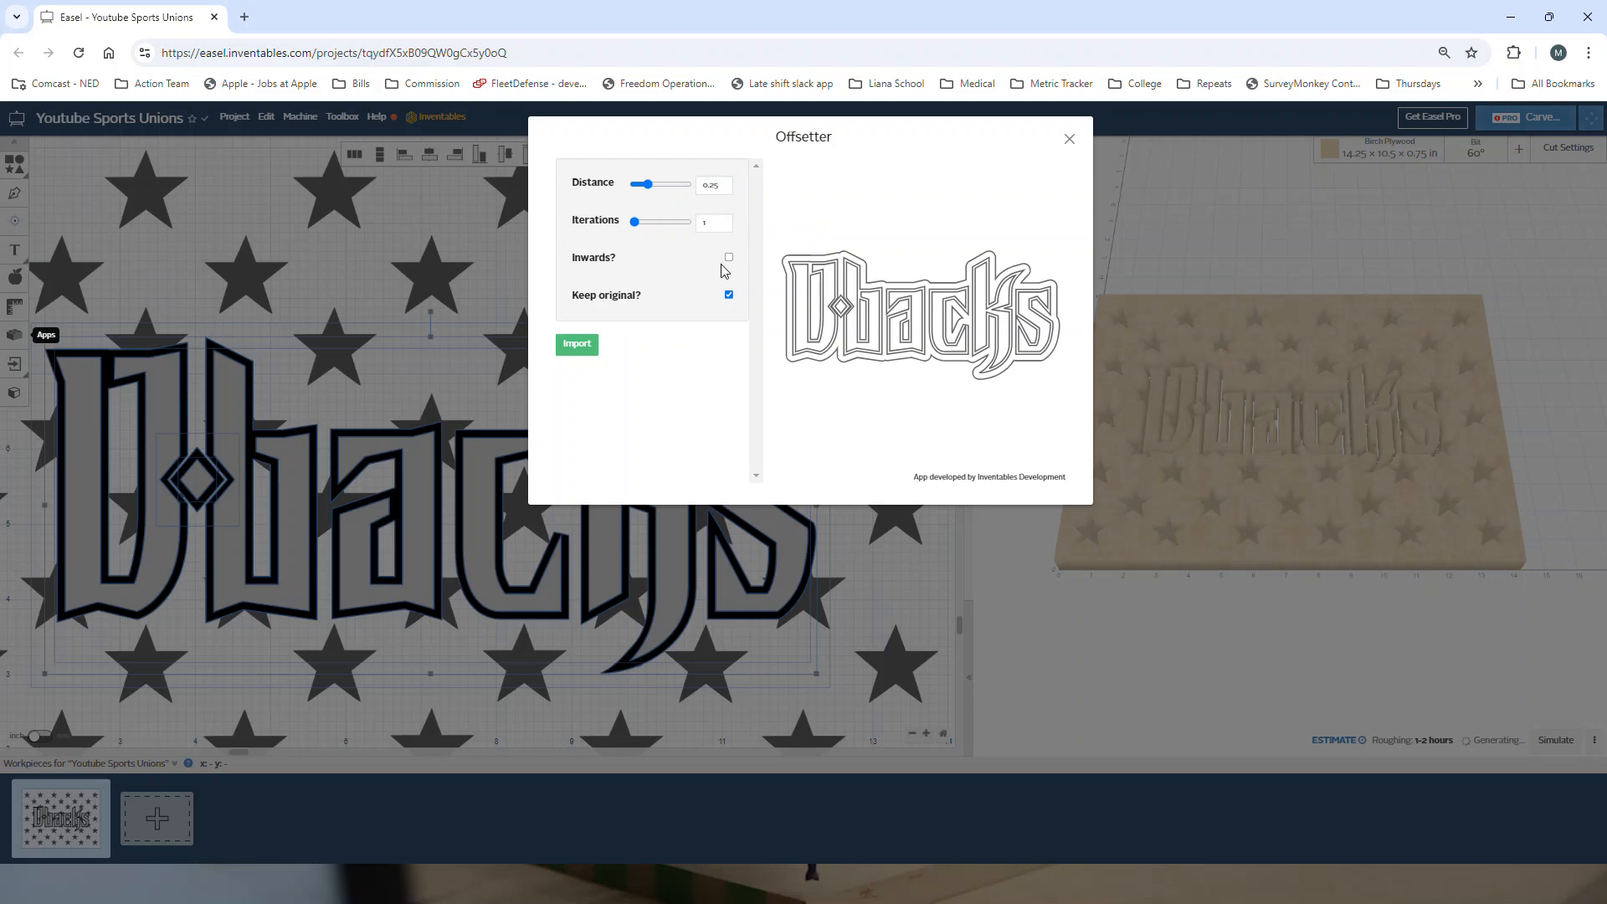
click(729, 296)
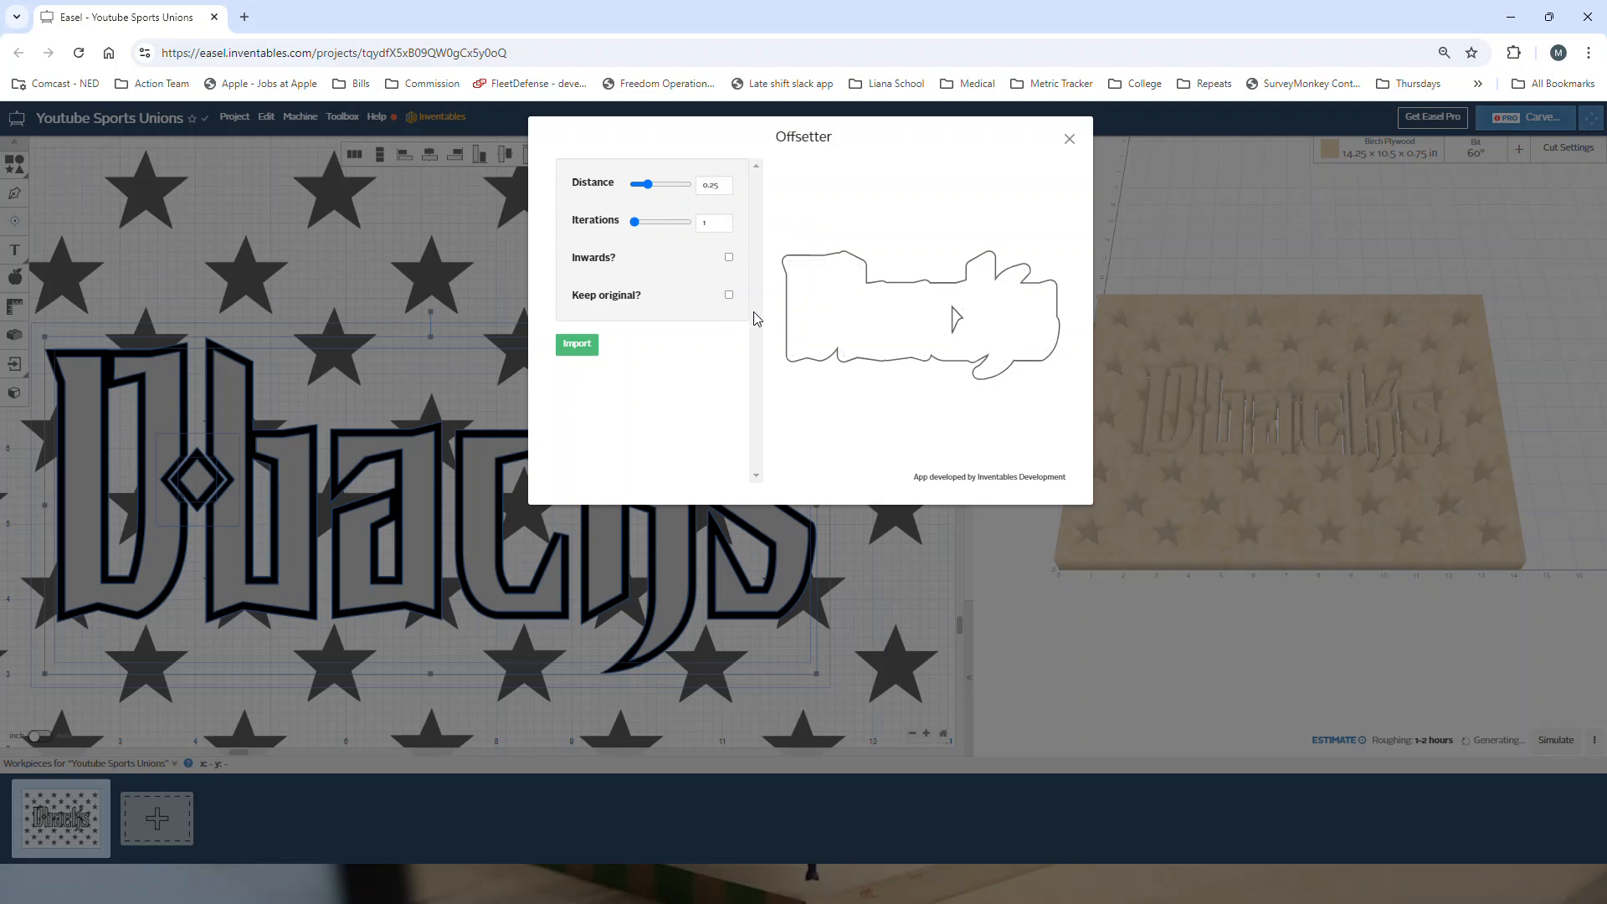
click(572, 352)
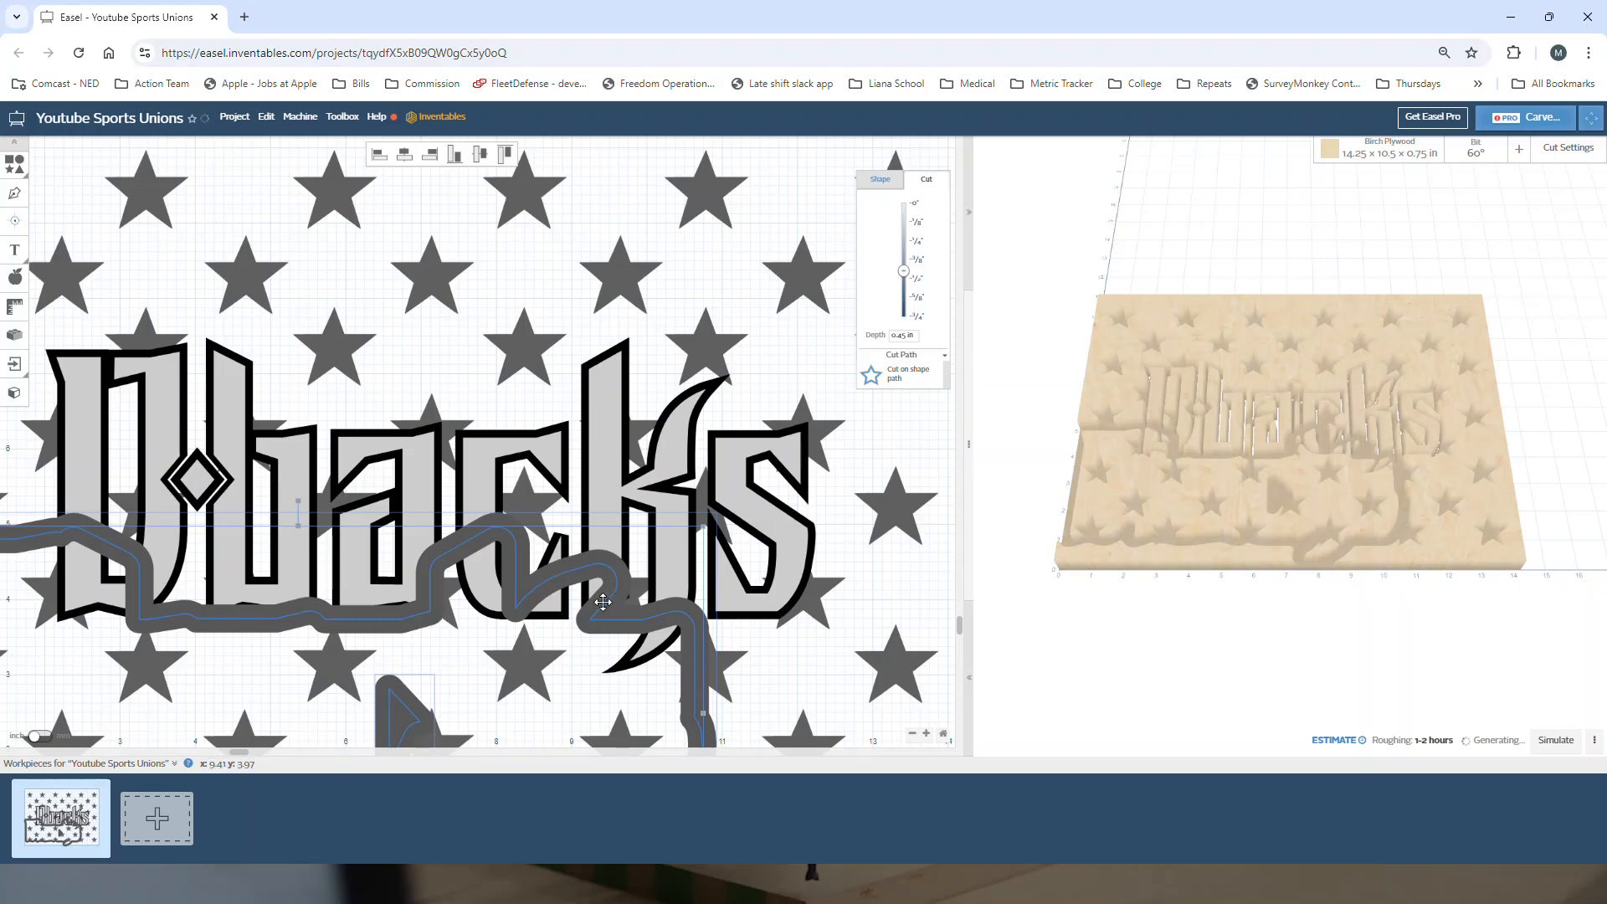
click(604, 599)
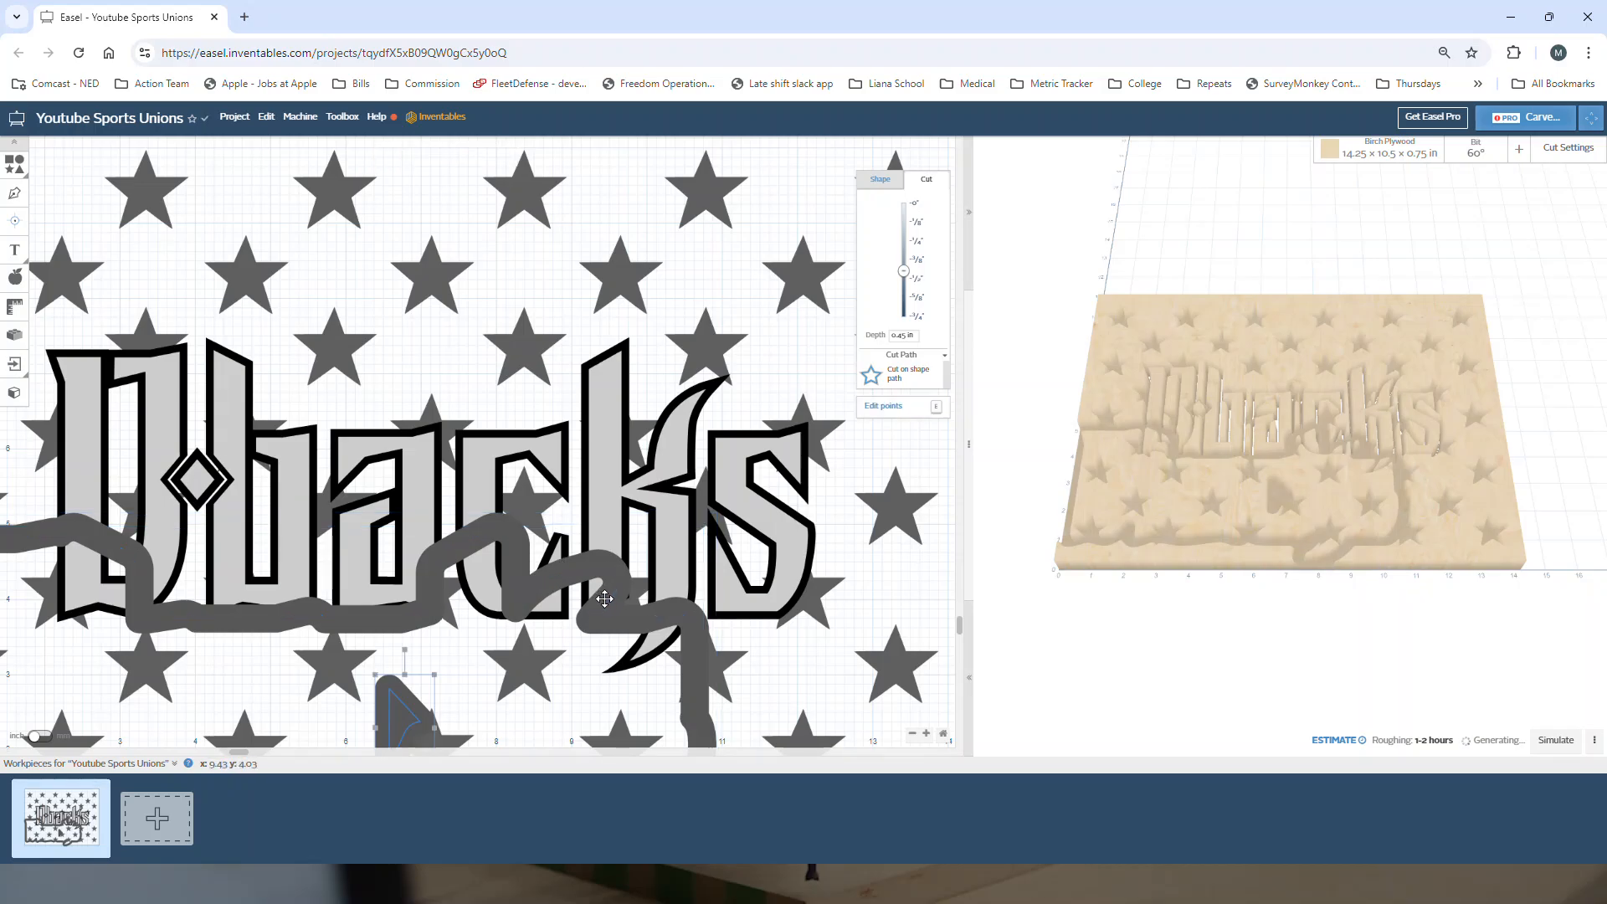
Use Offsetter on the outer outline to import one inward offset at distance 0.1, without keeping the original.
click(604, 599)
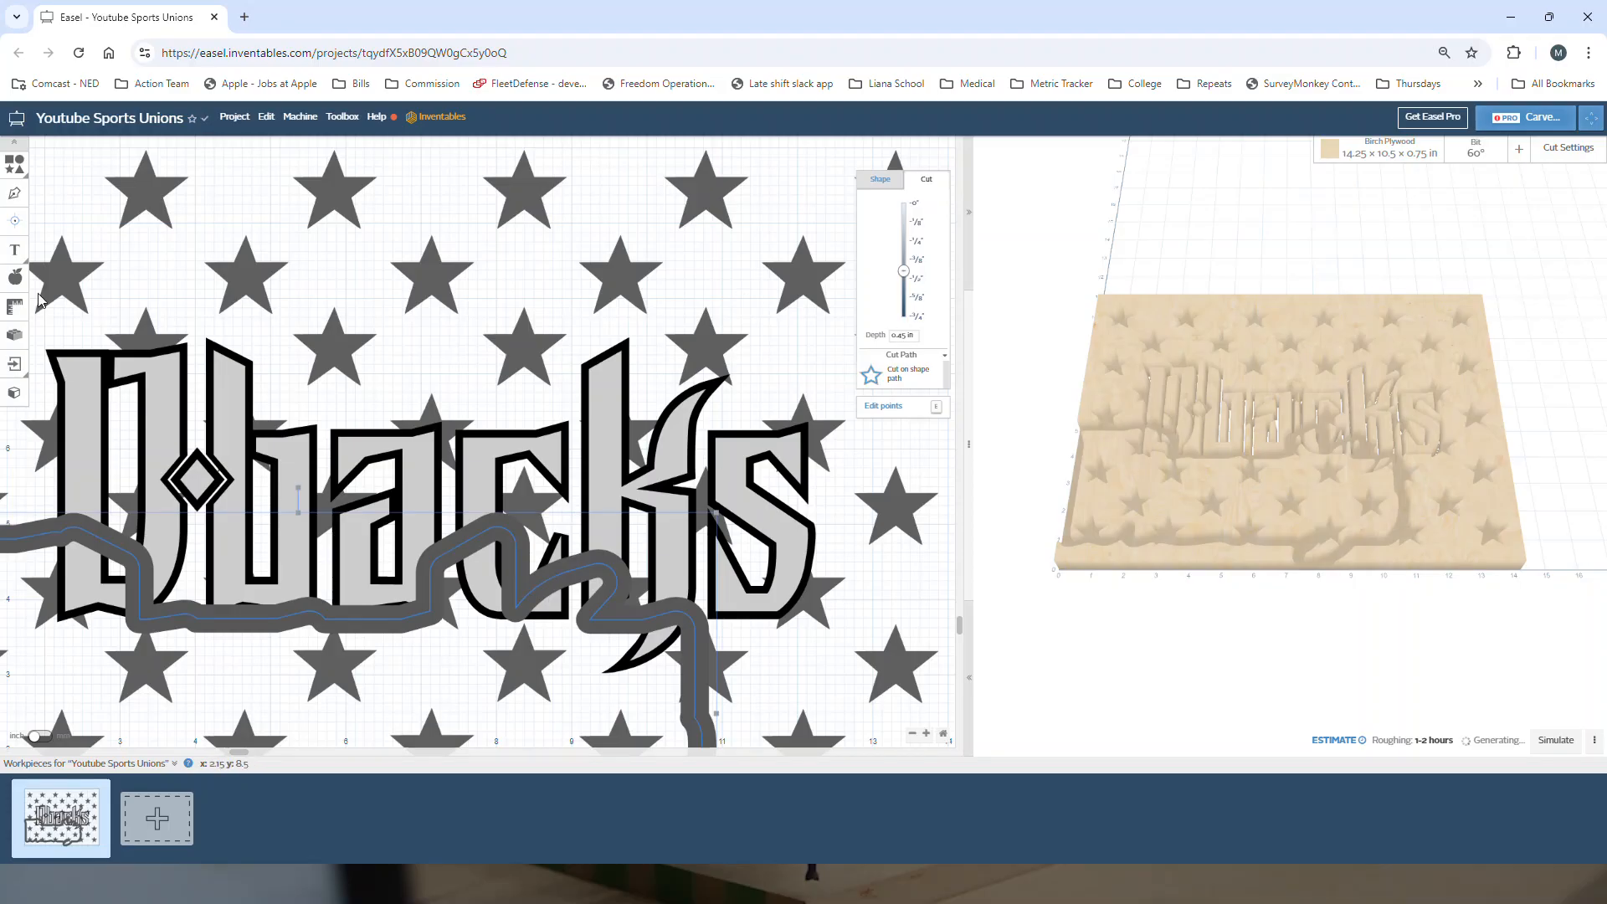
click(13, 335)
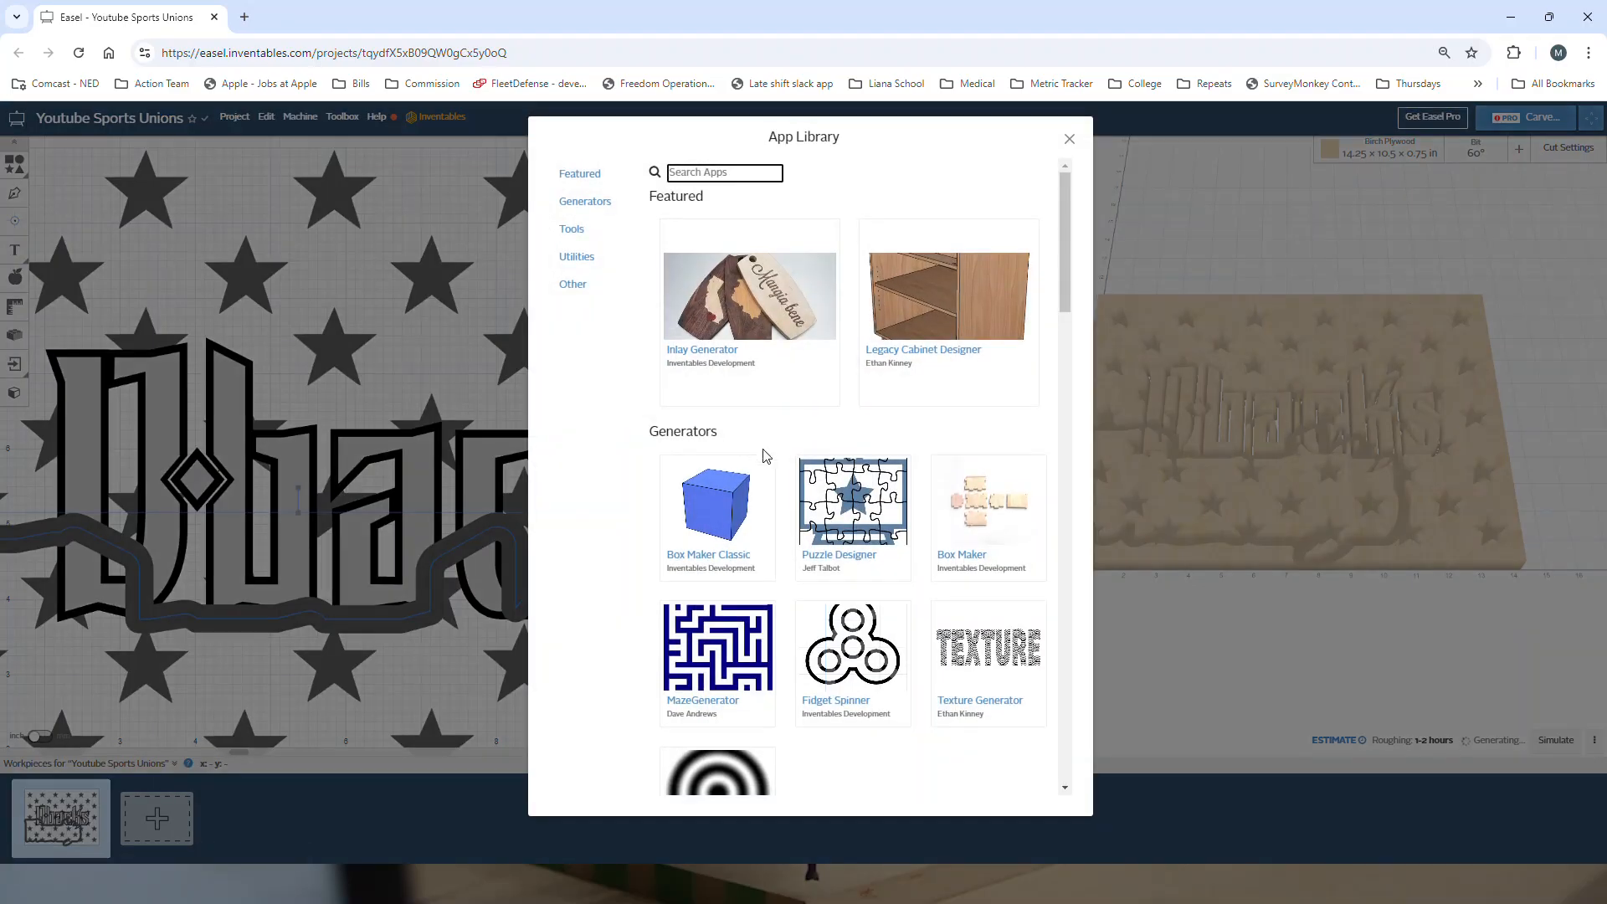
scroll(757, 449, down, 5)
scroll(820, 487, down, 4)
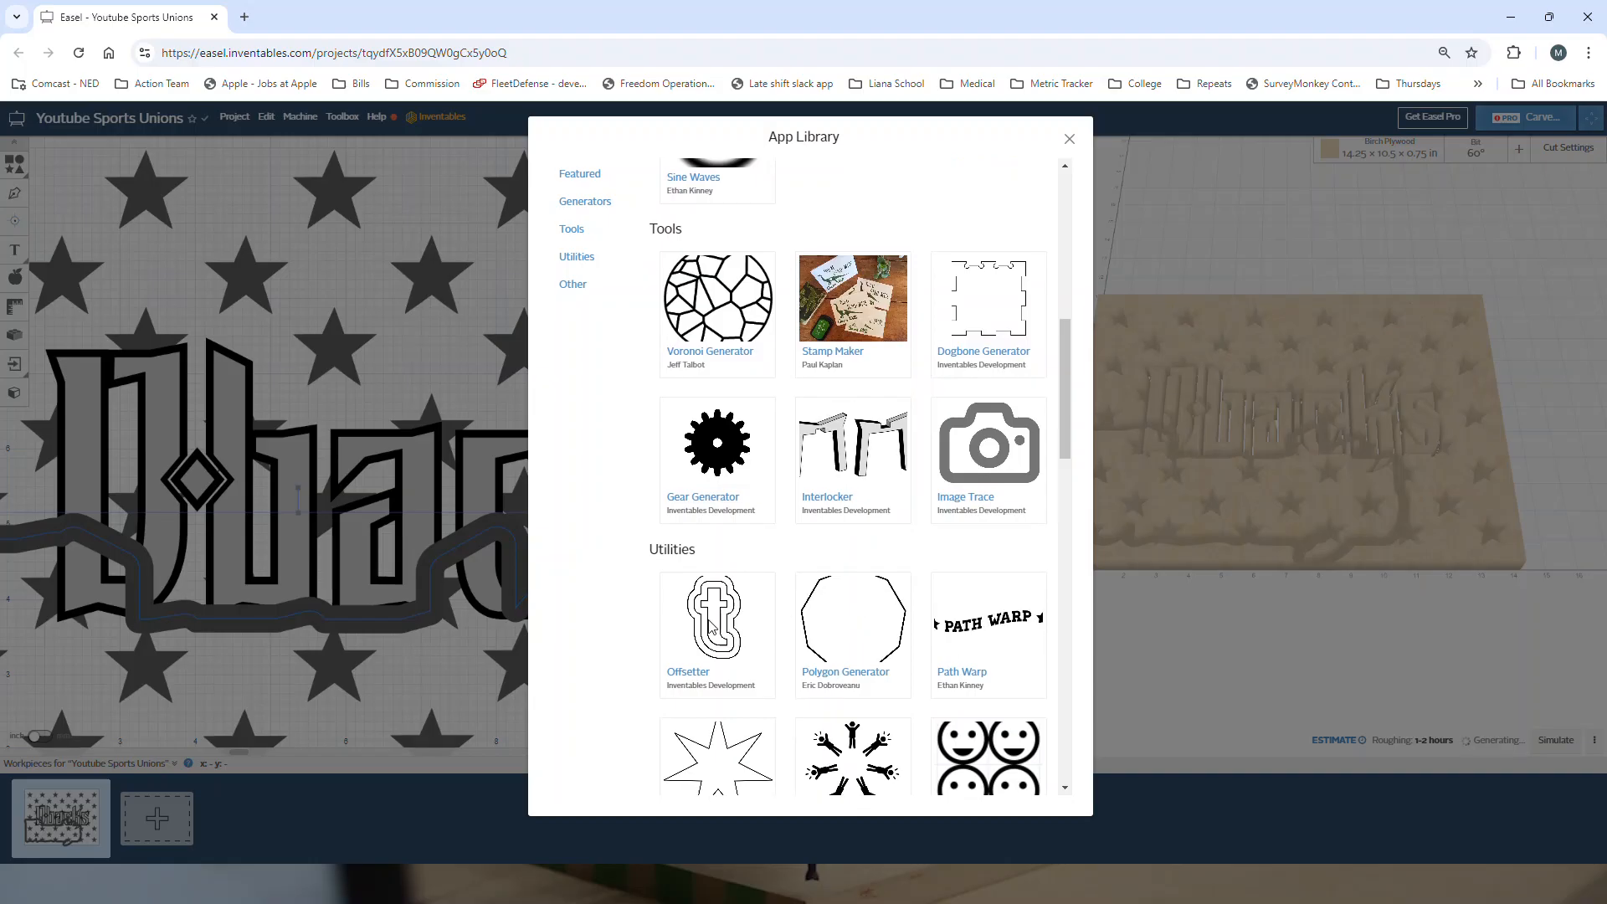
click(709, 626)
click(716, 185)
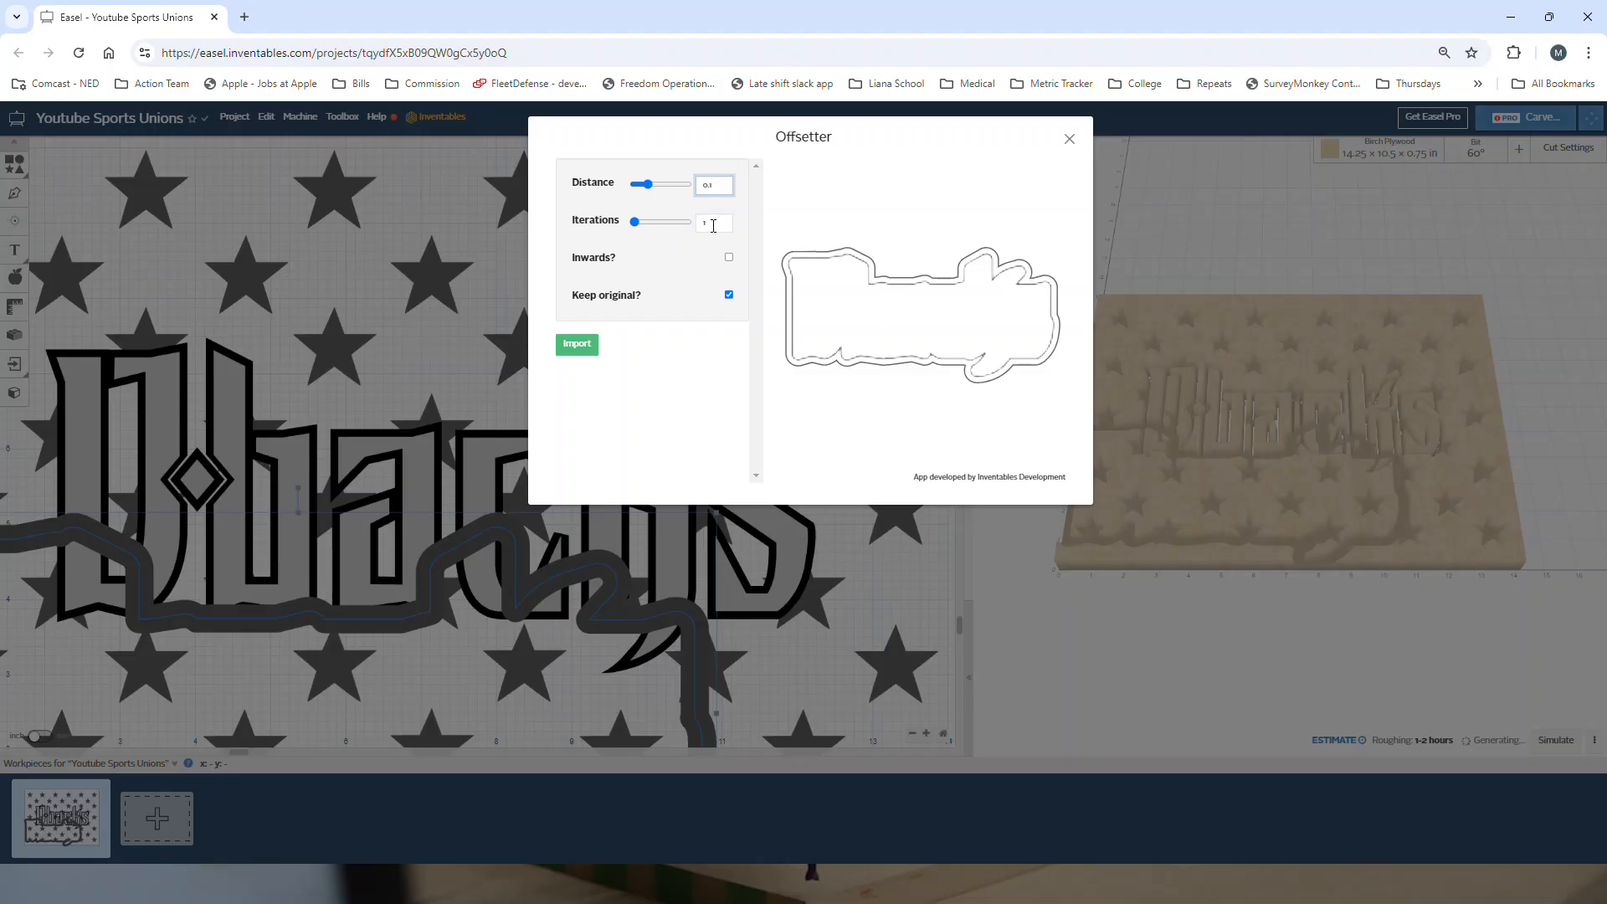
click(728, 259)
click(730, 295)
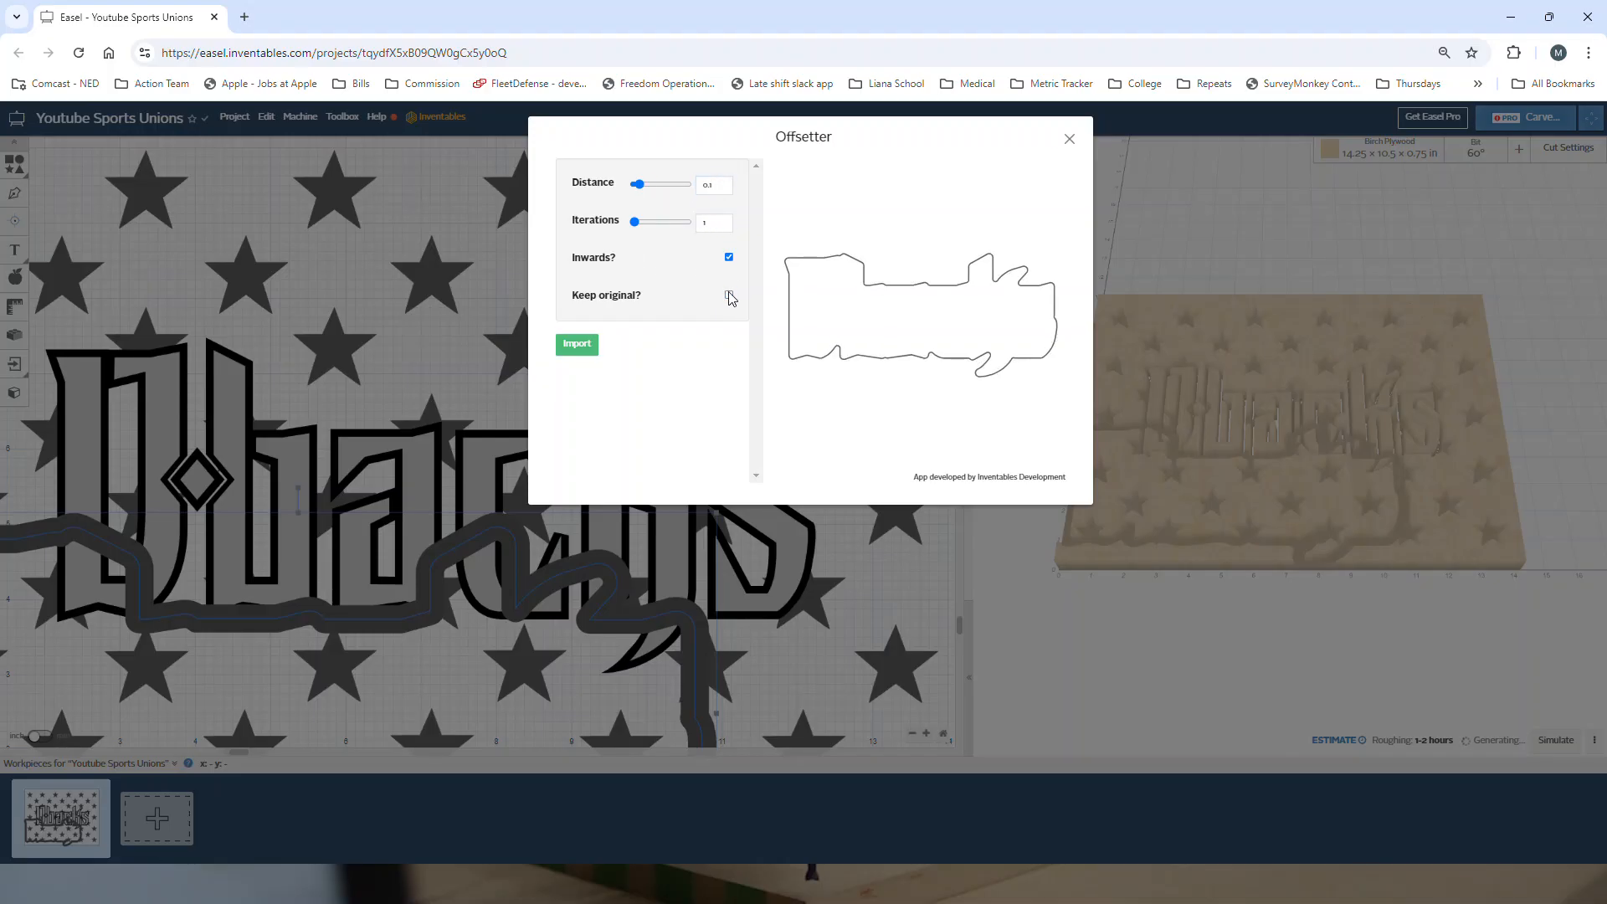
click(578, 350)
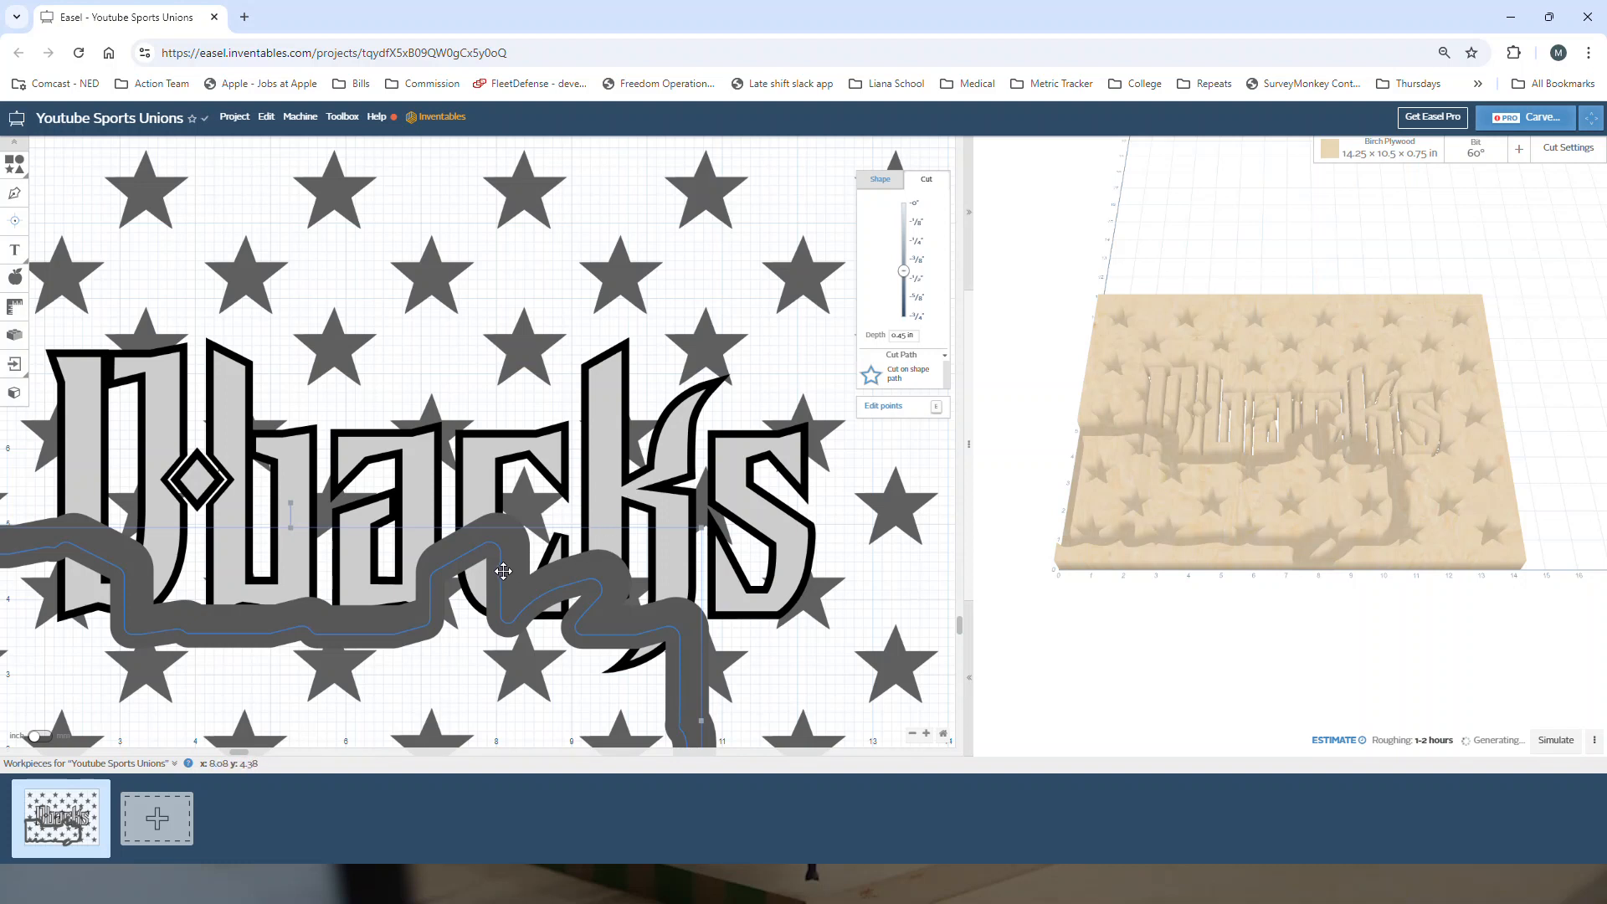
Set the inner offset outline to clear out a pocket at a depth of 0.08 in.
click(900, 383)
click(906, 380)
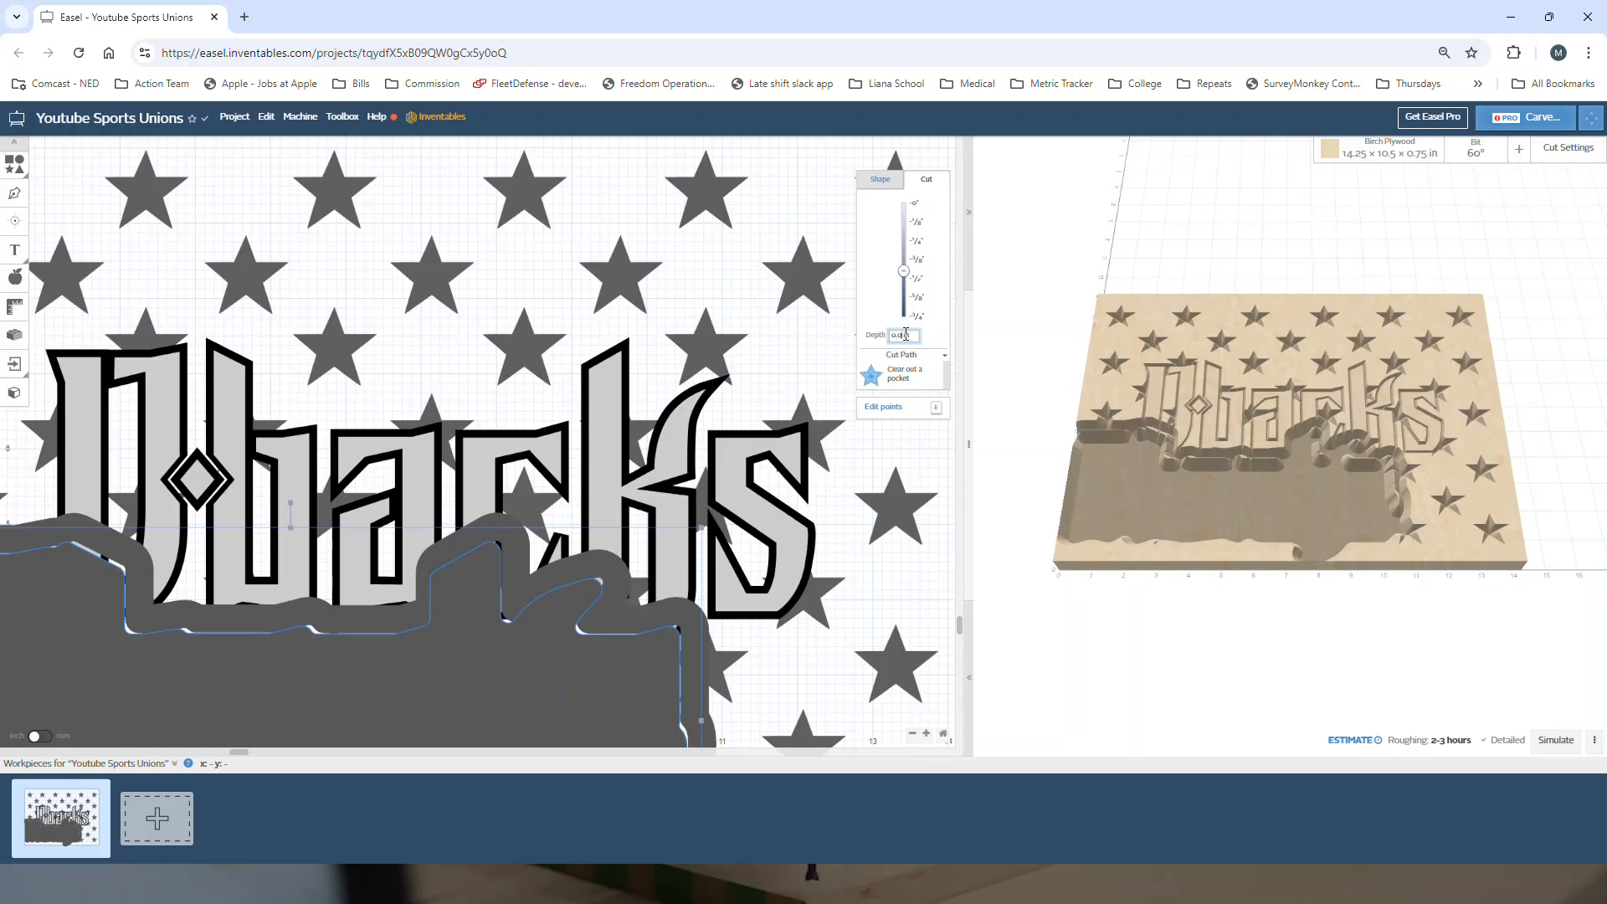
key(Return)
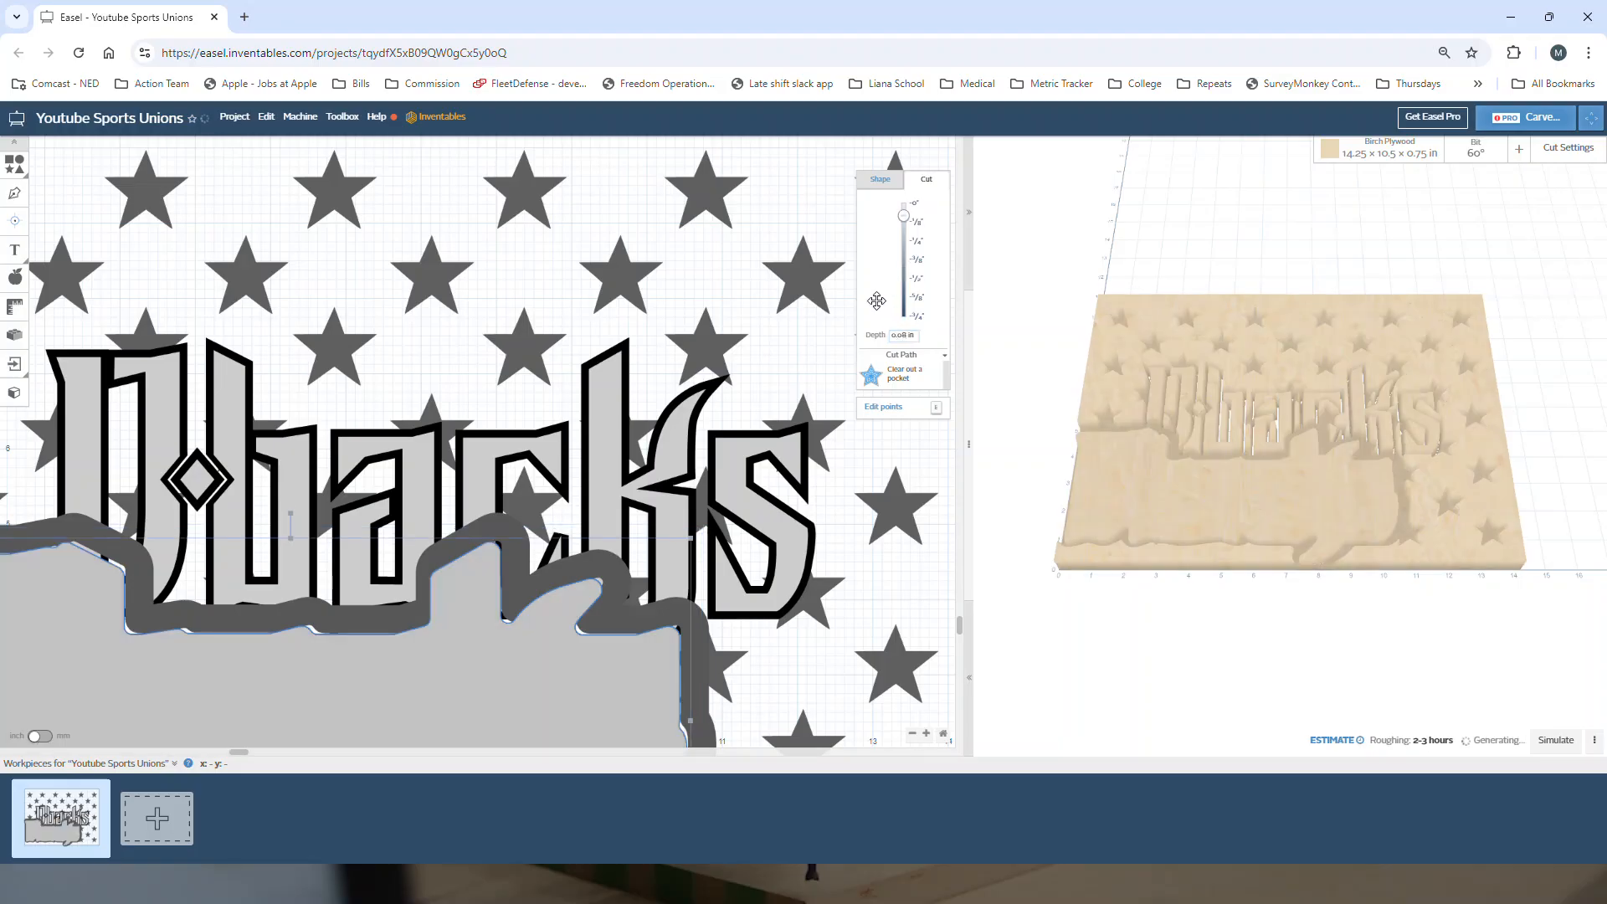
Center the inner offset outline on the material and send it behind the wordmark and stars.
click(266, 117)
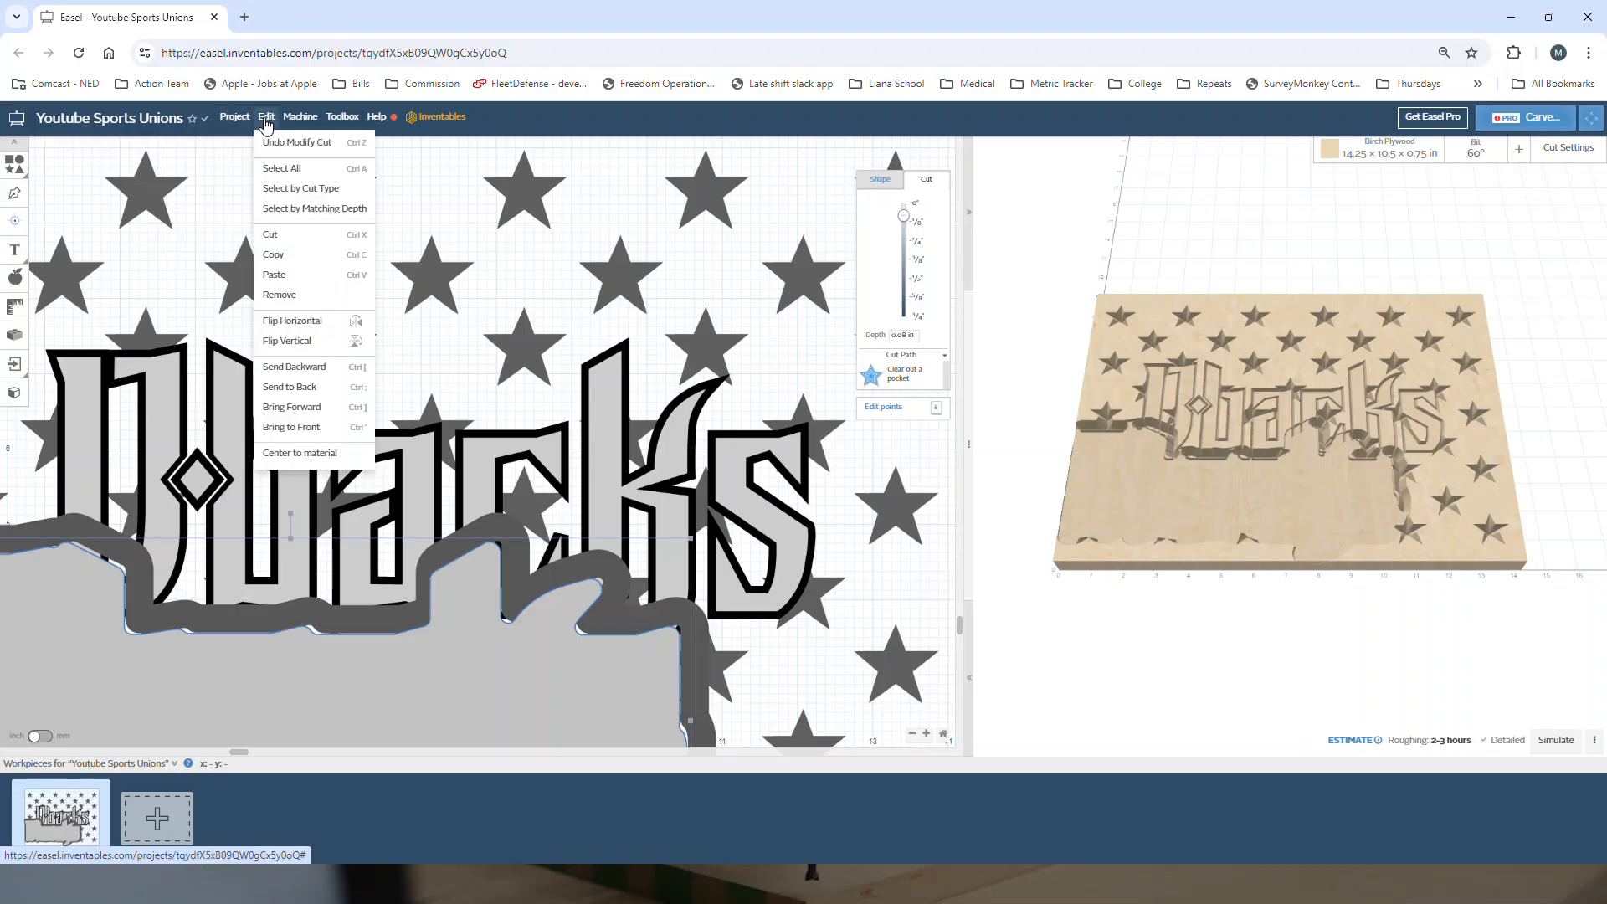
click(285, 456)
click(267, 117)
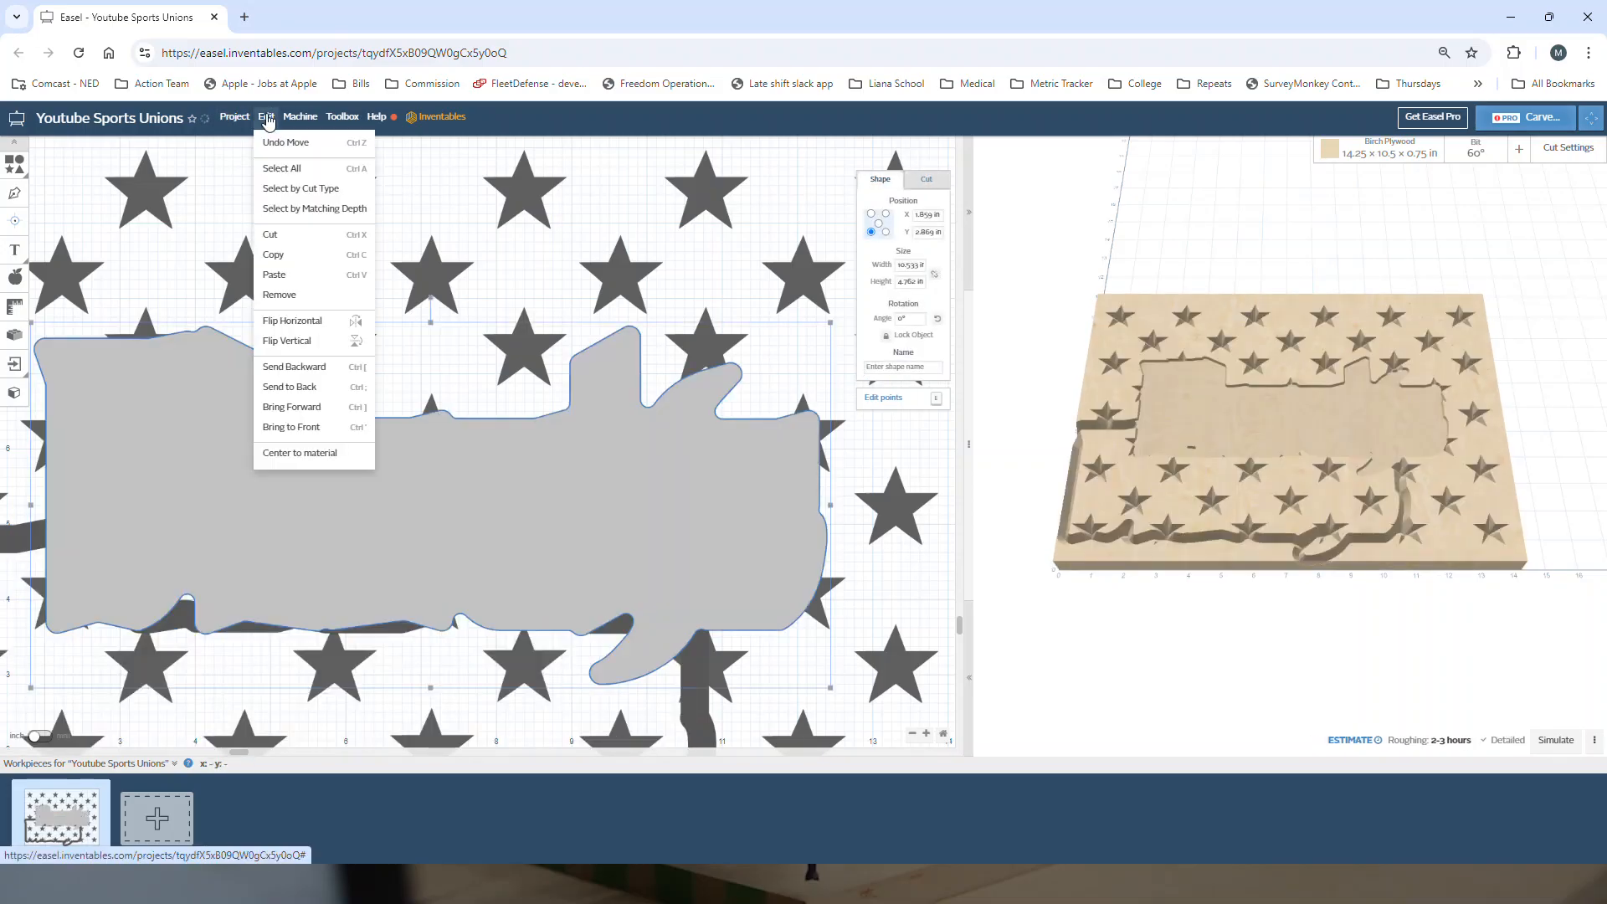
click(297, 390)
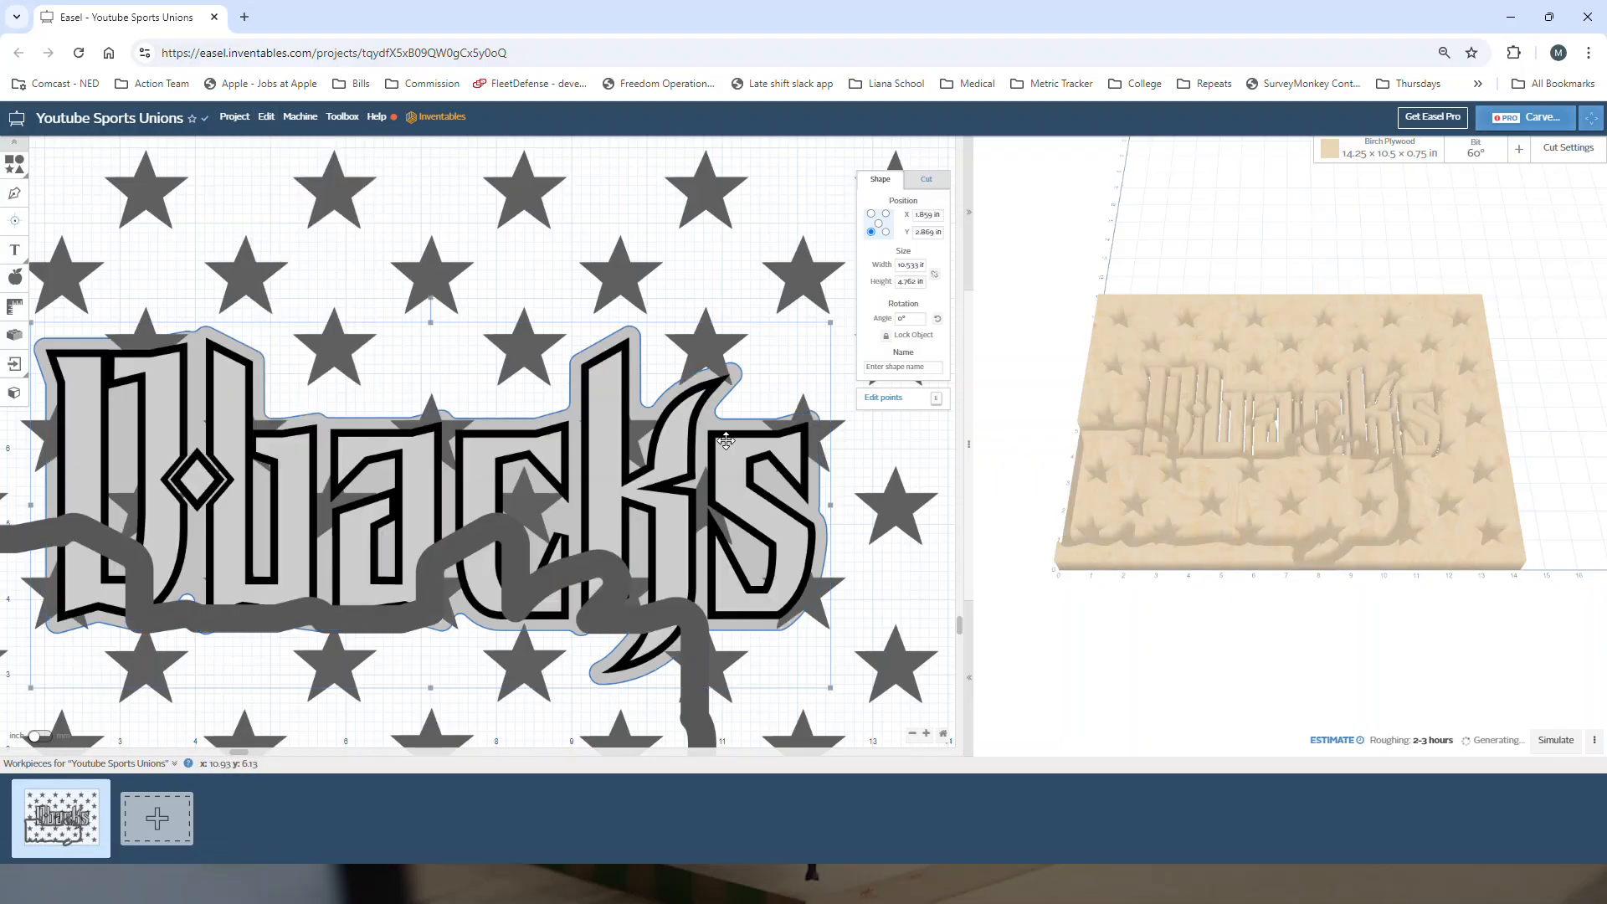
Set the larger outer offset outline to clear out a pocket at a depth of 0 in.
scroll(732, 441, down, 3)
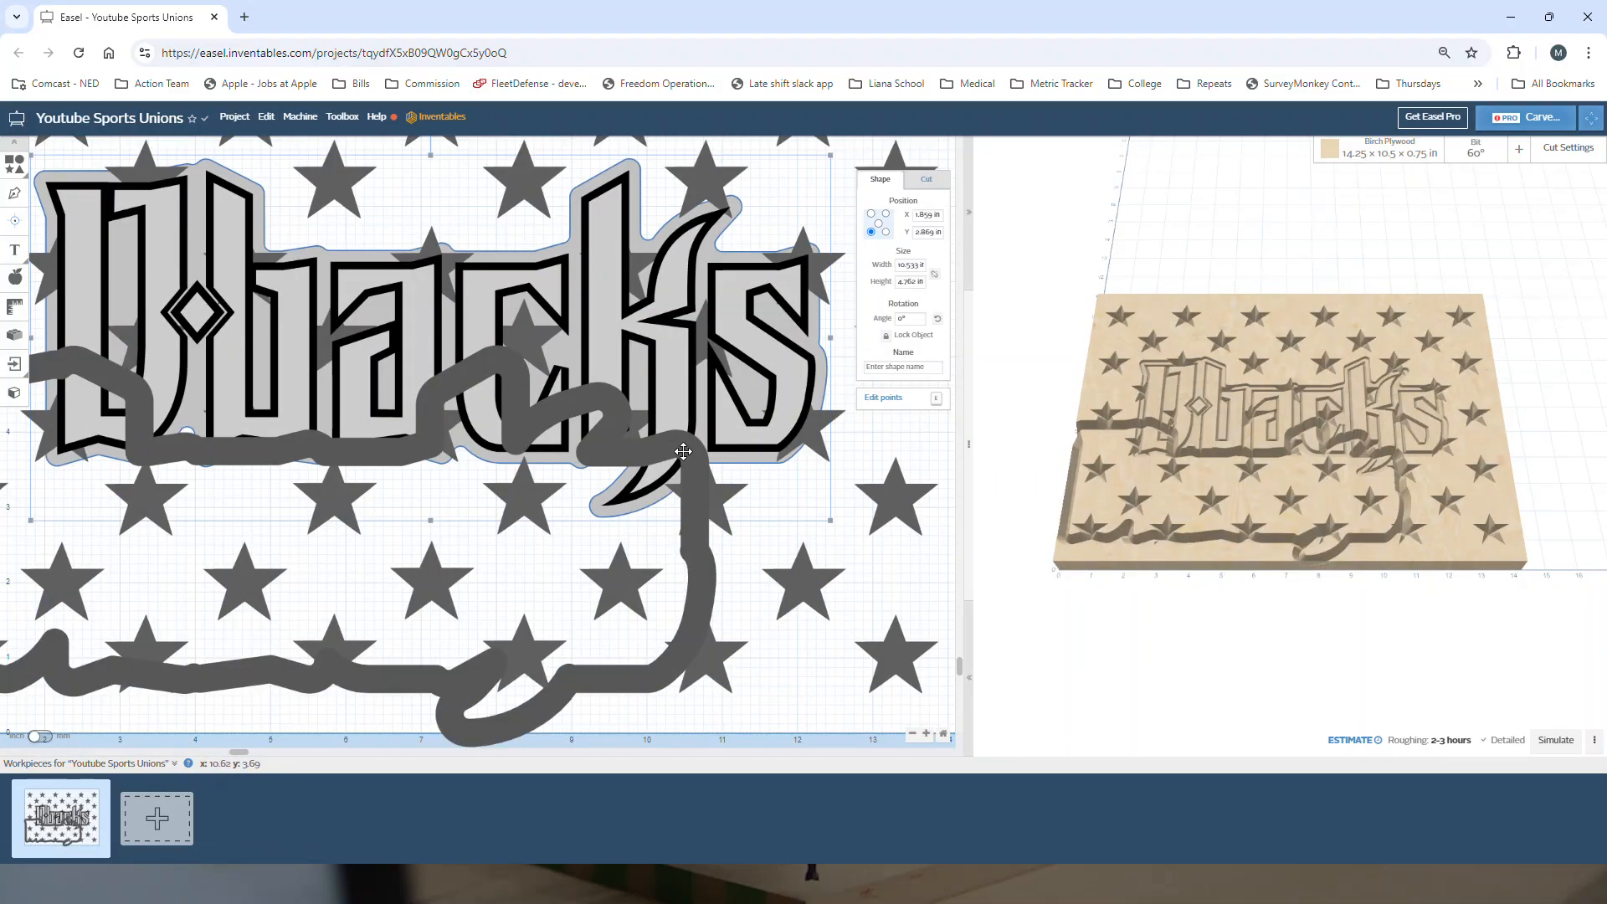
click(595, 439)
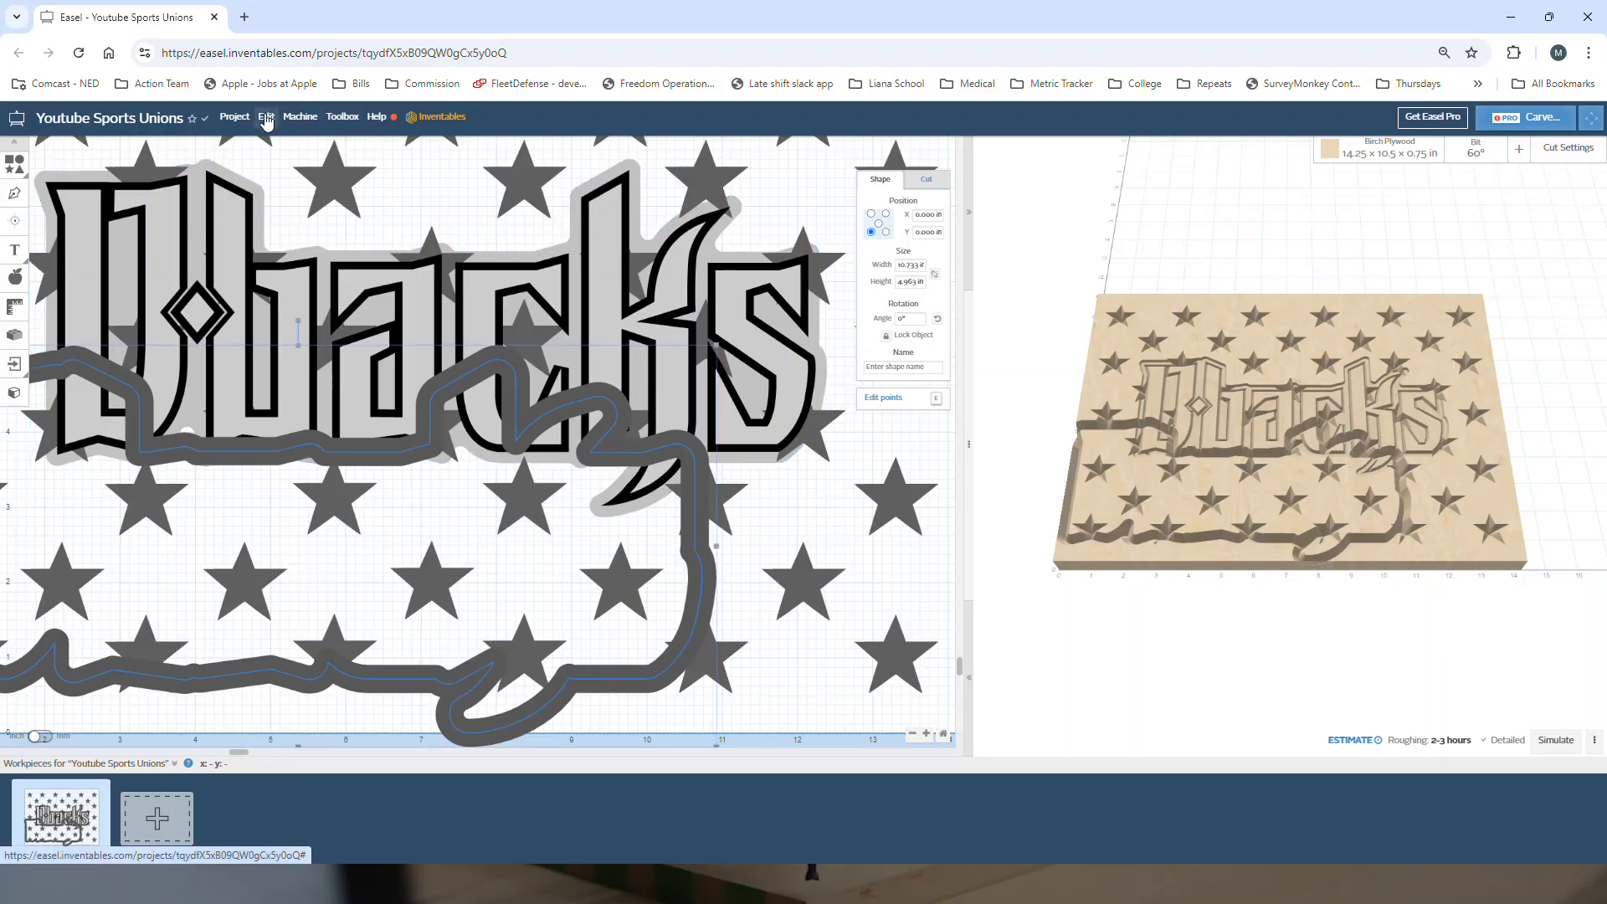
click(927, 179)
click(908, 373)
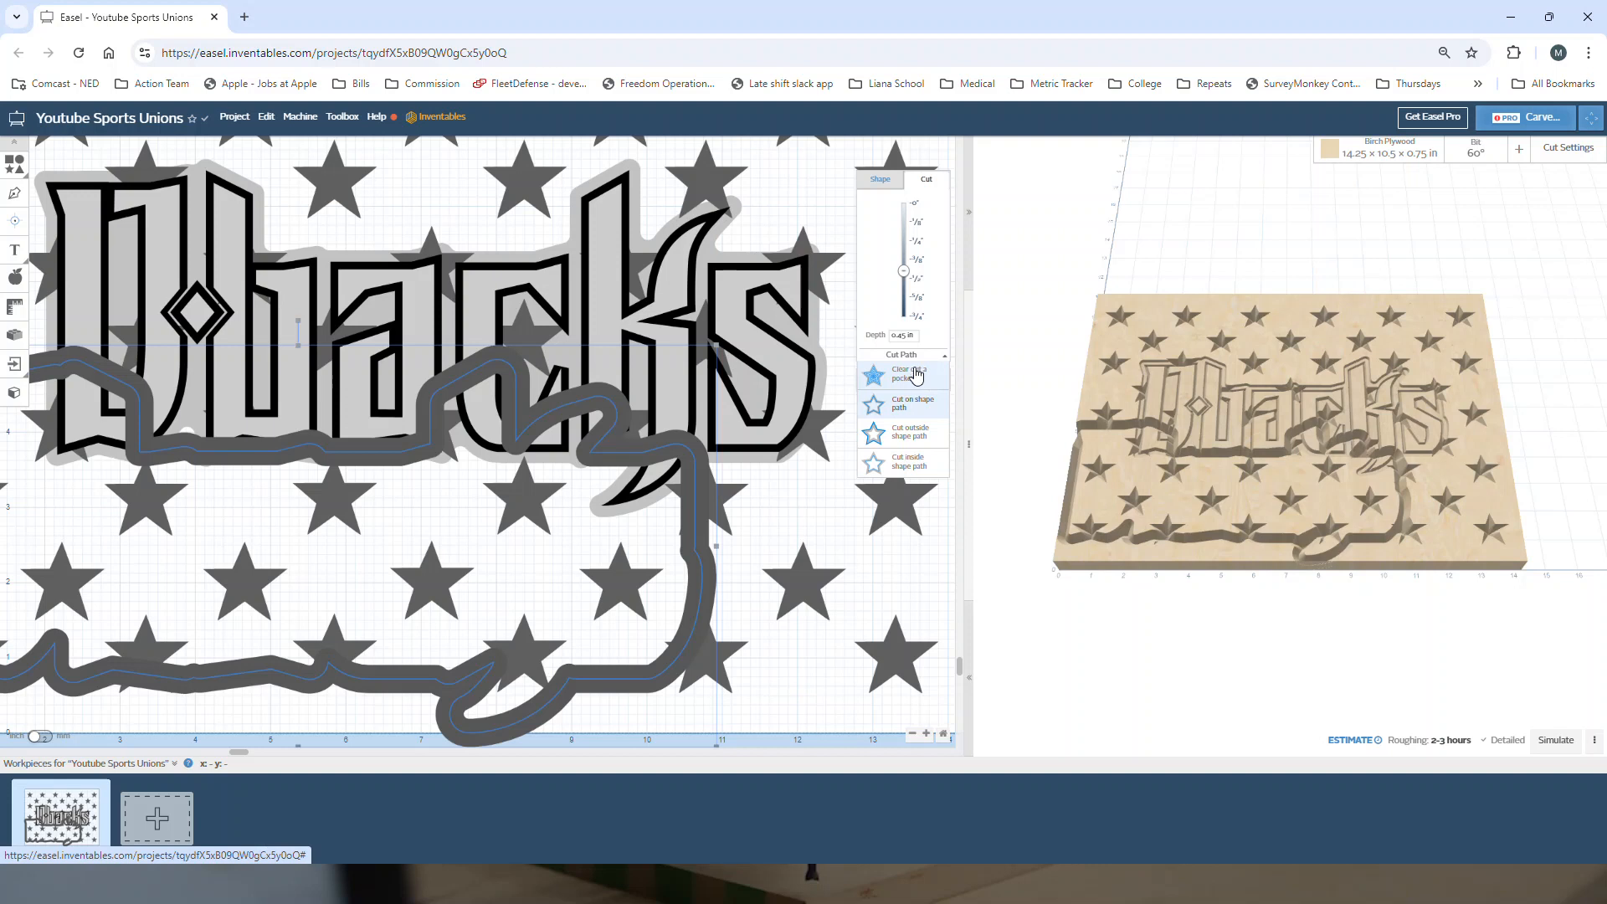
click(910, 379)
drag(903, 270, 911, 183)
Center the outer offset outline on the material and send it to the back.
click(267, 116)
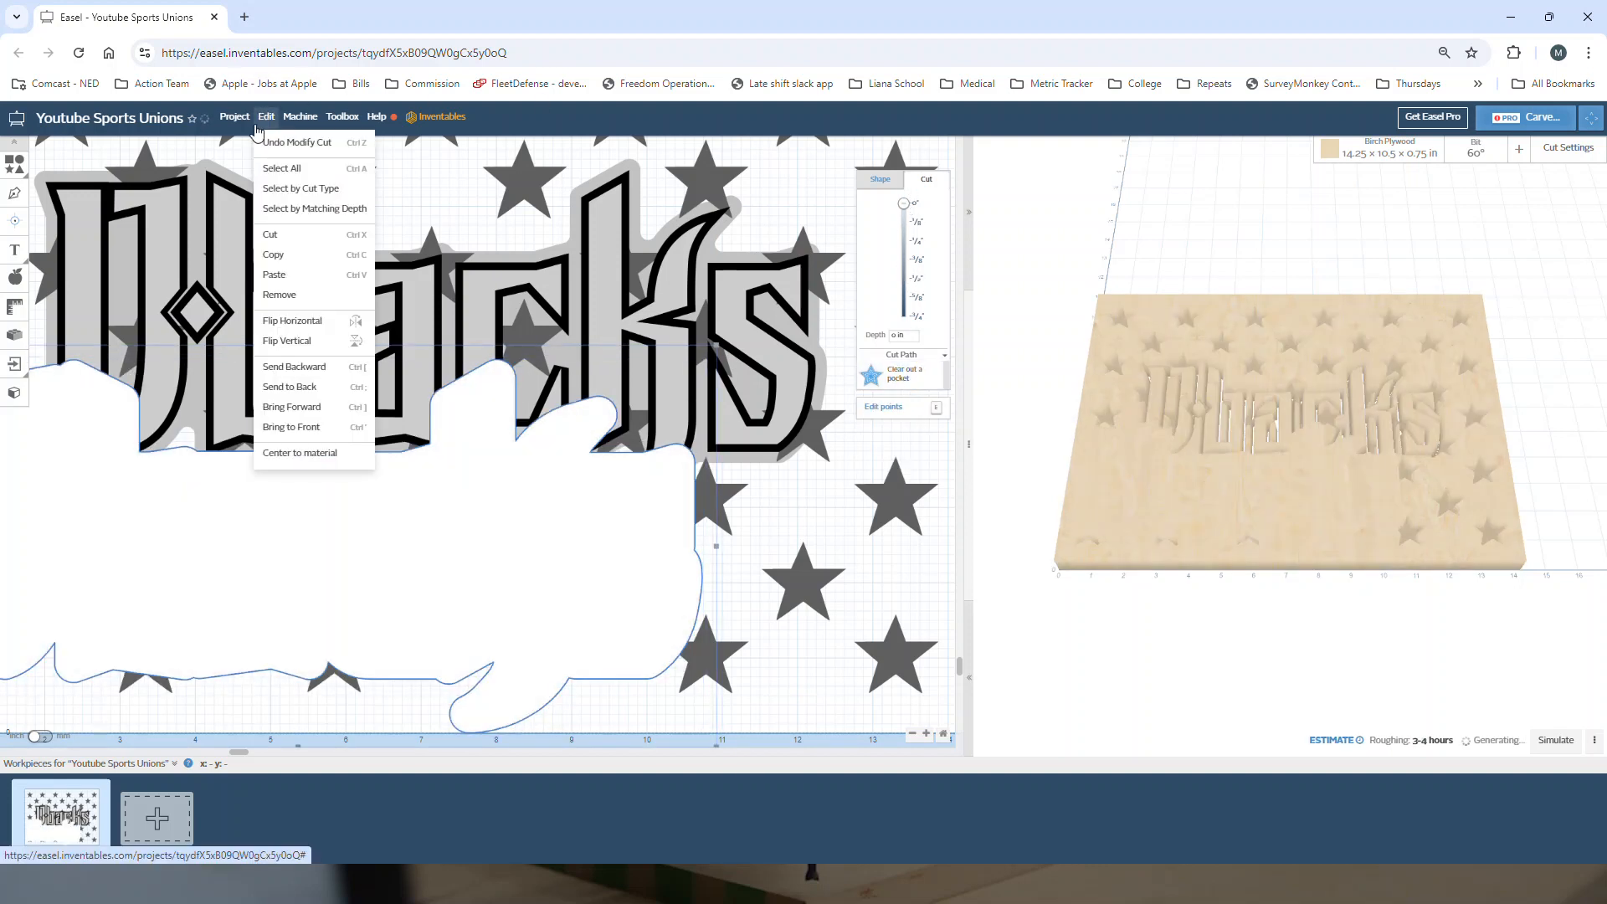
click(302, 455)
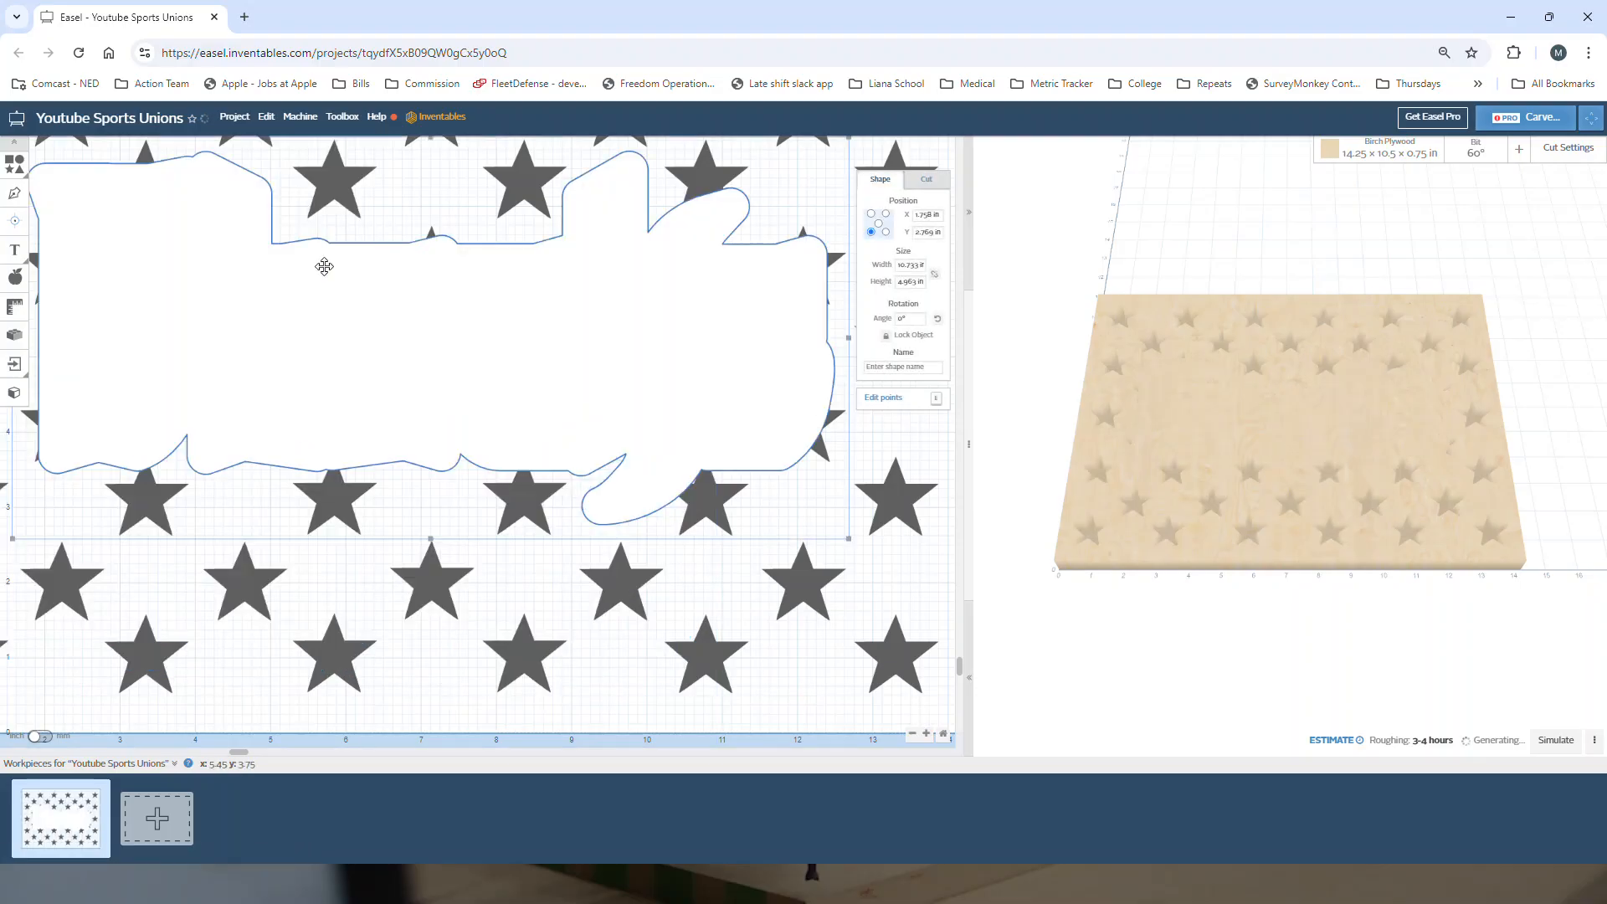
click(267, 117)
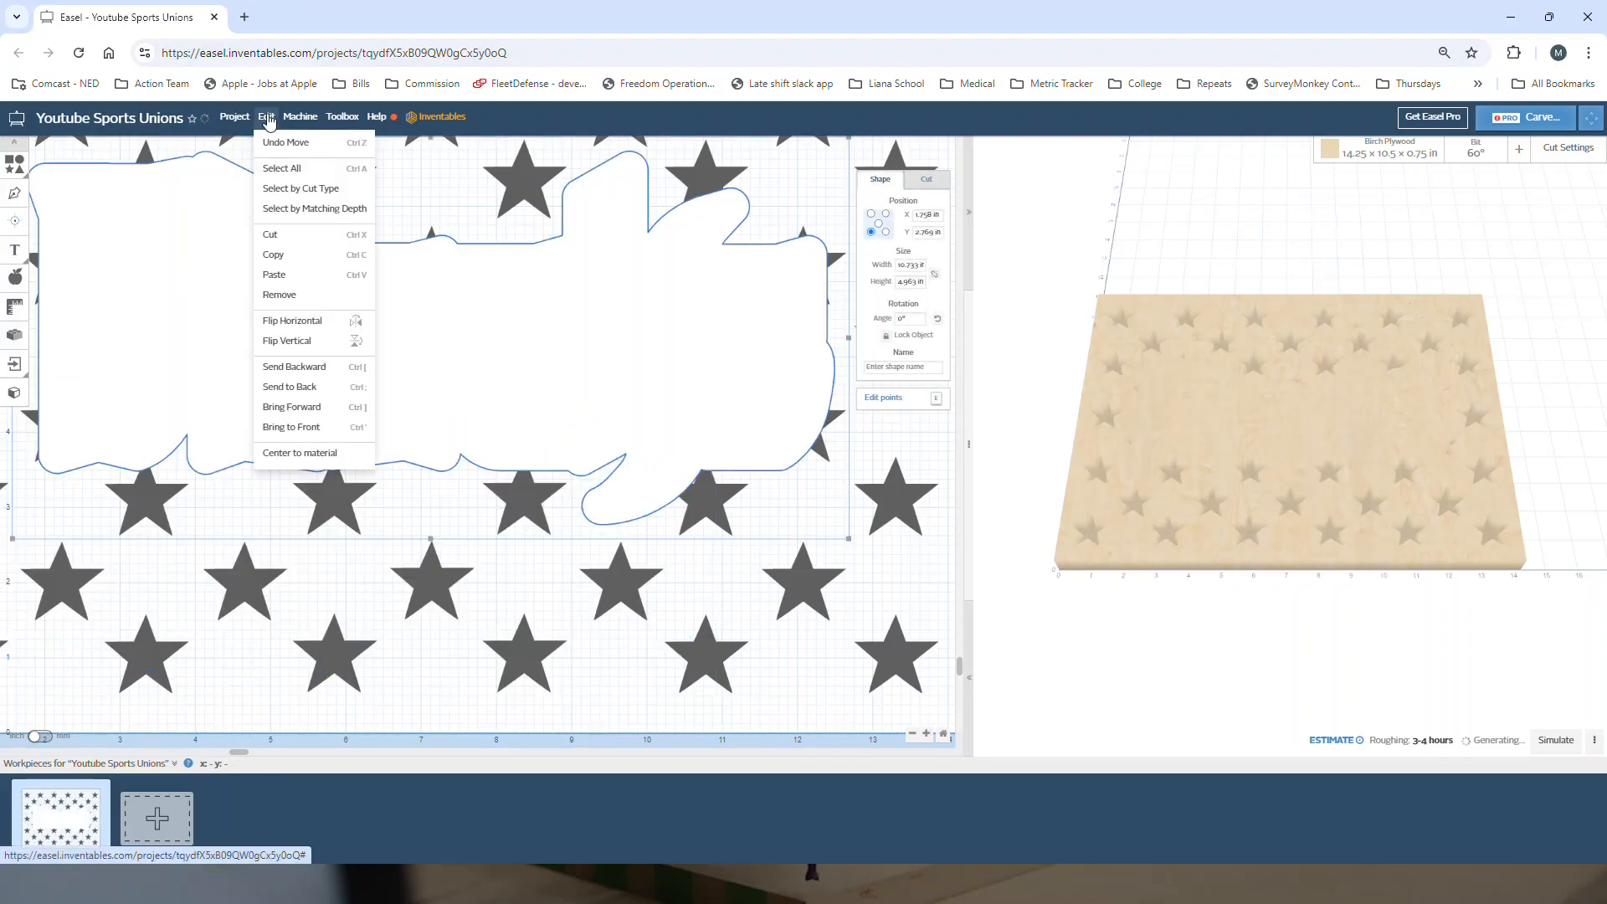
click(288, 387)
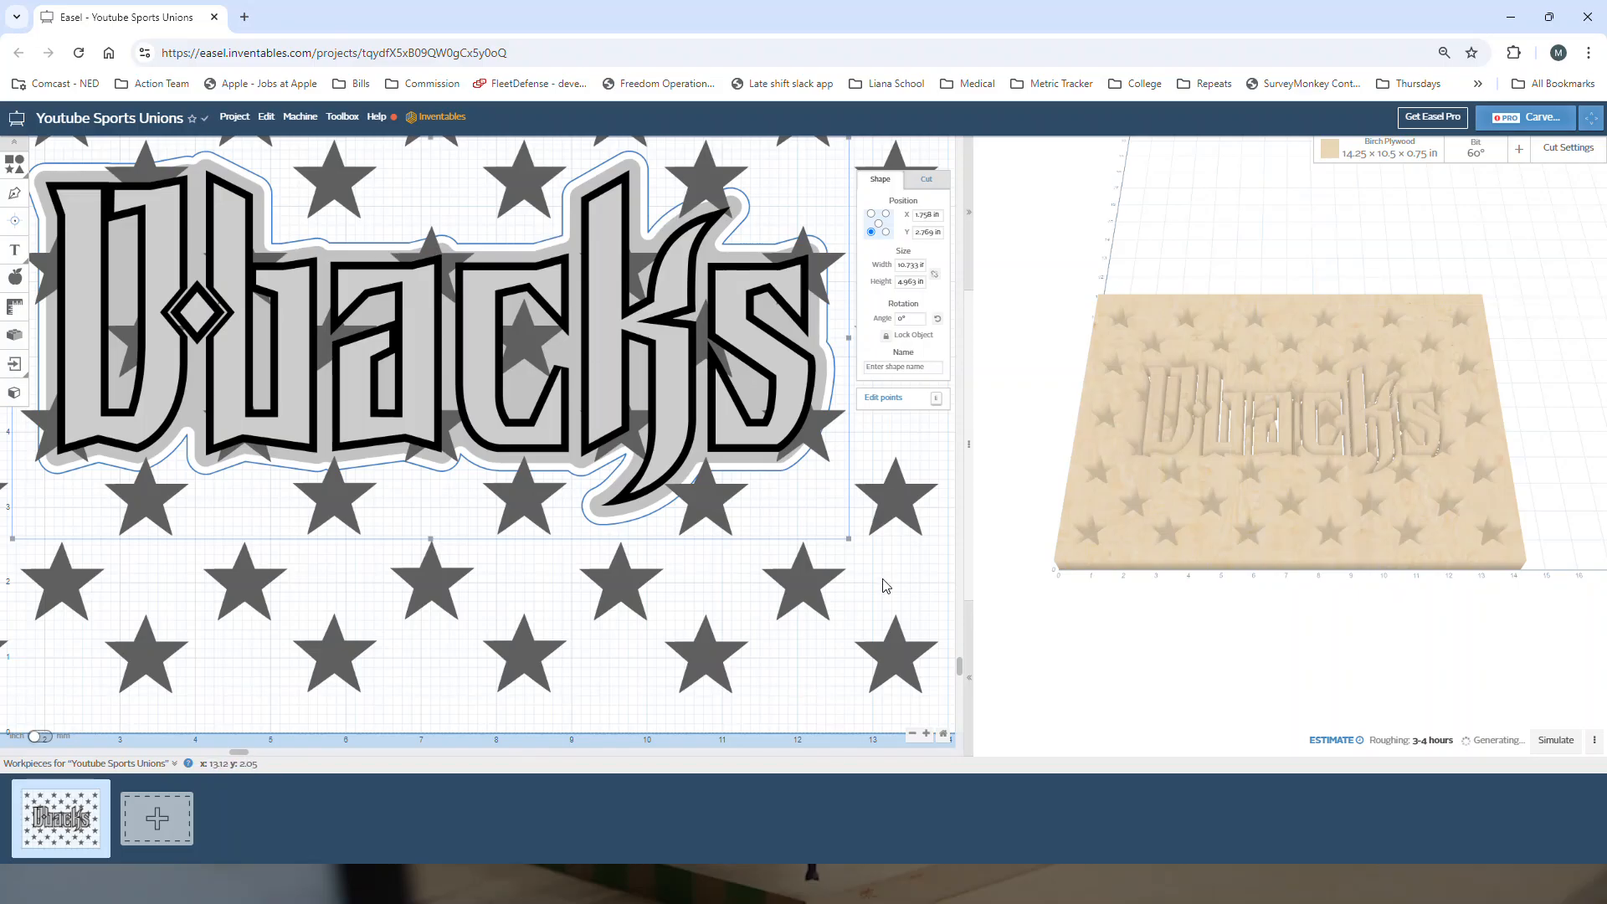
Send the star field to the back, behind both offset outlines.
click(806, 589)
click(266, 117)
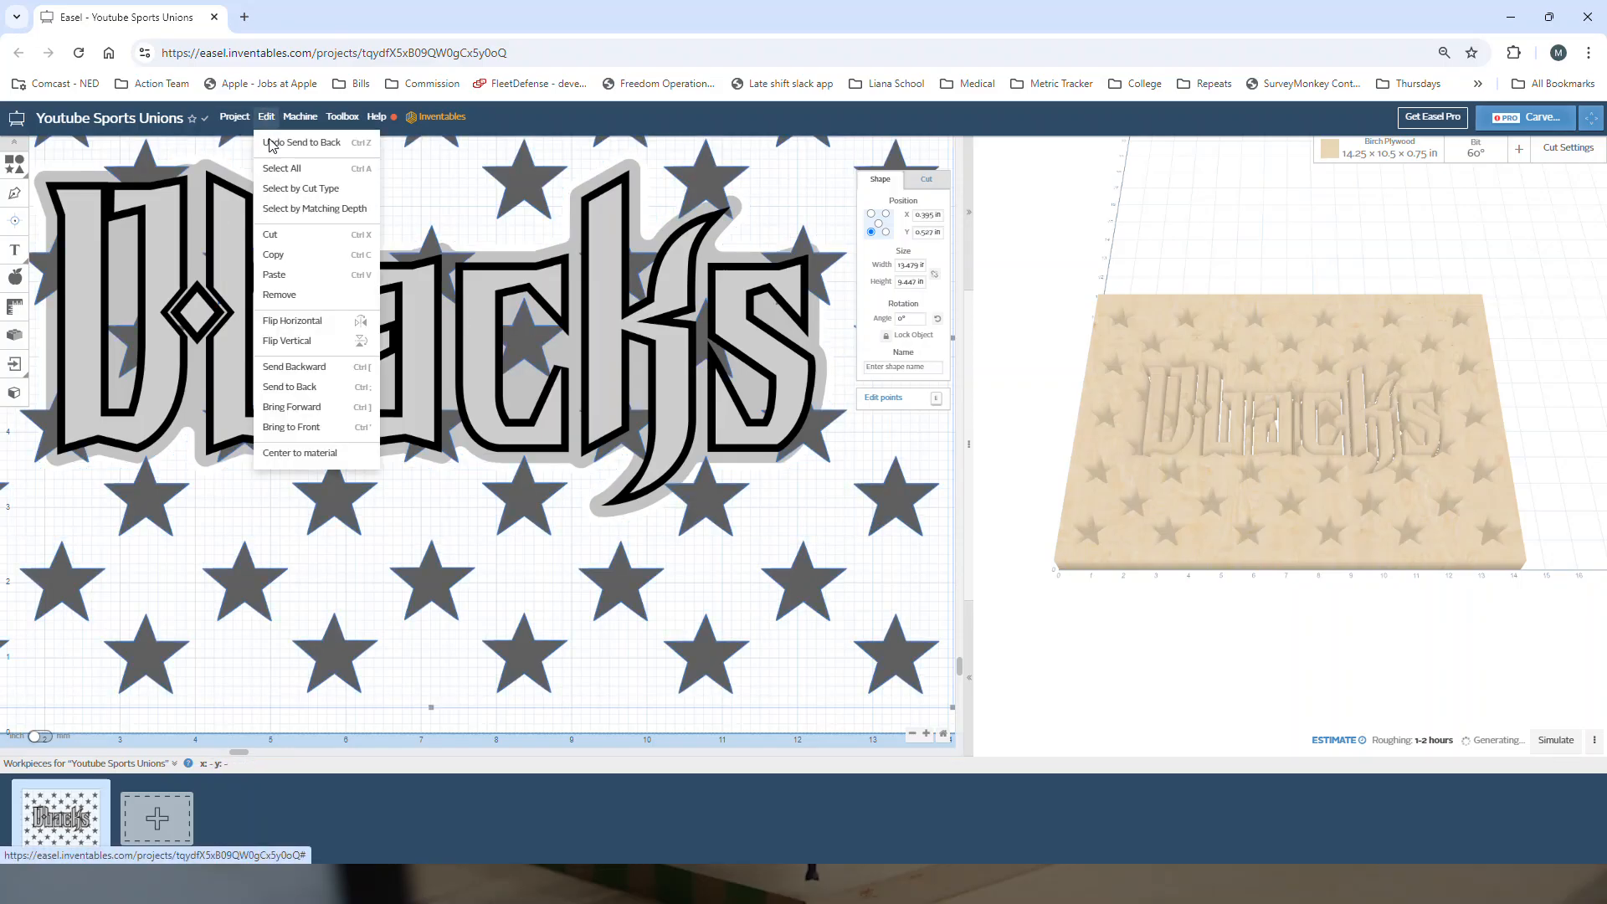
click(290, 387)
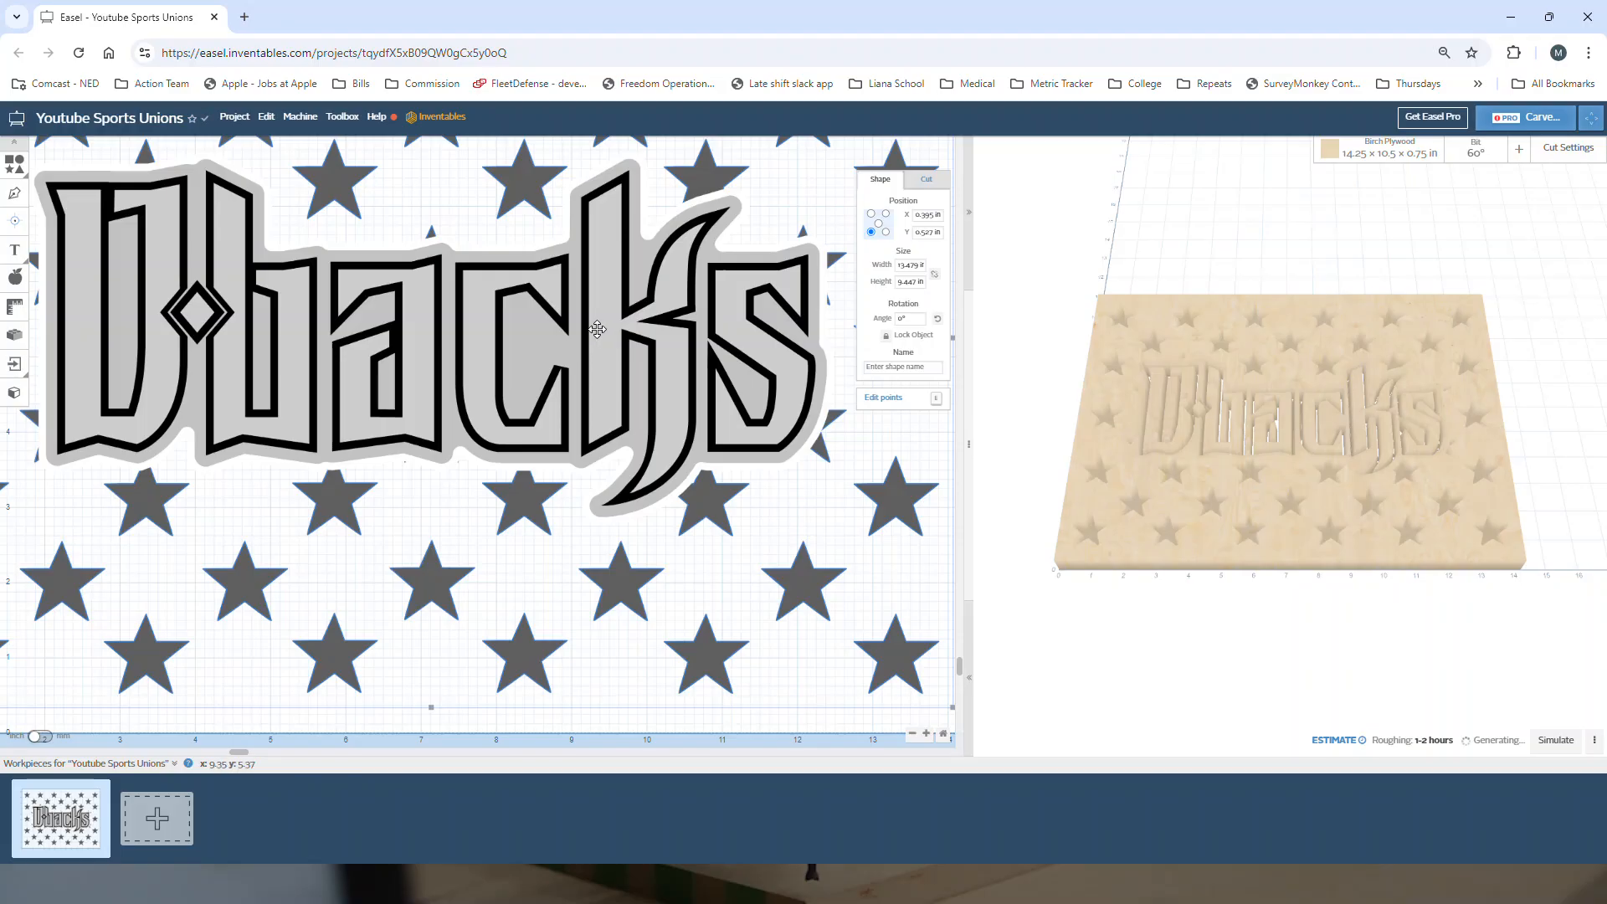
Move the gray inner letter shapes away from the wordmark to expose the layer beneath, and undo the move.
scroll(598, 329, down, 4)
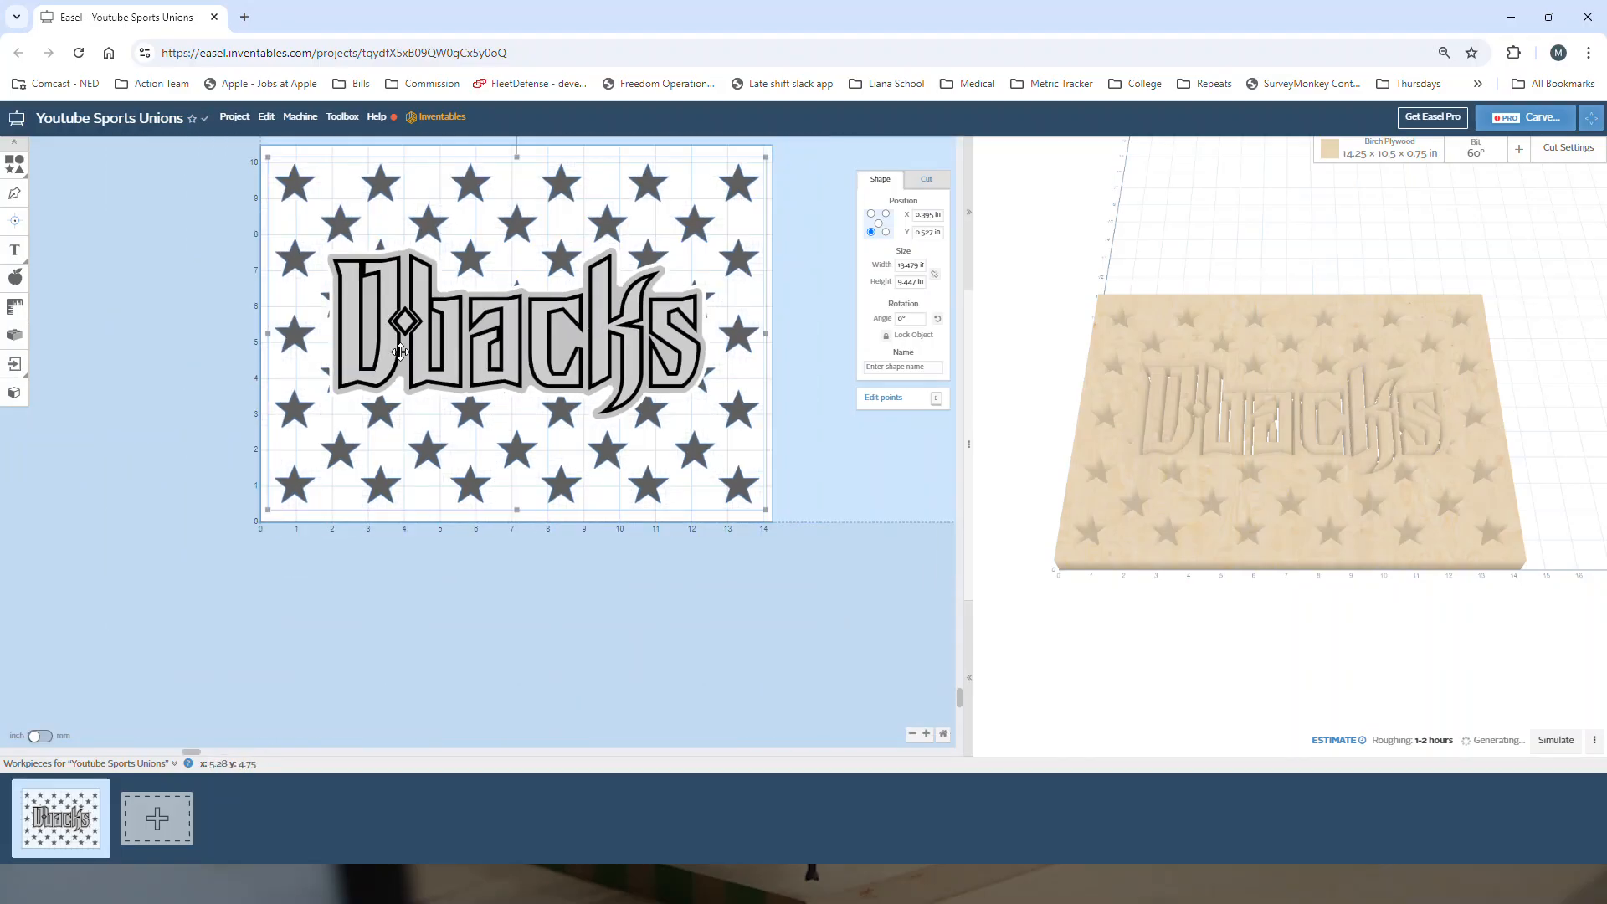
scroll(401, 352, up, 3)
scroll(394, 351, up, 2)
click(371, 357)
drag(369, 358, 299, 459)
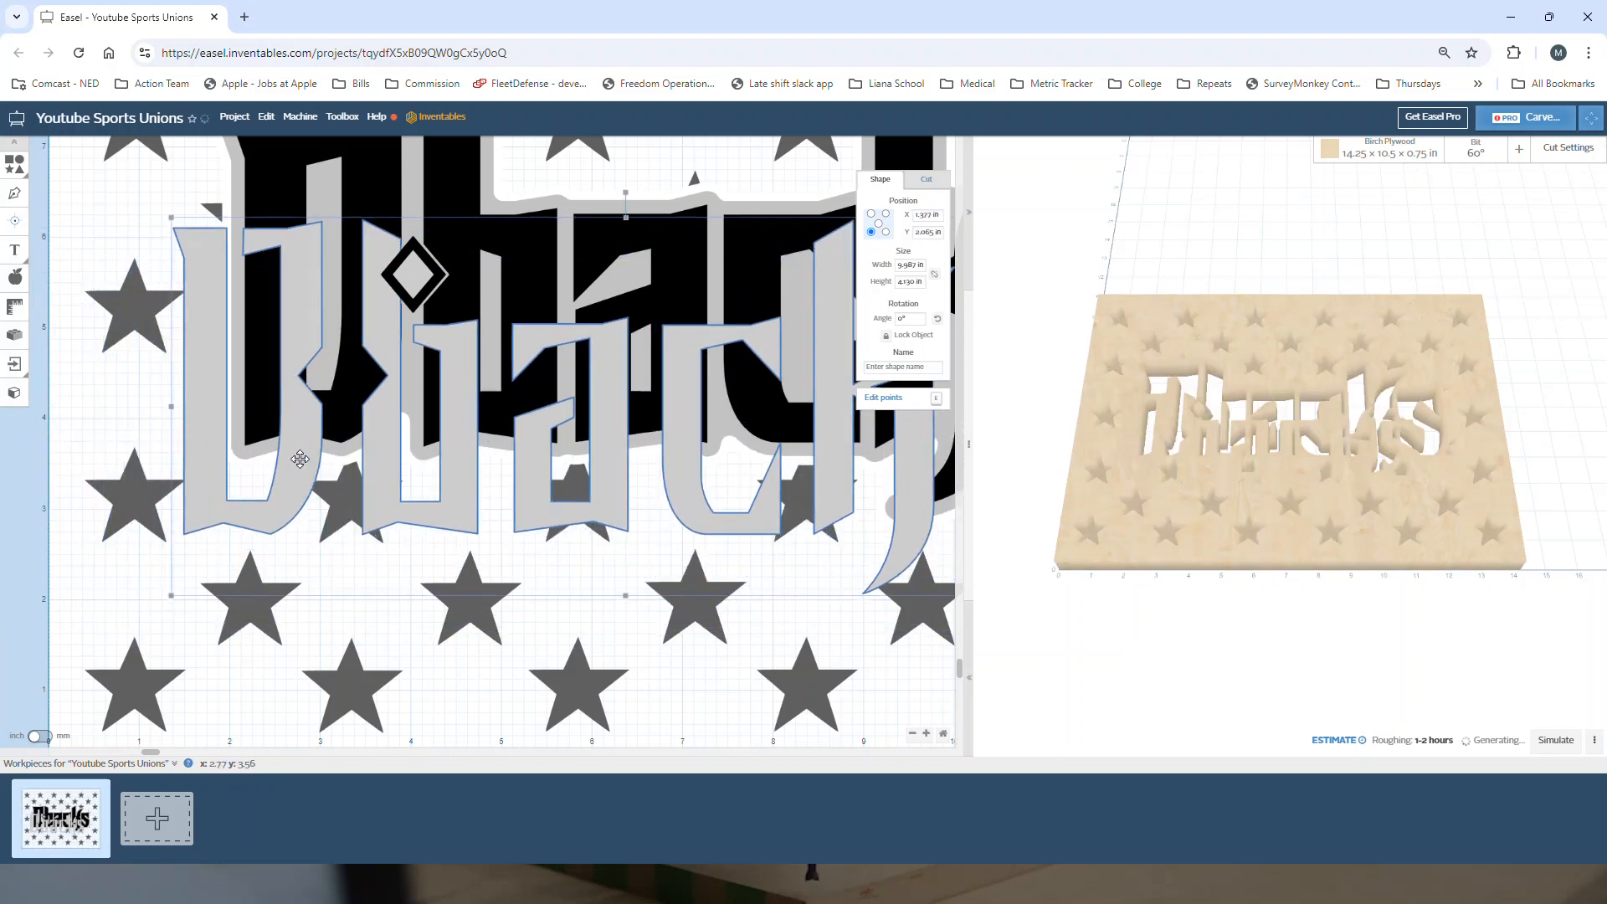
key(ctrl+z)
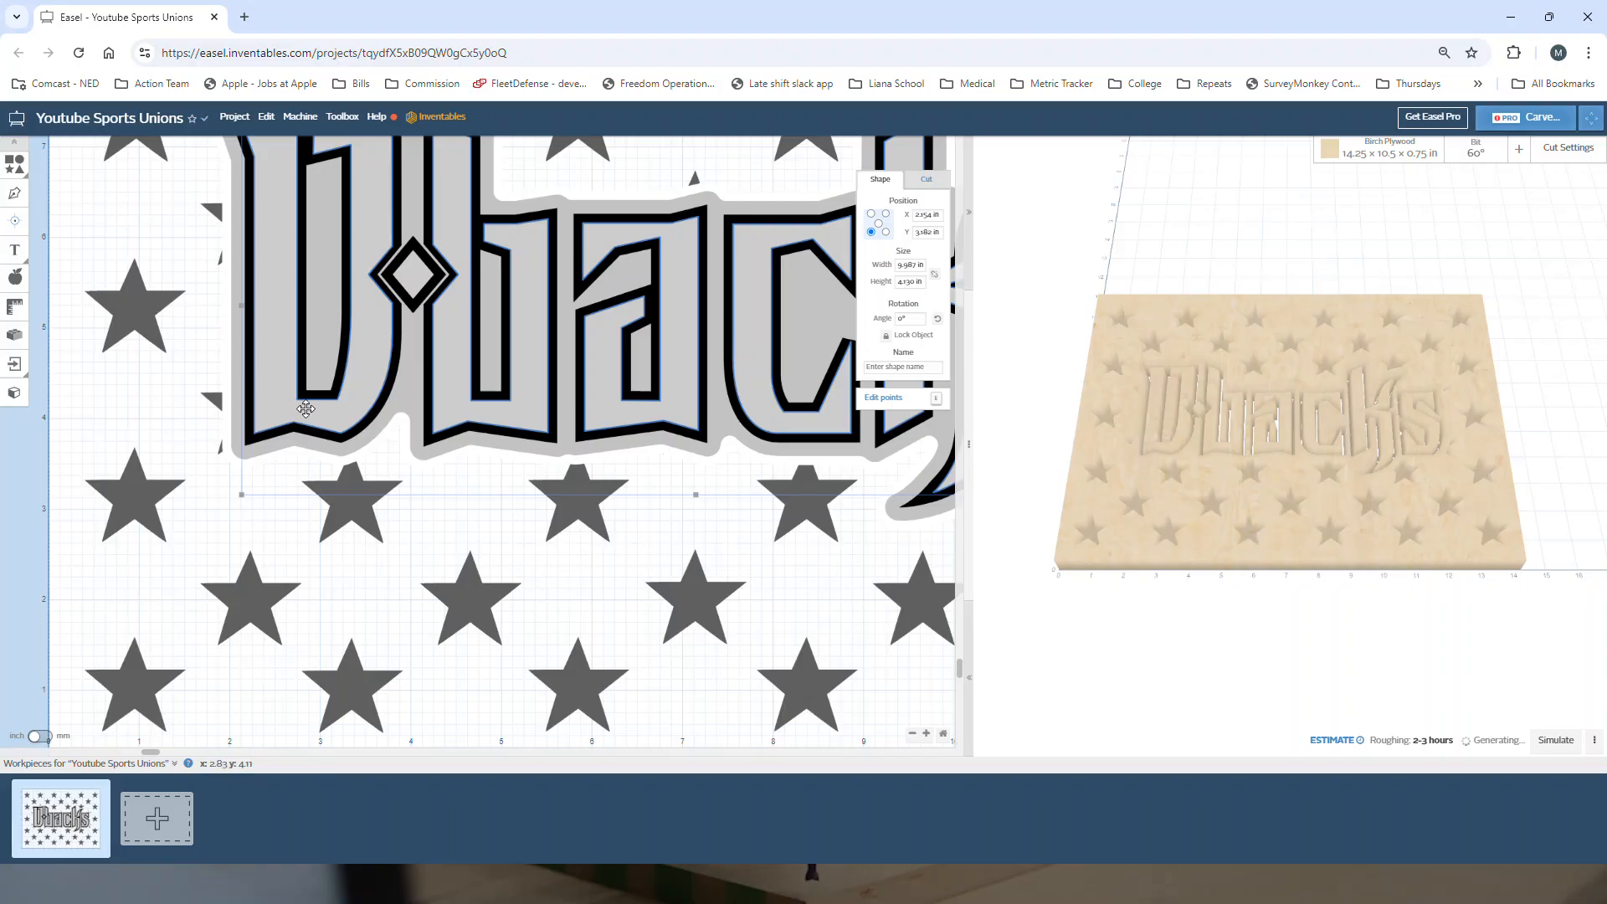
Move the black outer letters off the wordmark to check them as a separate layer, and undo the move.
scroll(306, 408, down, 3)
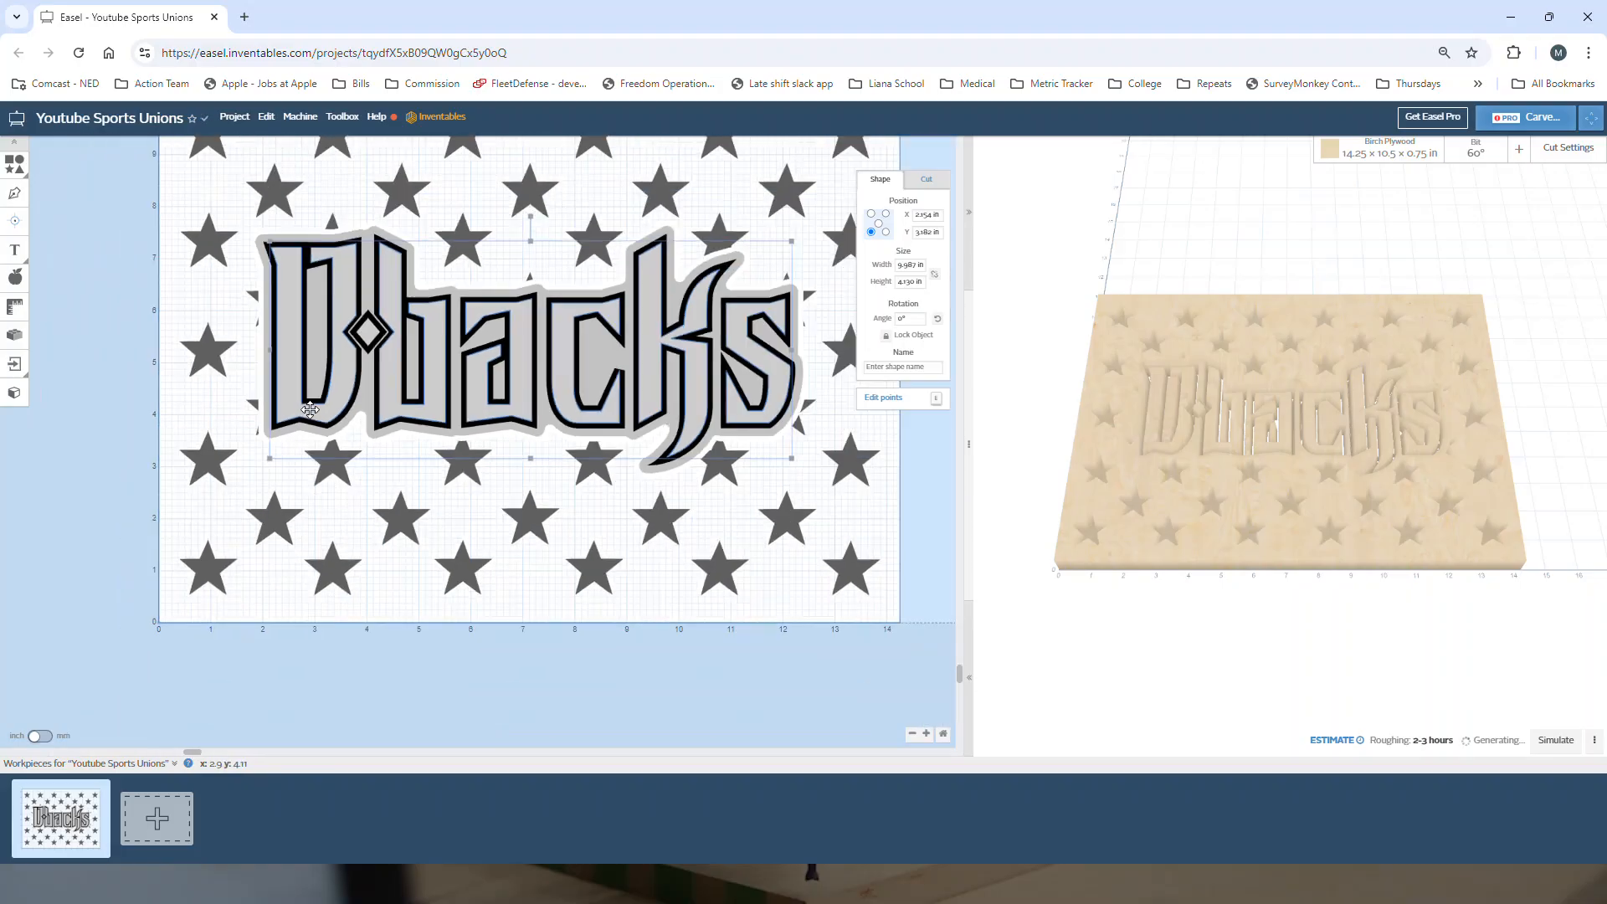
click(274, 361)
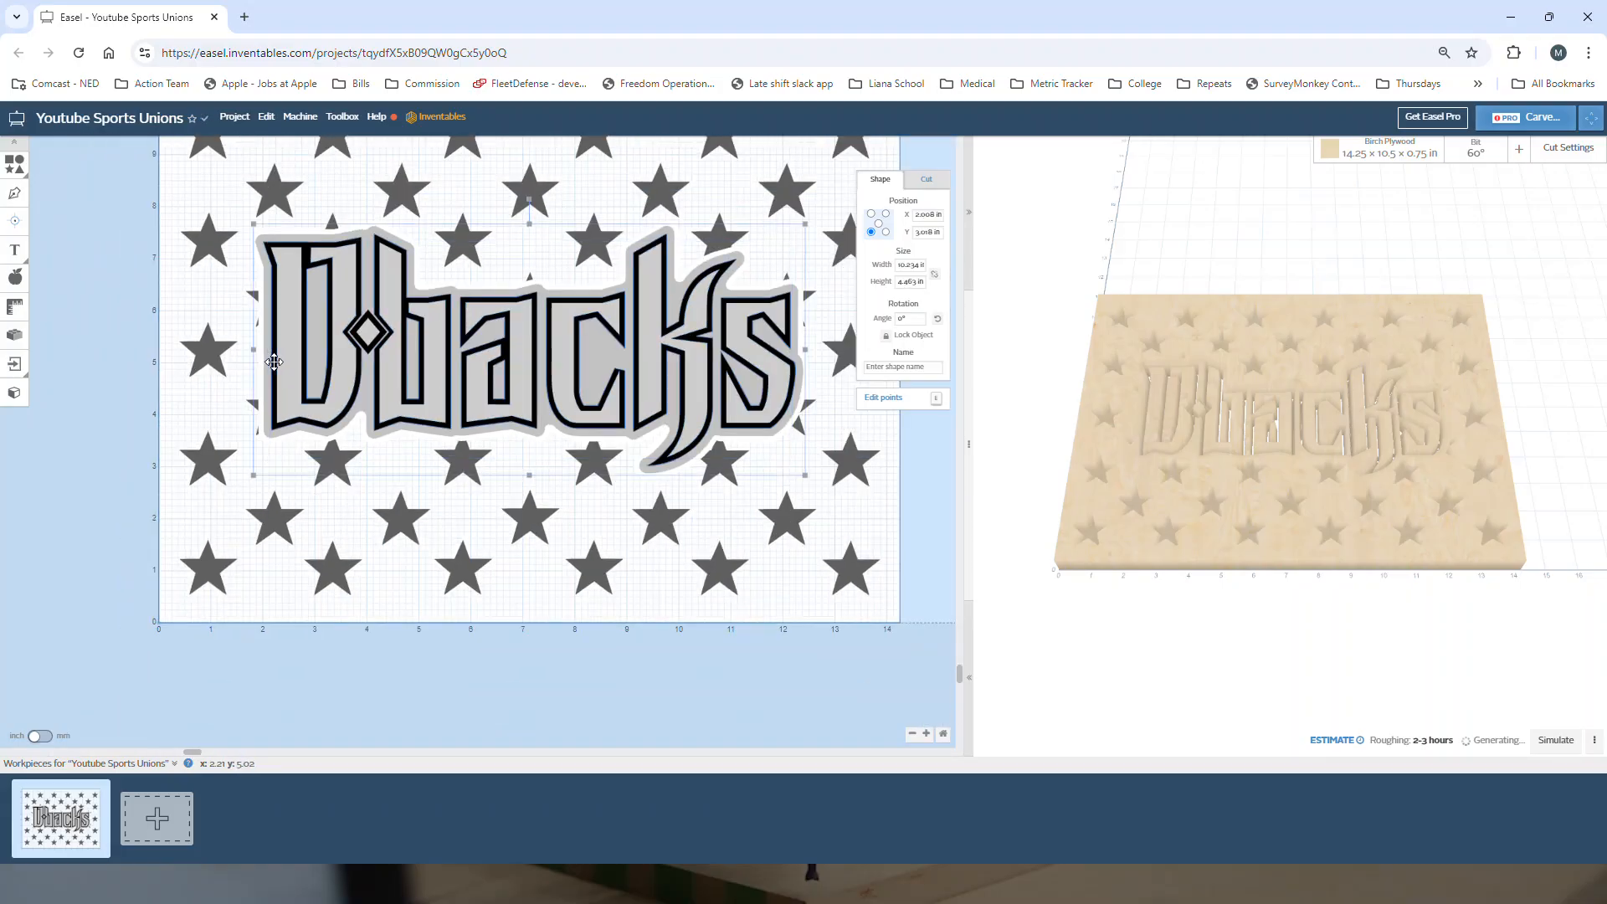
drag(274, 362, 134, 563)
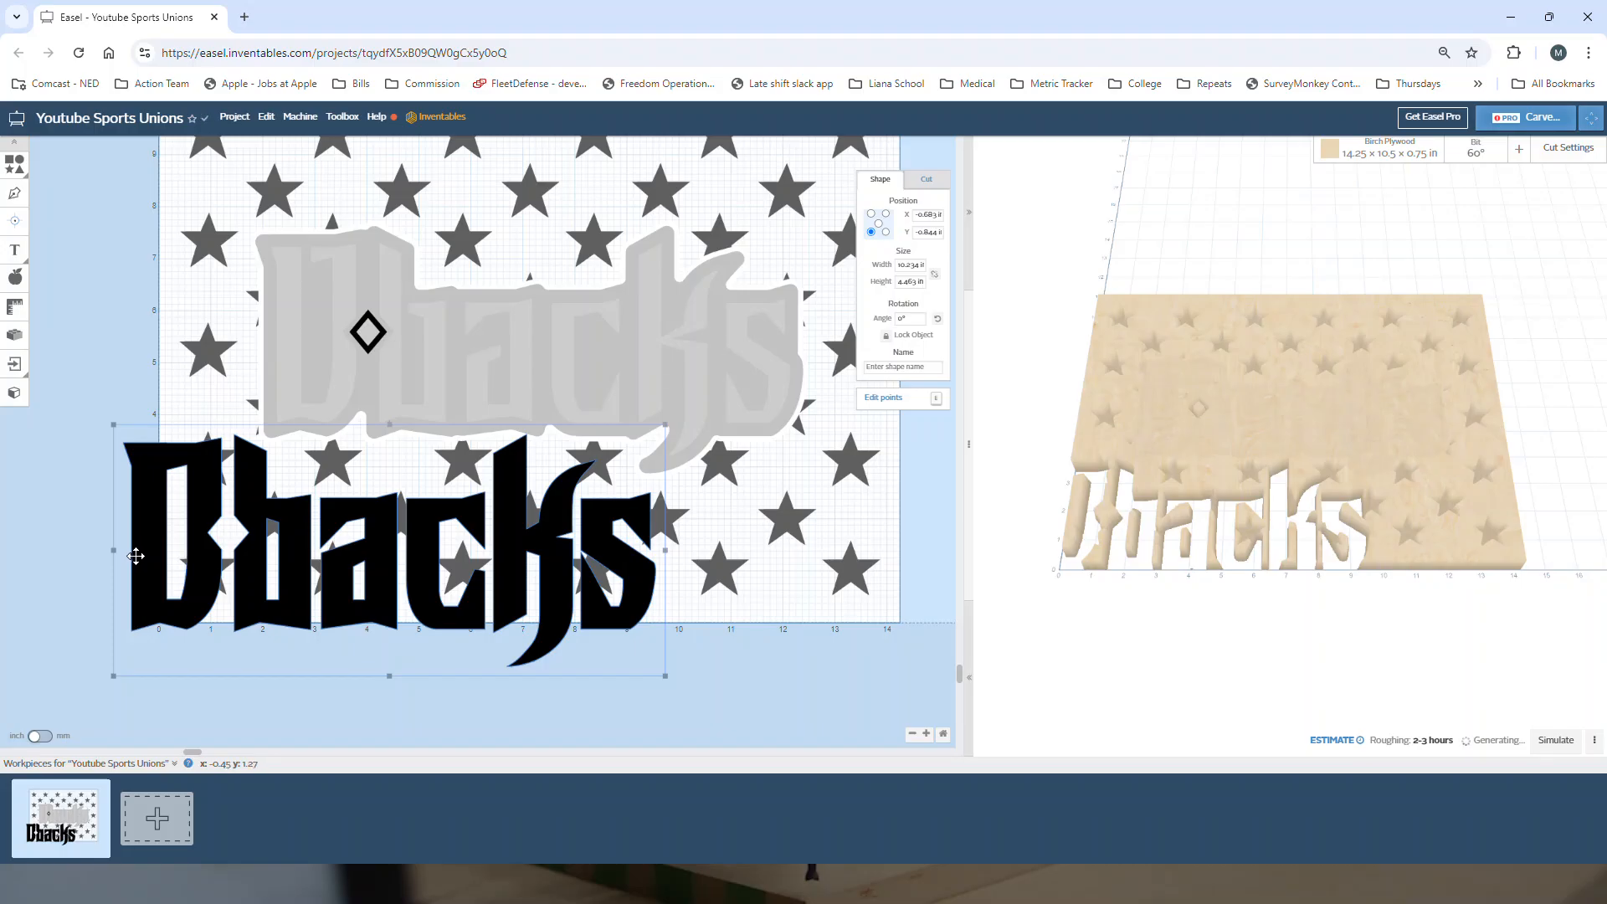
key(ctrl+z)
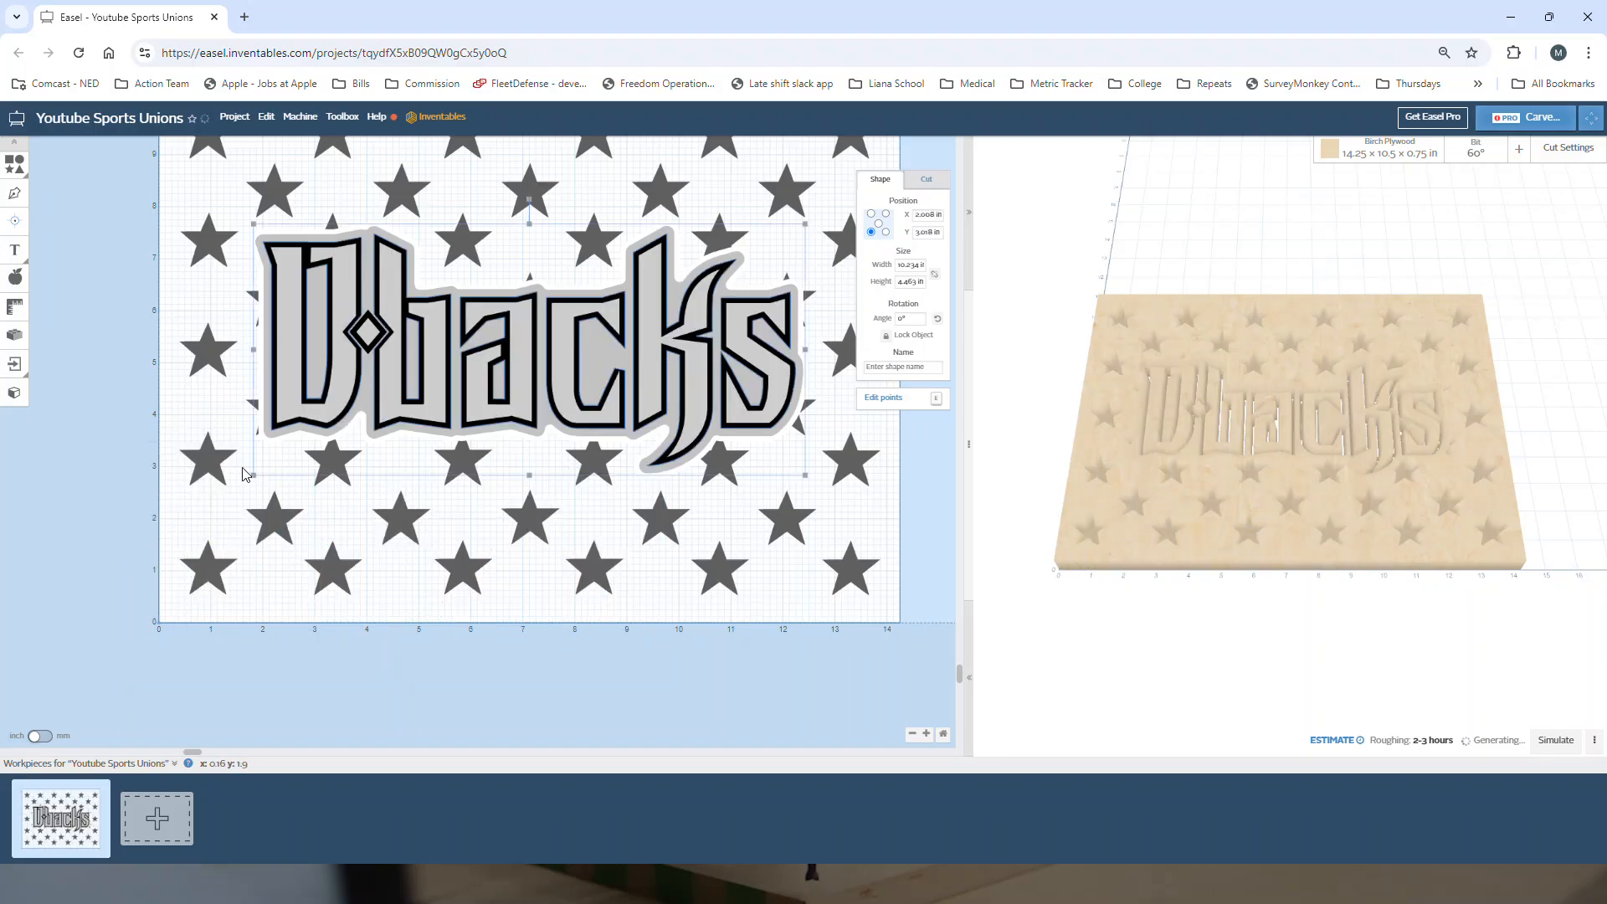
Delete the gray inner diamond and the gray inner letter shapes from the wordmark.
click(370, 332)
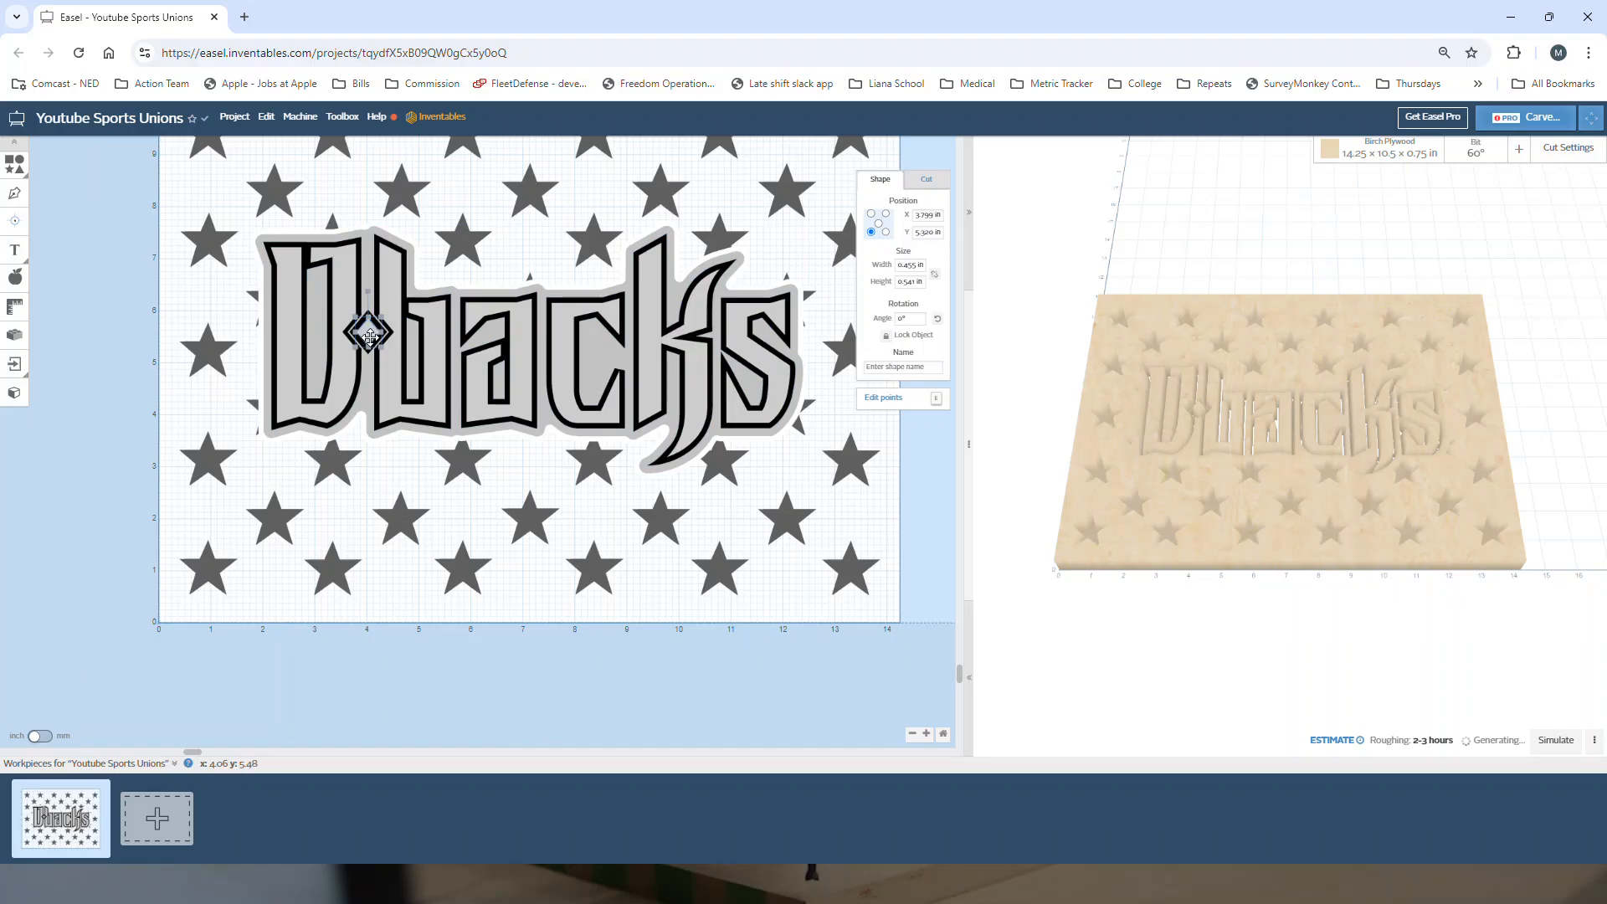
shift+click(384, 289)
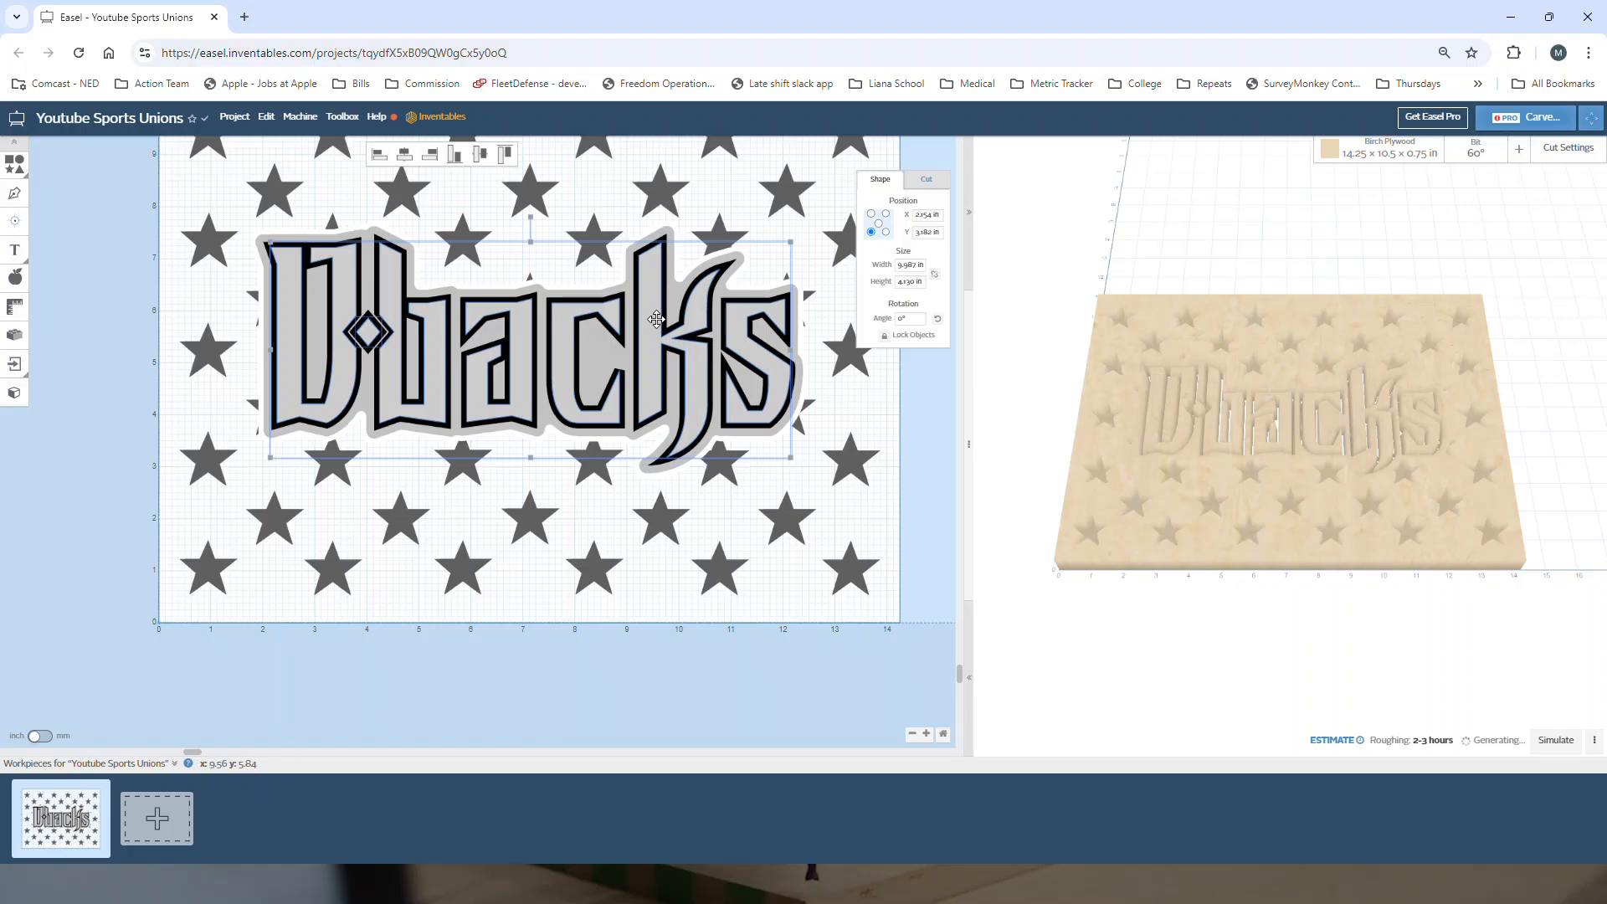
key(Delete)
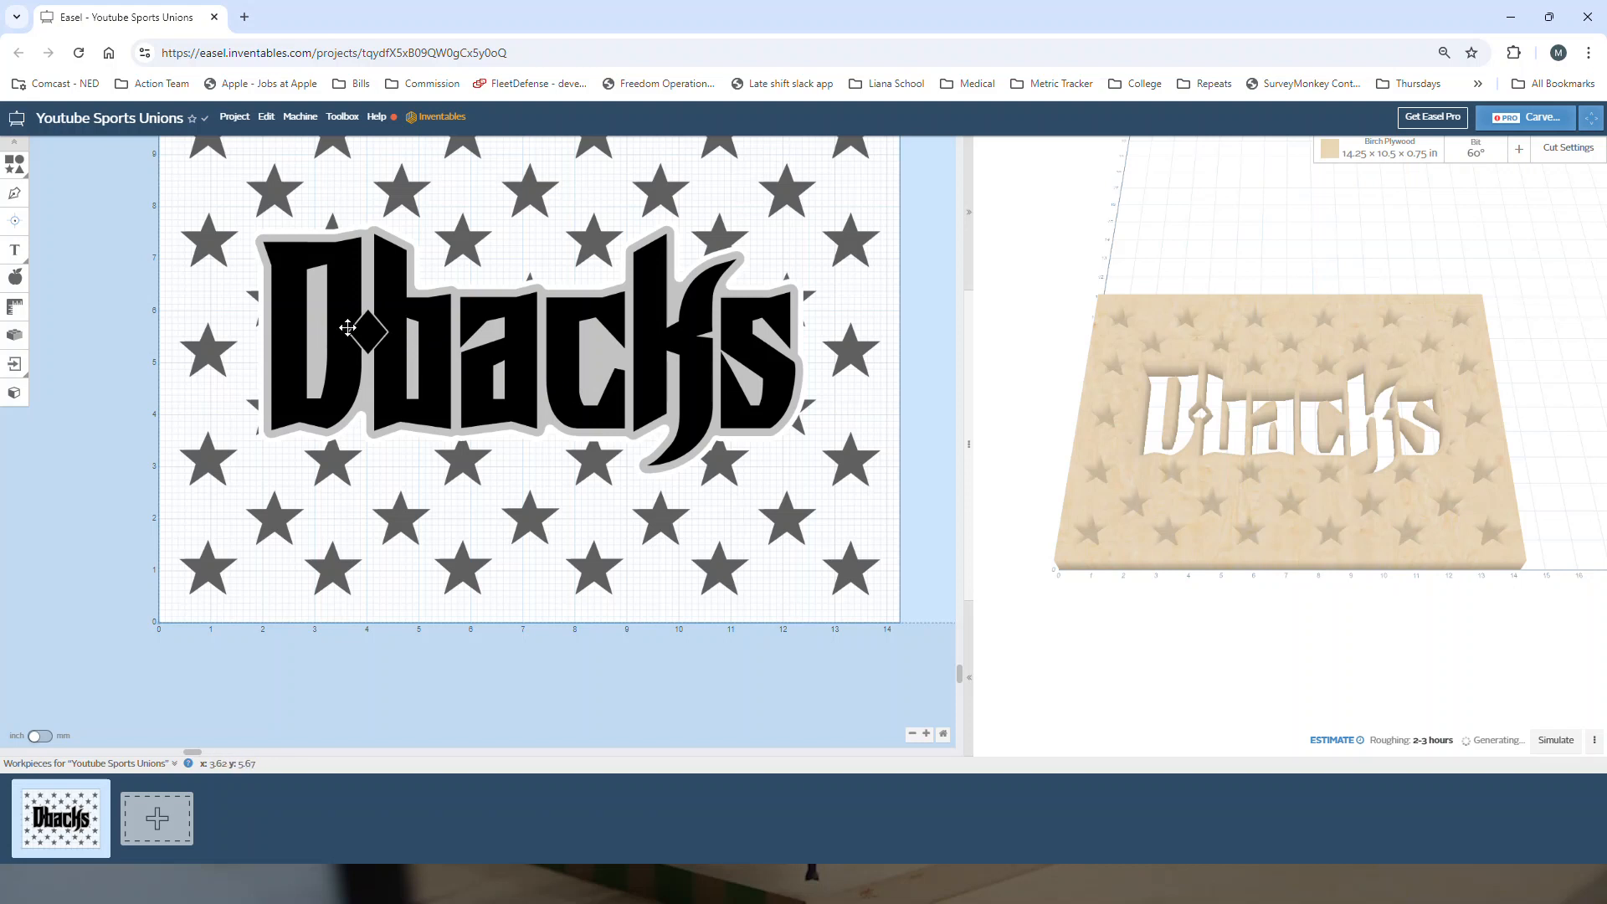
Set the cut depth of the black Dbacks letters and the diamond together to 0 in.
click(293, 296)
click(365, 330)
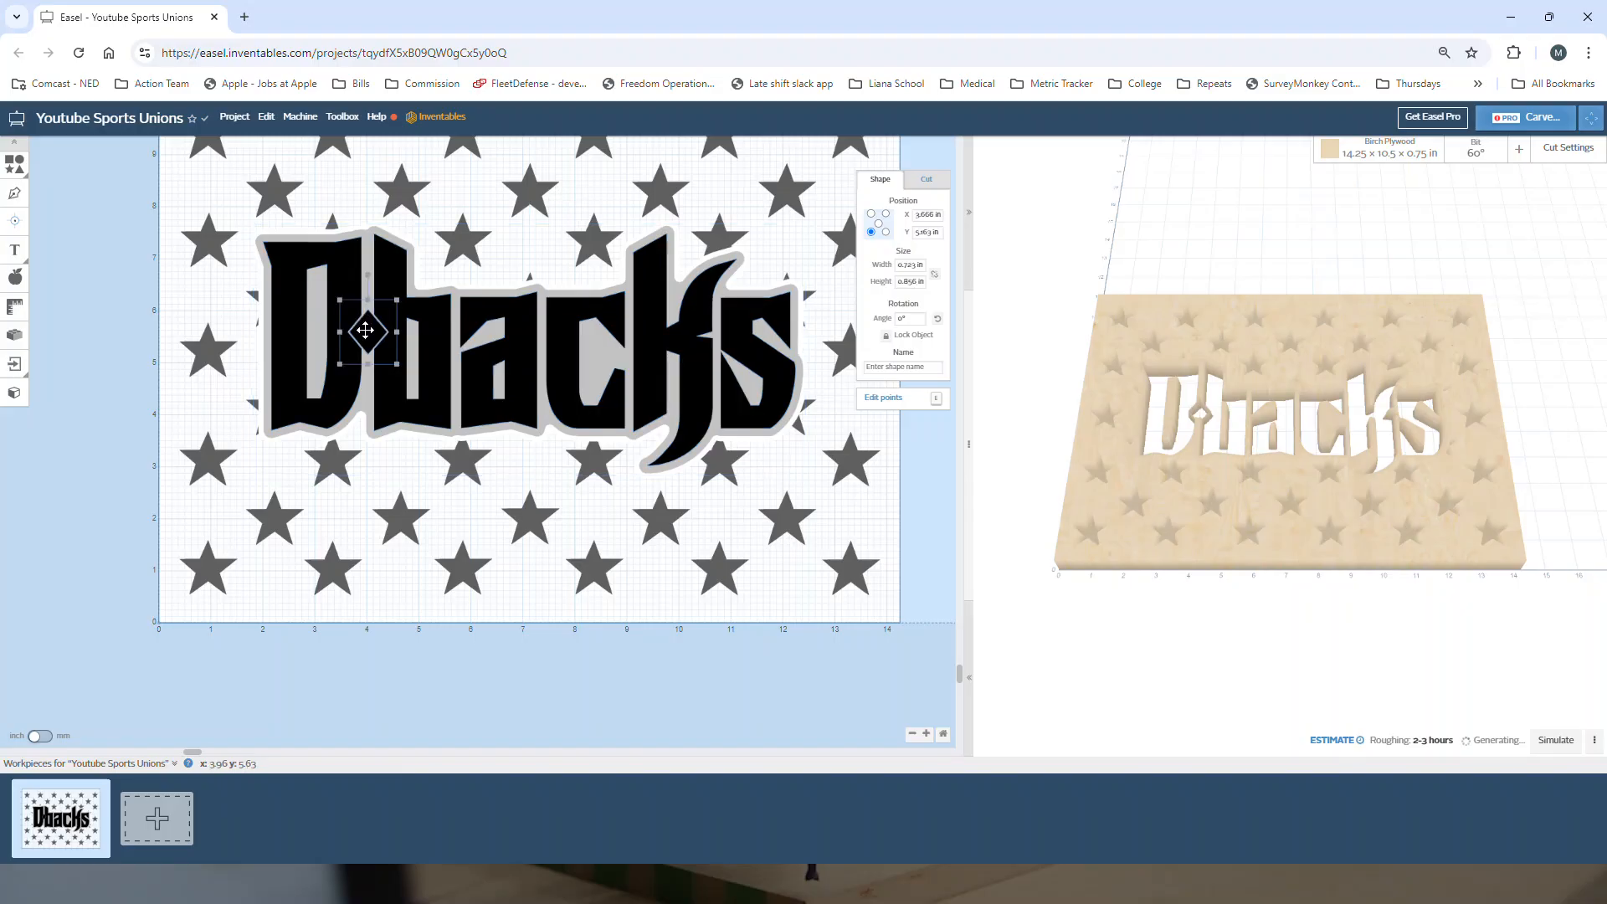
shift+click(429, 314)
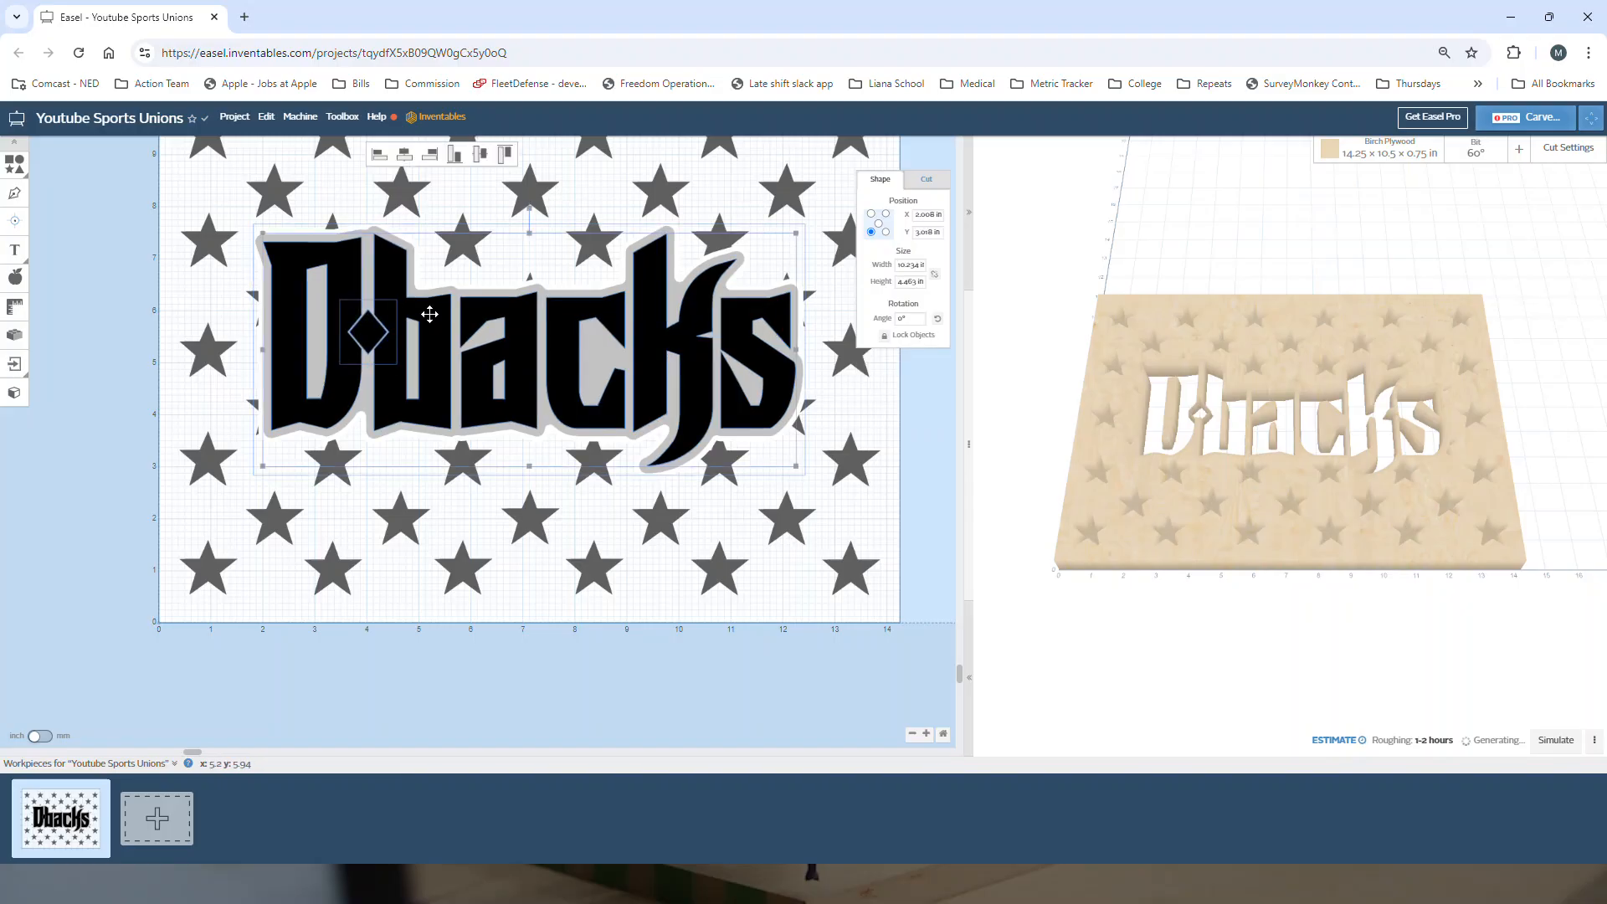
drag(429, 314, 422, 369)
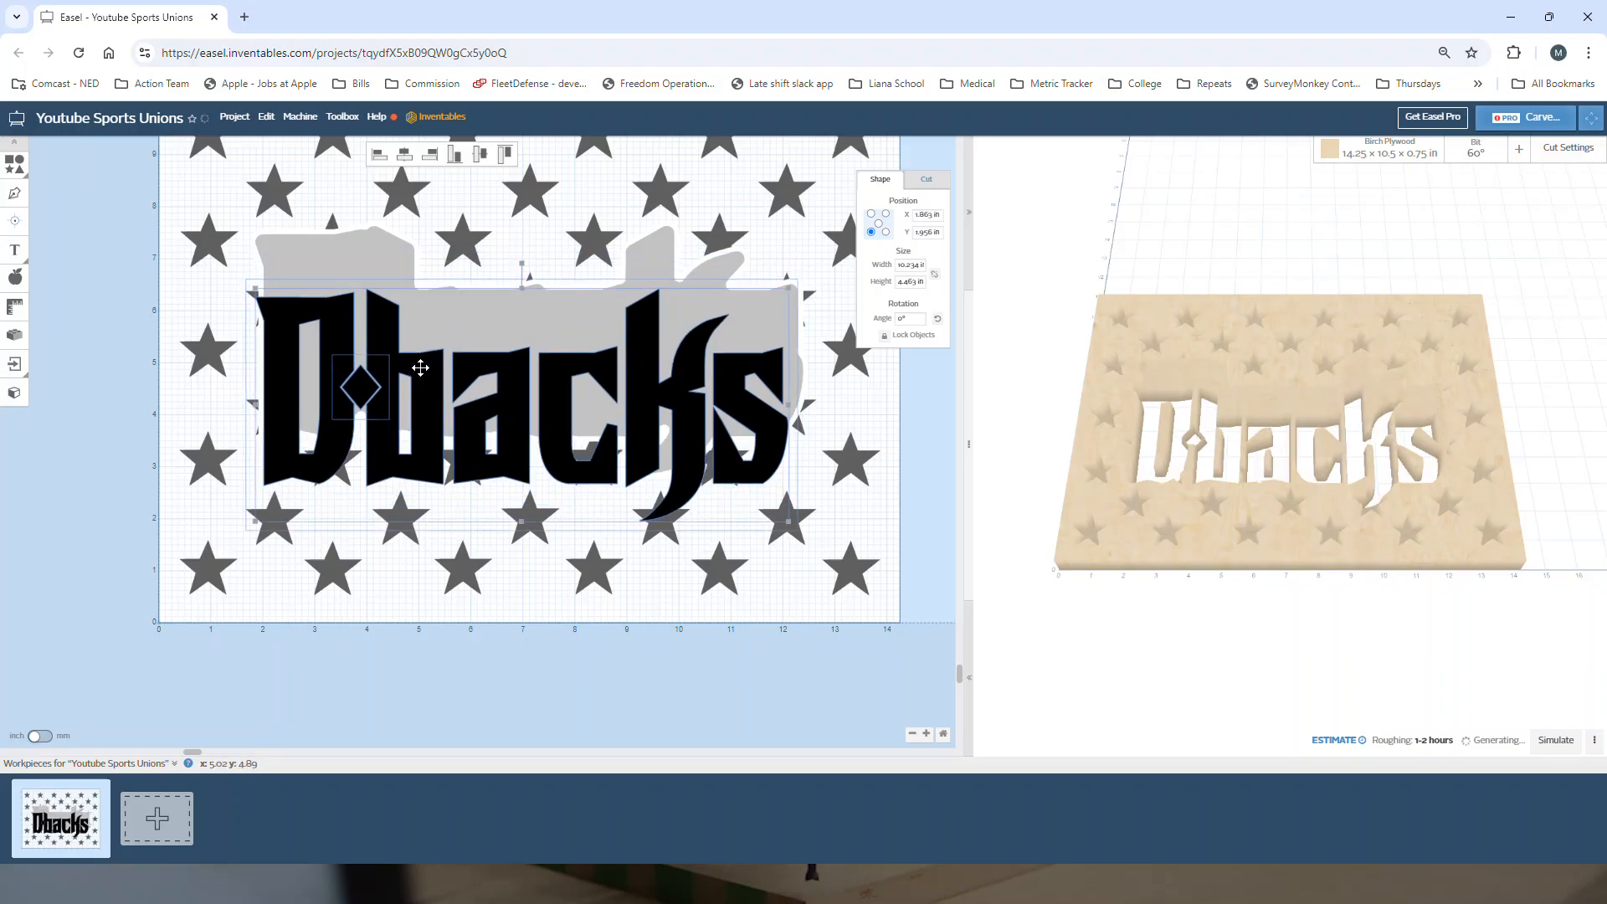
key(ctrl+z)
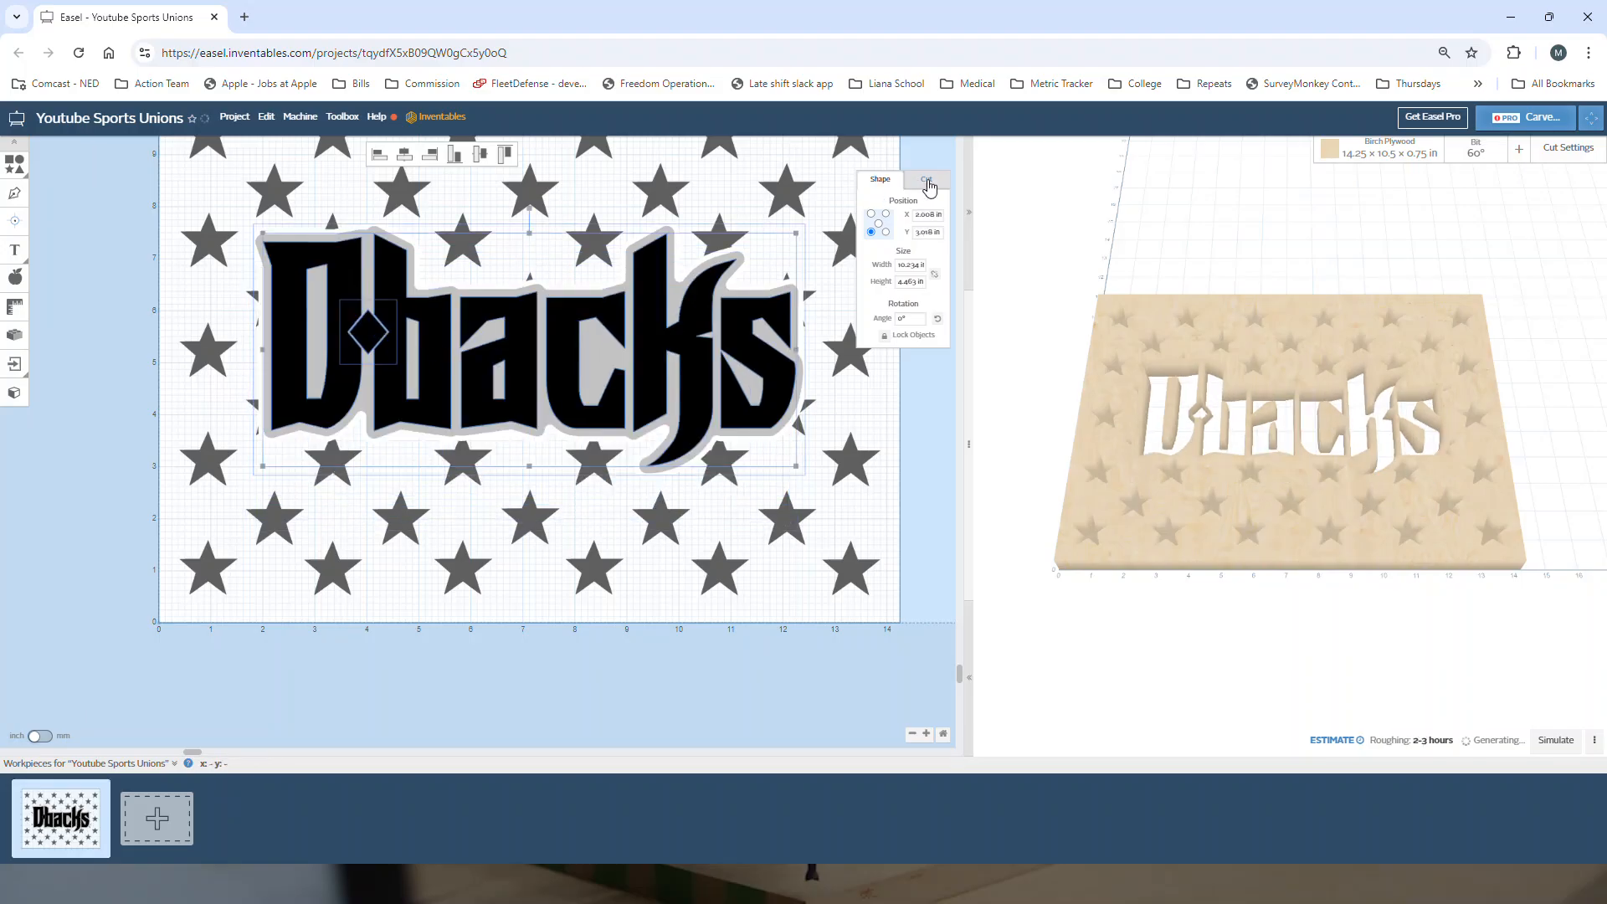
click(927, 181)
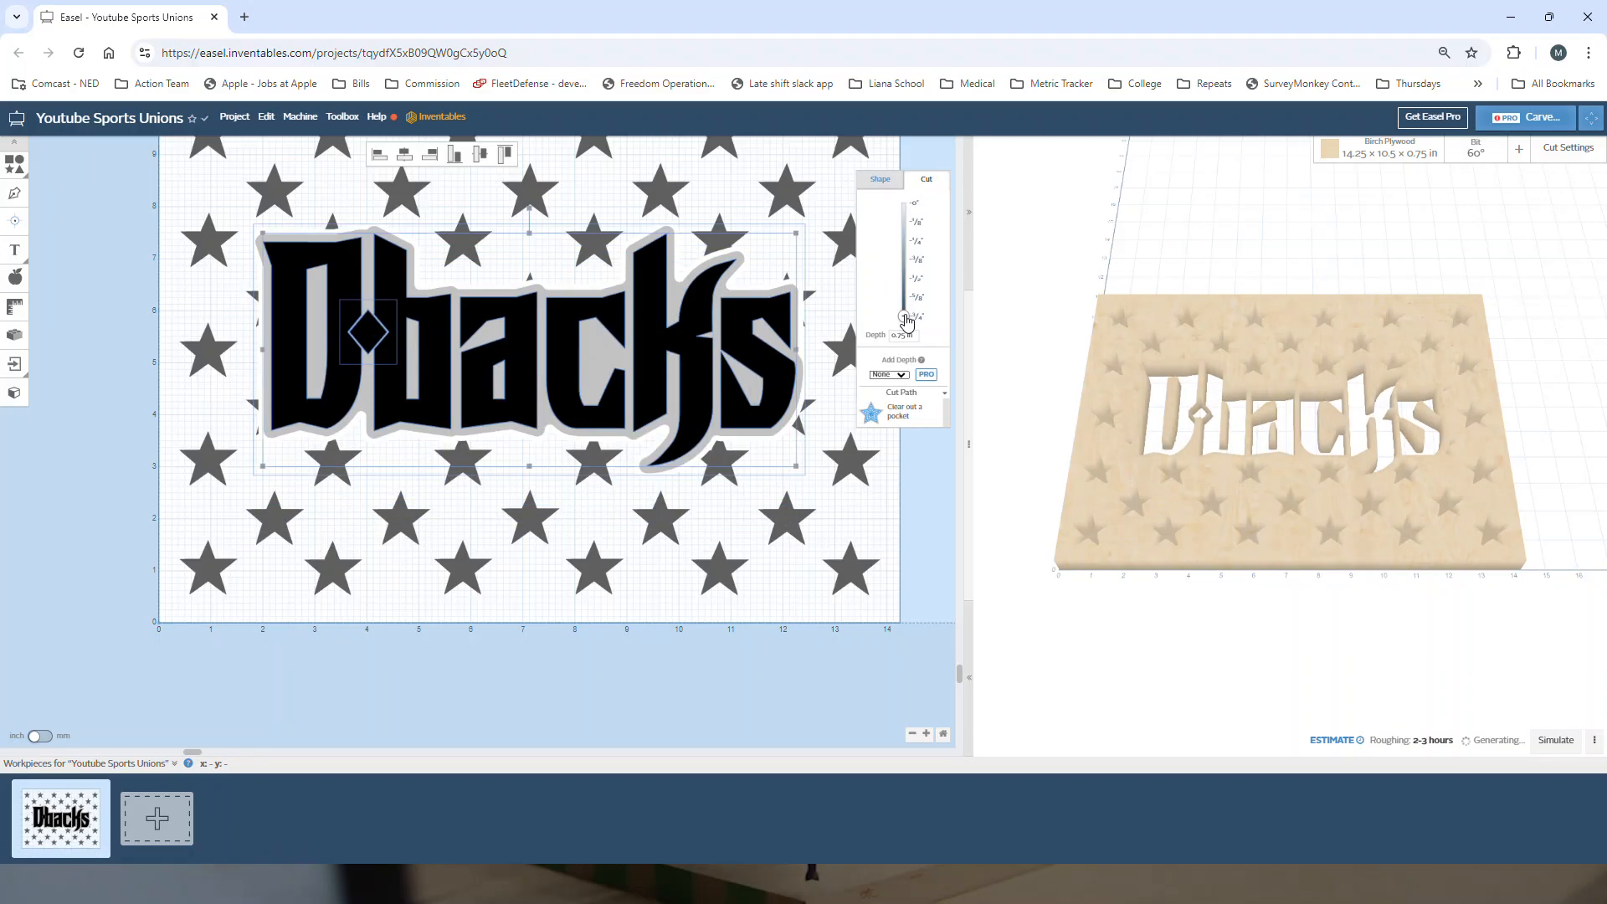
drag(908, 319, 904, 309)
drag(913, 223, 913, 204)
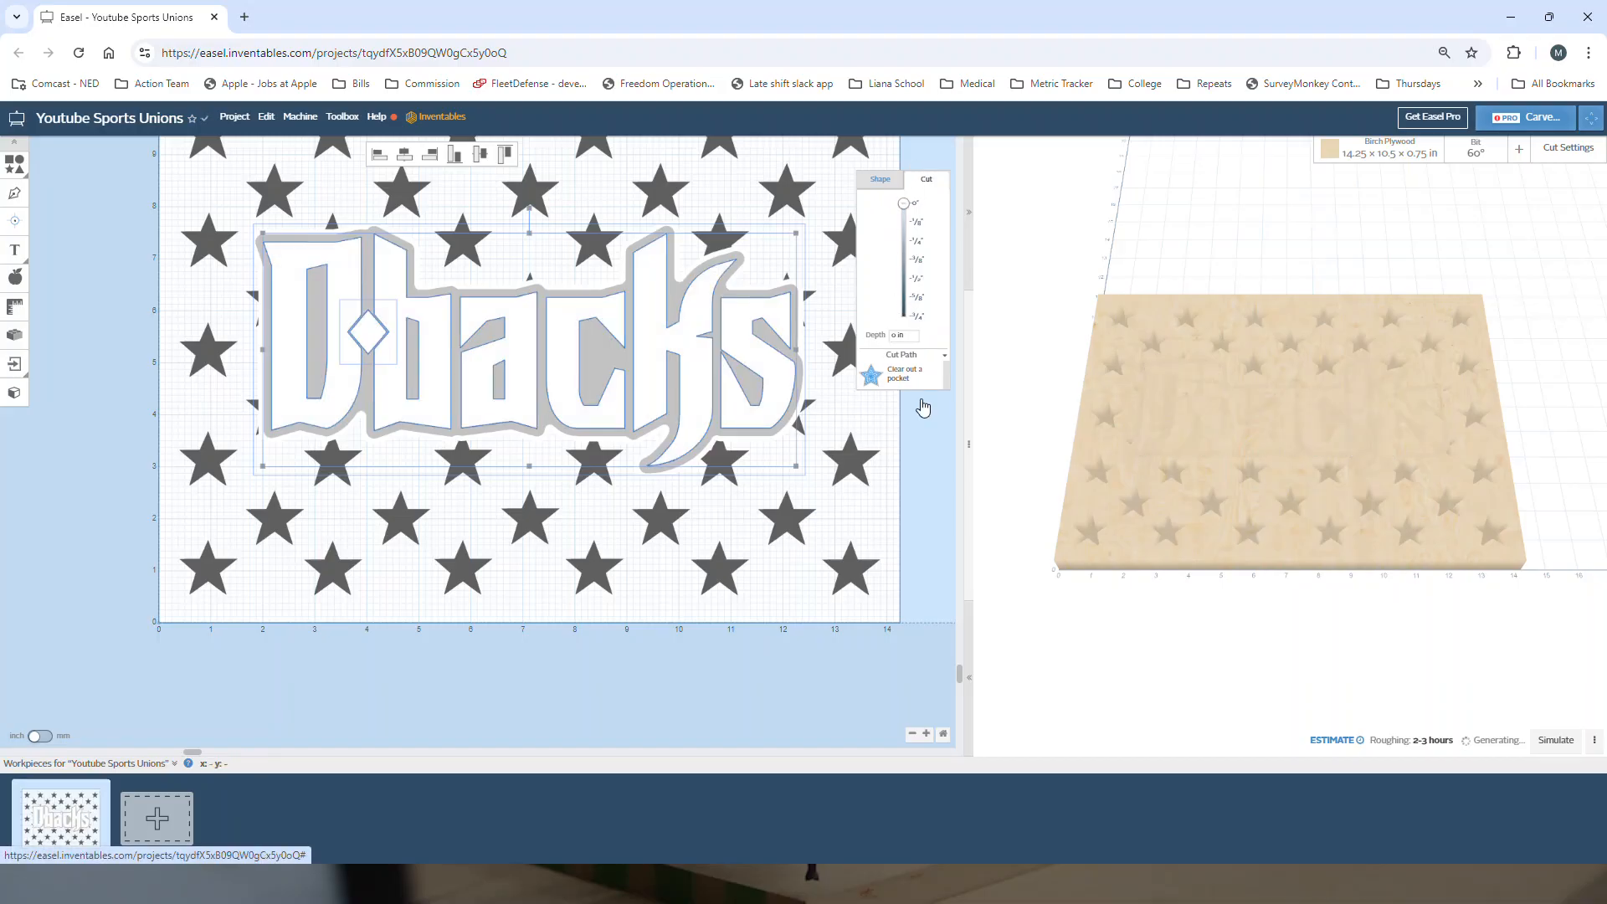
click(926, 505)
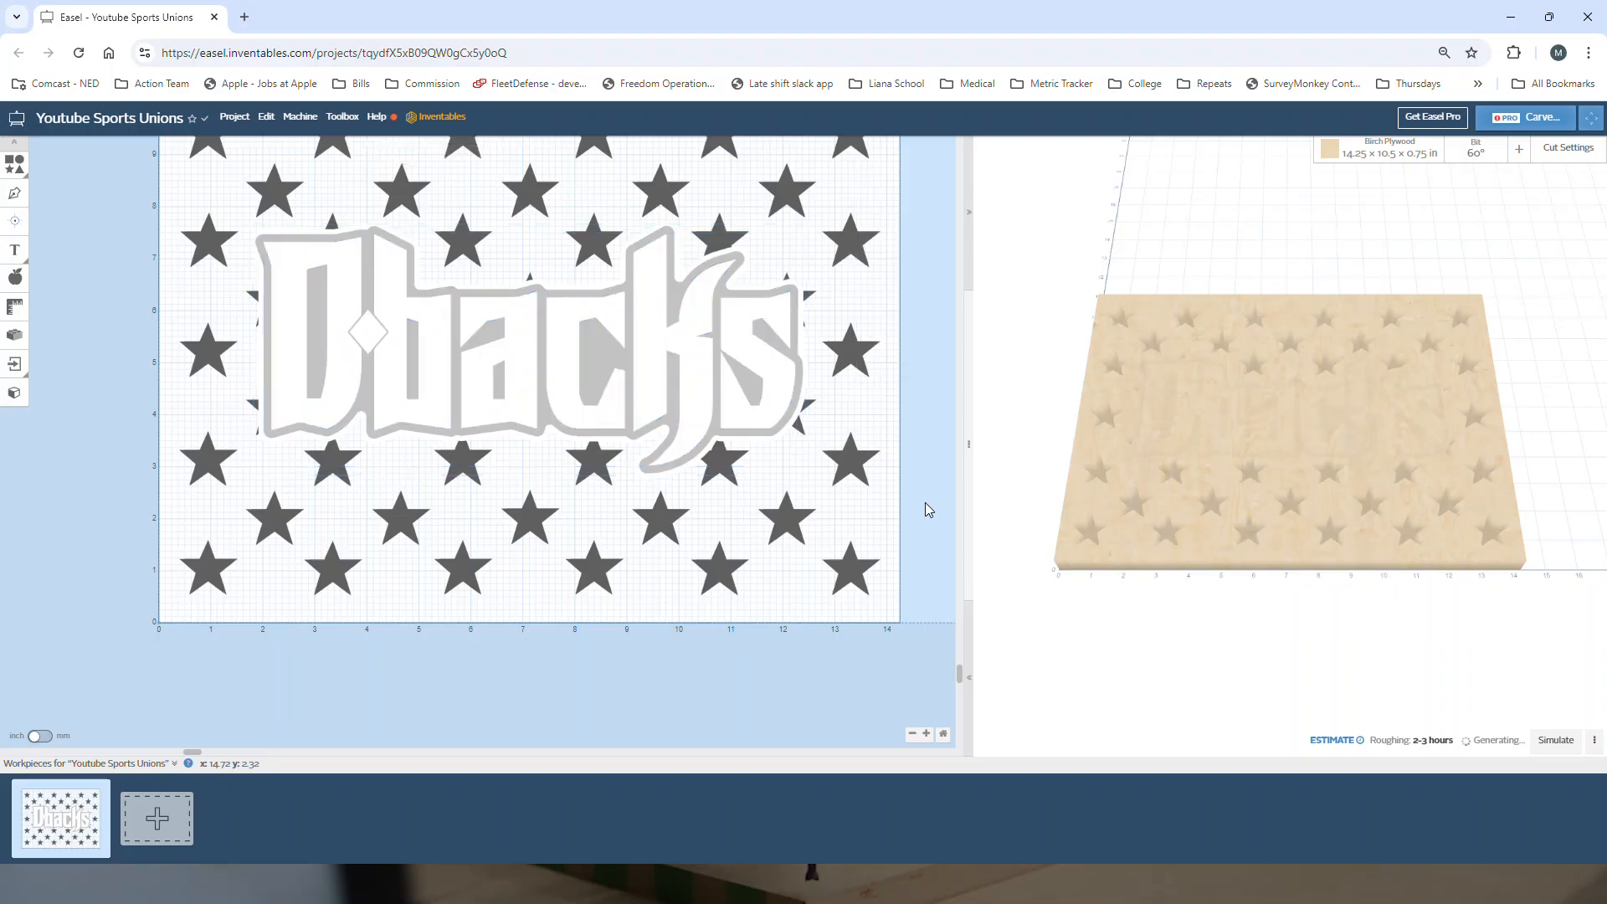
Reload the project page and examine the carving up close in the full-width 3D preview.
click(968, 673)
click(491, 47)
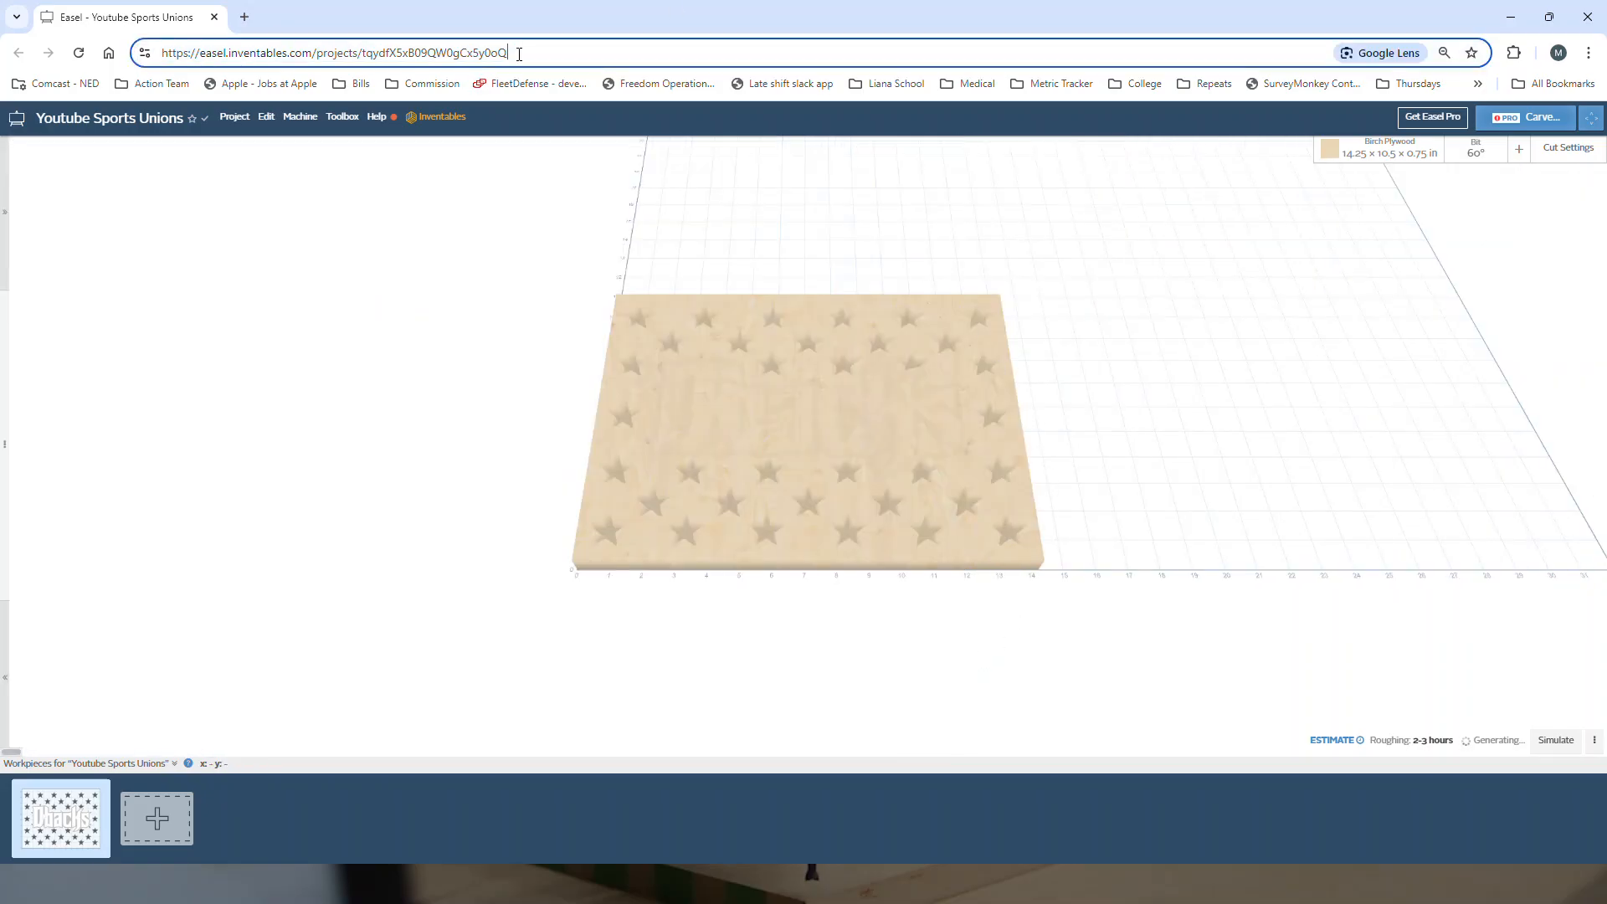
key(Return)
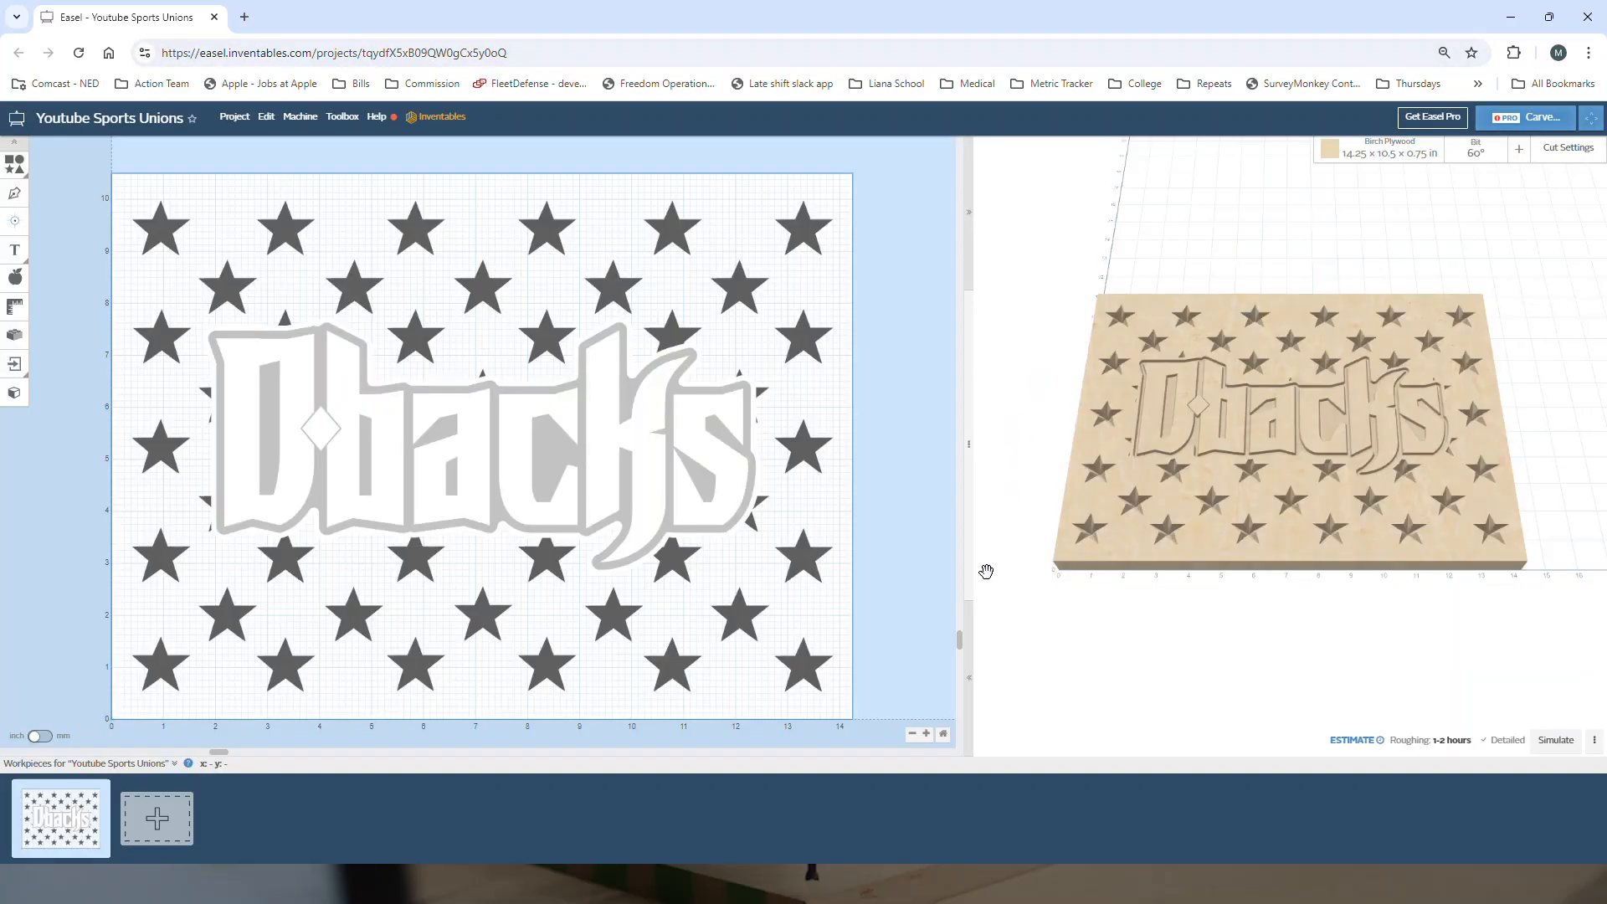
click(967, 673)
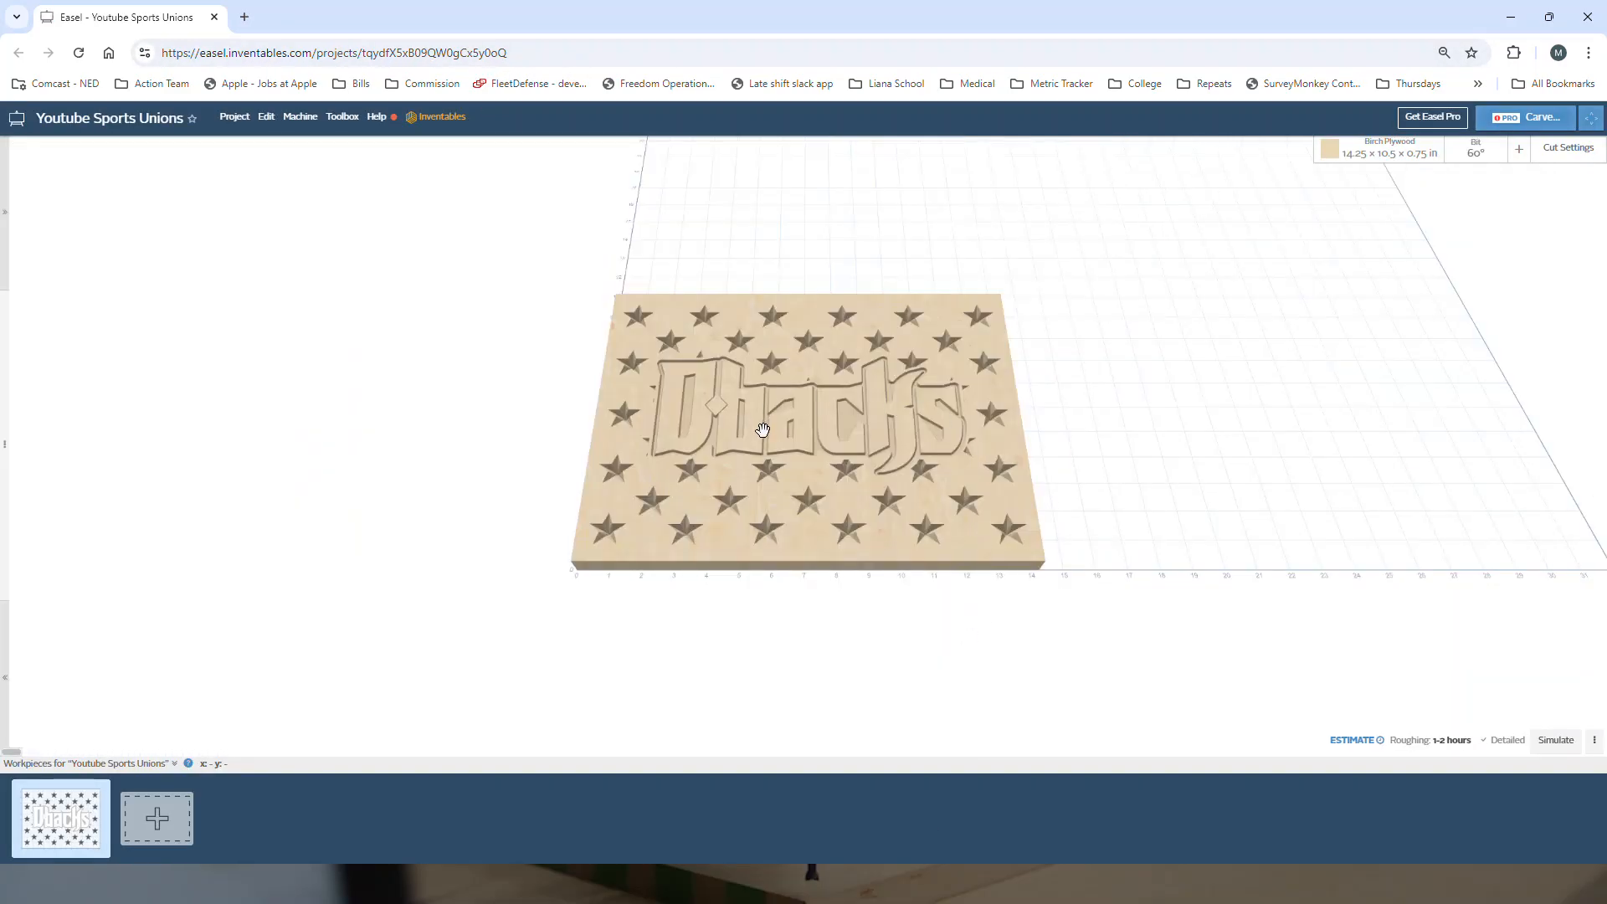
scroll(732, 403, up, 5)
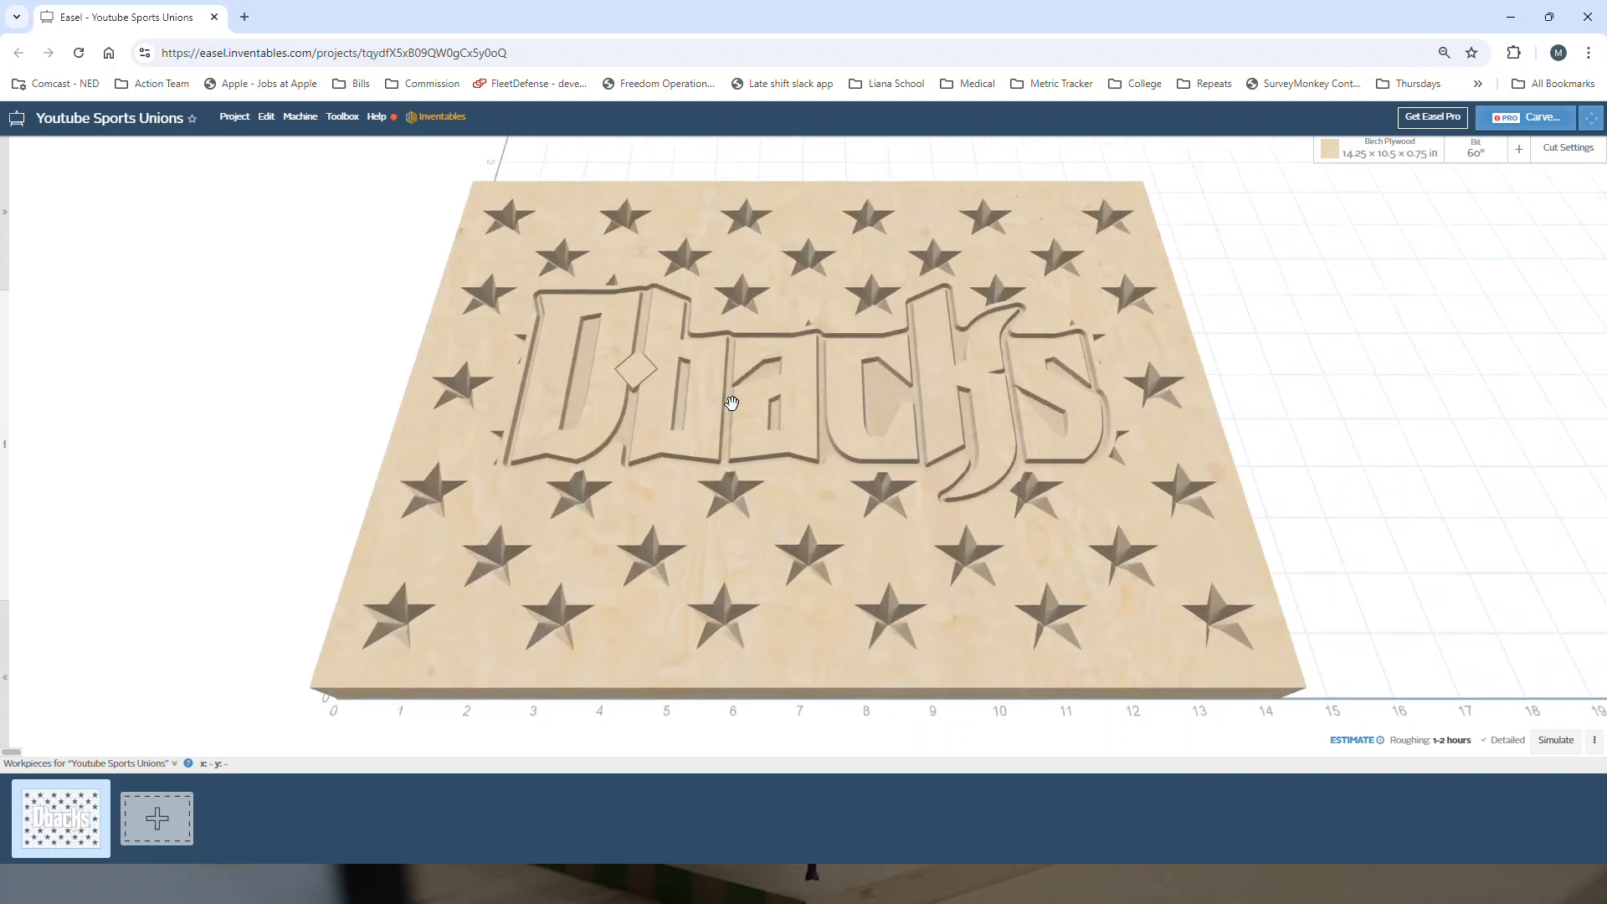
Shrink the white diamond in the wordmark to about 0.62 in wide and 0.73 in high and recenter it over the divider.
scroll(732, 404, up, 4)
right_drag(706, 394, 733, 481)
drag(734, 481, 730, 620)
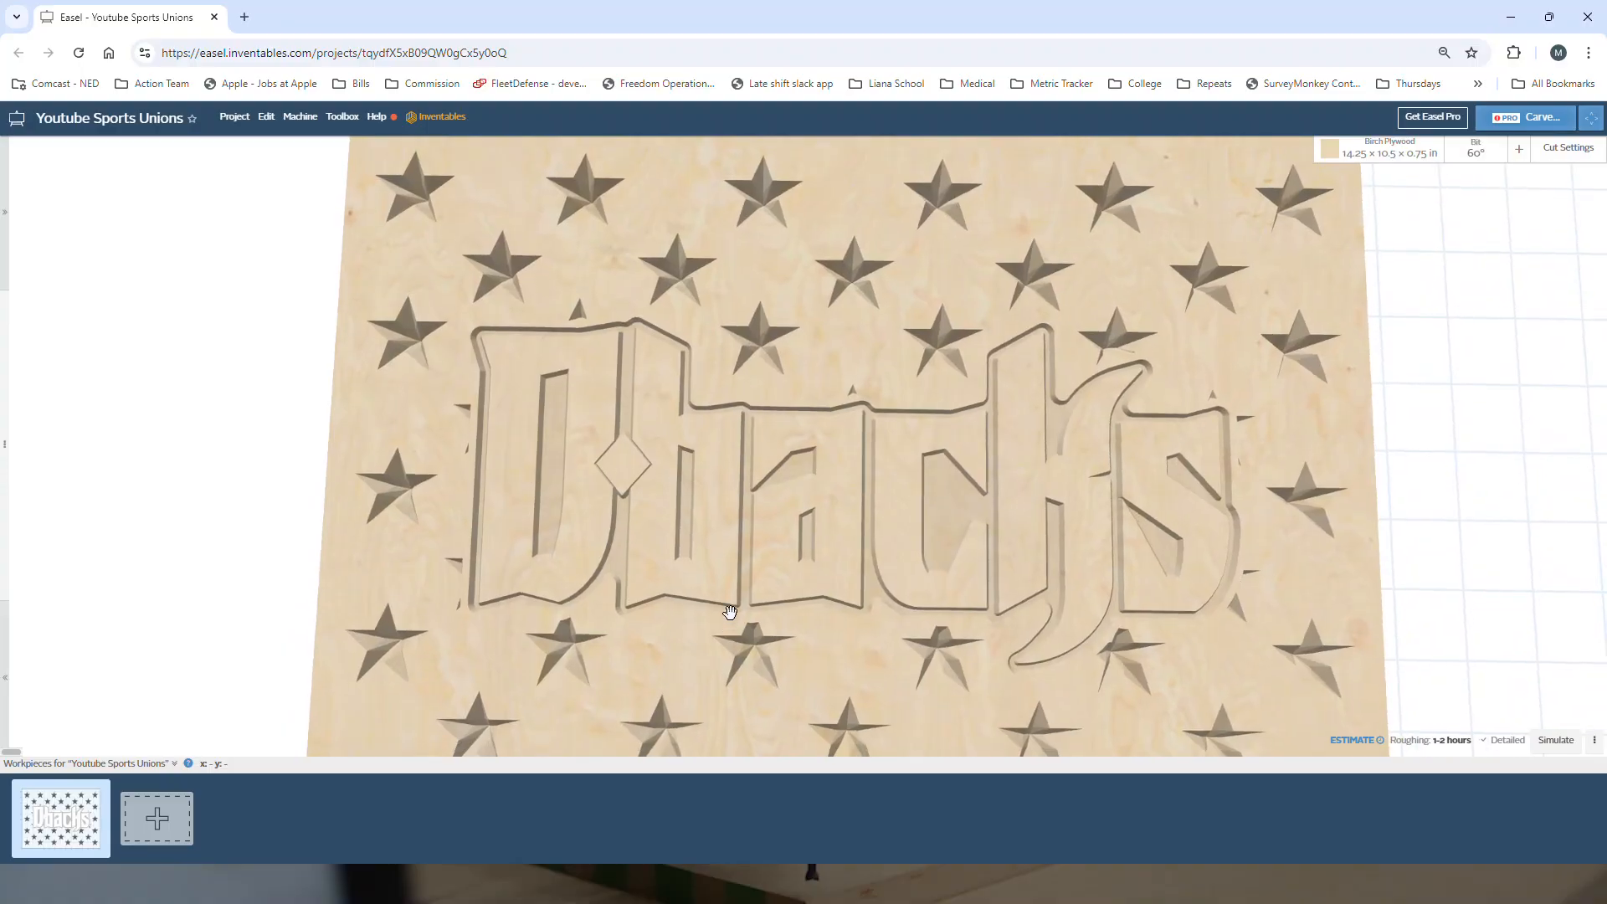
scroll(621, 460, up, 4)
mouse_move(844, 524)
mouse_down()
mouse_move(835, 377)
mouse_move(837, 526)
mouse_up()
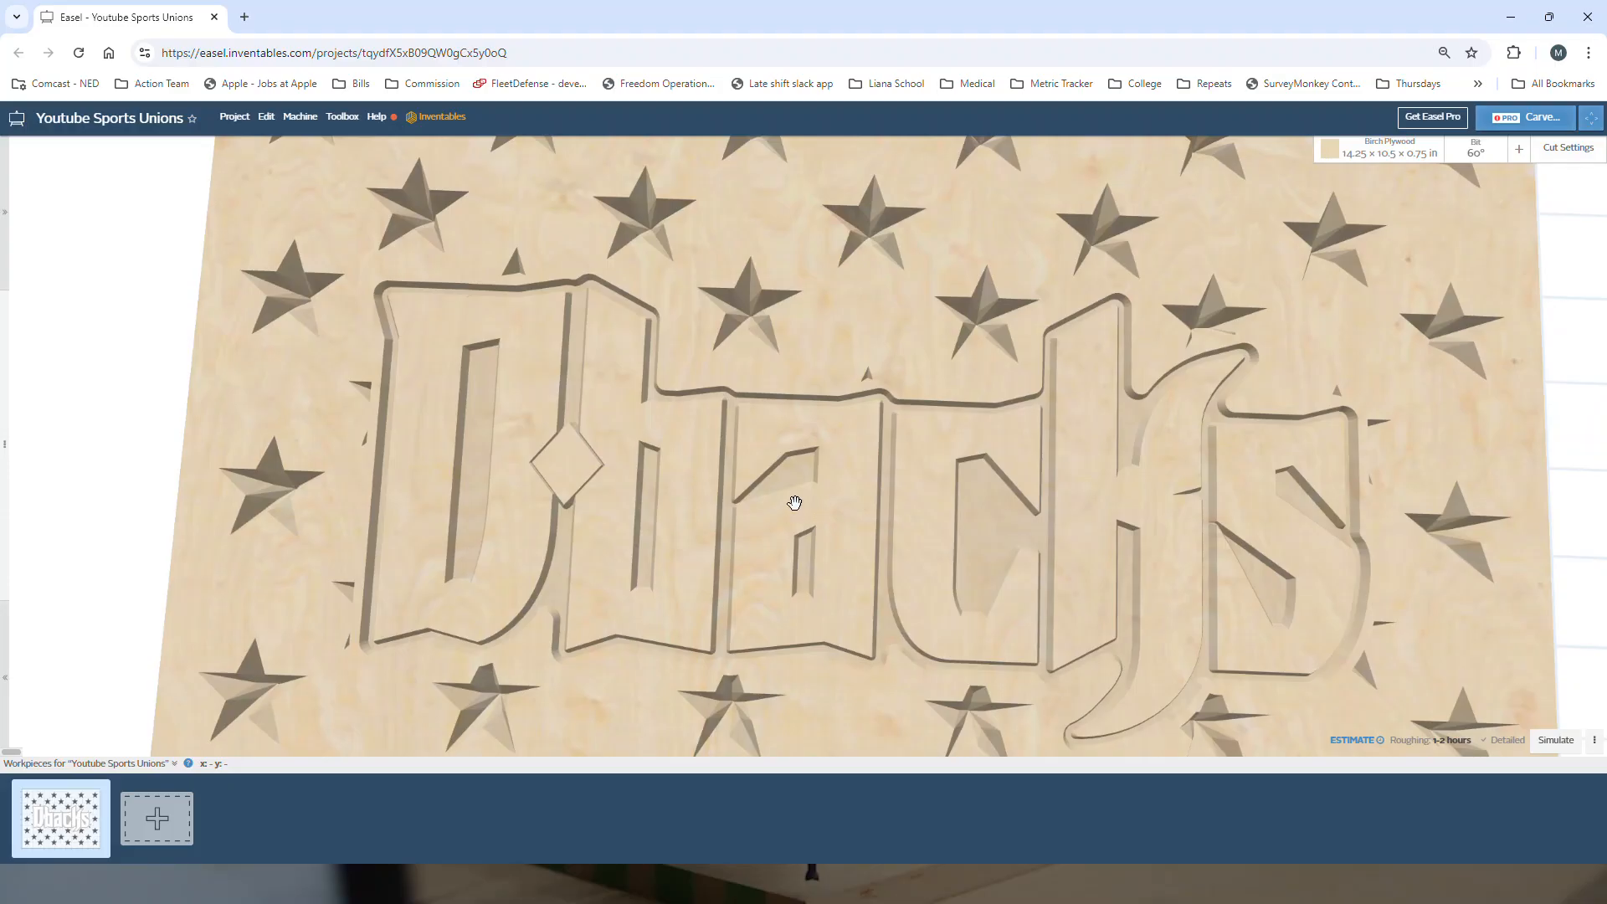
click(8, 213)
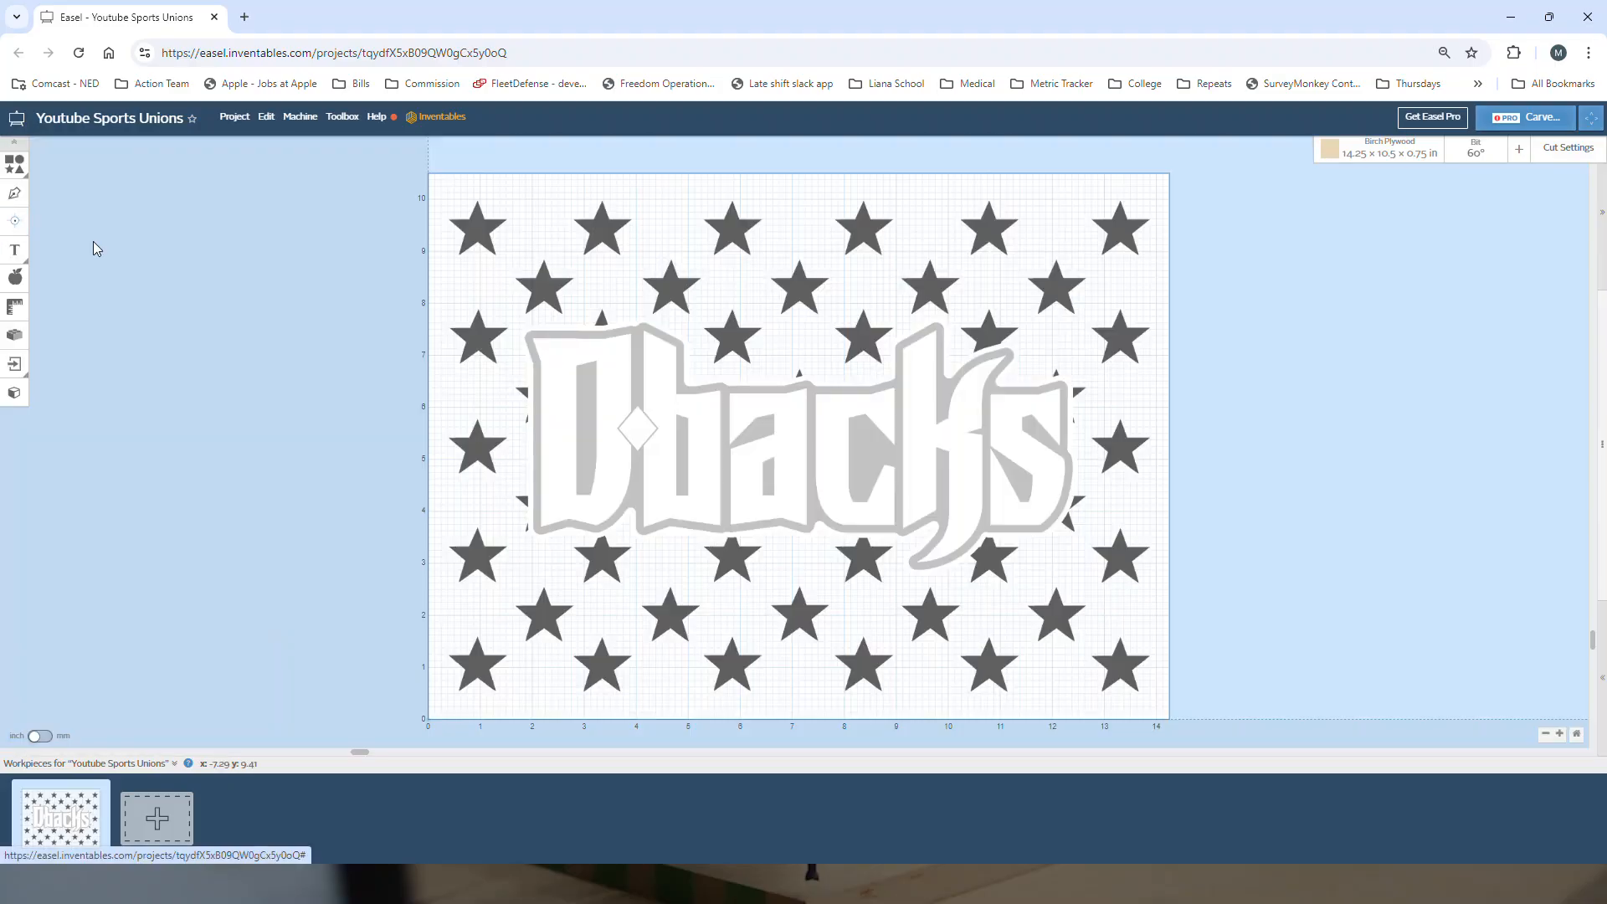
click(638, 428)
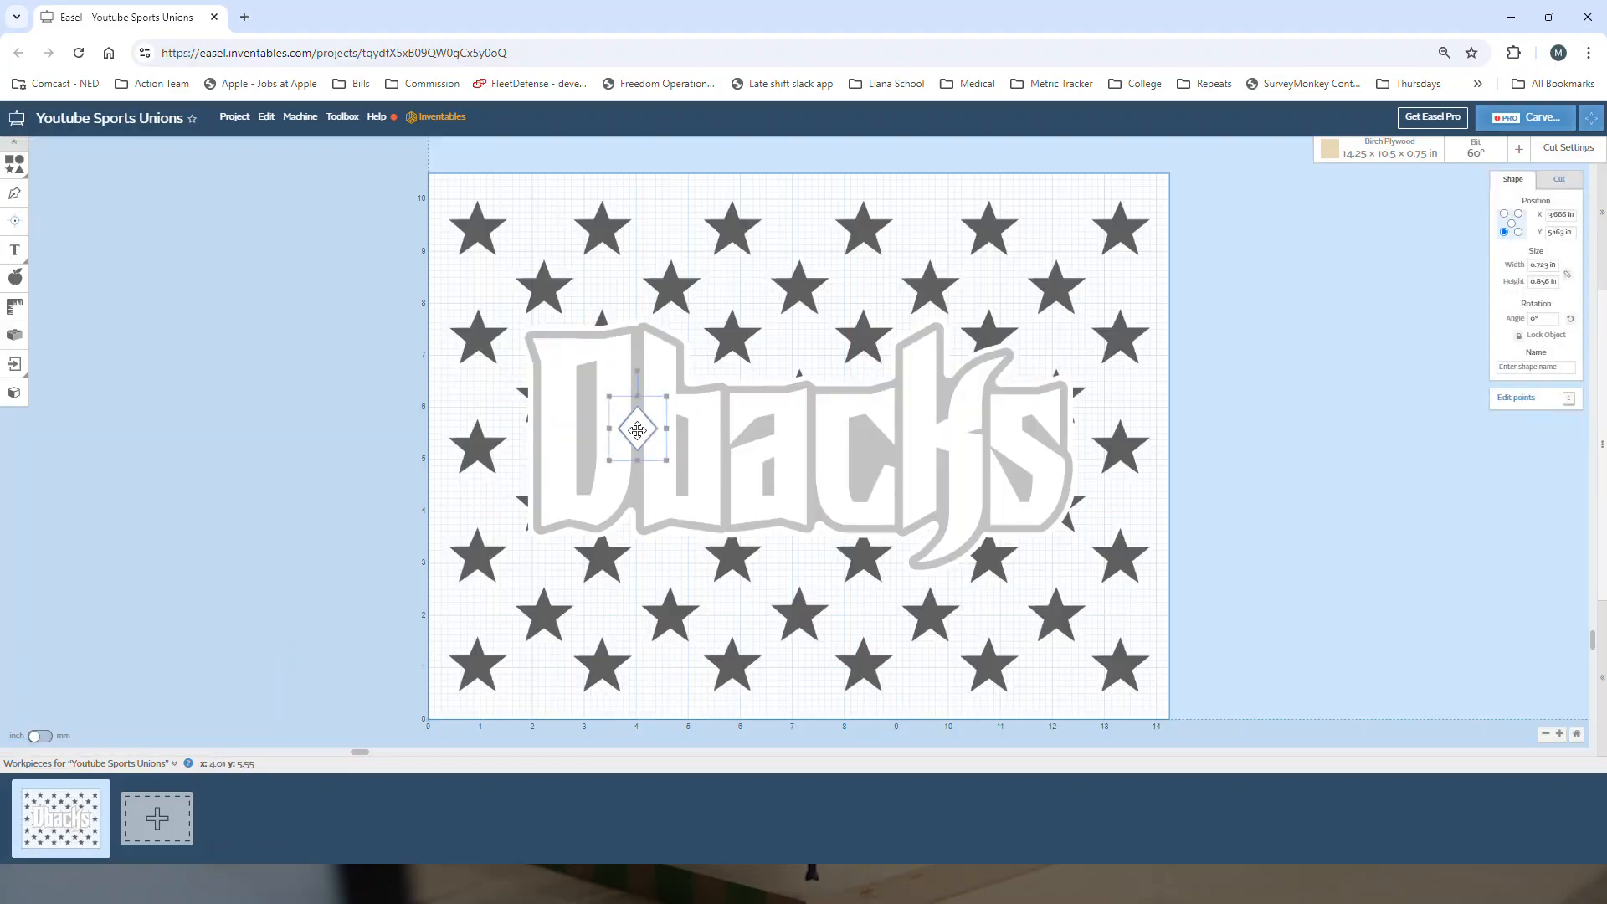
scroll(638, 431, up, 4)
scroll(639, 435, up, 2)
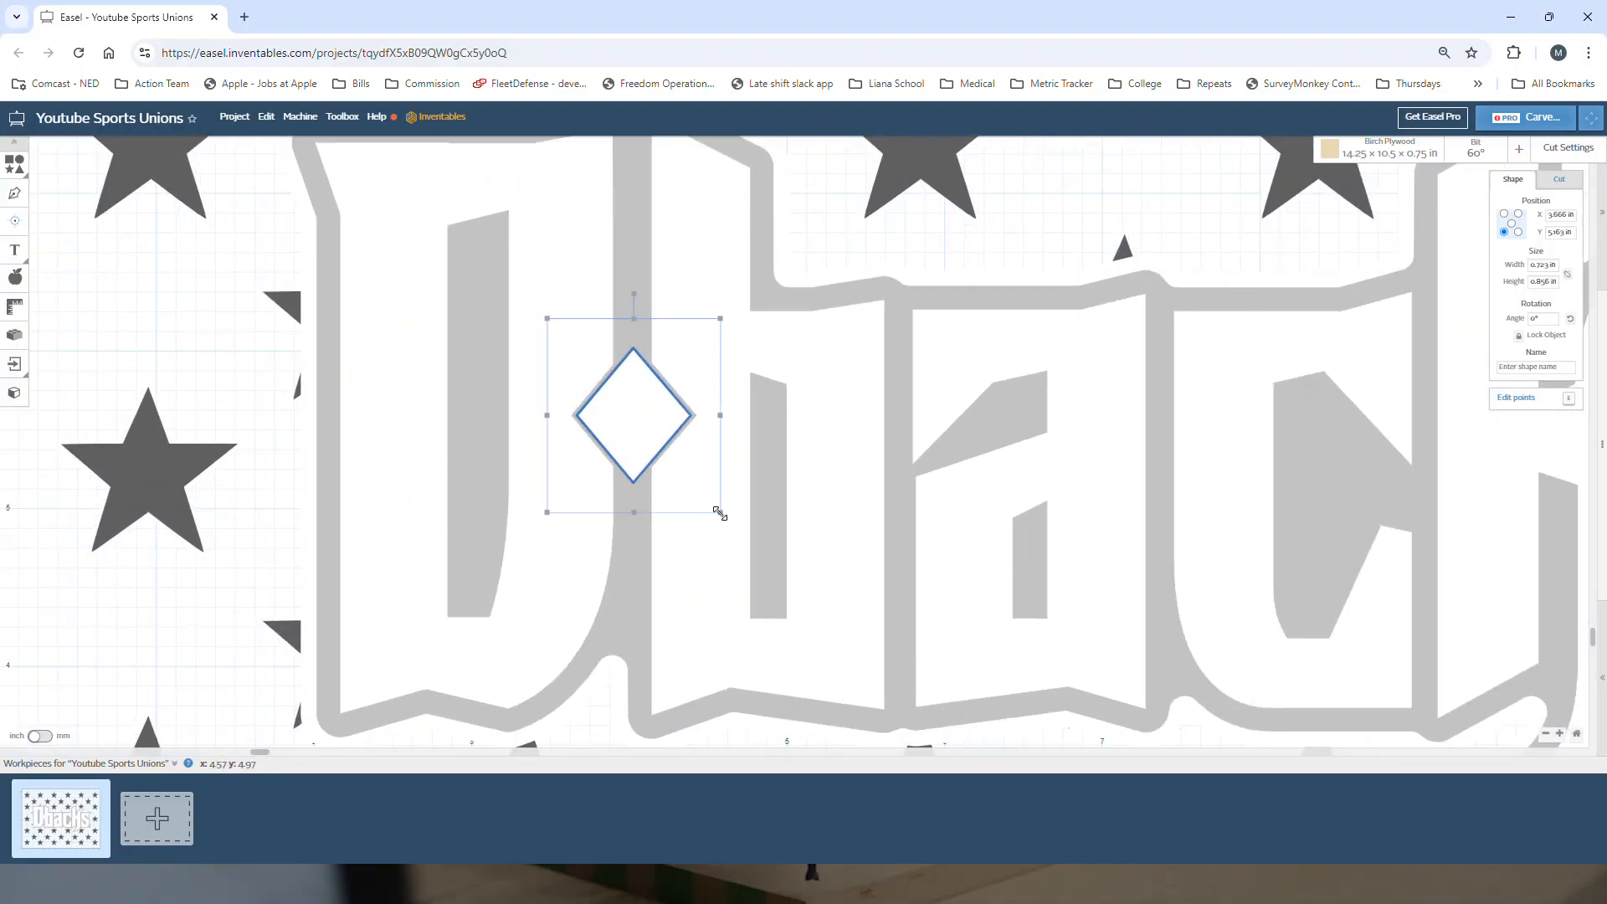
drag(720, 513, 704, 492)
drag(629, 403, 635, 413)
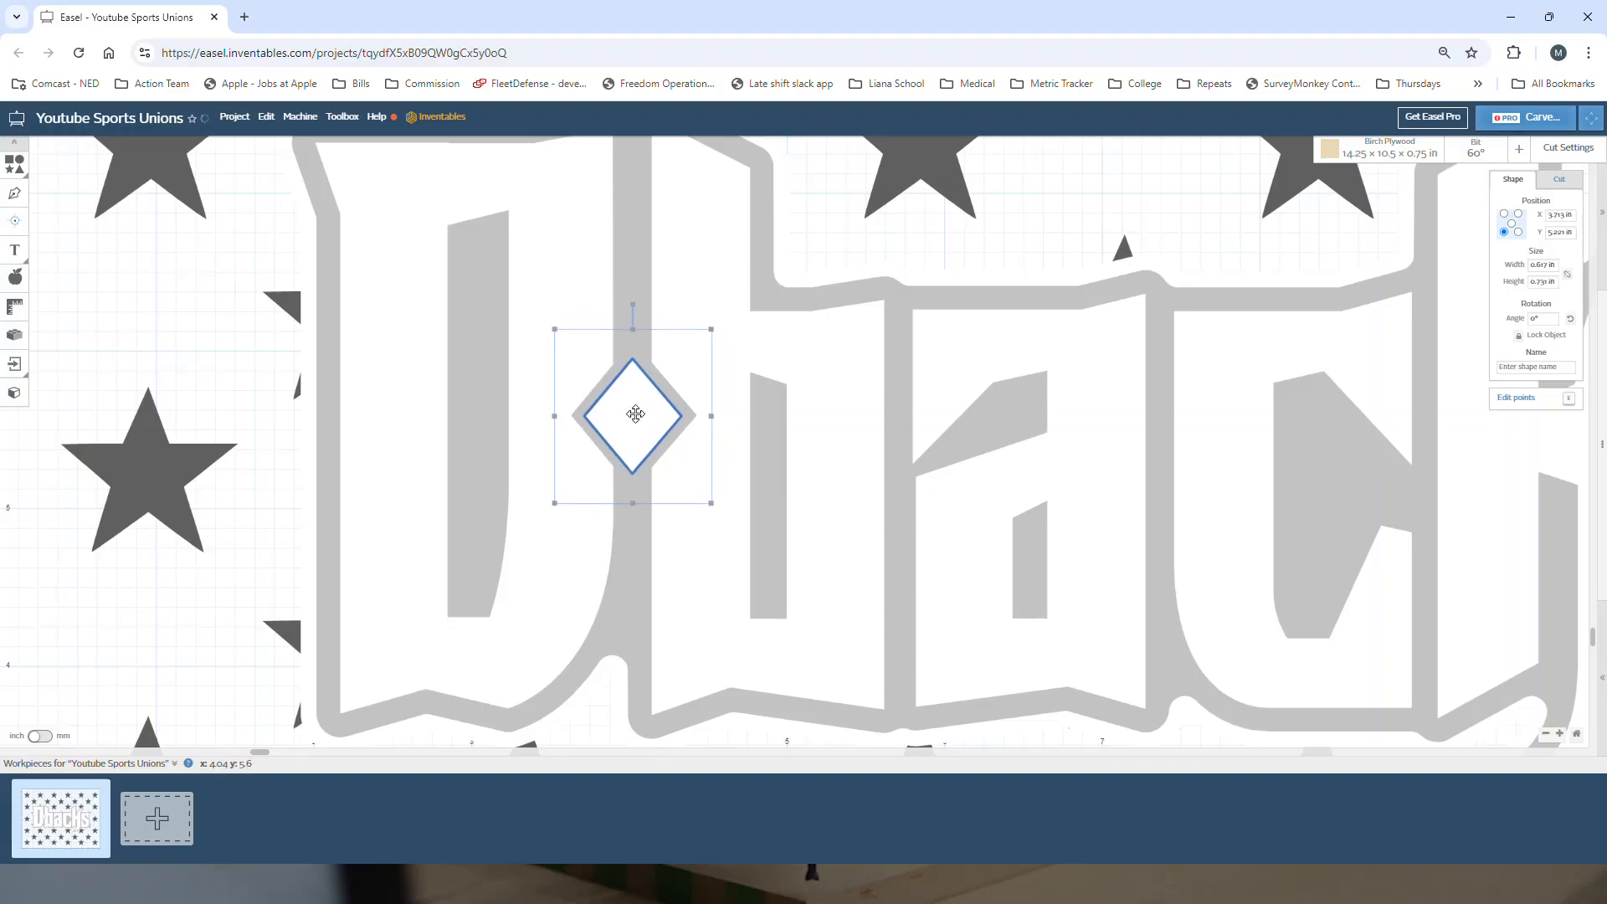
Reload the project page and check the smaller diamond in the regenerated 3D preview.
click(1600, 679)
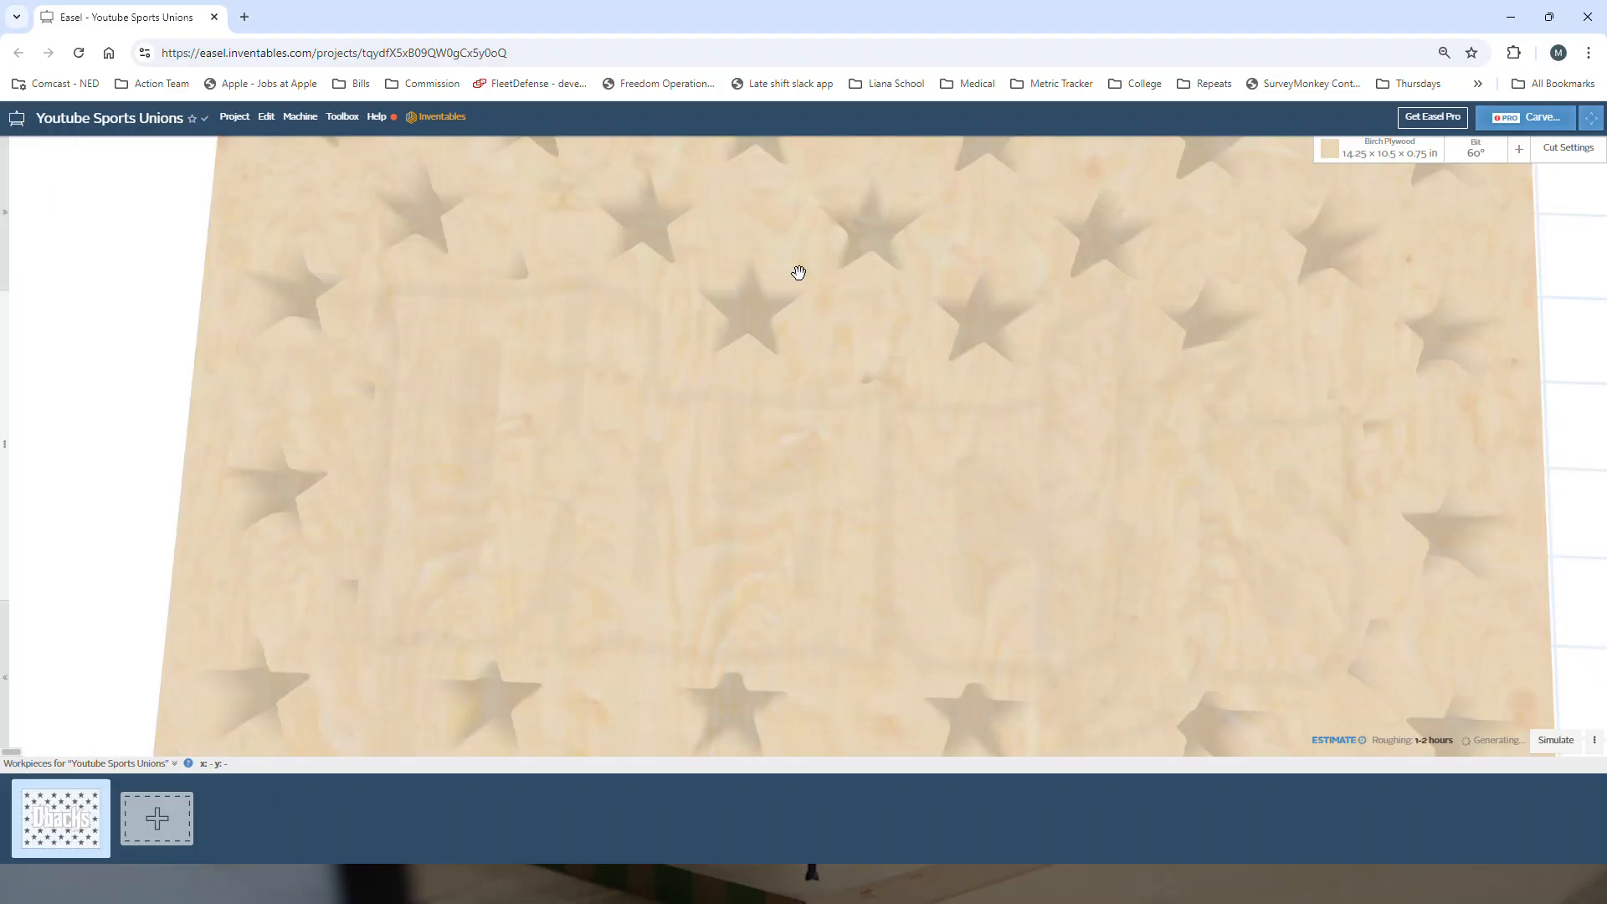
click(514, 52)
key(Return)
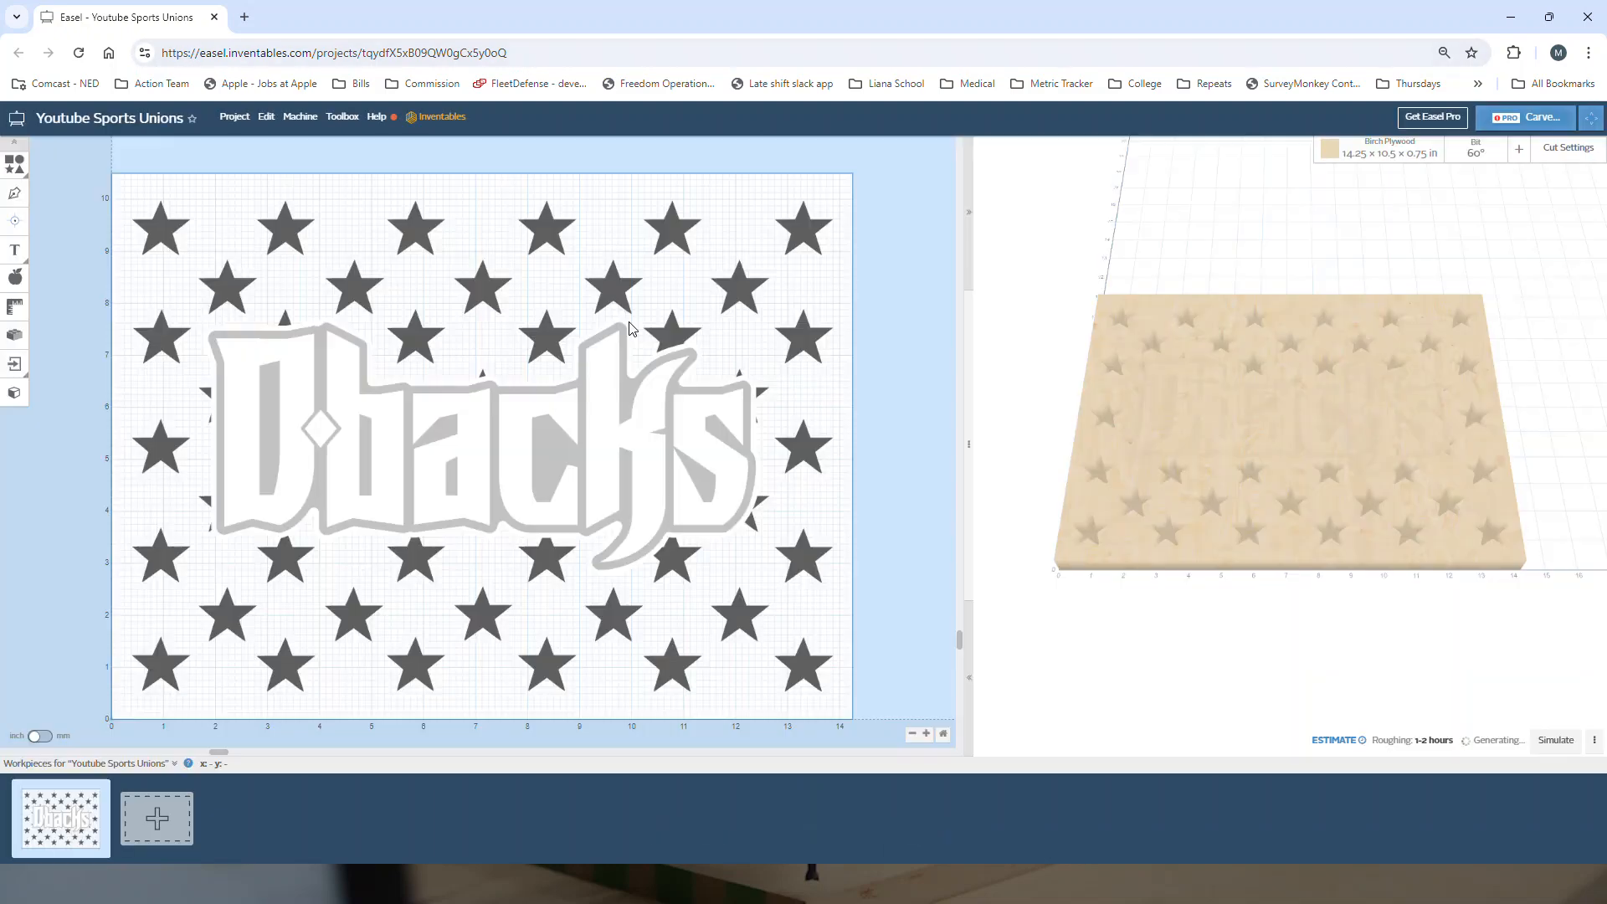
scroll(1169, 421, up, 5)
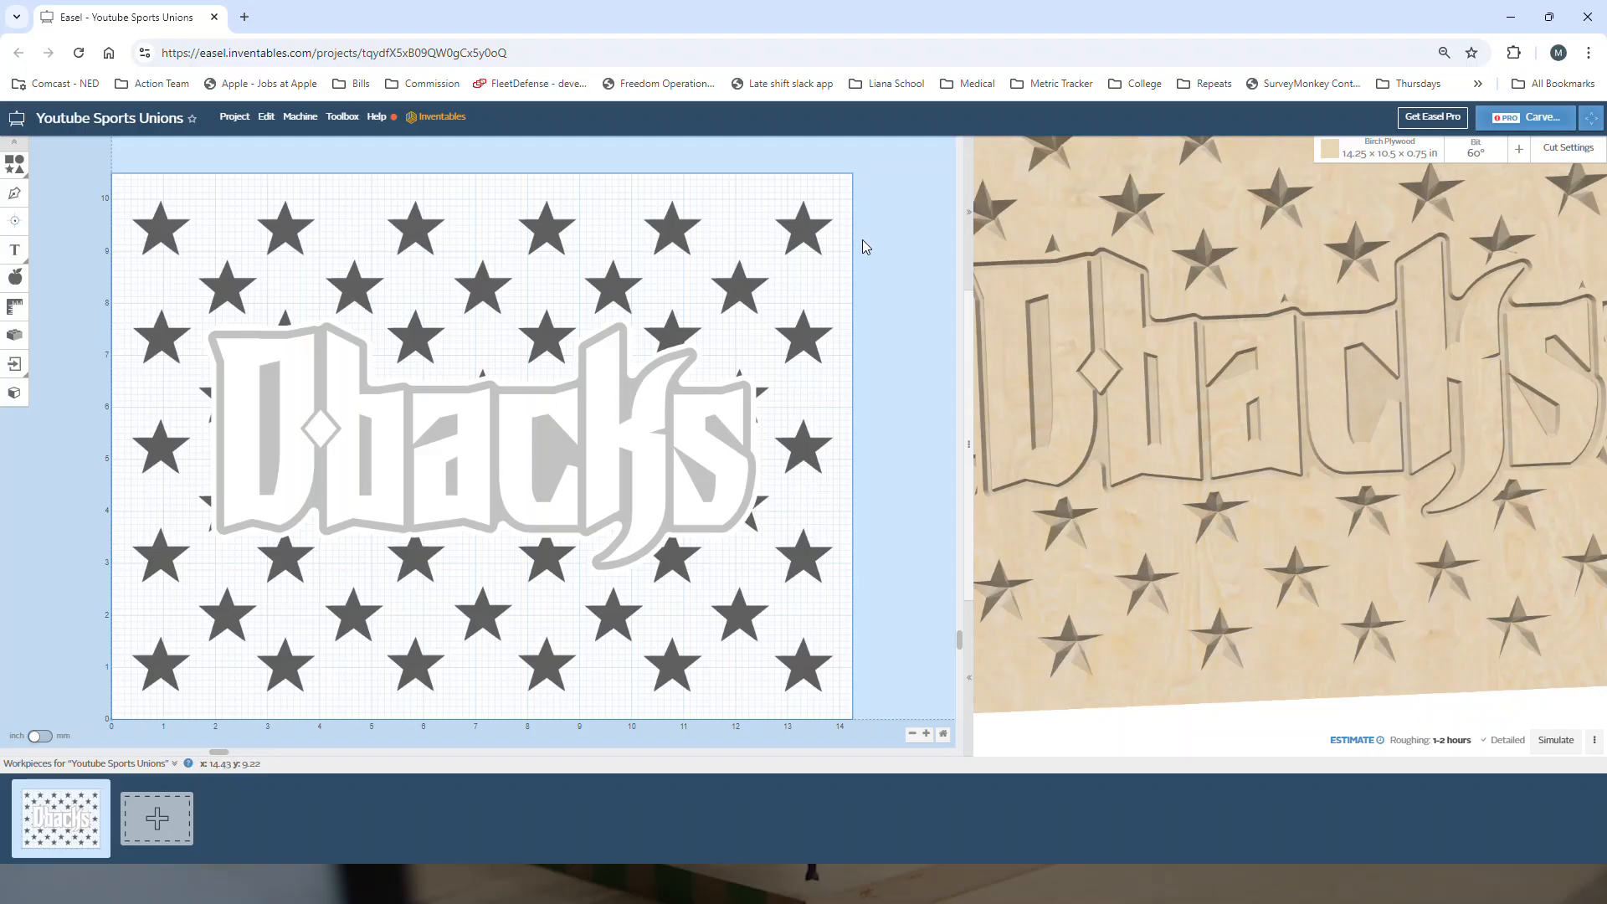
Enlarge the Dbacks wordmark, diamond and flat border together, without the stars, to about 11.94 in wide and 5.52 in high.
key(ctrl+a)
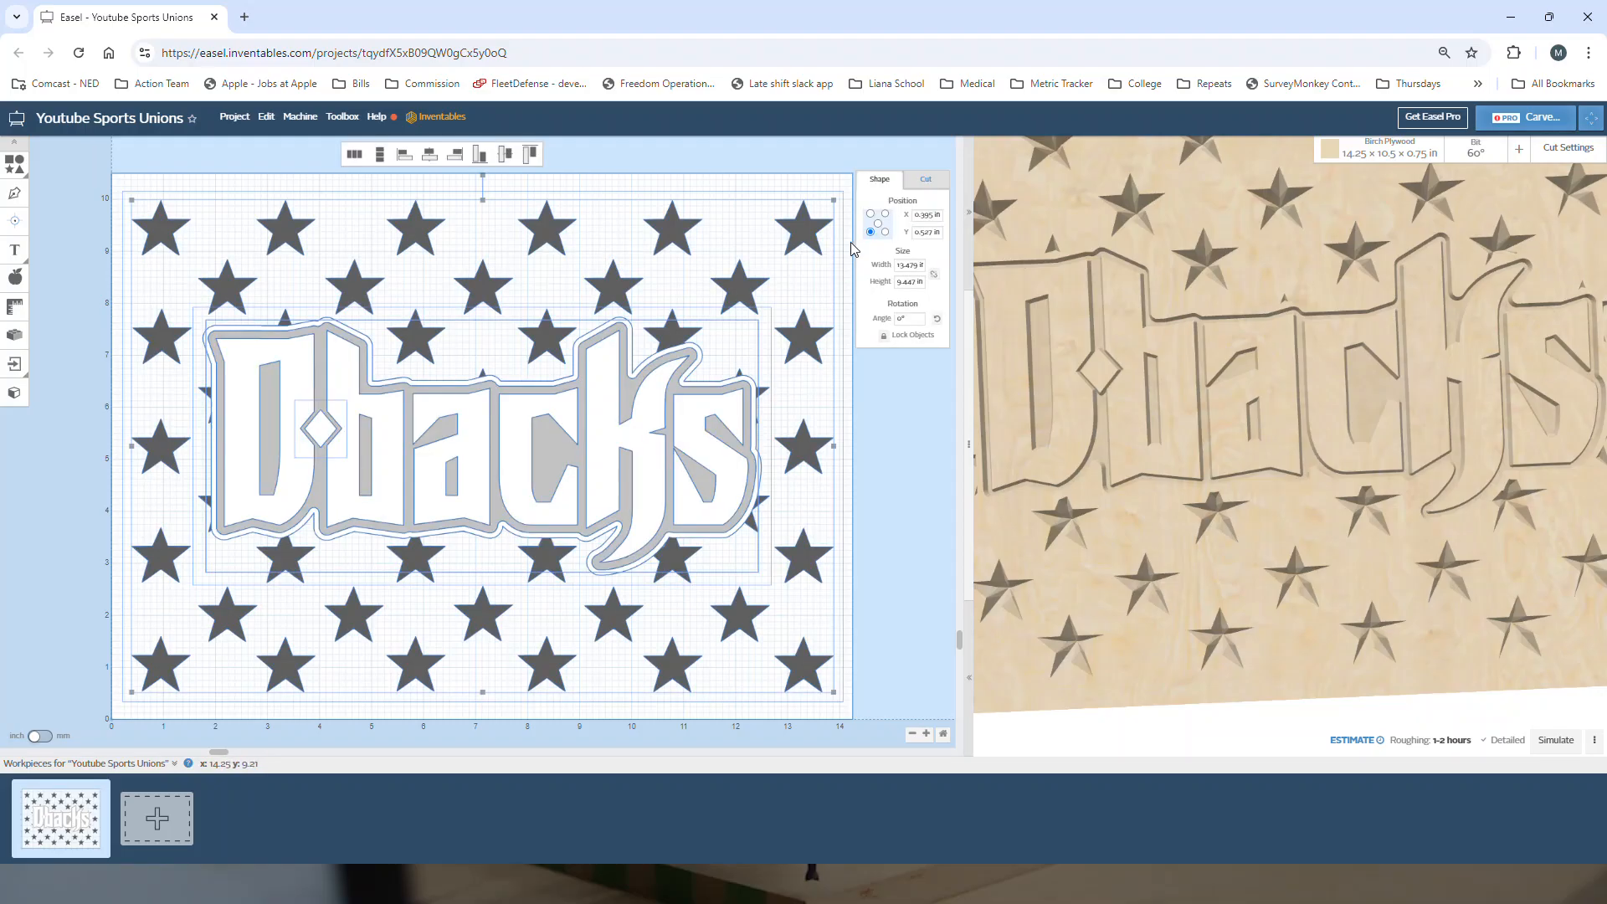
shift+click(804, 226)
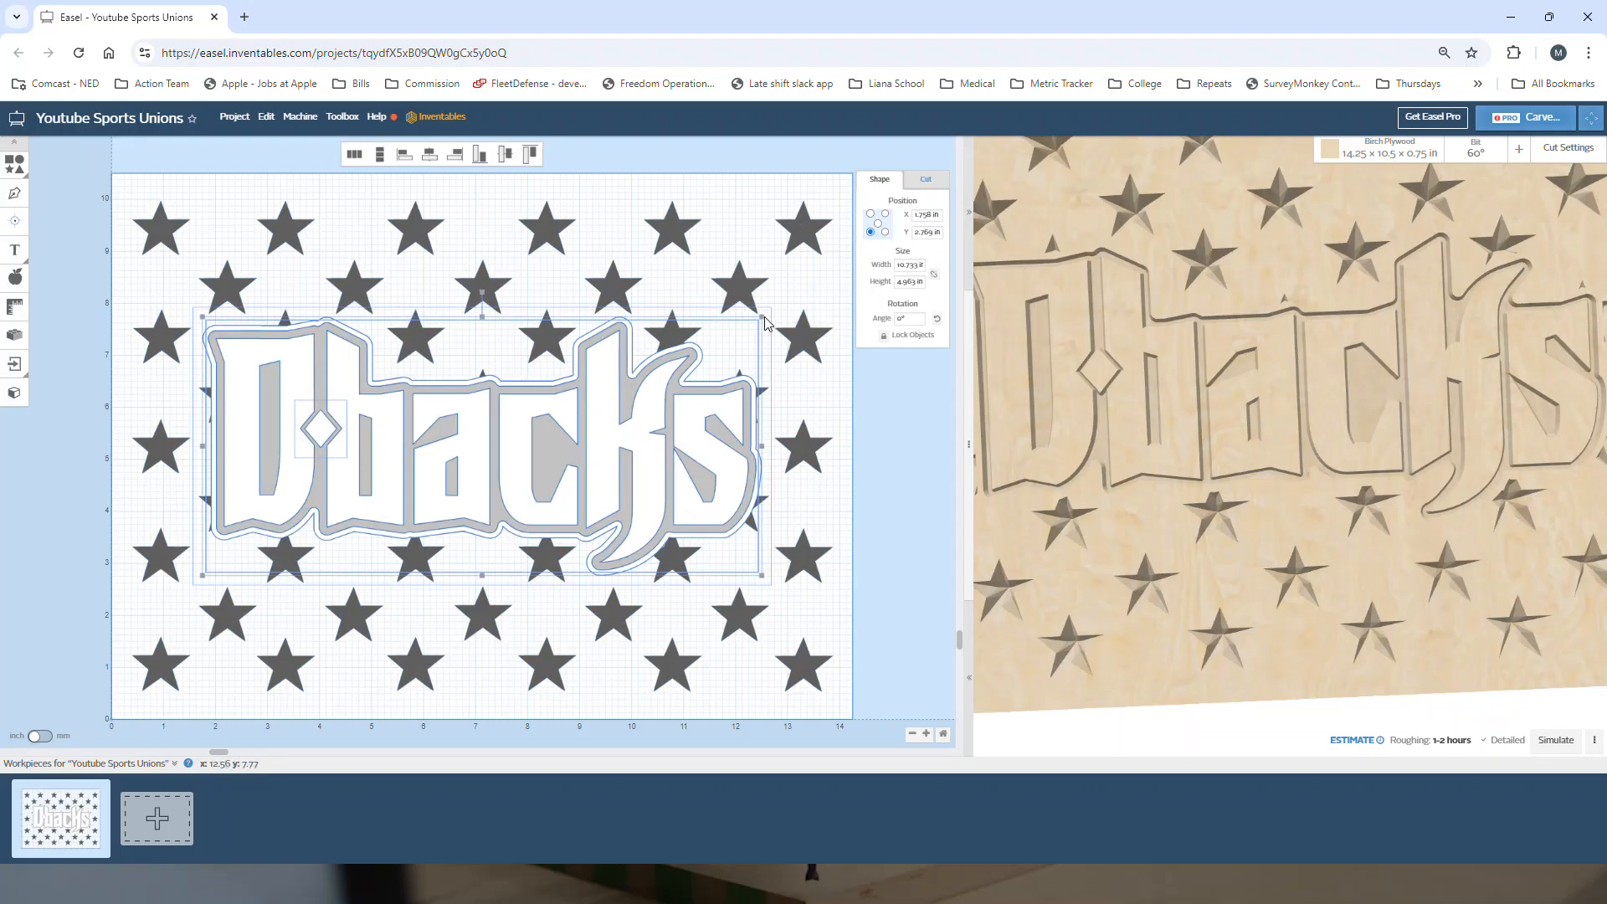
drag(763, 316, 794, 301)
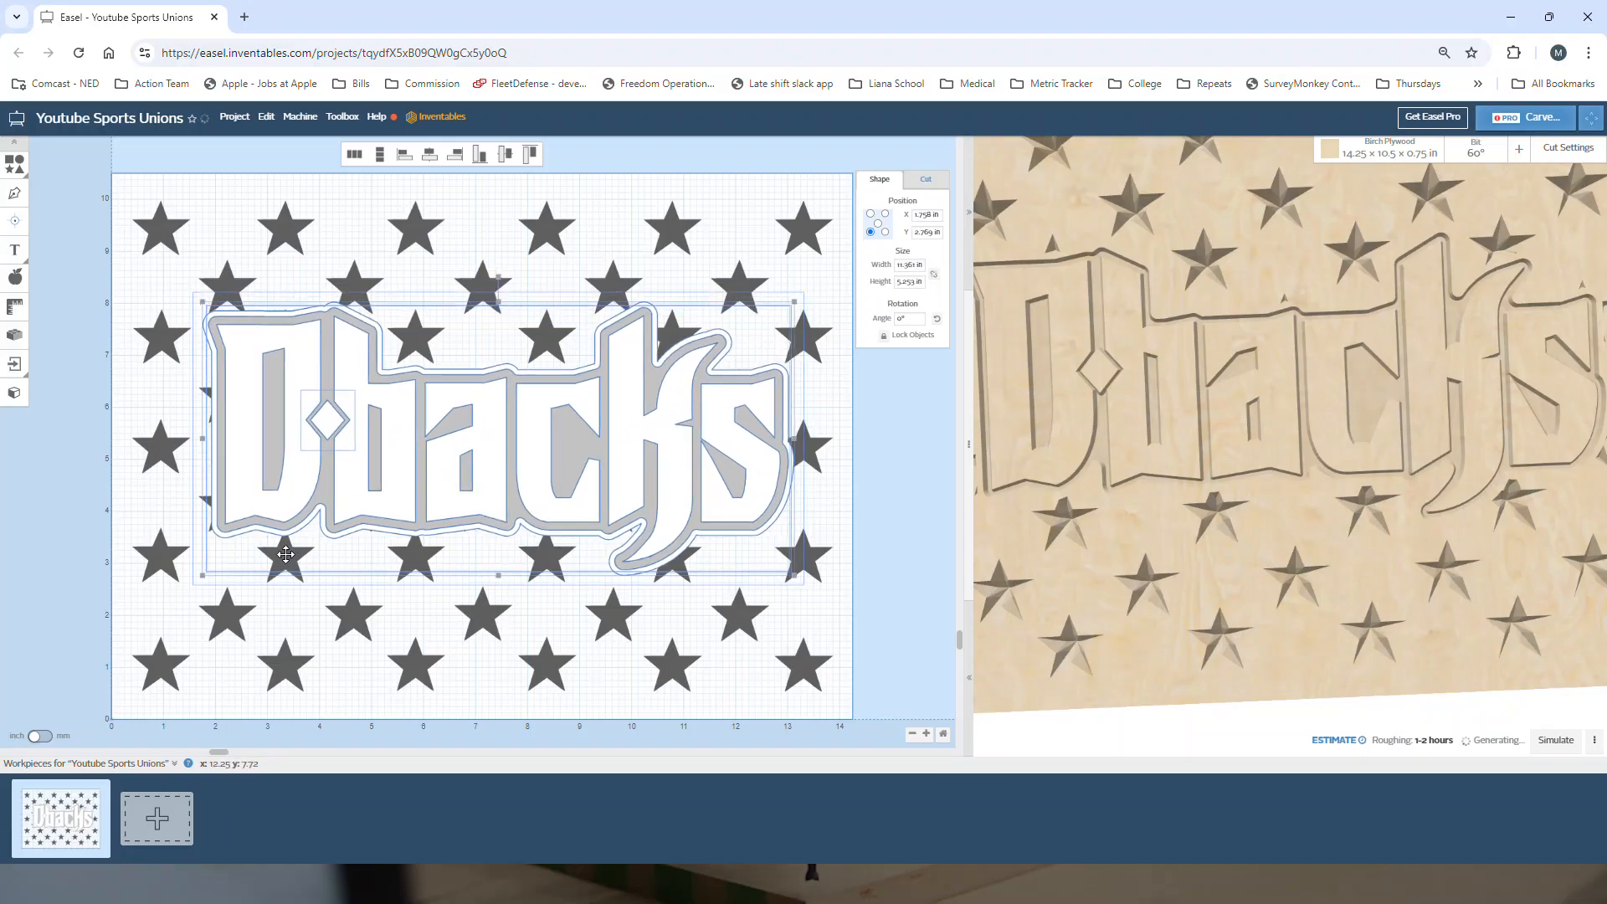
click(202, 579)
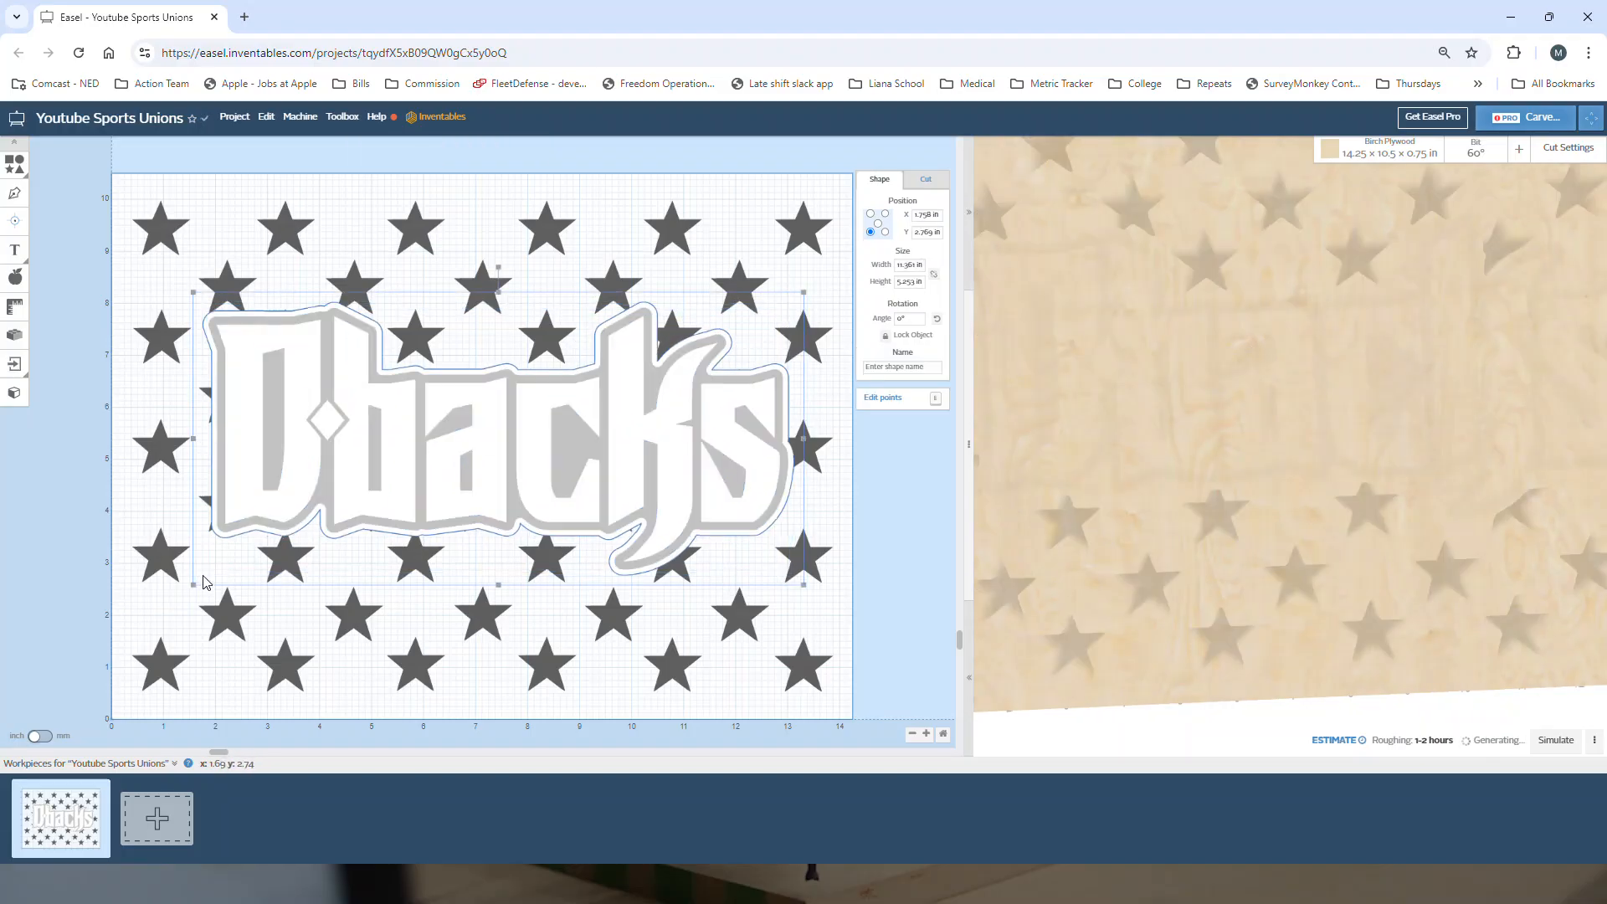
key(ctrl+a)
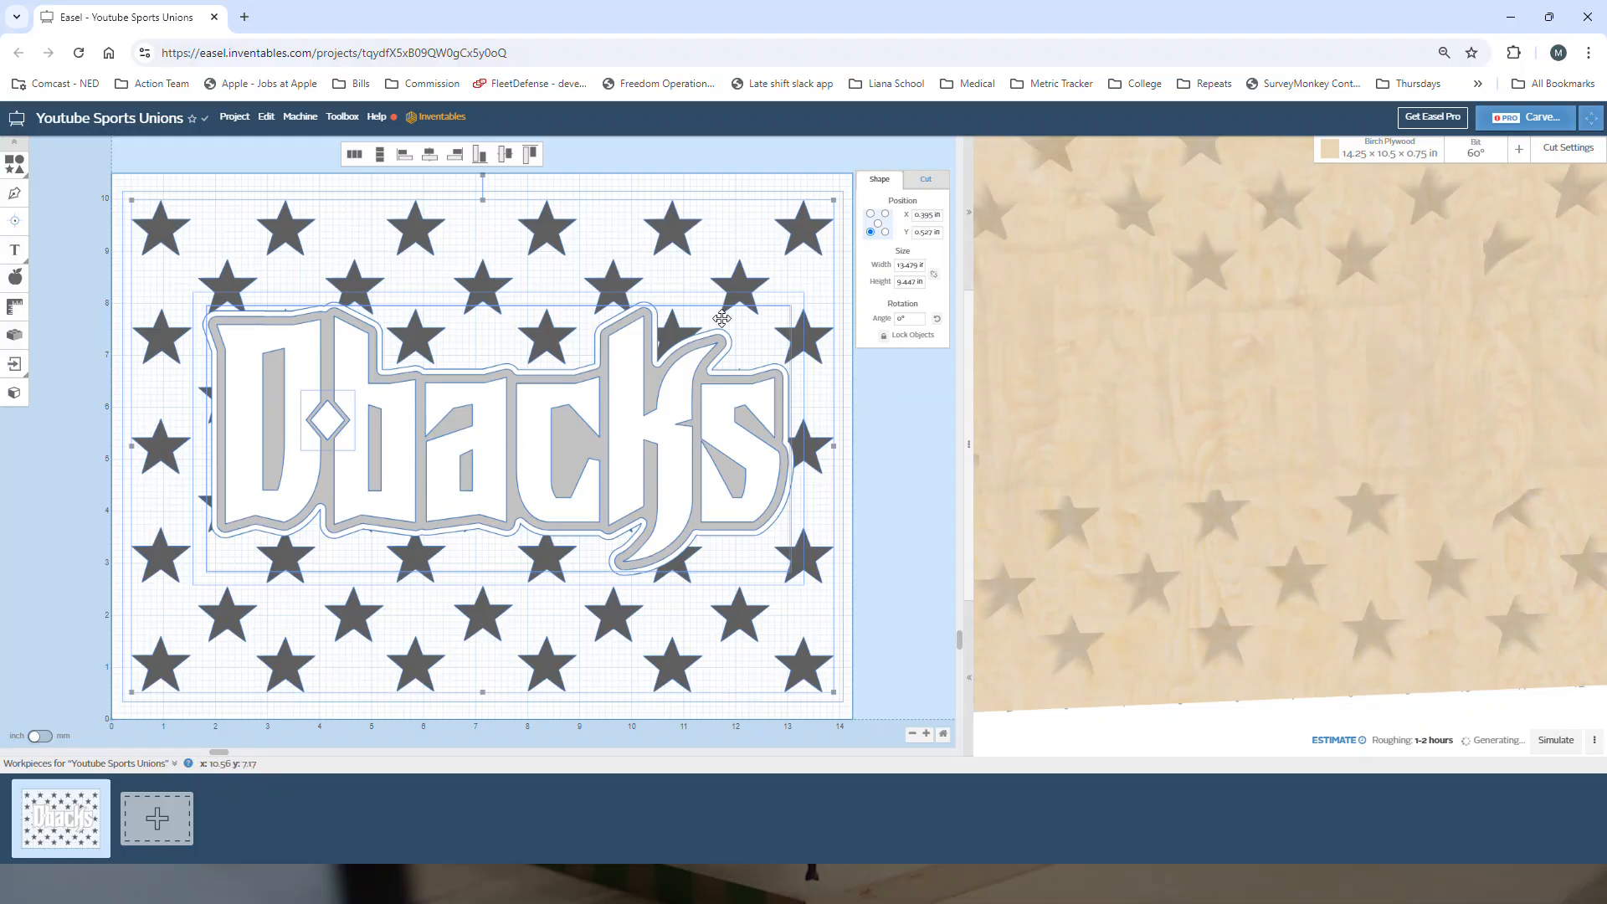
shift+click(797, 231)
drag(202, 576, 177, 597)
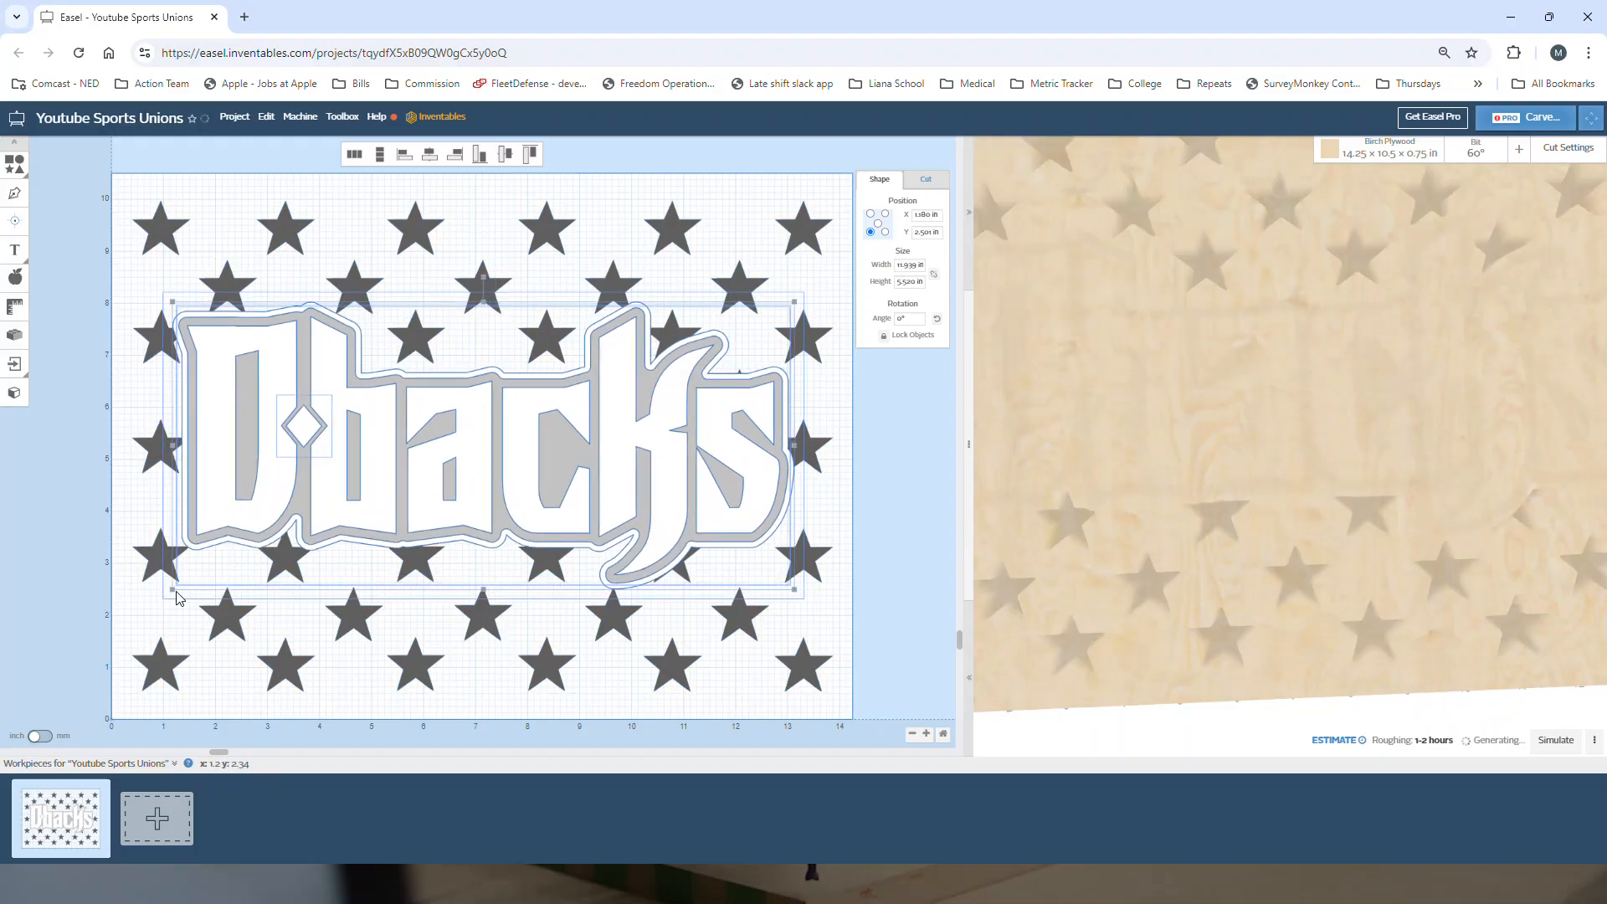
Center the enlarged wordmark group on the material and clear the selection.
click(266, 116)
click(316, 485)
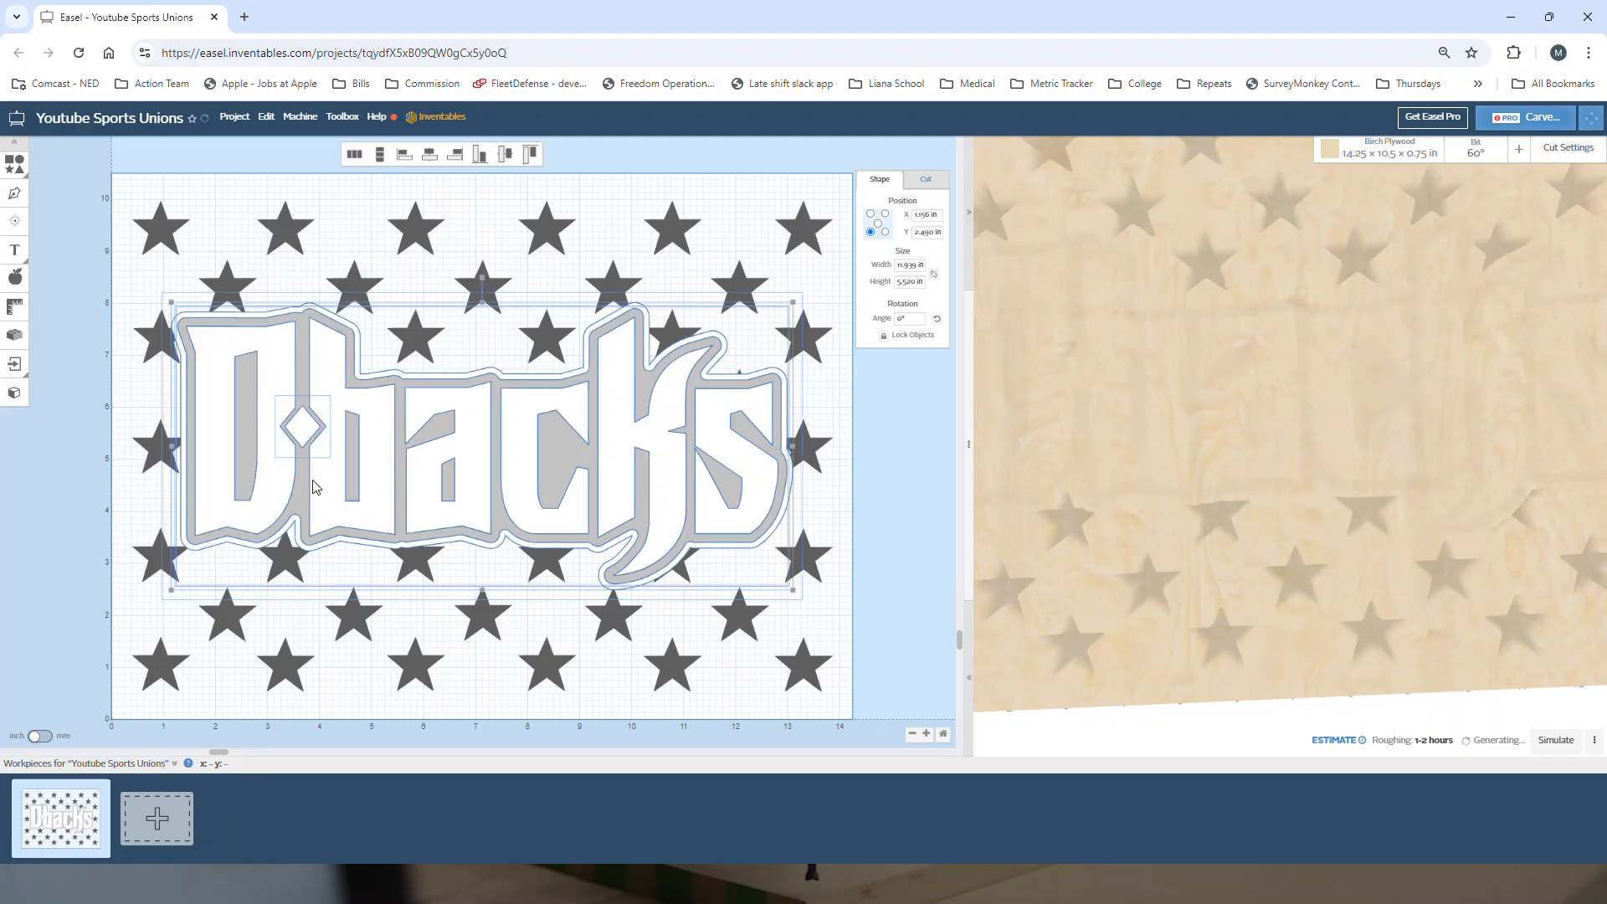
click(895, 536)
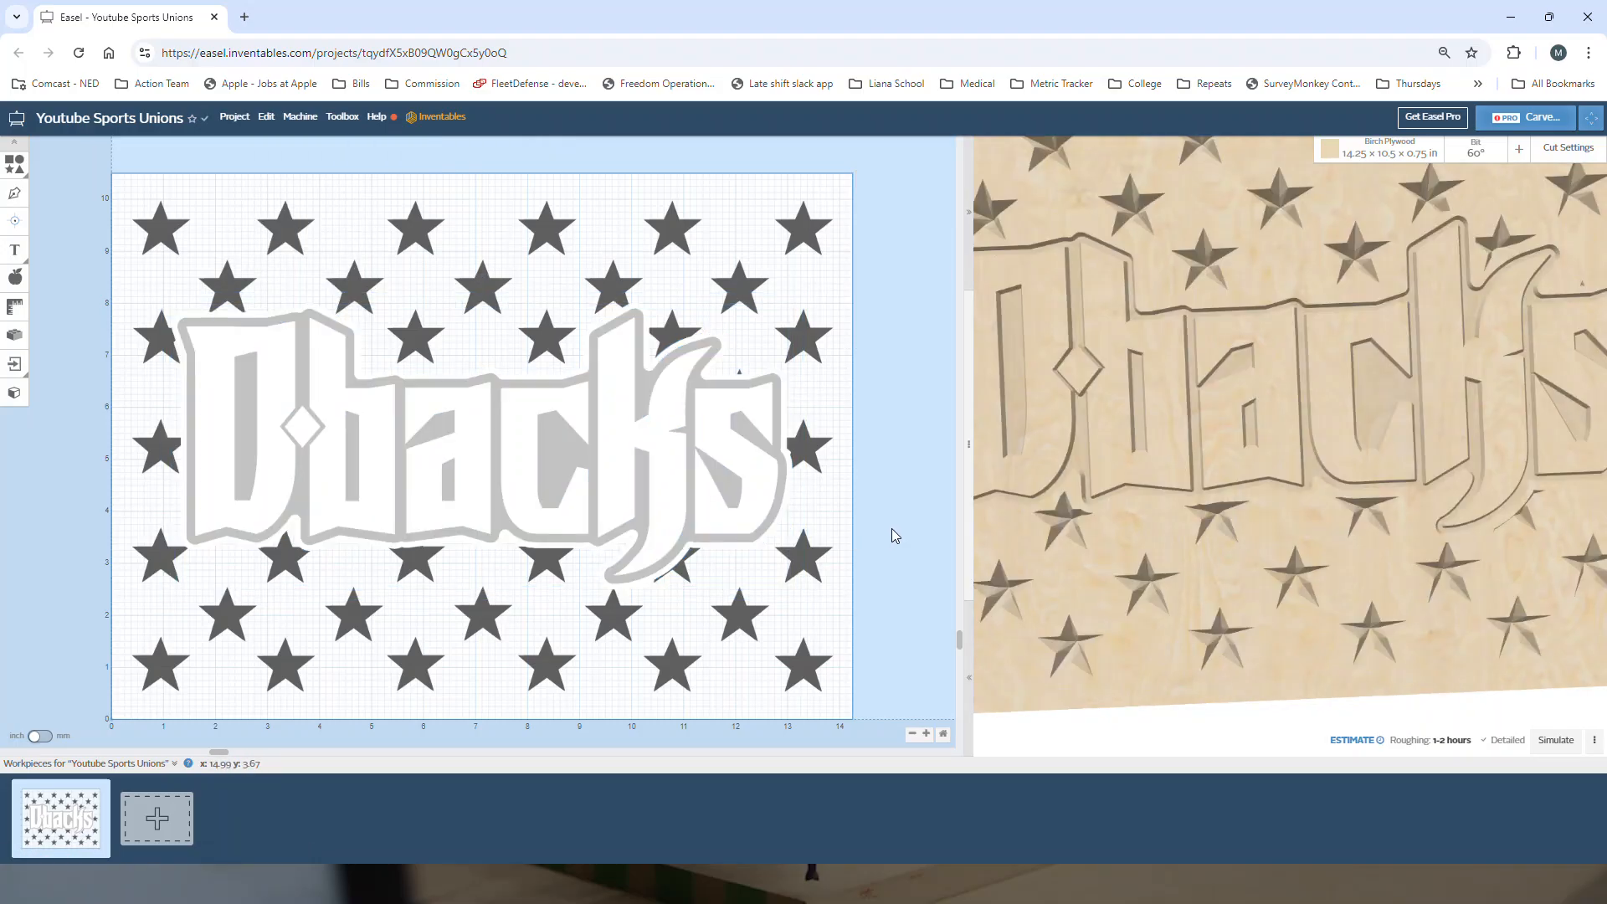
Add points to the flat border above the s and pull one upward to cover the leftover star tip.
scroll(774, 374, up, 5)
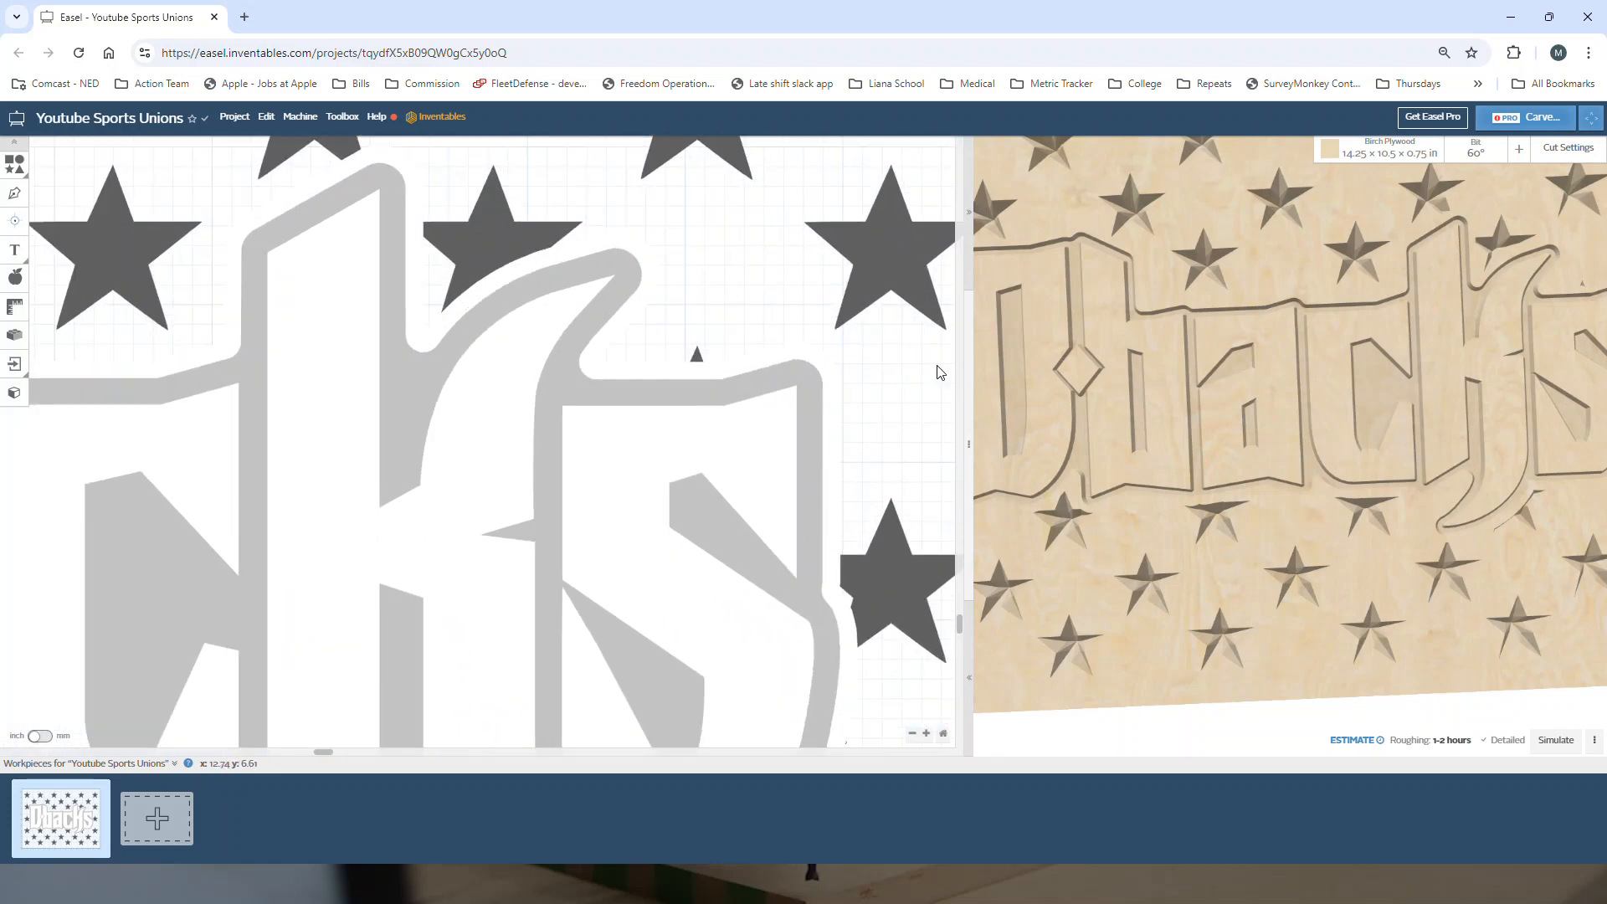
right_drag(1532, 367, 1330, 379)
scroll(1261, 307, up, 5)
scroll(1258, 329, up, 4)
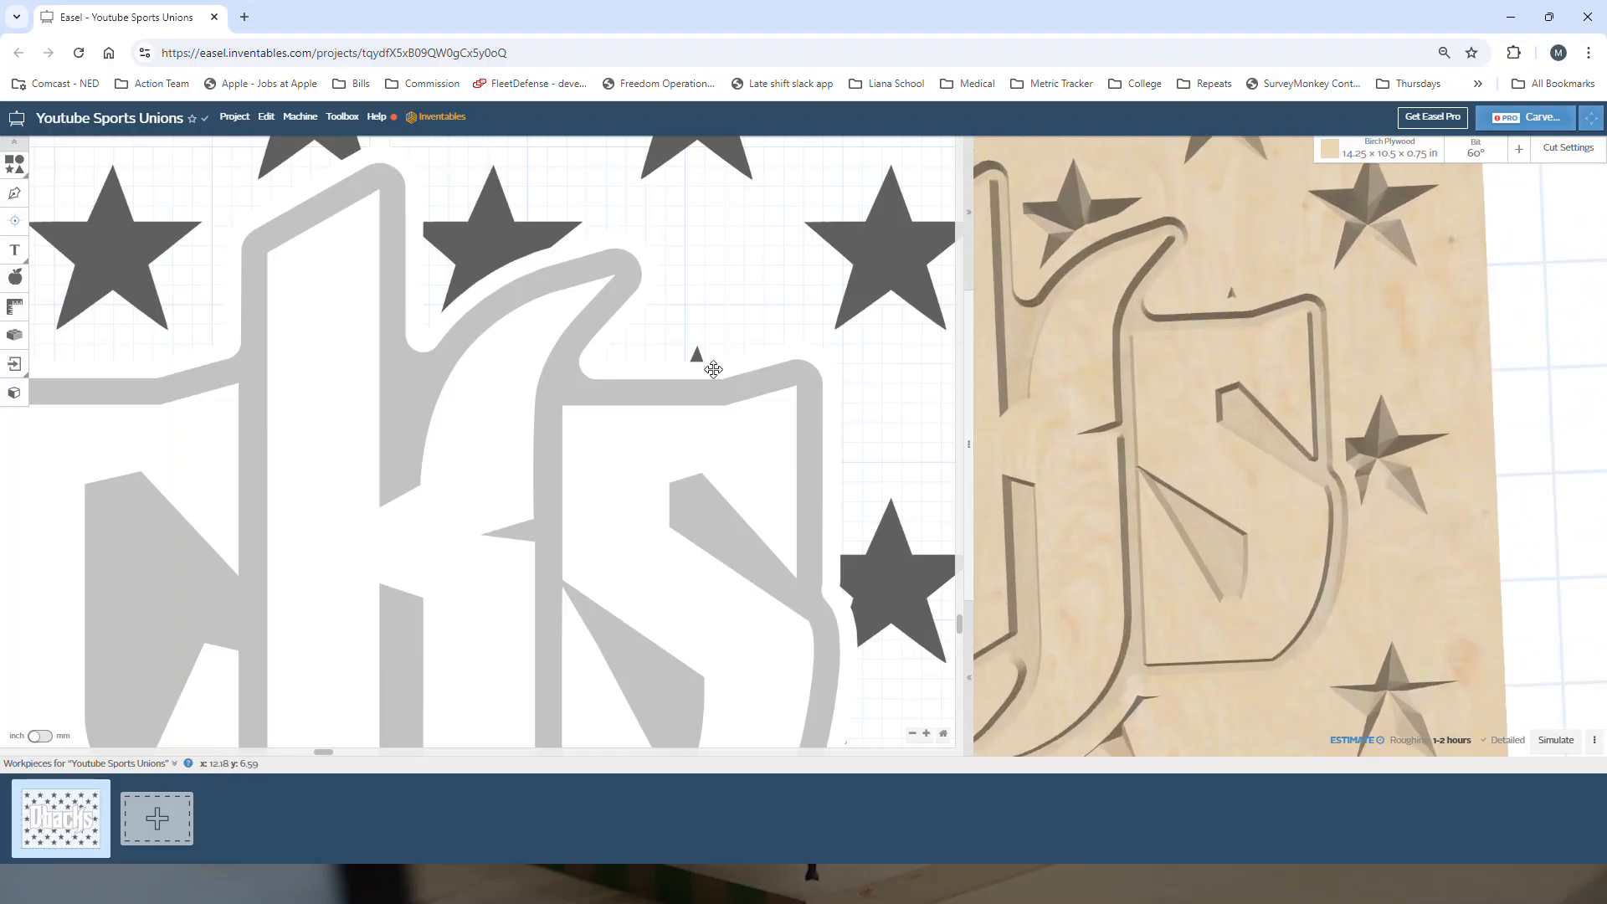
double_click(697, 365)
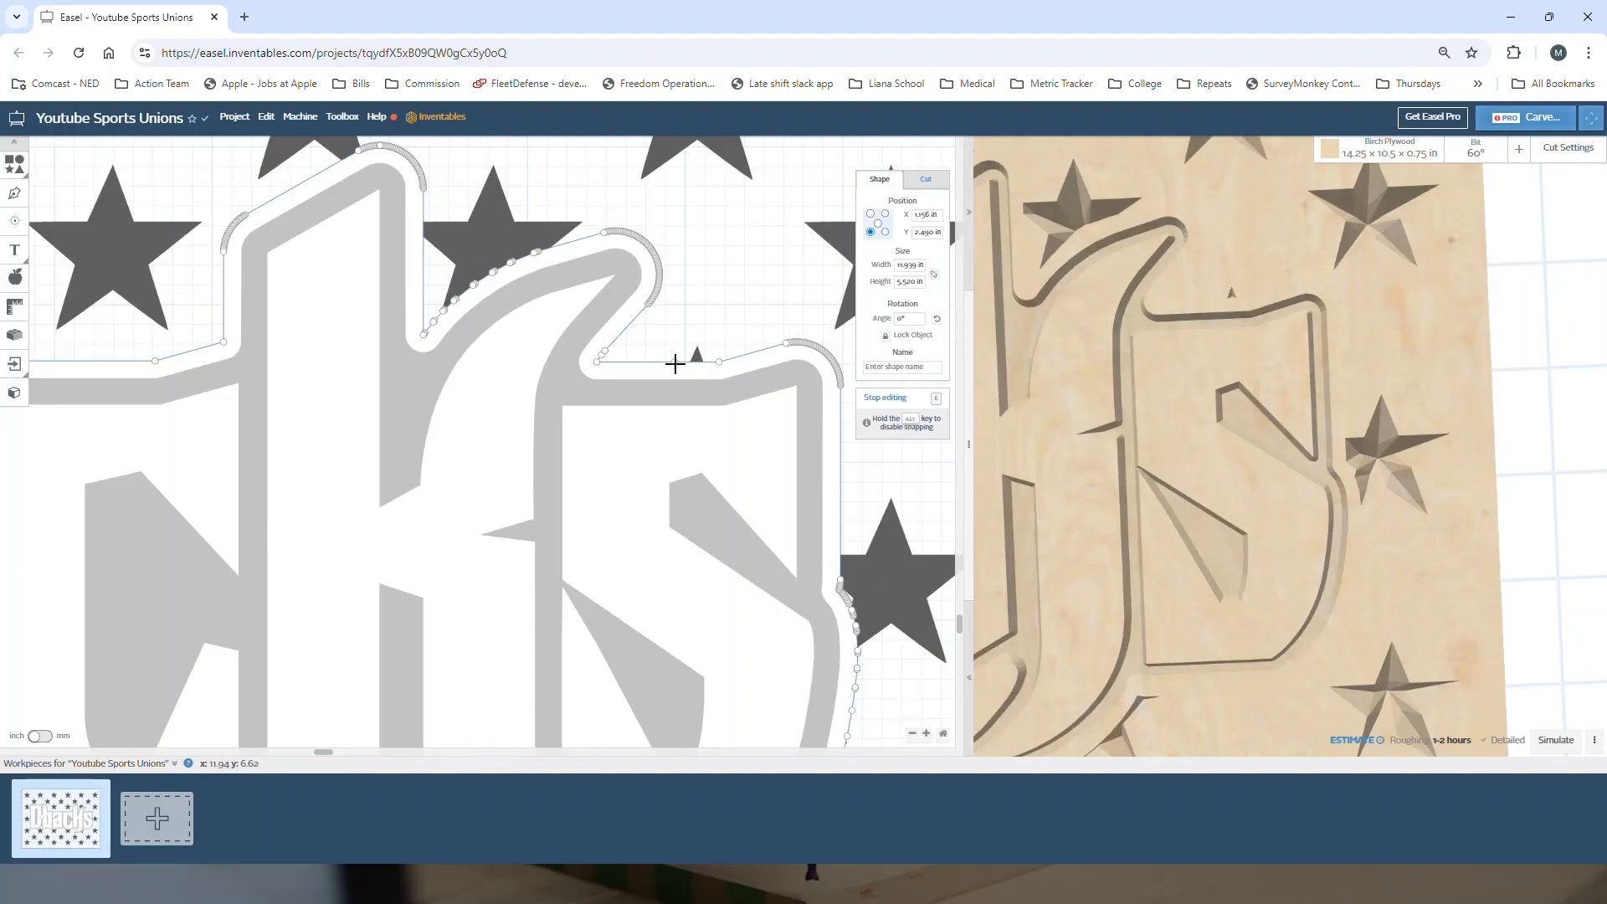
click(674, 362)
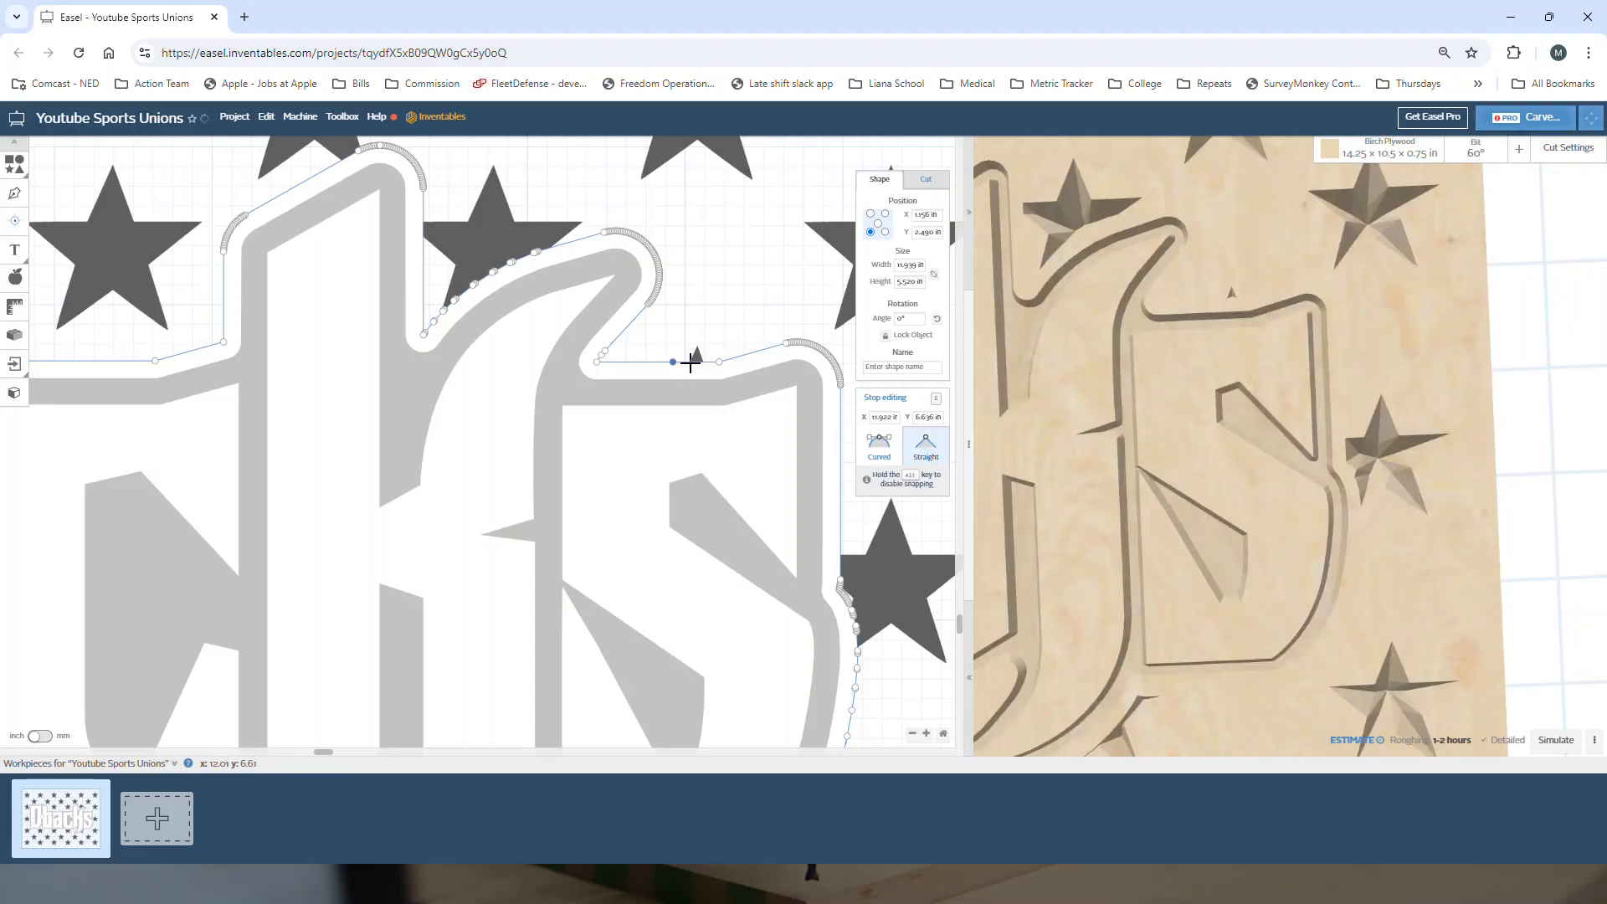
click(697, 362)
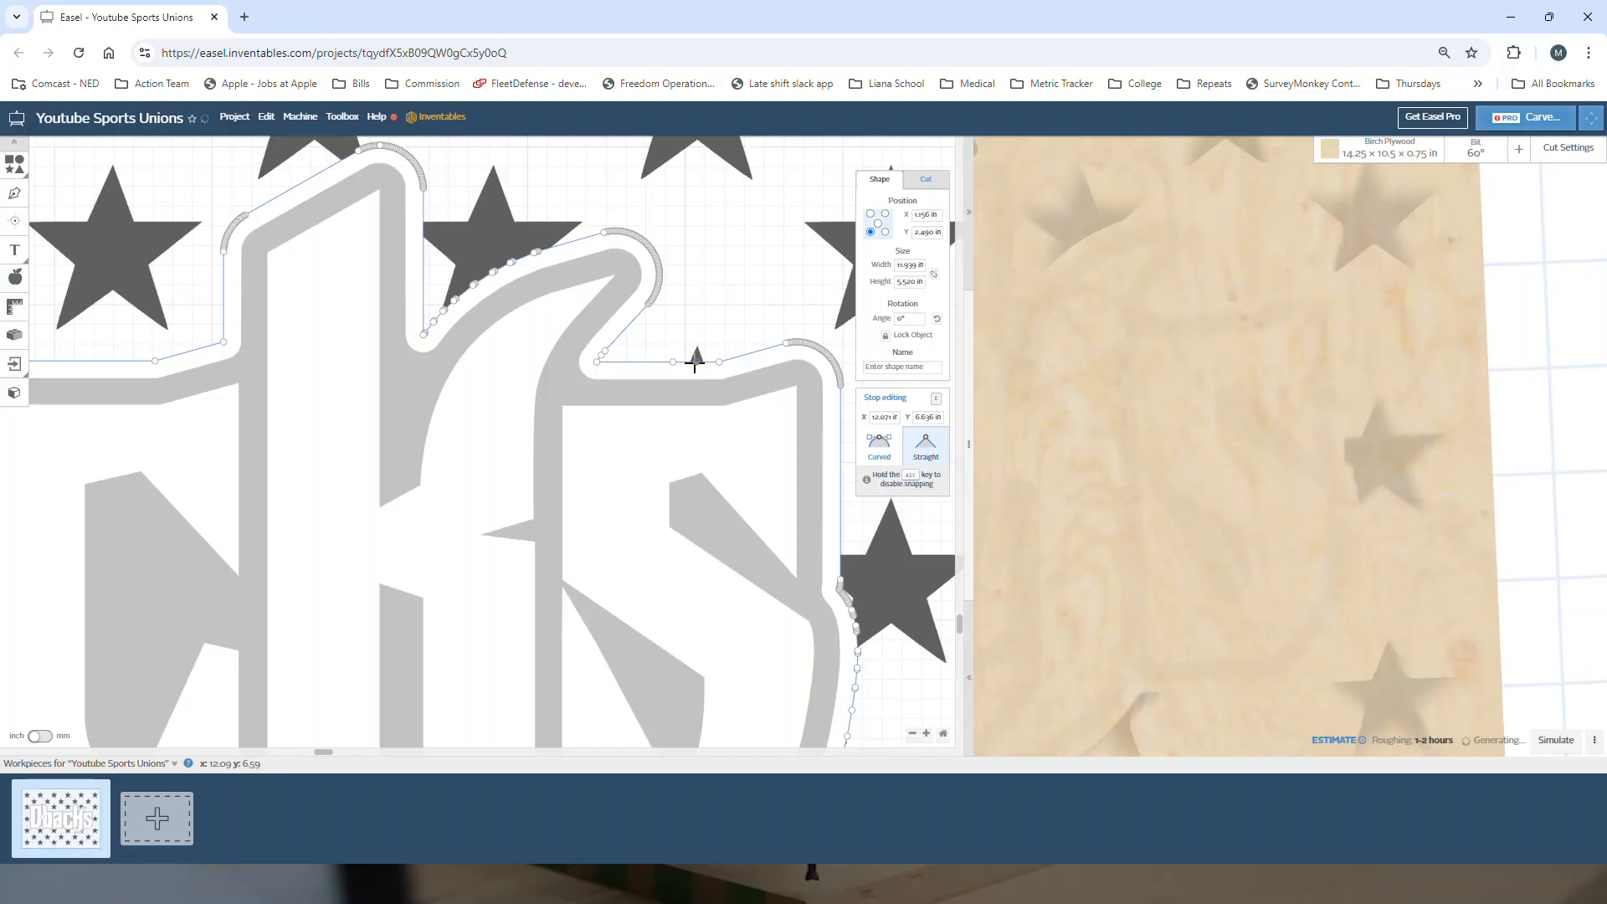
drag(697, 362, 695, 334)
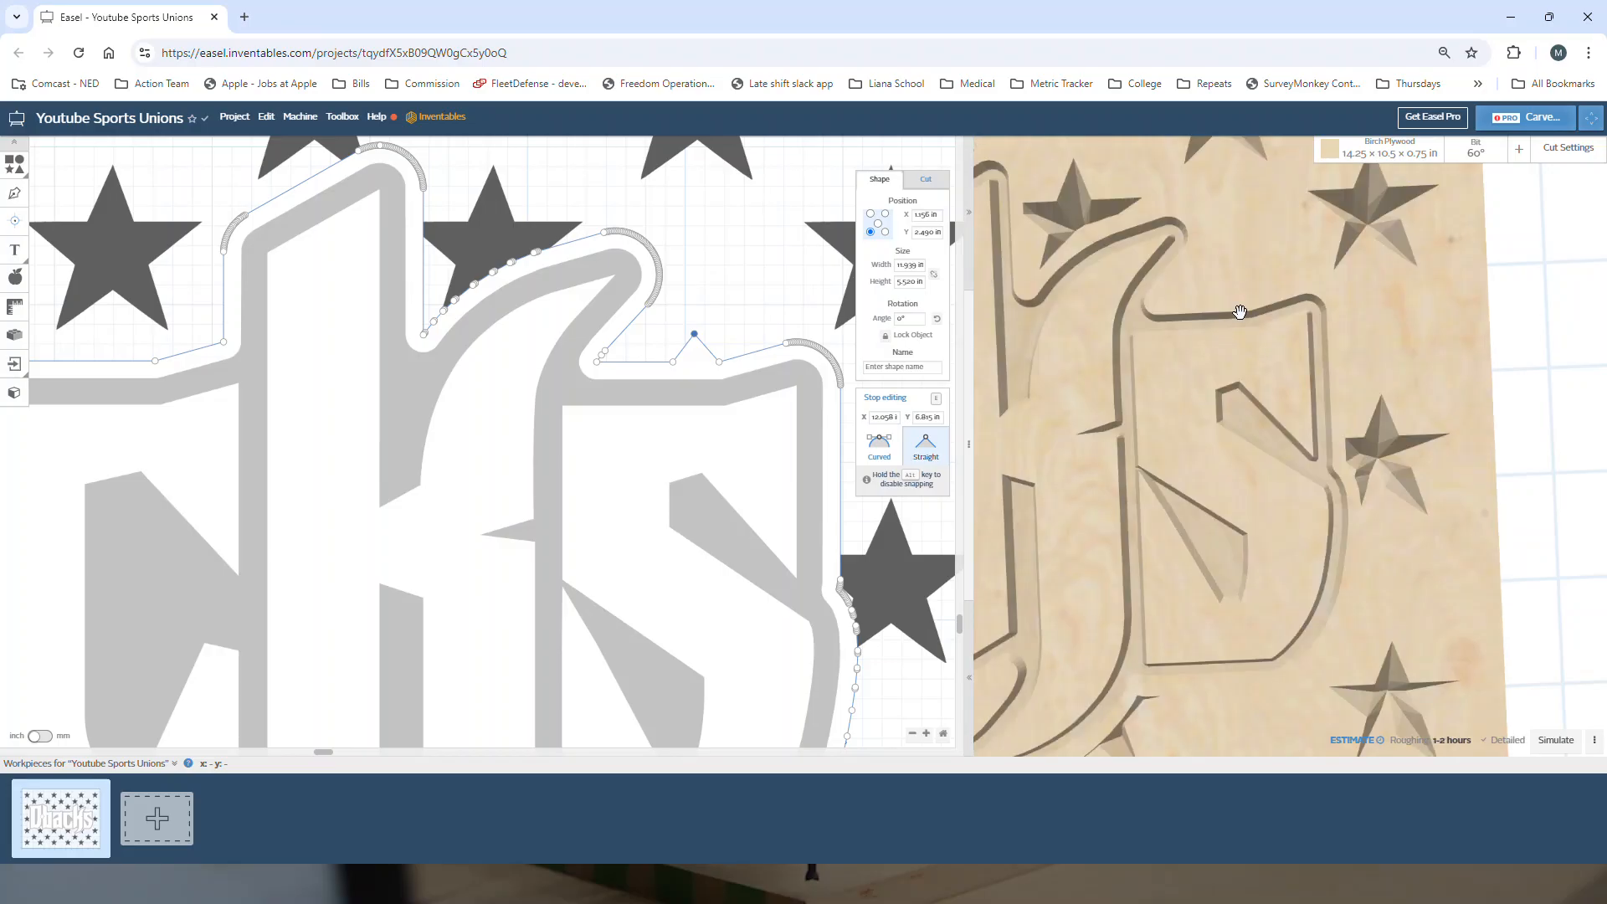
Add border points beneath the k's tail and pull them outward over the thin lower-left arm of the partly covered star.
scroll(732, 544, down, 4)
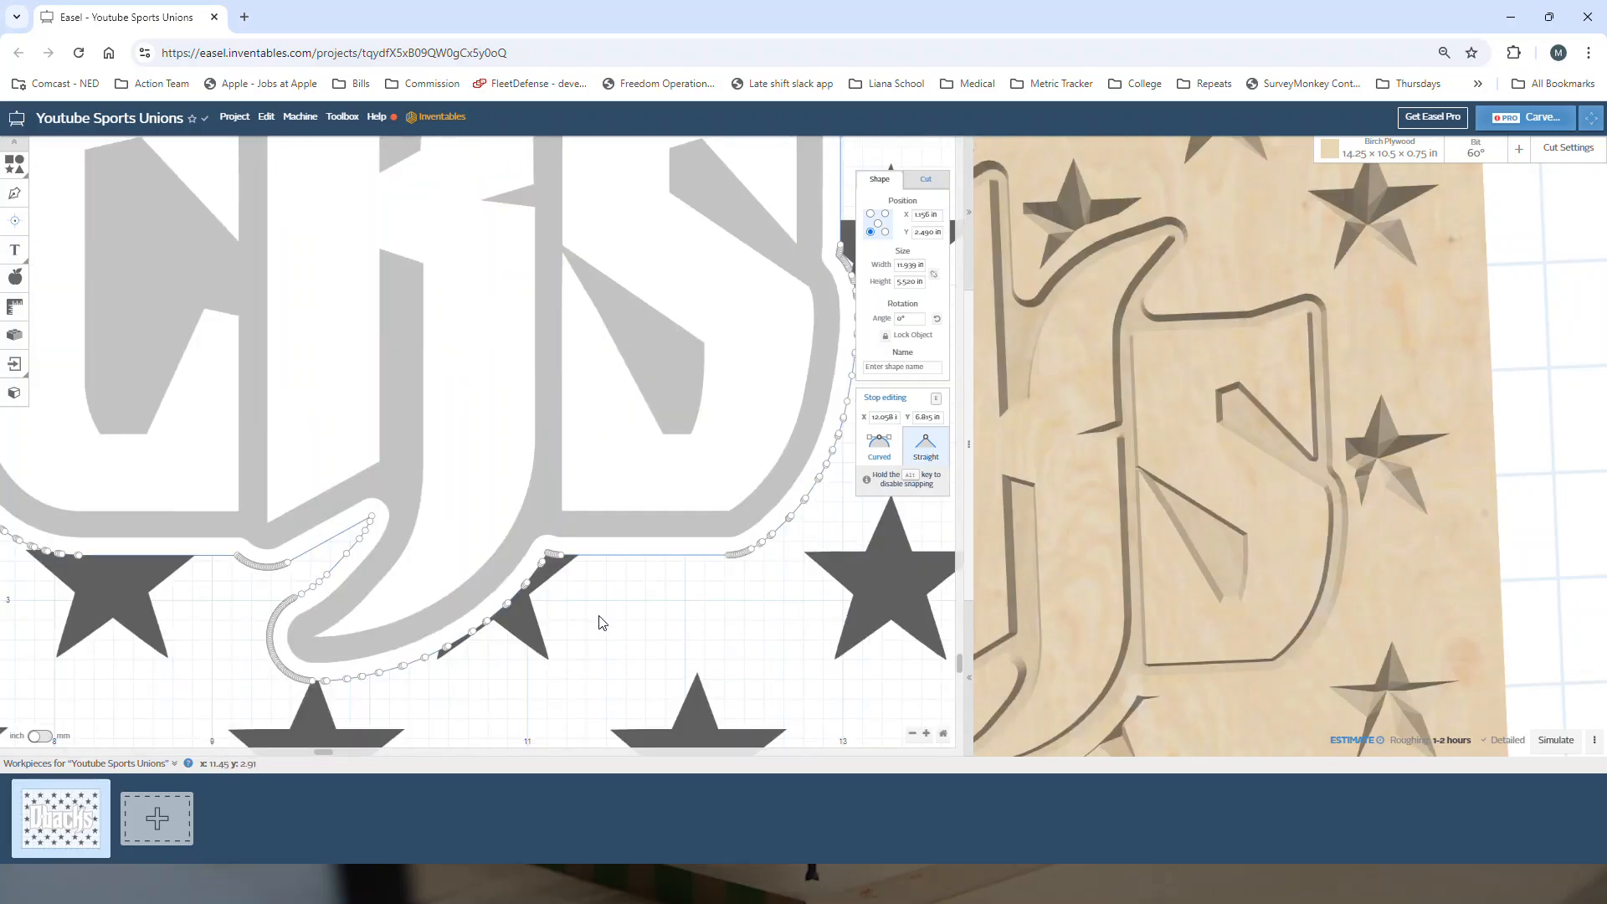
drag(1069, 564, 1206, 649)
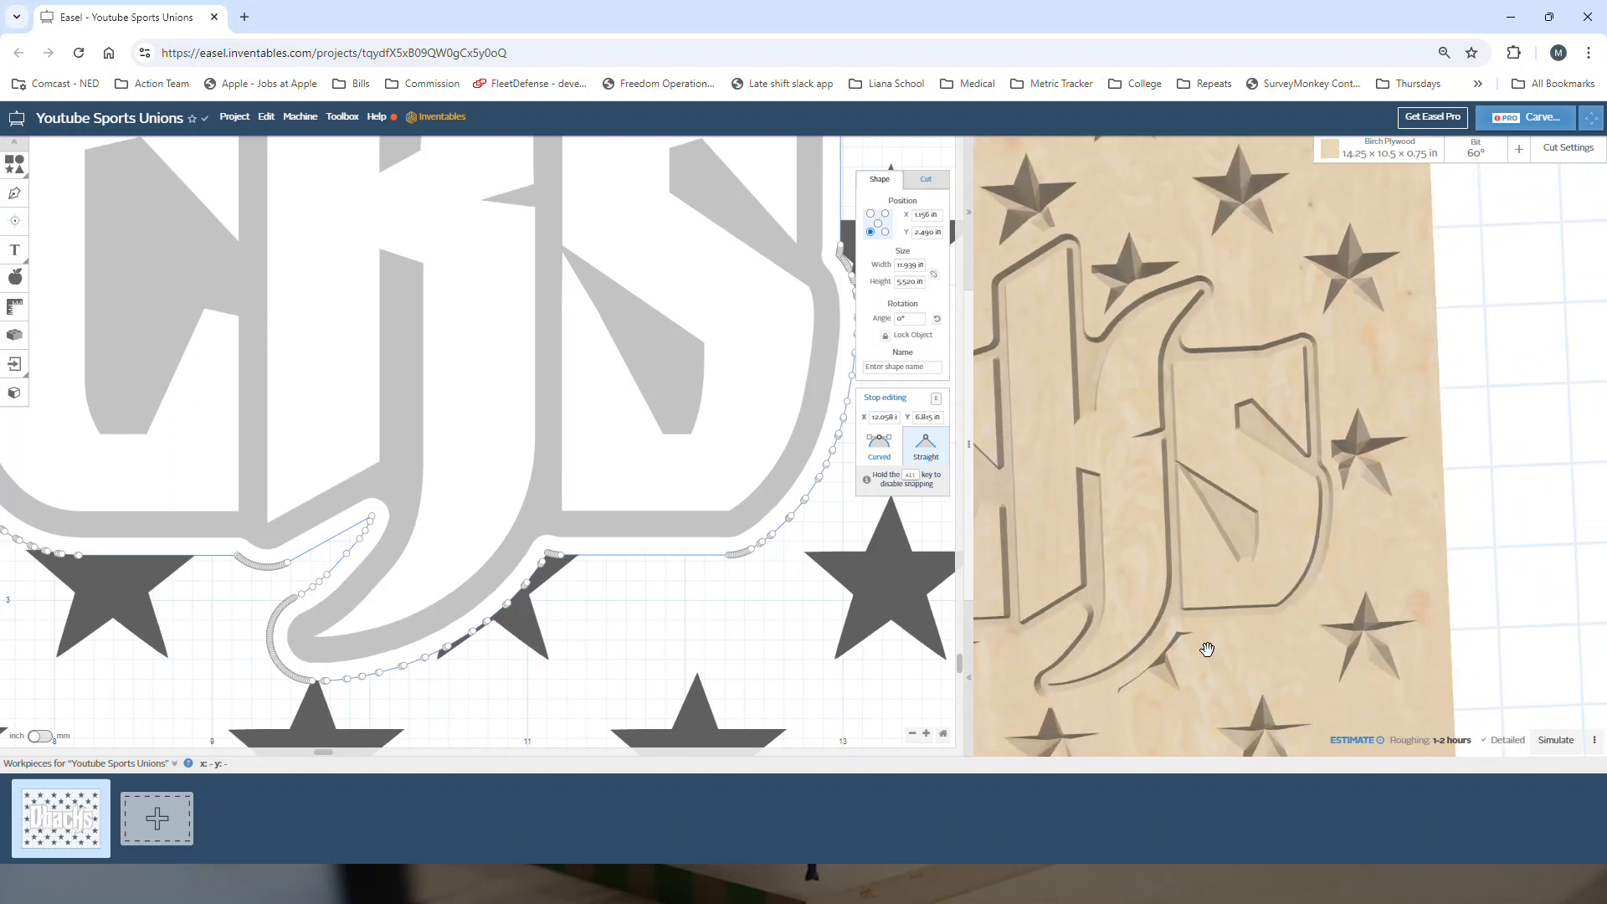
scroll(1181, 568, down, 5)
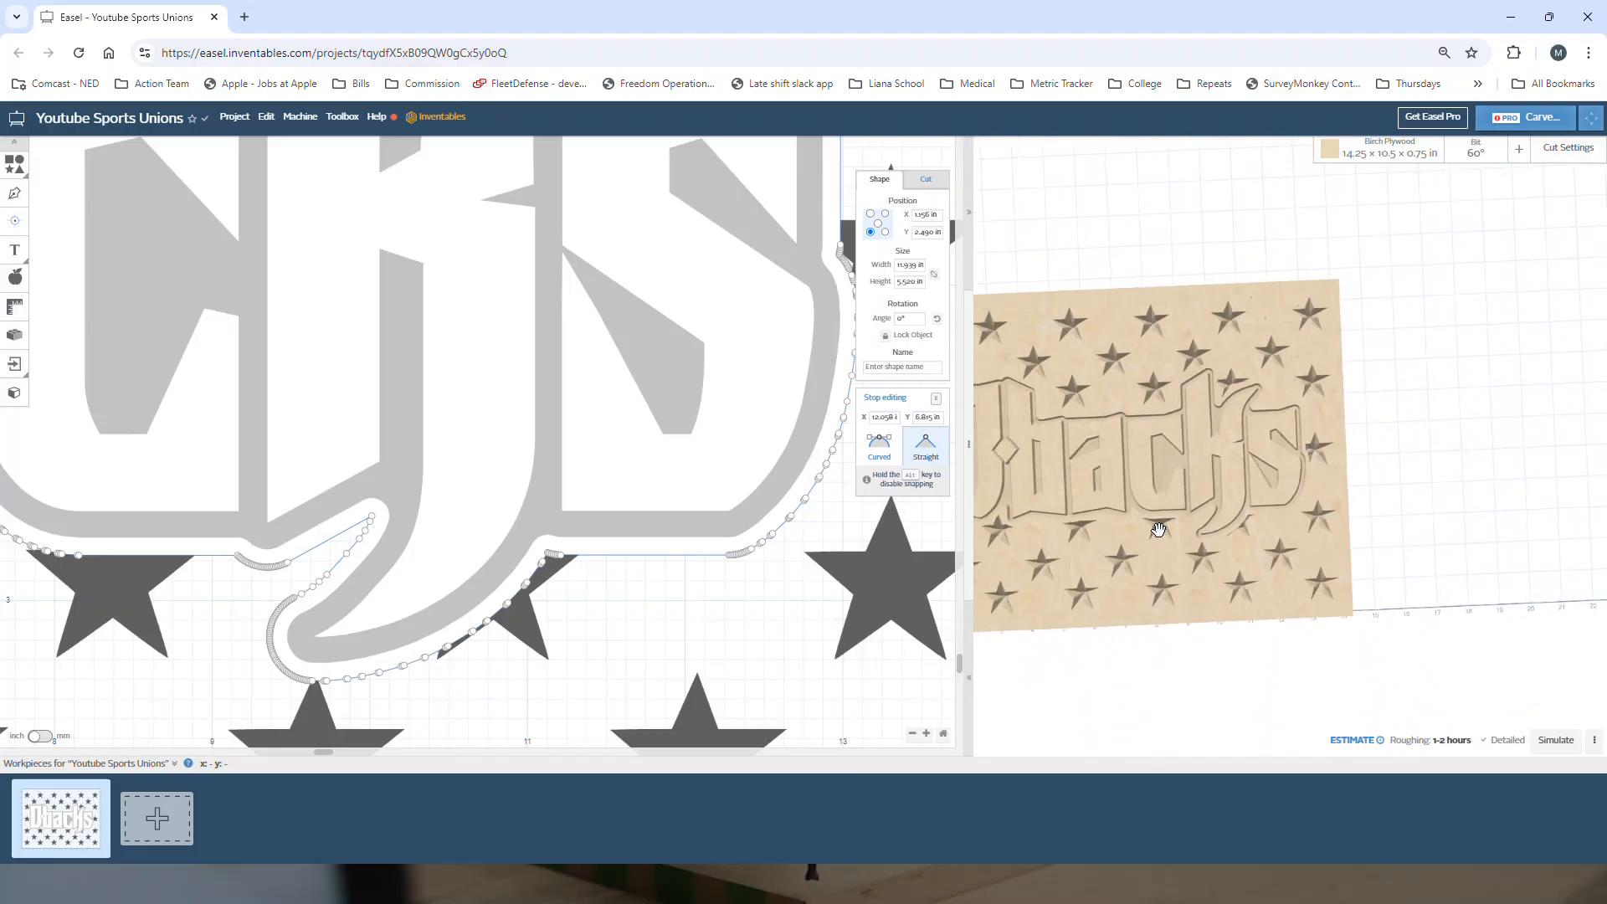
scroll(1160, 523, up, 5)
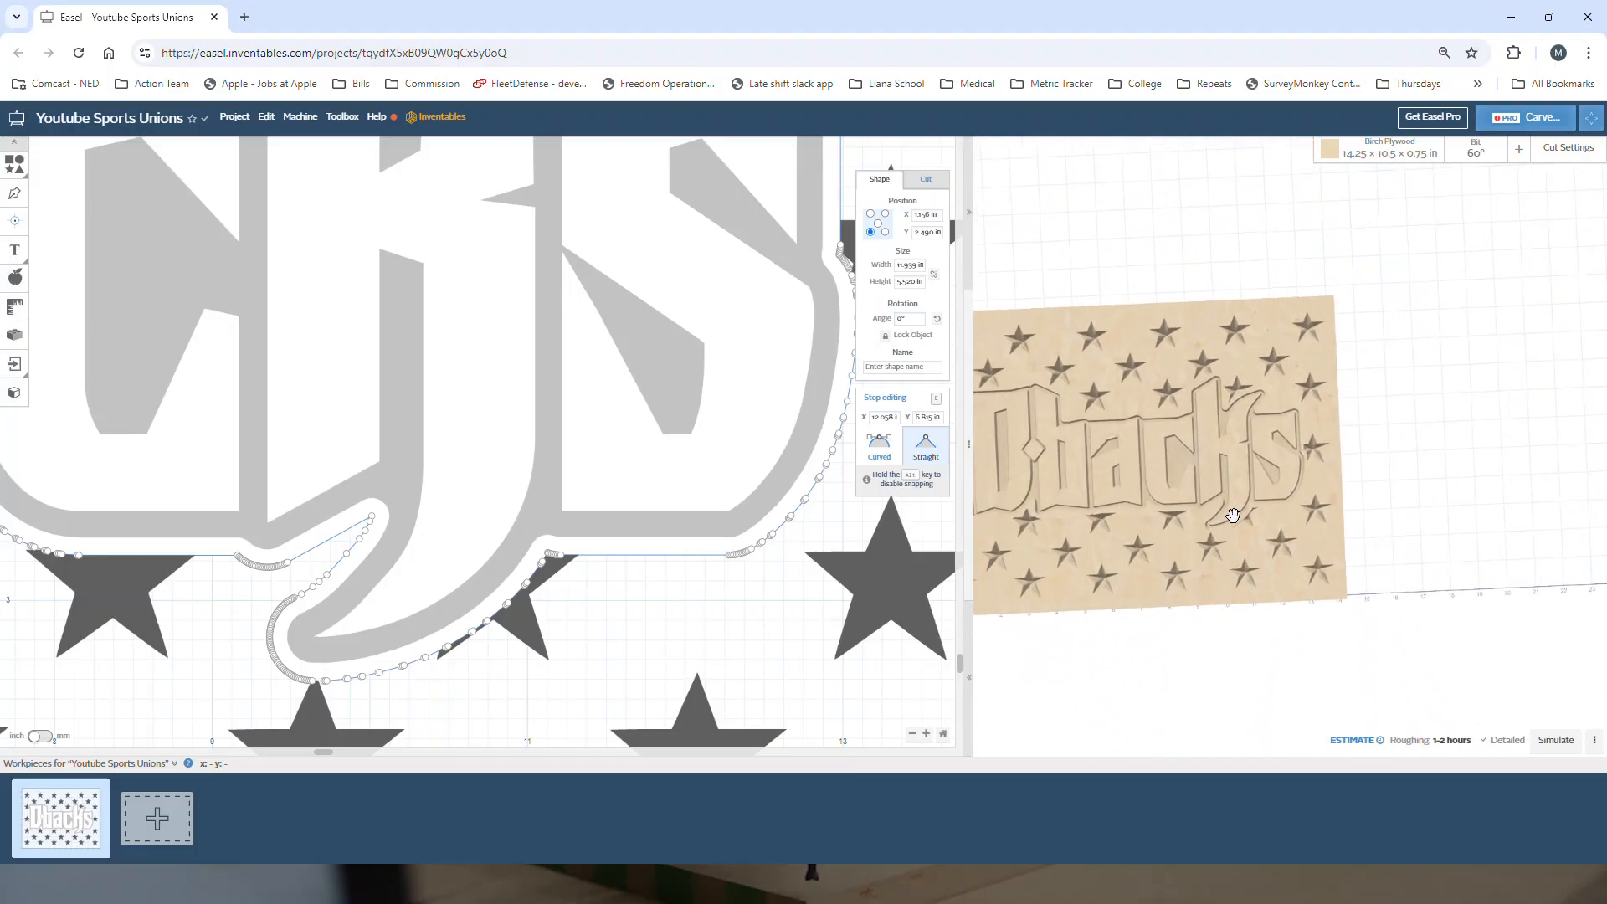
scroll(1246, 546, up, 3)
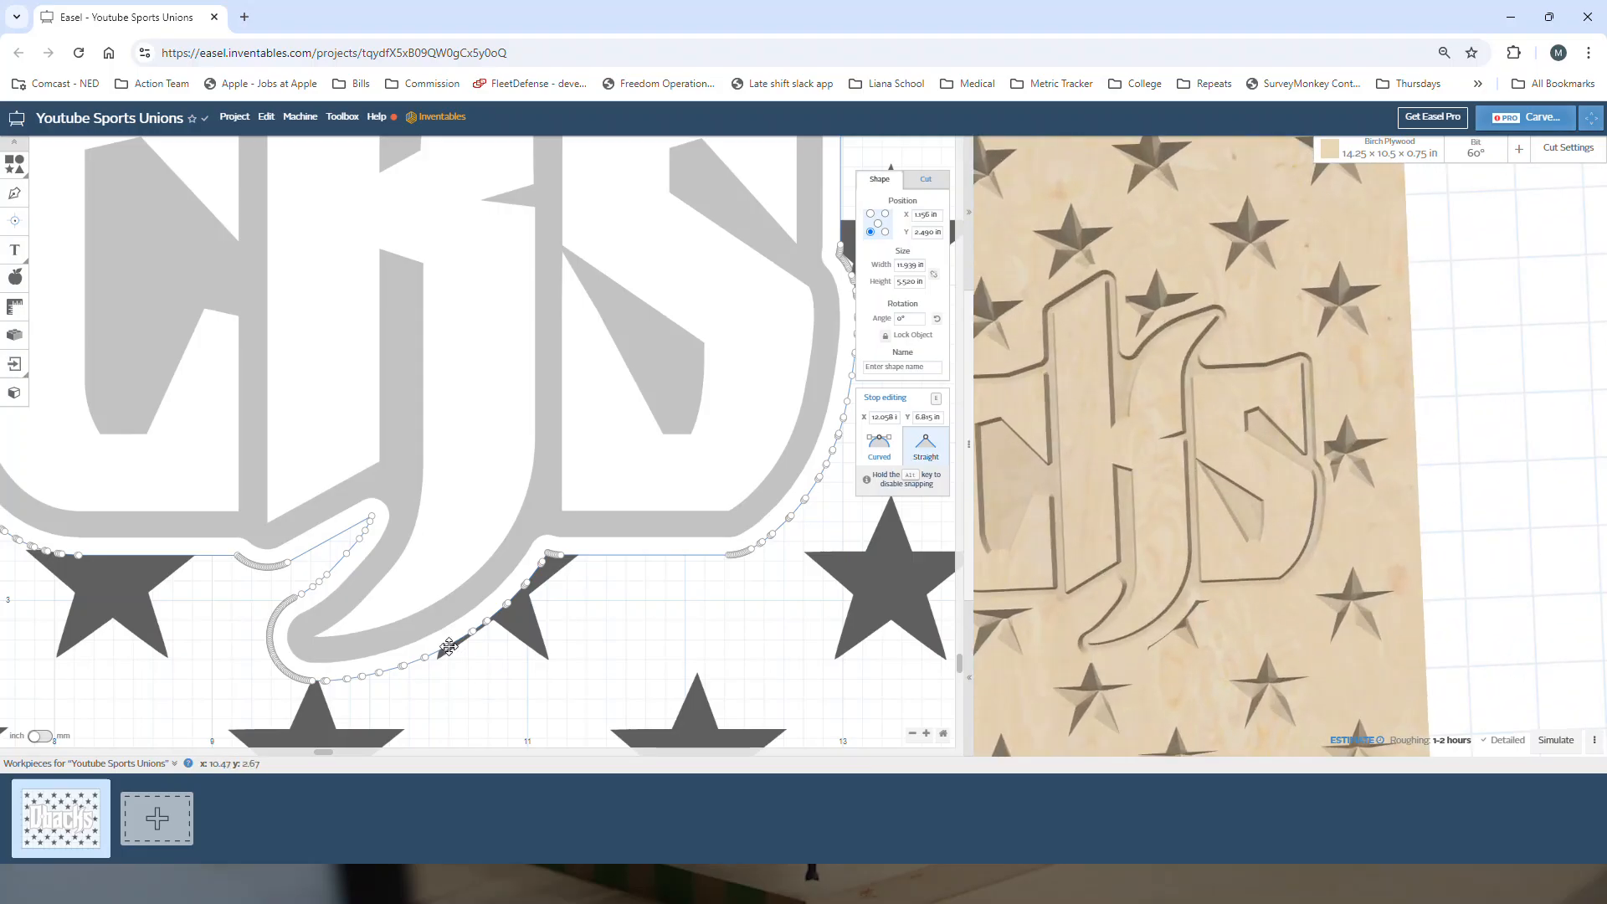
scroll(459, 656, up, 3)
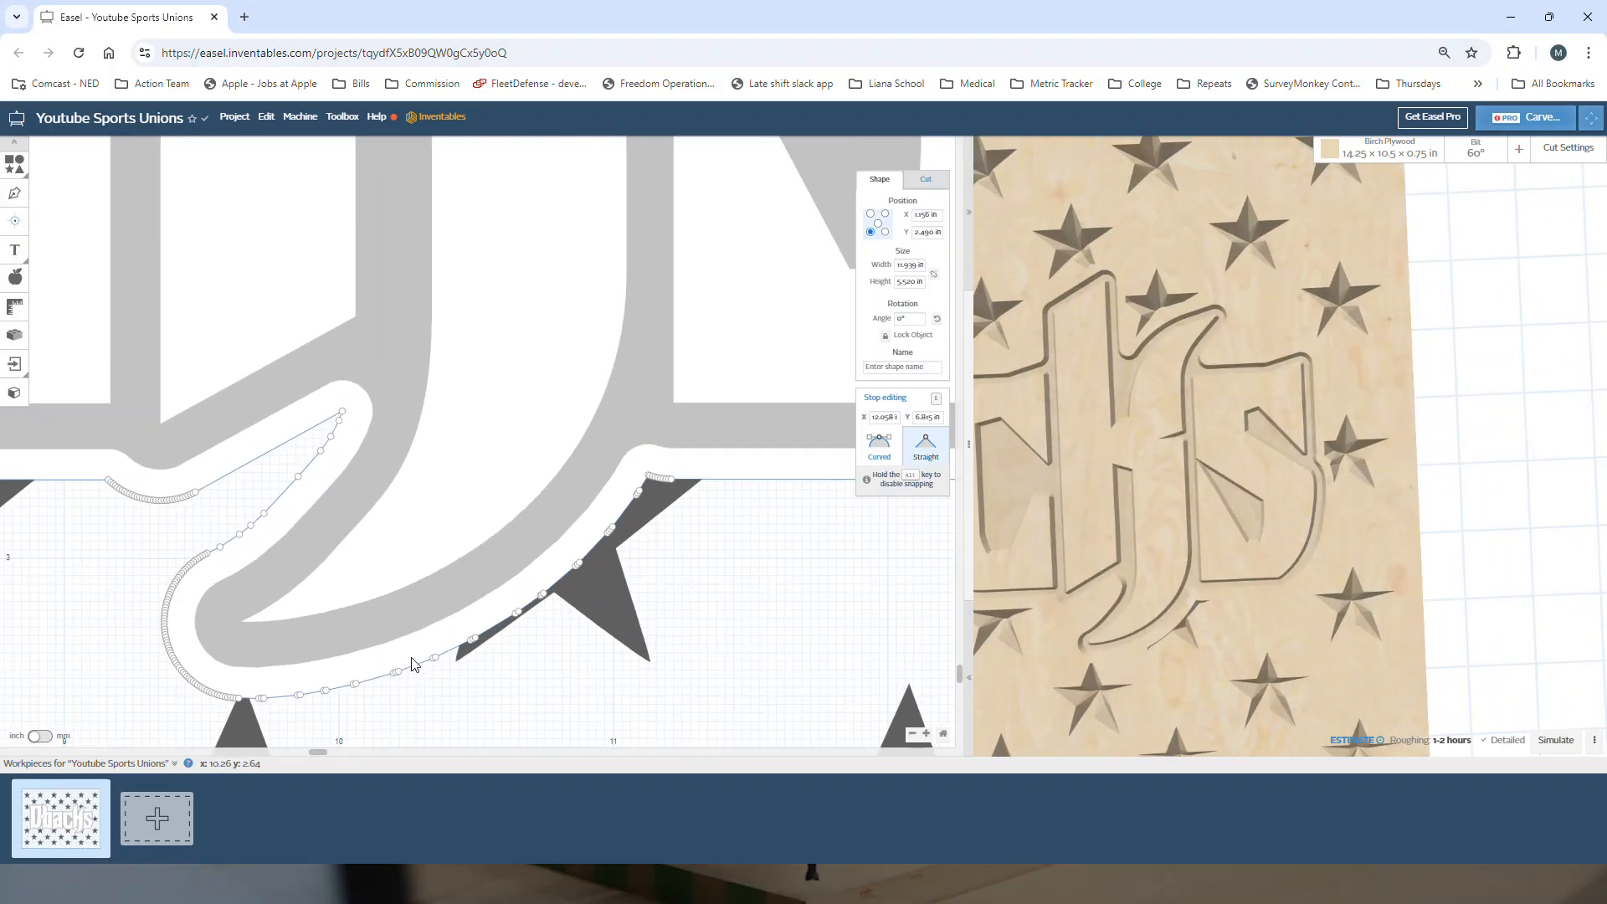
click(457, 647)
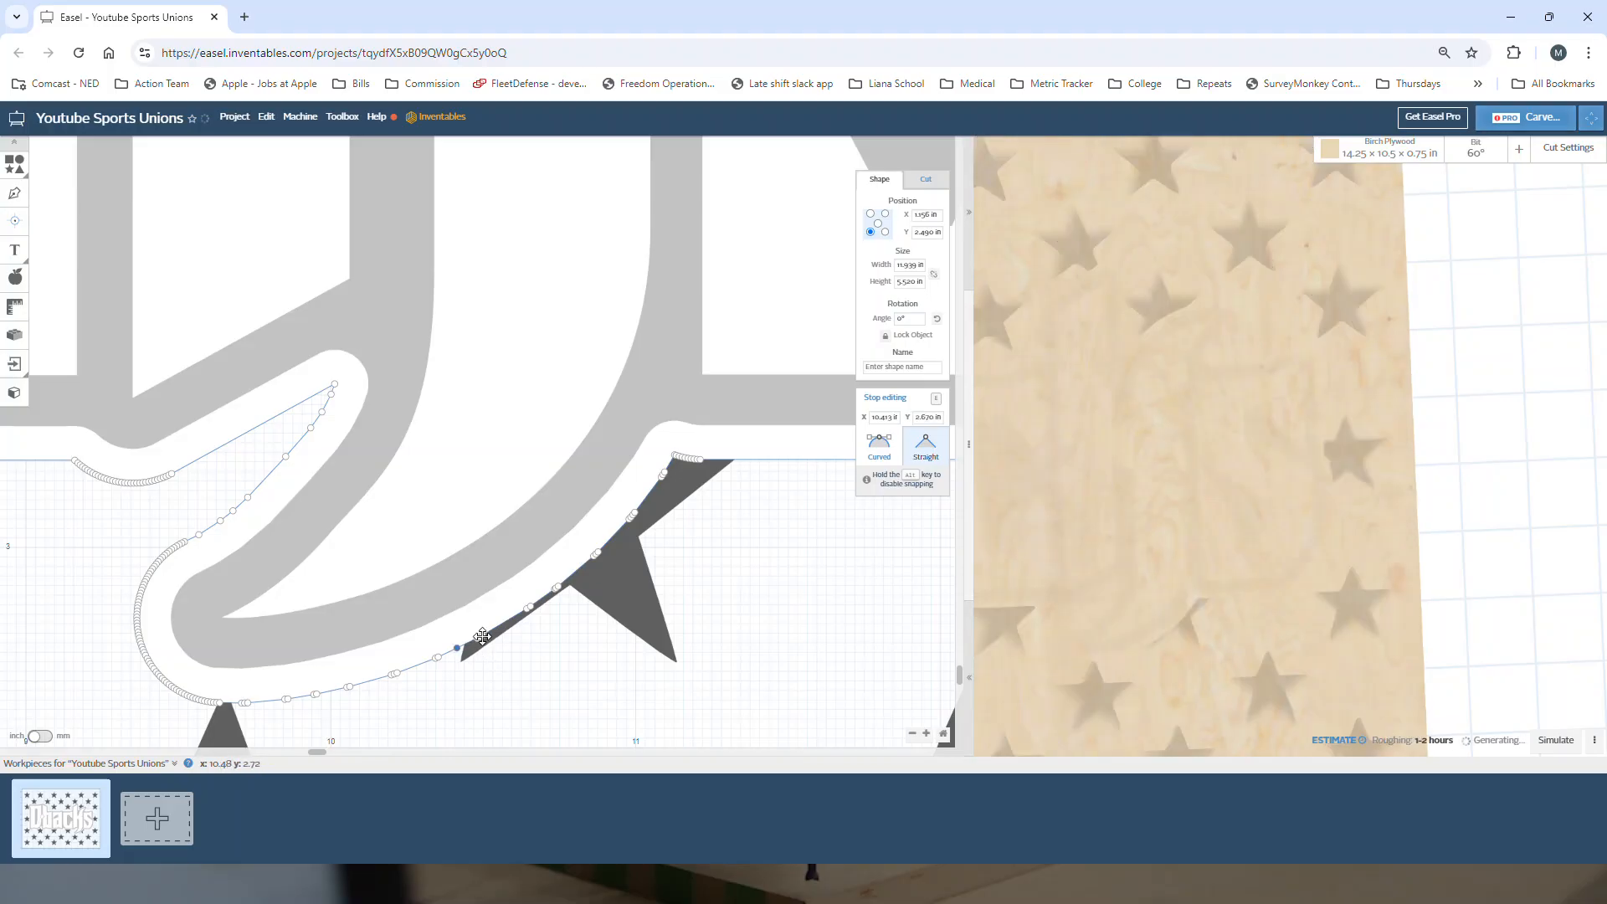
click(481, 637)
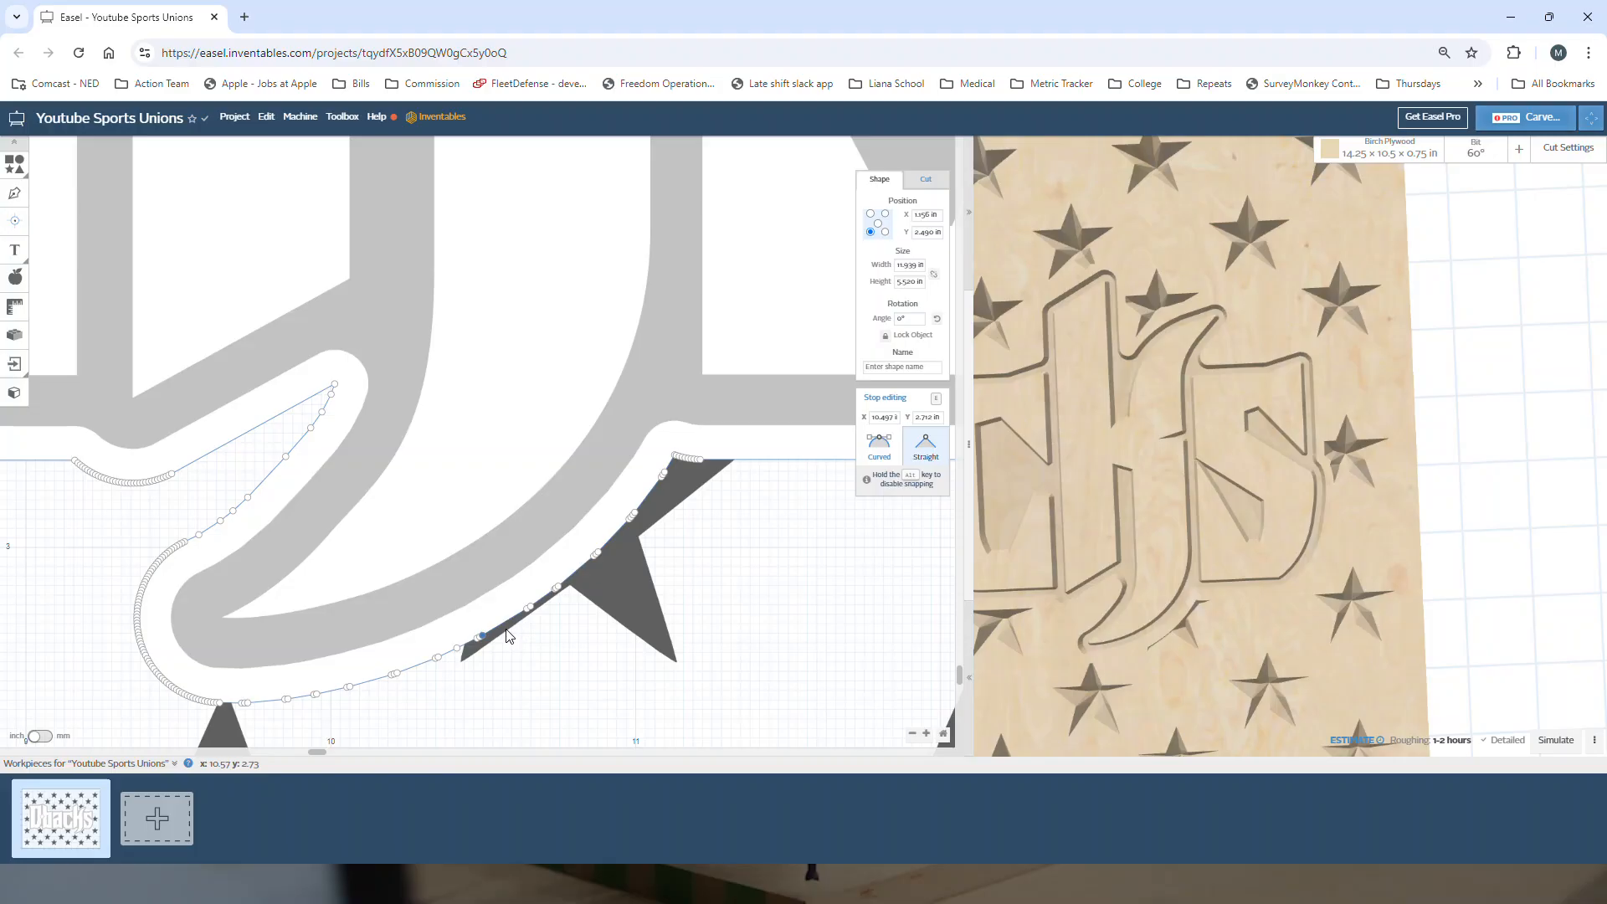
drag(481, 637, 555, 673)
drag(478, 638, 454, 672)
drag(527, 608, 602, 643)
drag(531, 605, 630, 620)
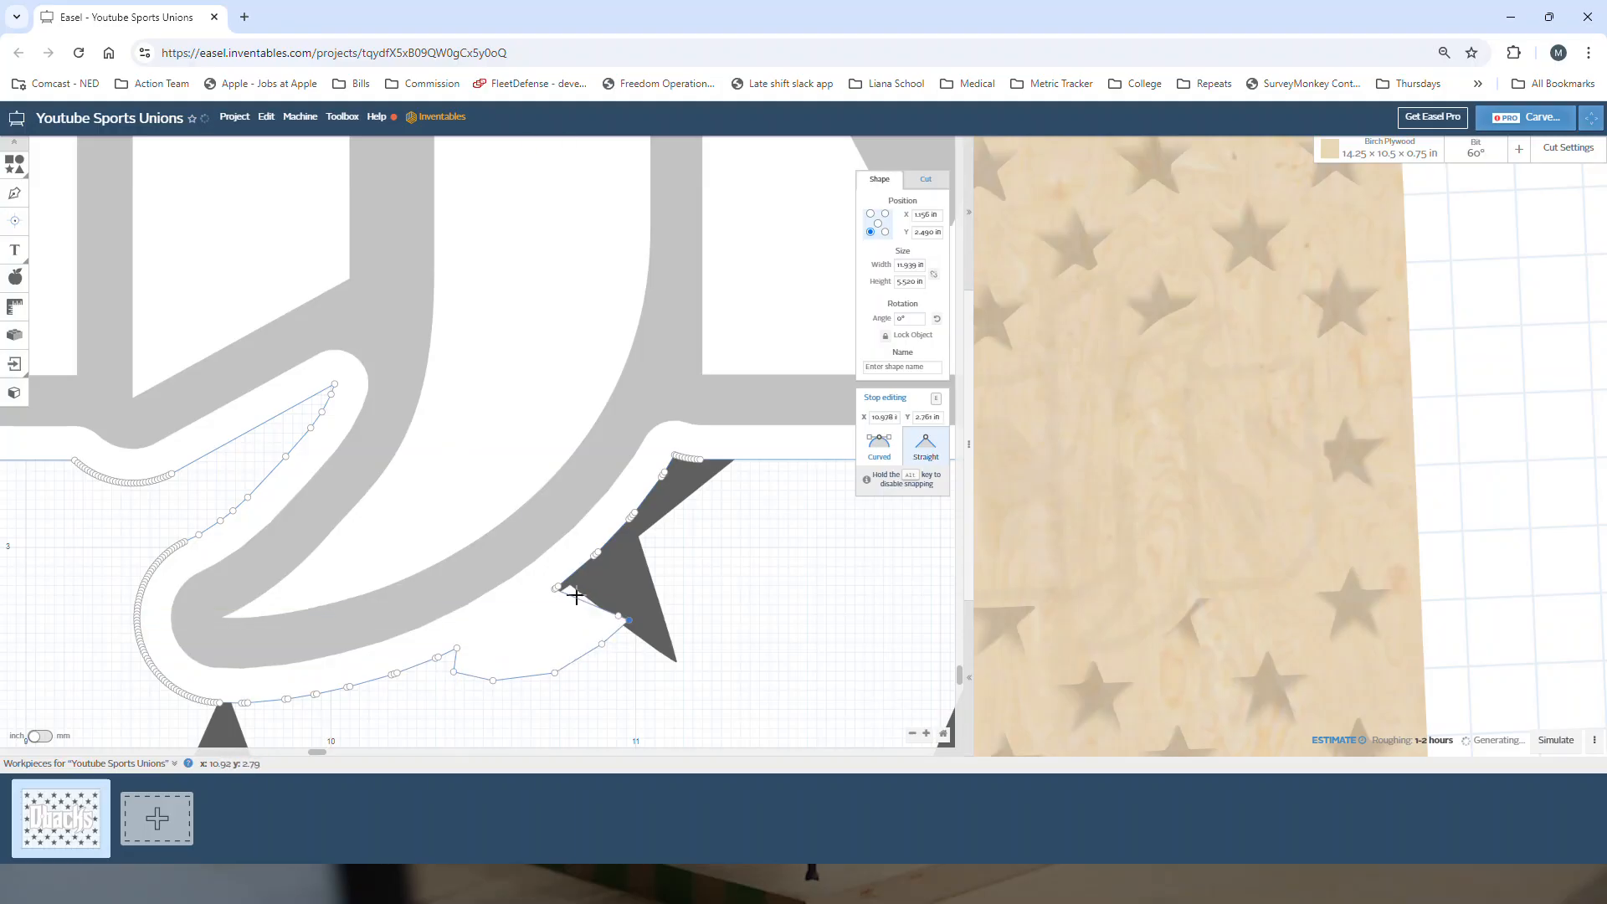
Delete the surplus border point at the star's left edge and pull the neighboring point outward across the star's lower arm.
click(555, 588)
key(Delete)
key(Delete)
click(558, 588)
drag(556, 588, 665, 590)
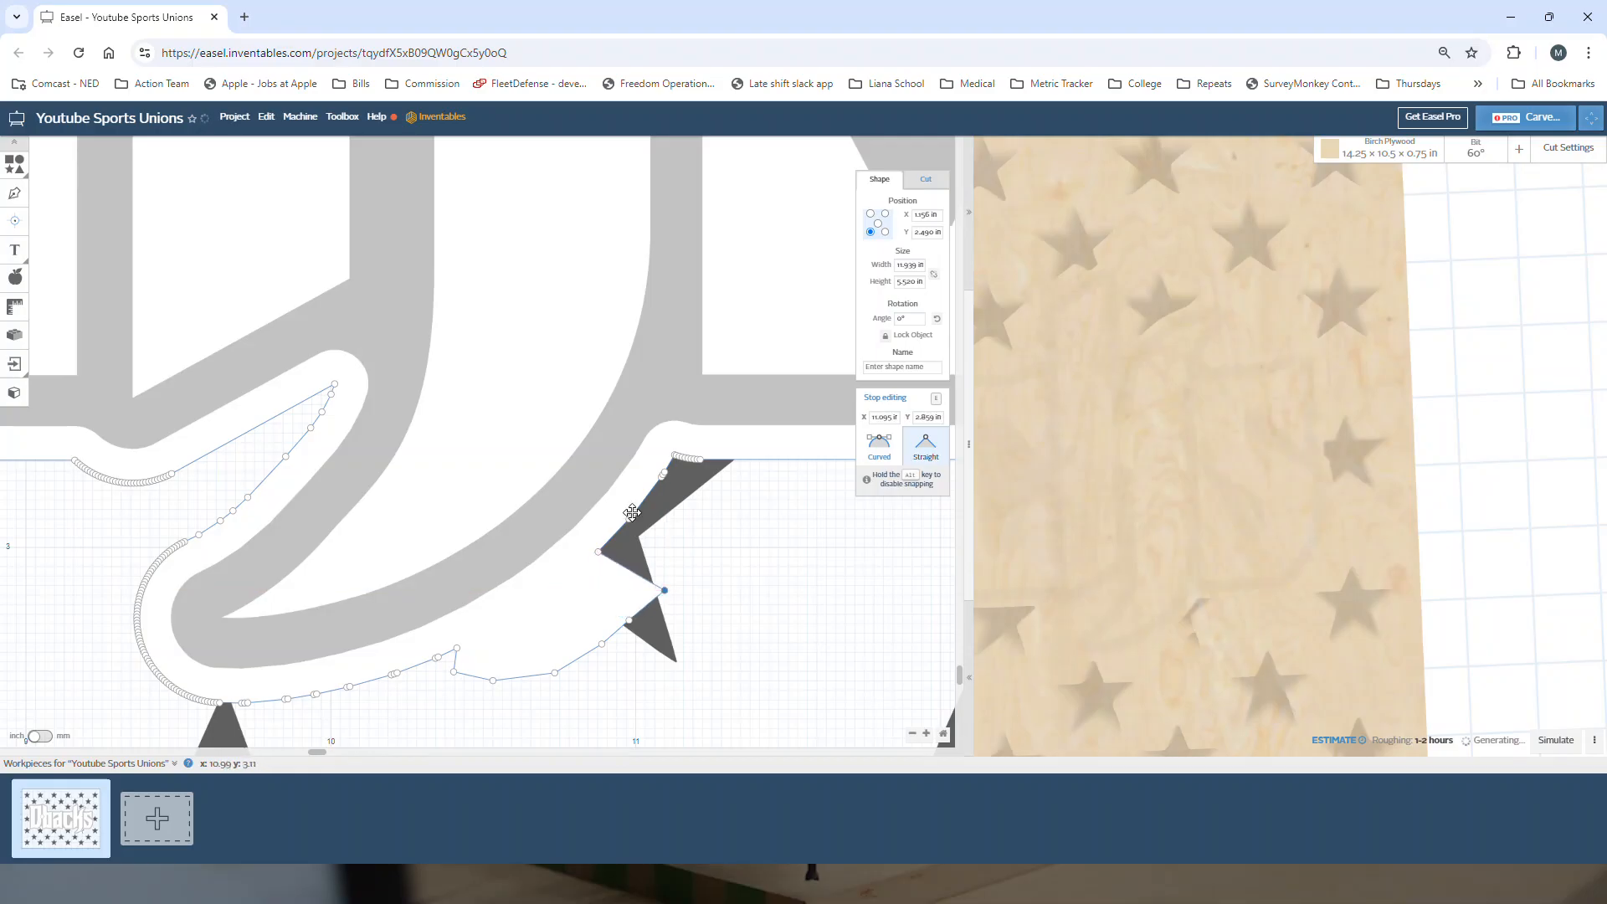
Delete the surplus border points along the partly covered star's left edge and pull the remaining point outward past its upper arm.
click(635, 514)
click(601, 553)
key(Delete)
key(Delete)
key(Delete)
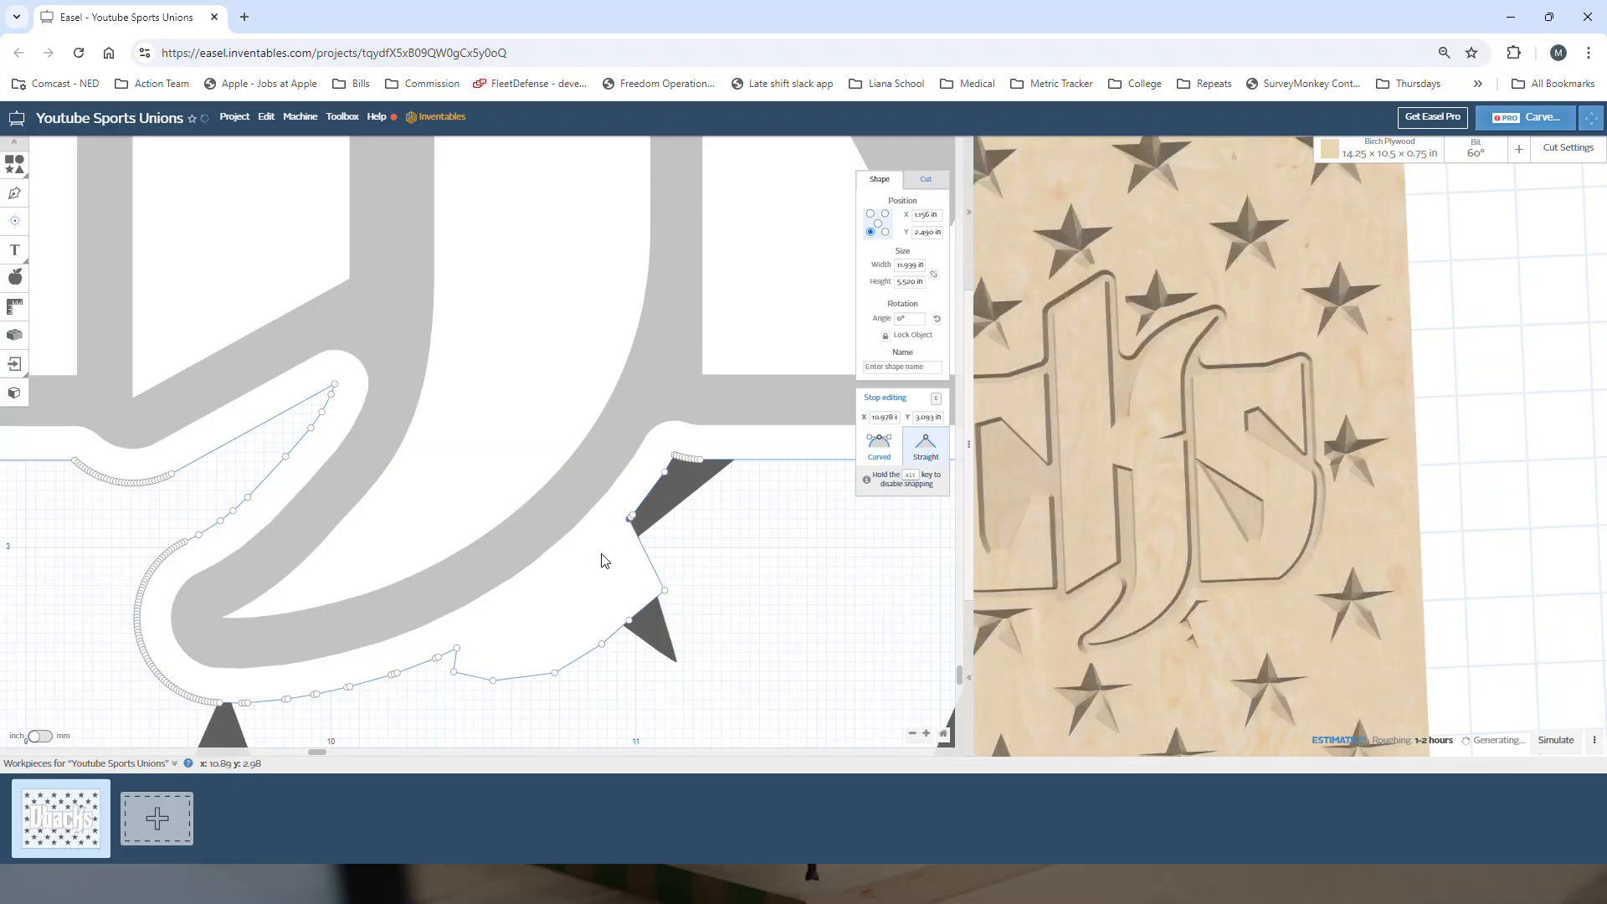
drag(634, 516, 664, 474)
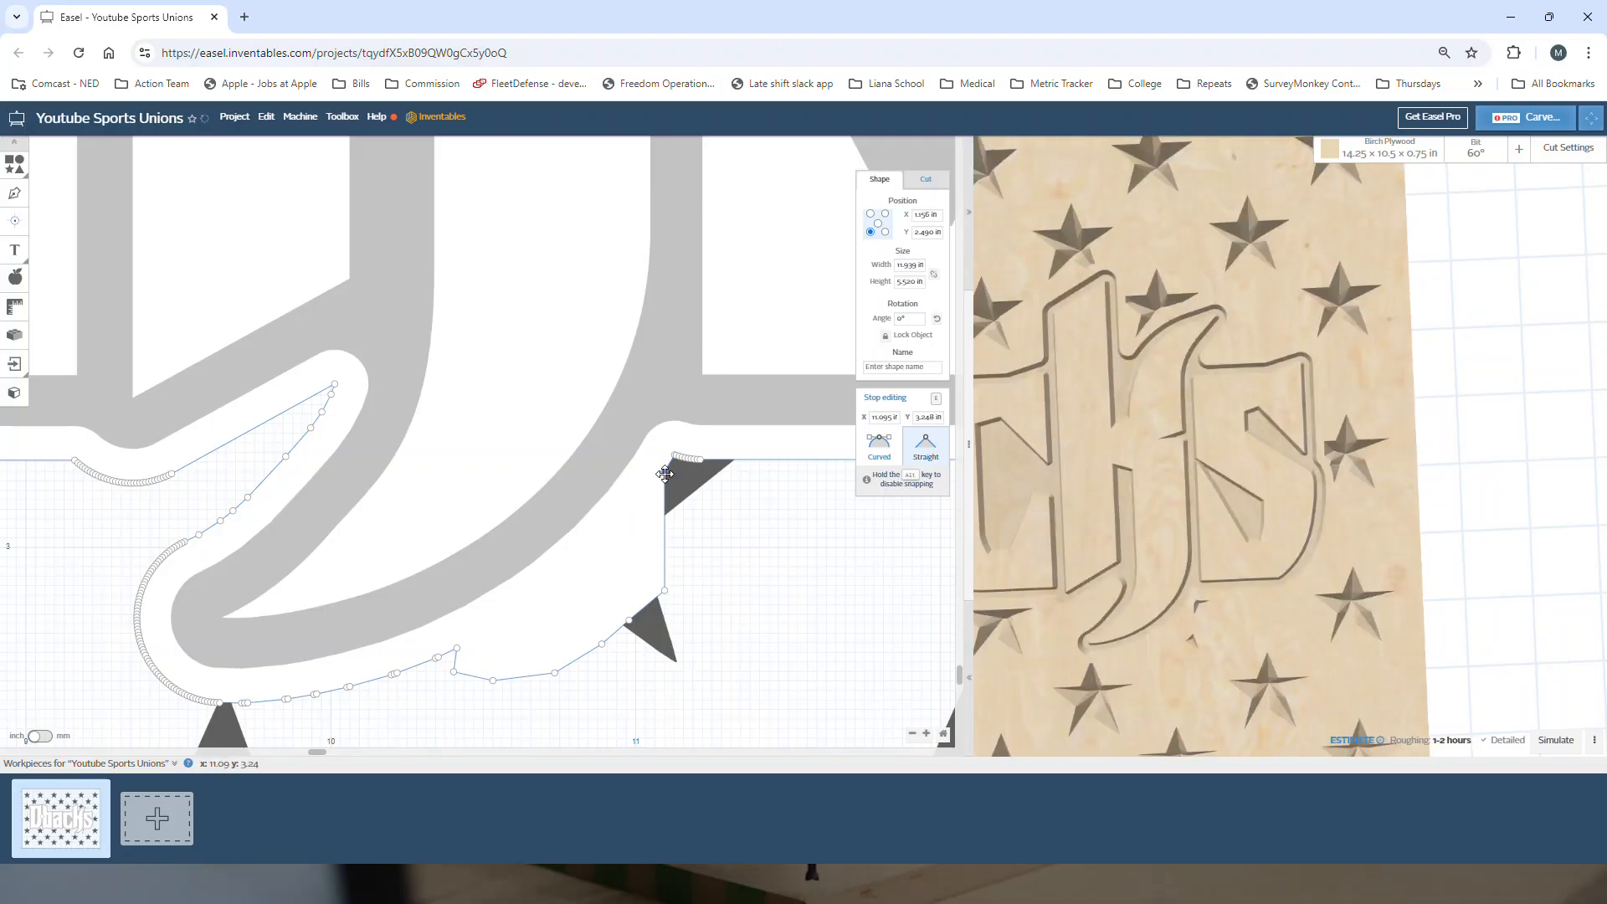
drag(660, 478, 742, 477)
key(Delete)
key(Delete)
Pull the border point at the star's lower arm outward over the last fragment and inspect the result in the full carve preview.
drag(632, 619, 696, 686)
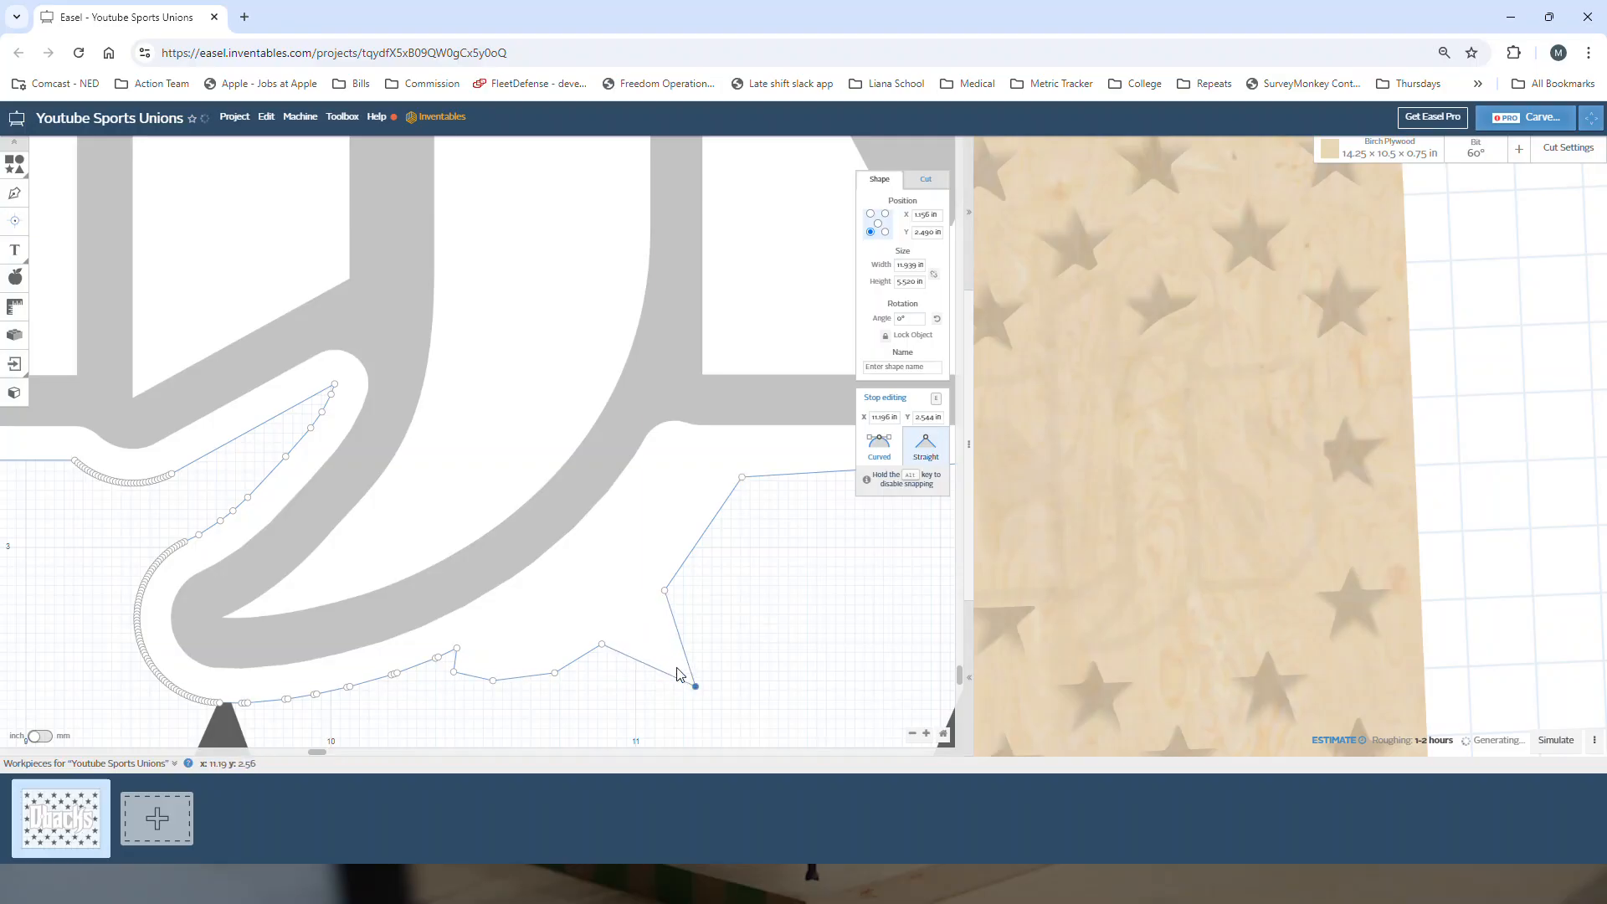
scroll(662, 653, down, 5)
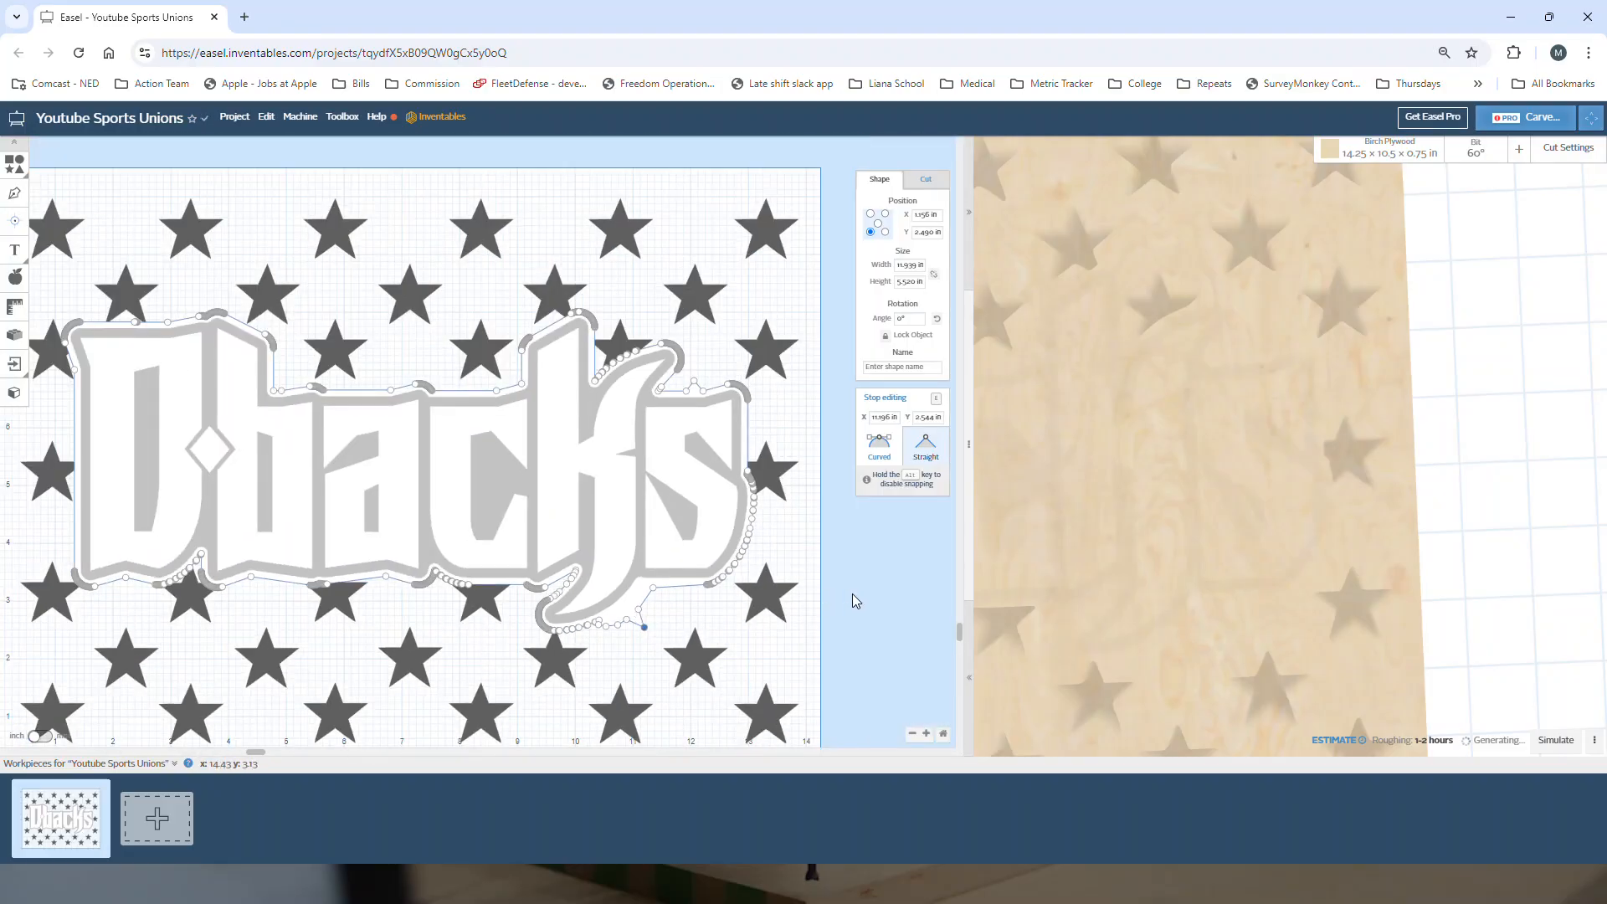
key(e)
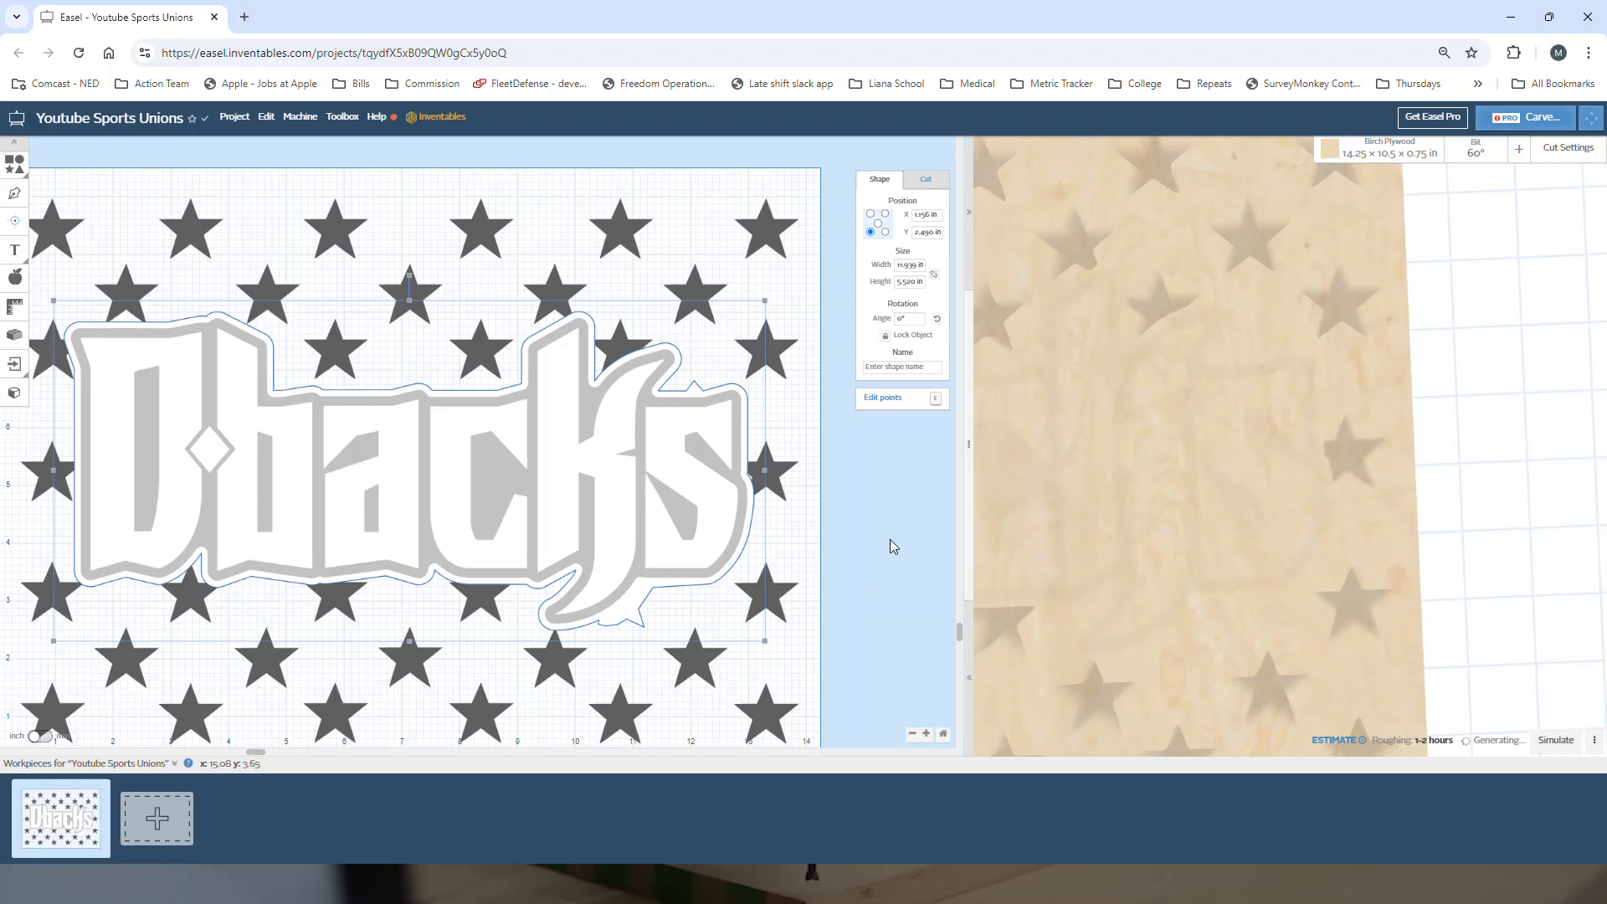
click(969, 677)
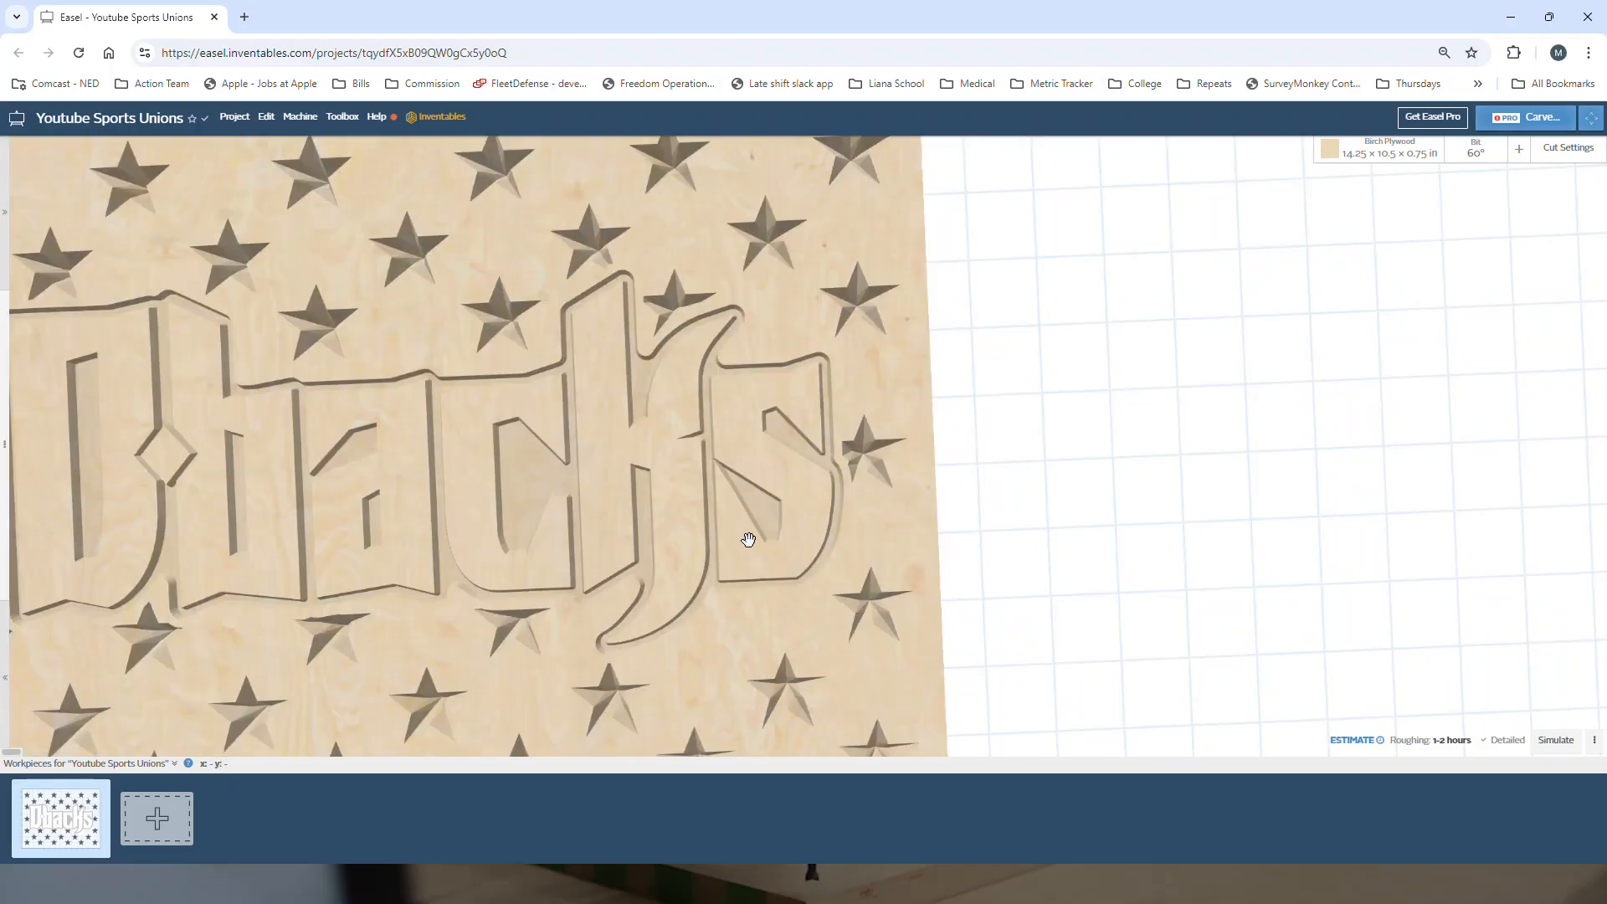
scroll(599, 533, down, 2)
drag(616, 559, 606, 623)
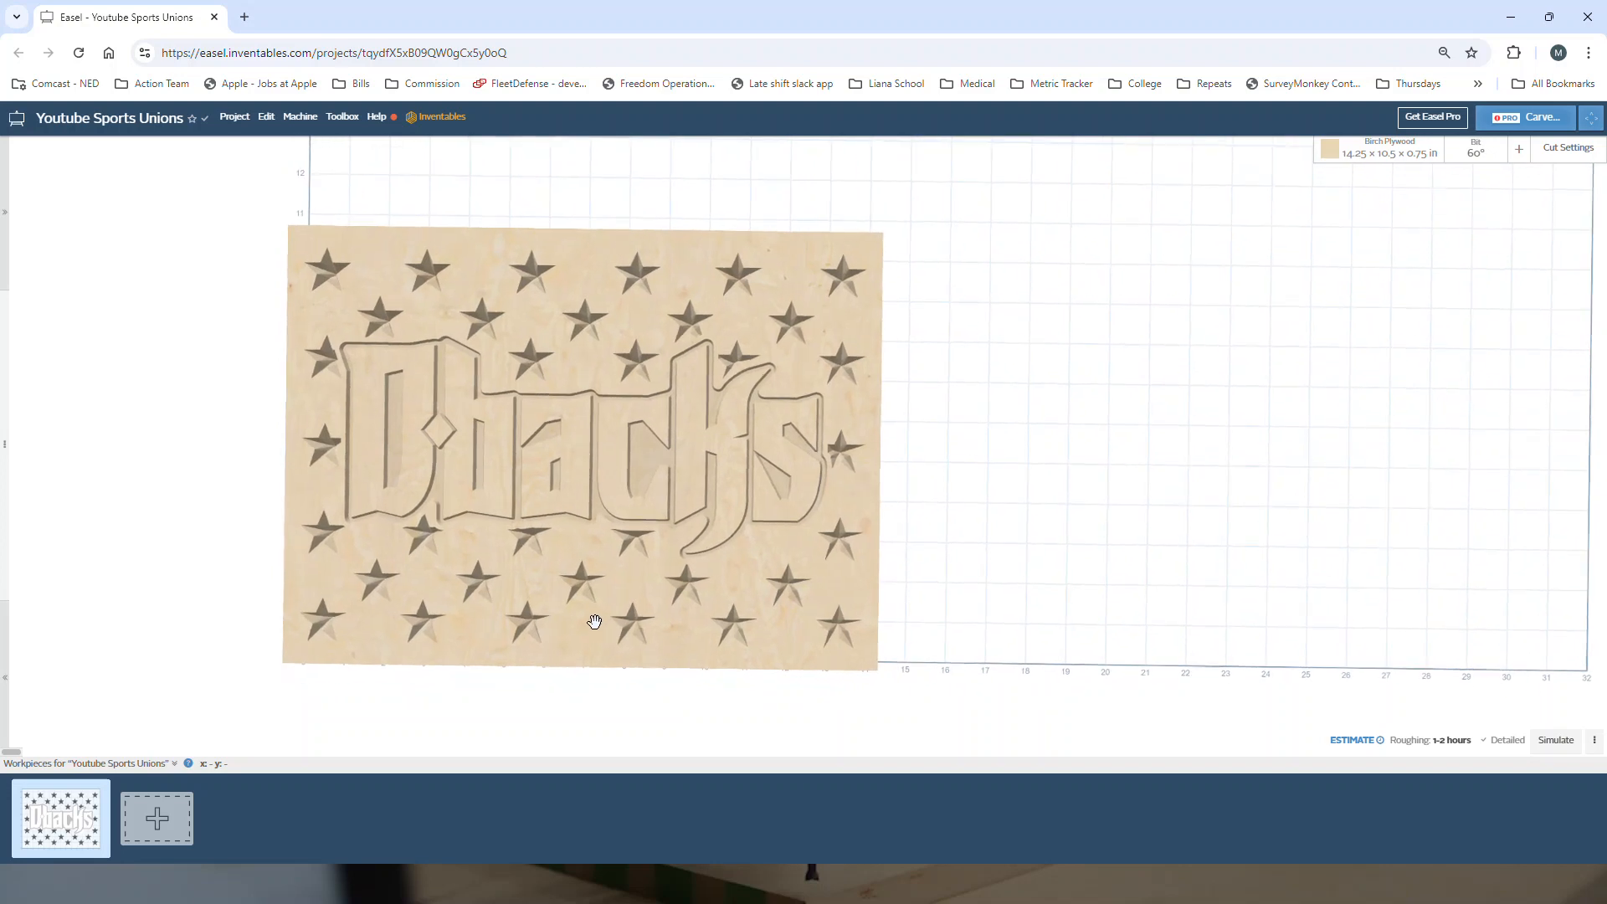
click(5, 213)
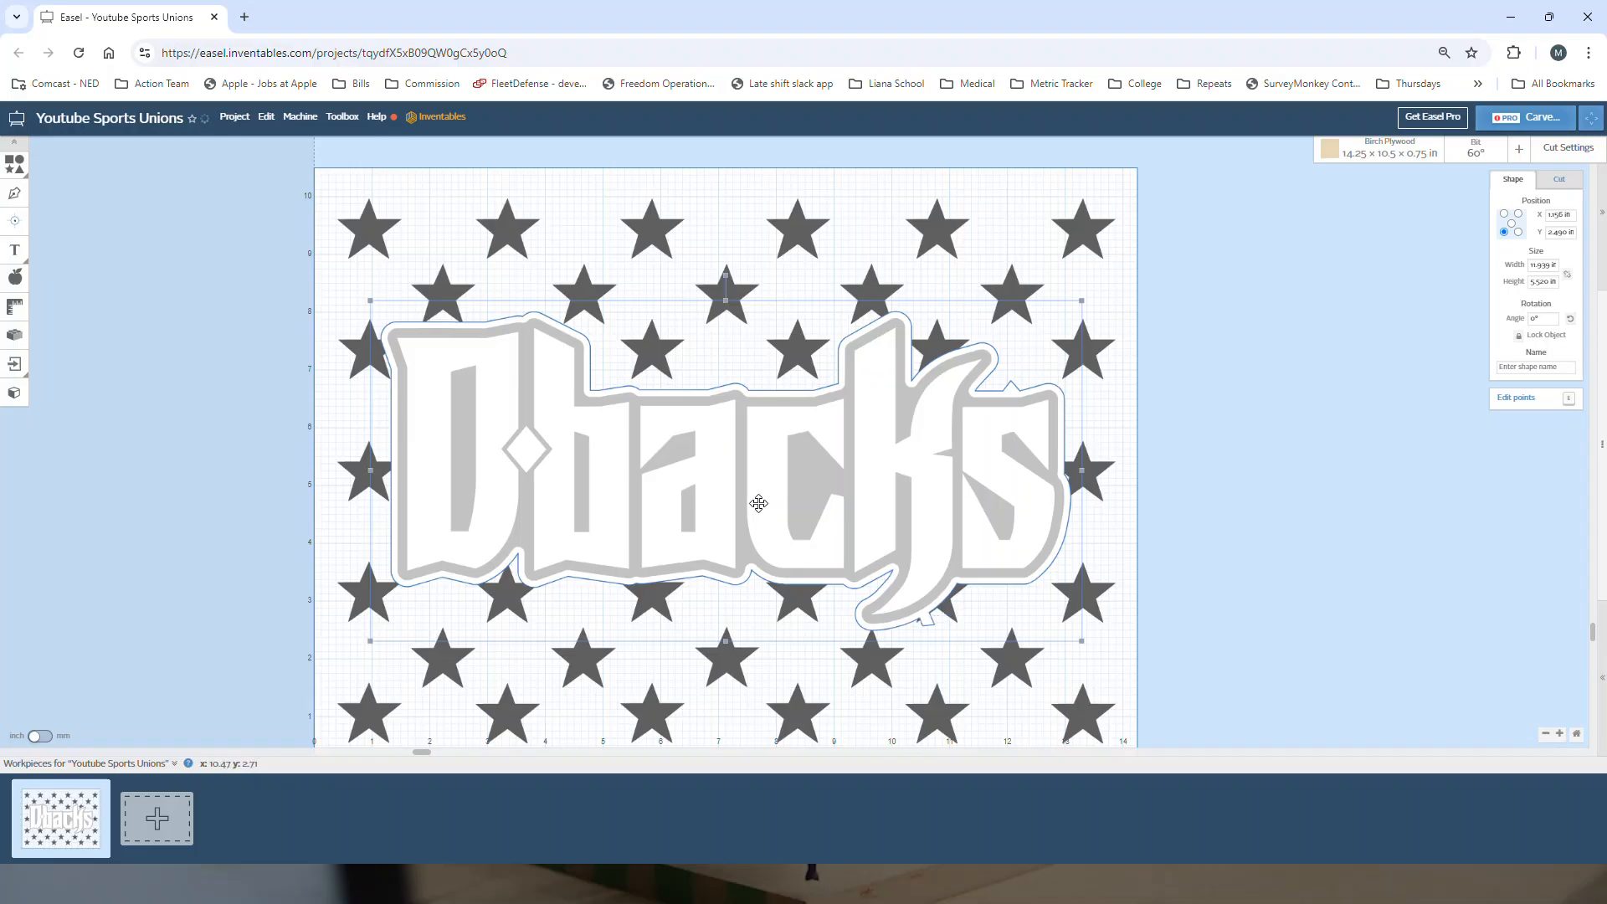
Undo the border edits around the k's tail, shrink the wordmark and border together to about 10.857 in wide, and center them on the material.
click(1260, 553)
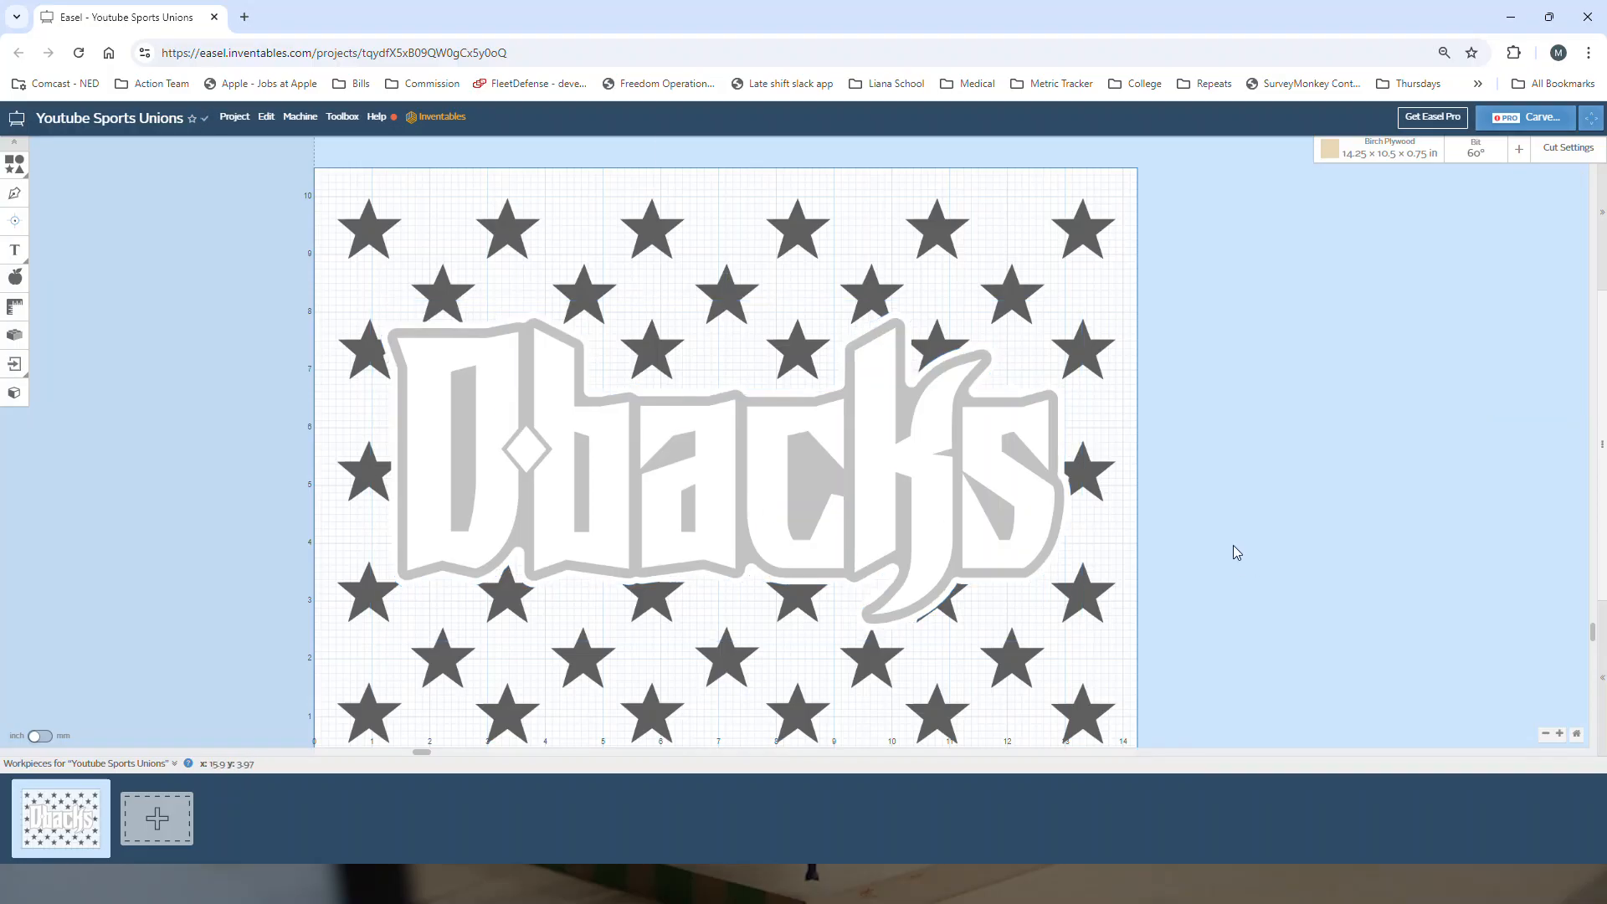
key(ctrl+a)
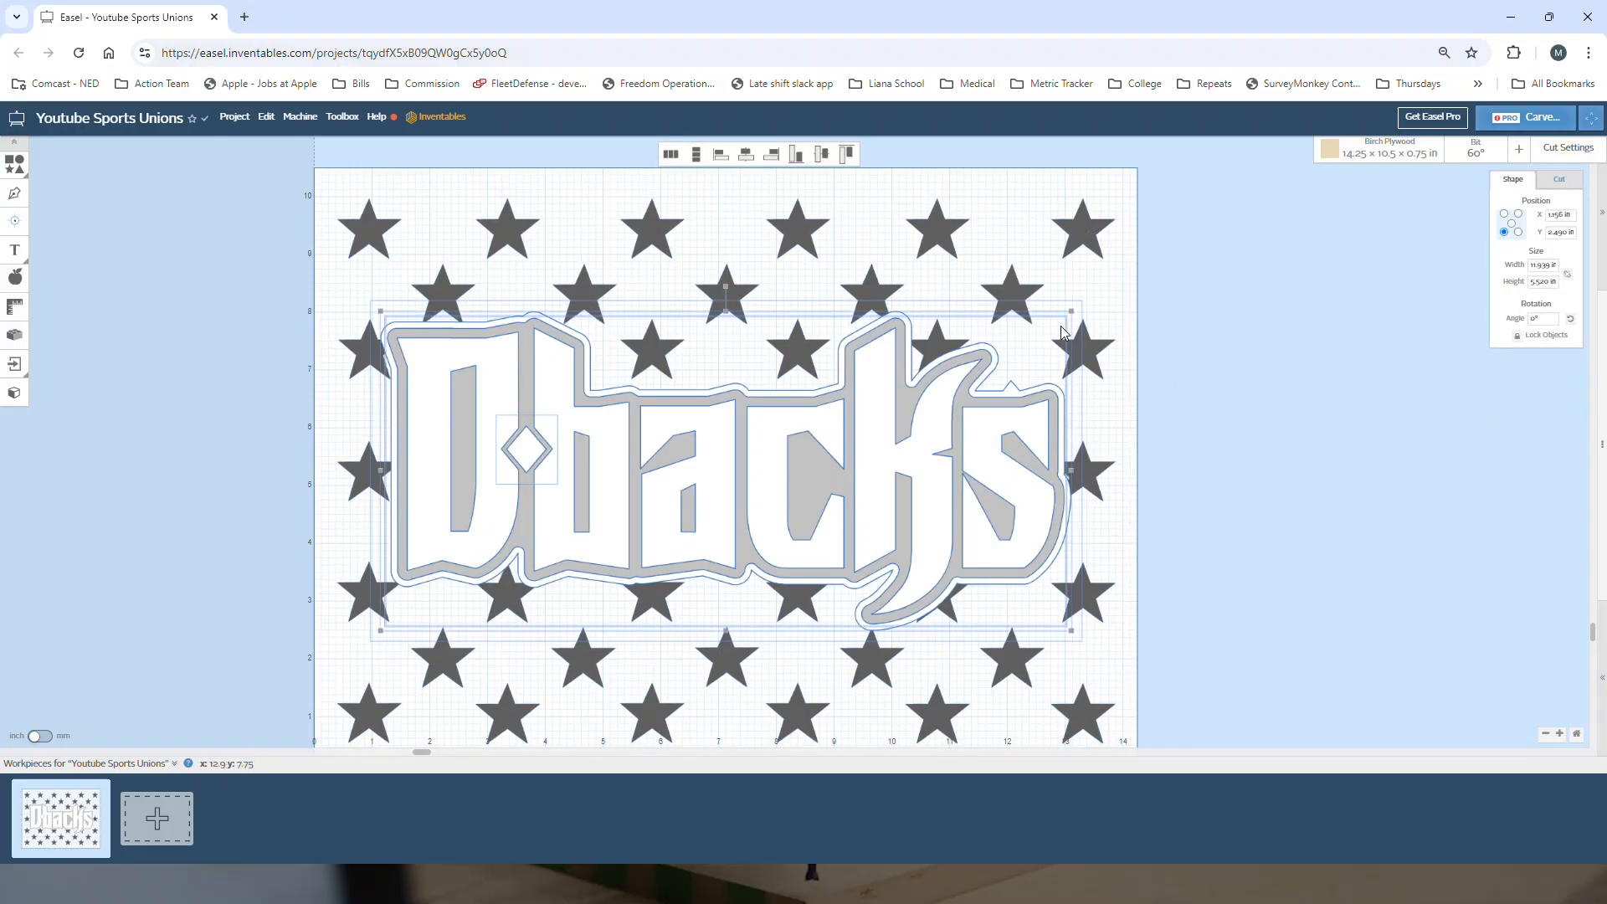
drag(1072, 311, 1009, 340)
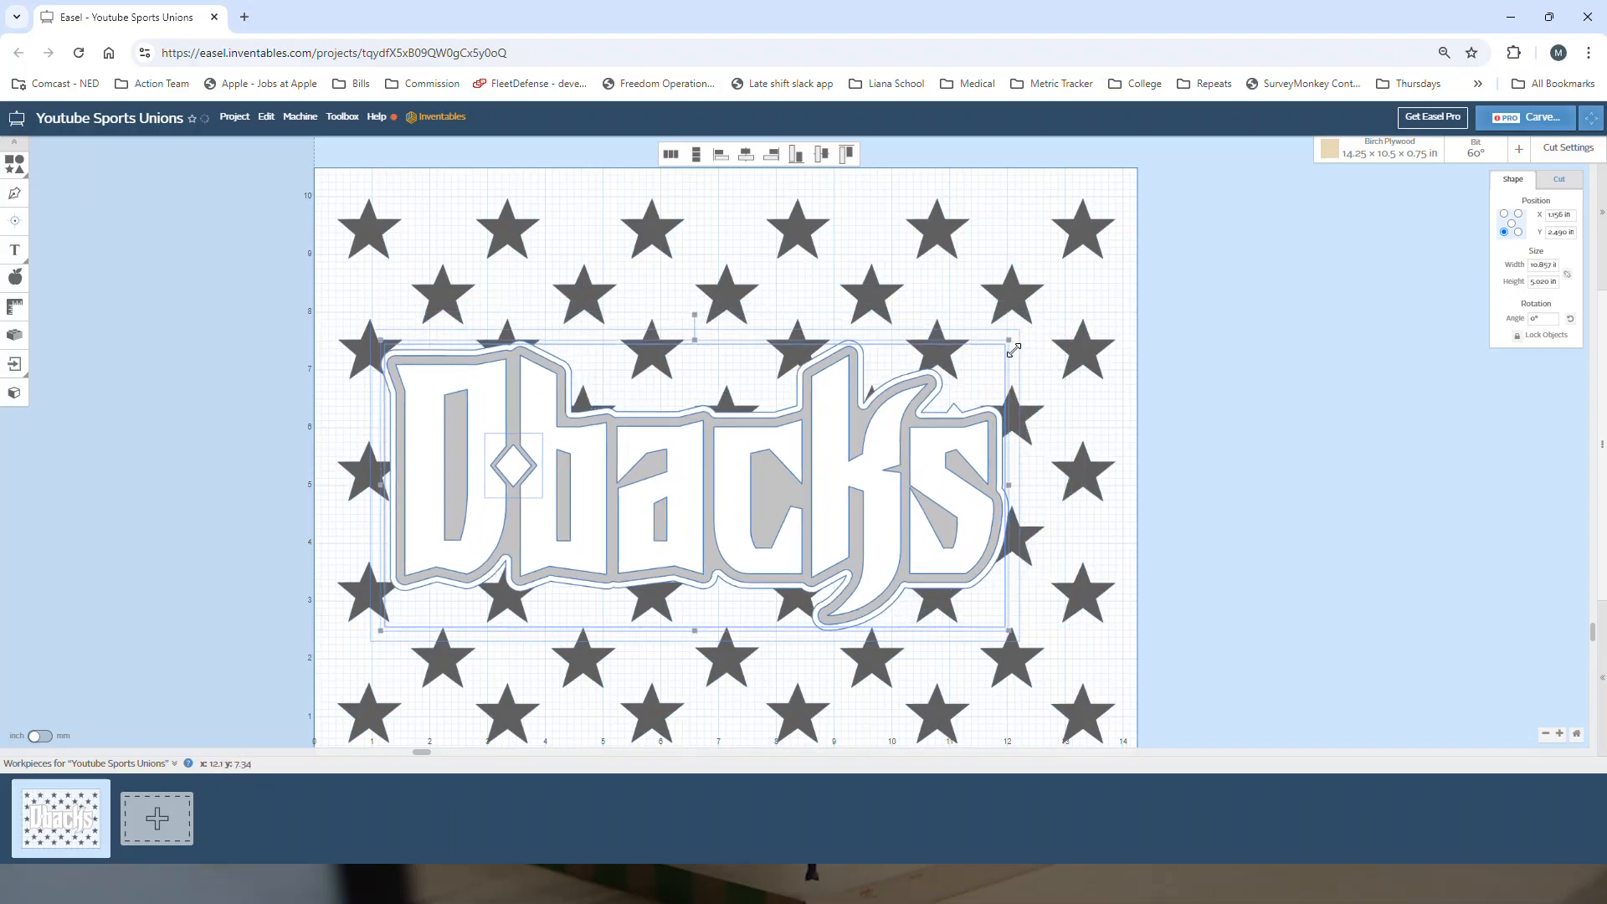
click(266, 116)
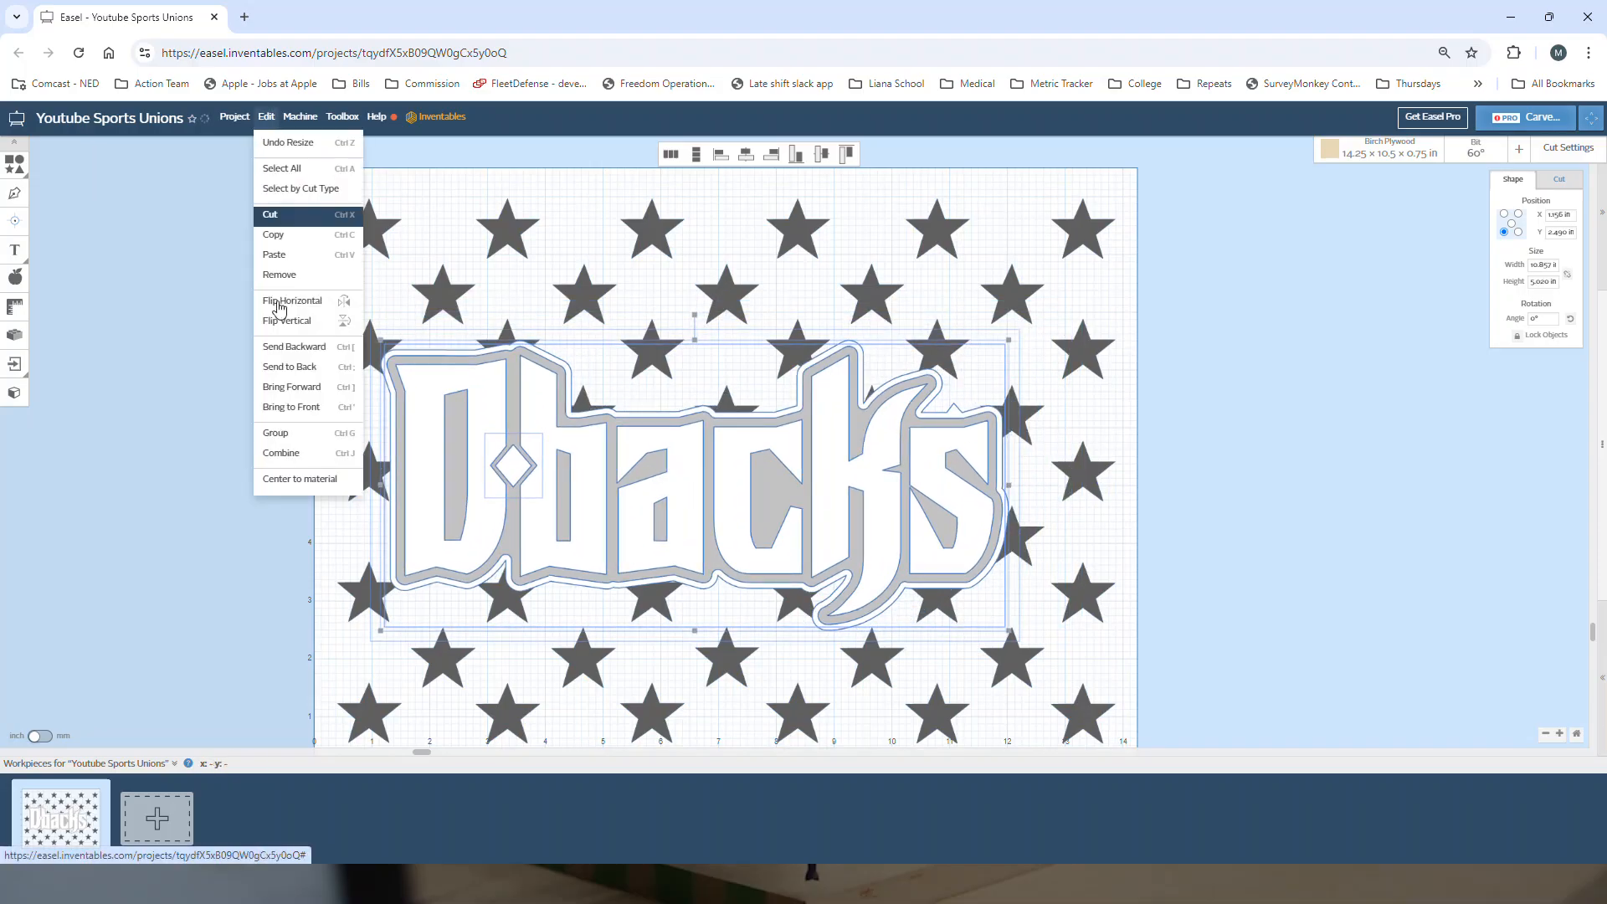
click(292, 478)
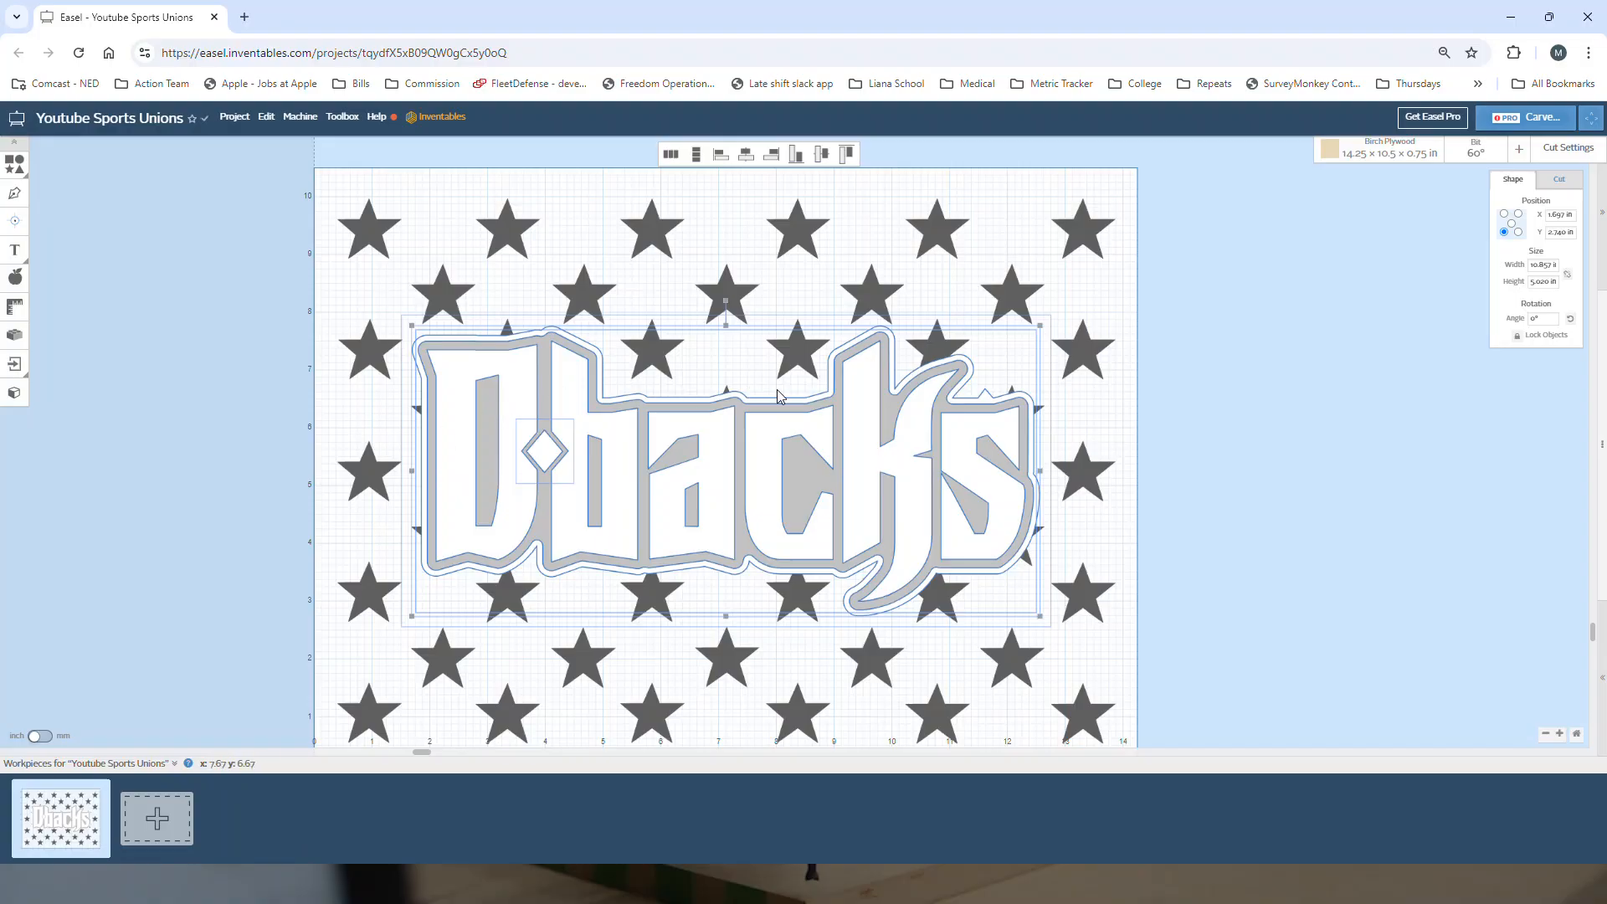
click(1233, 442)
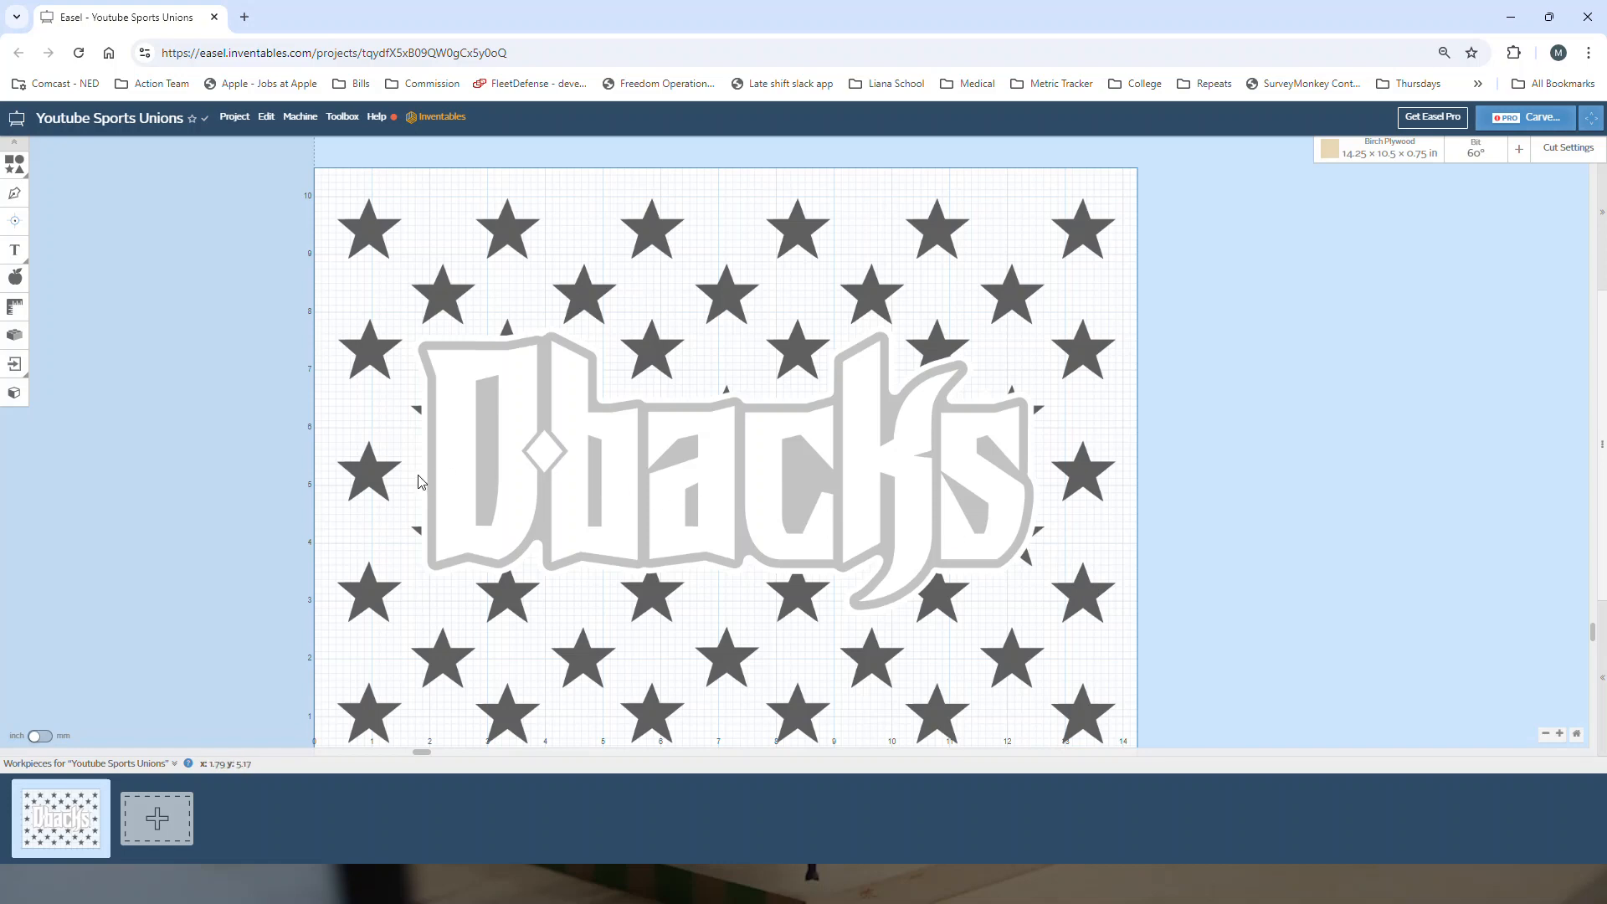
Add points to the flat border beside the D's left edge and pull it outward over the two leftover star tips.
scroll(418, 481, up, 5)
double_click(437, 543)
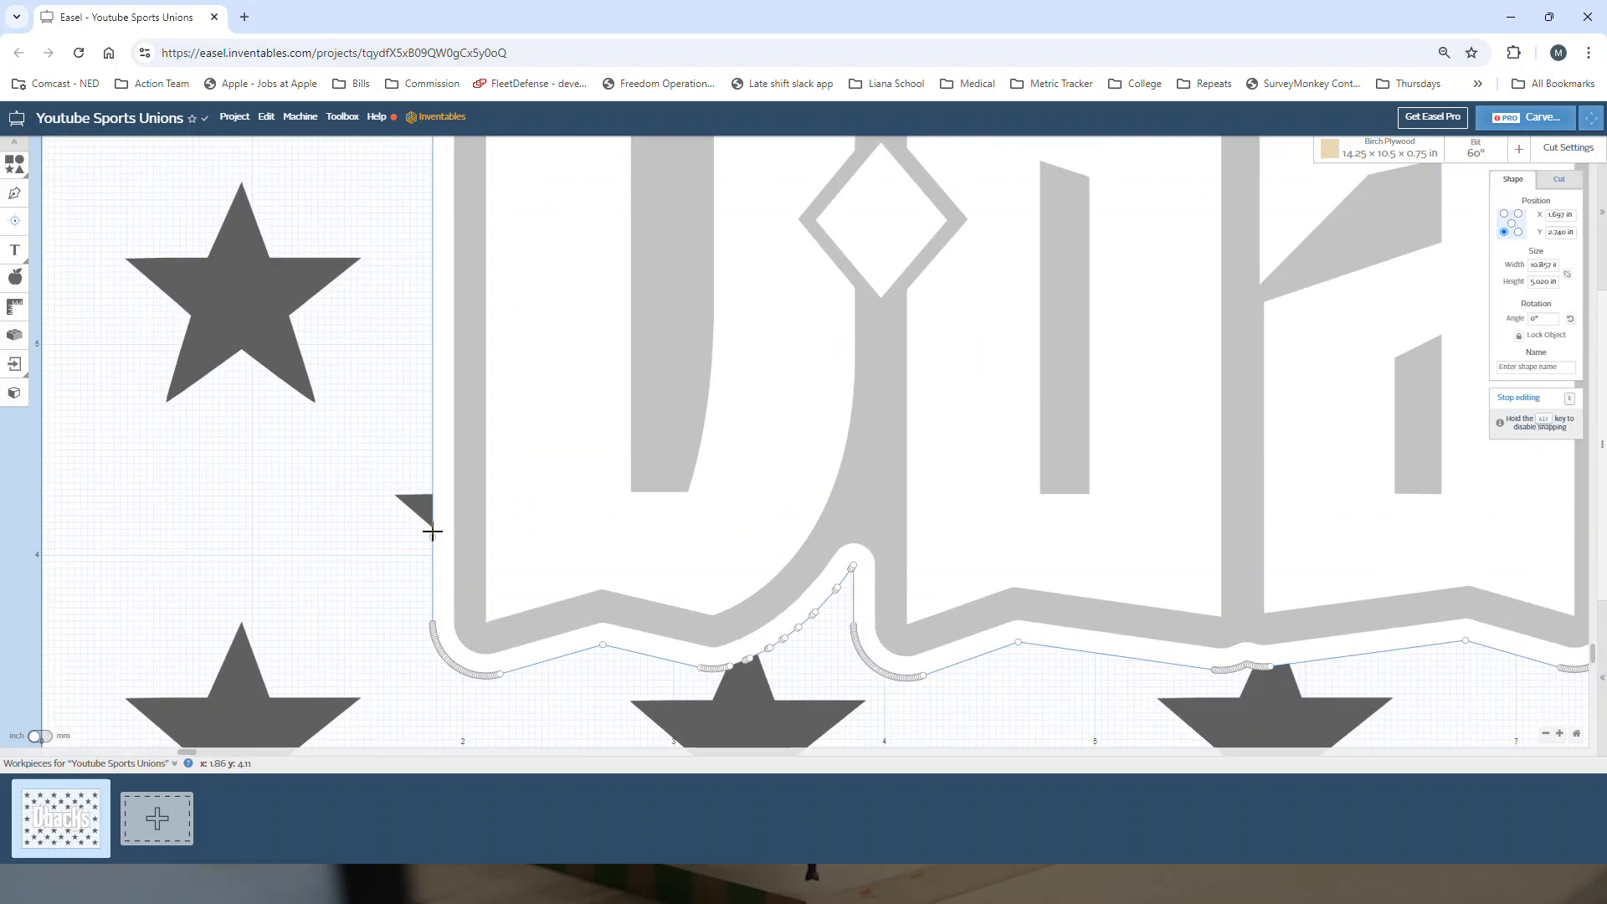
click(432, 472)
drag(430, 503, 363, 502)
scroll(480, 440, up, 3)
click(433, 290)
click(433, 359)
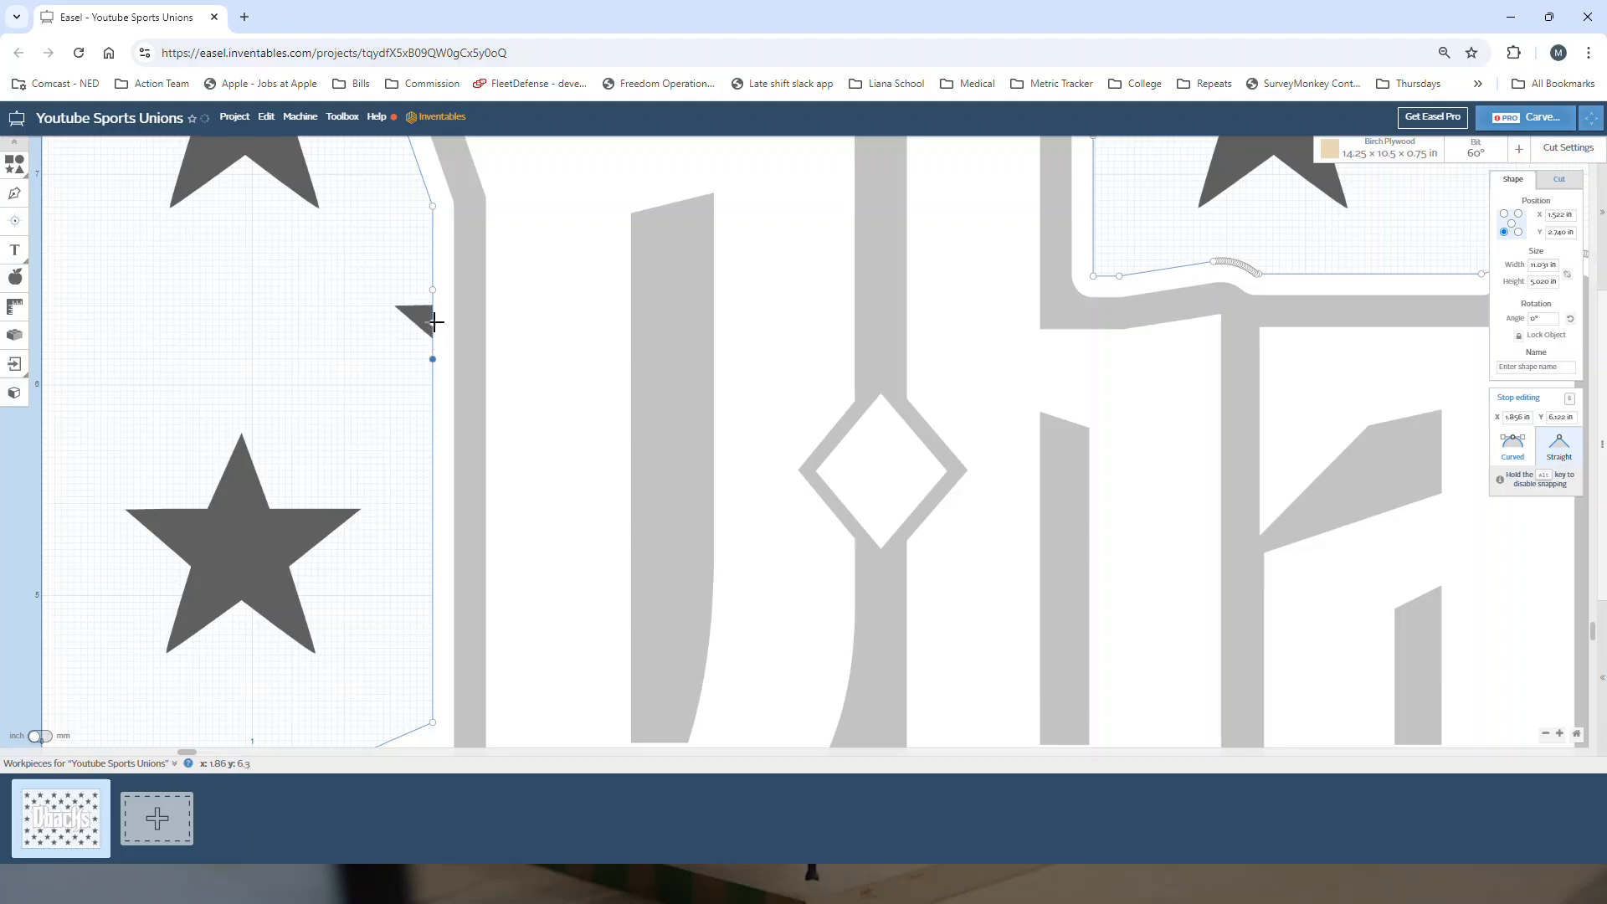
drag(432, 328, 362, 305)
Pull the flat border upward above the D and between the a and c to cover the leftover star tips.
scroll(540, 321, up, 5)
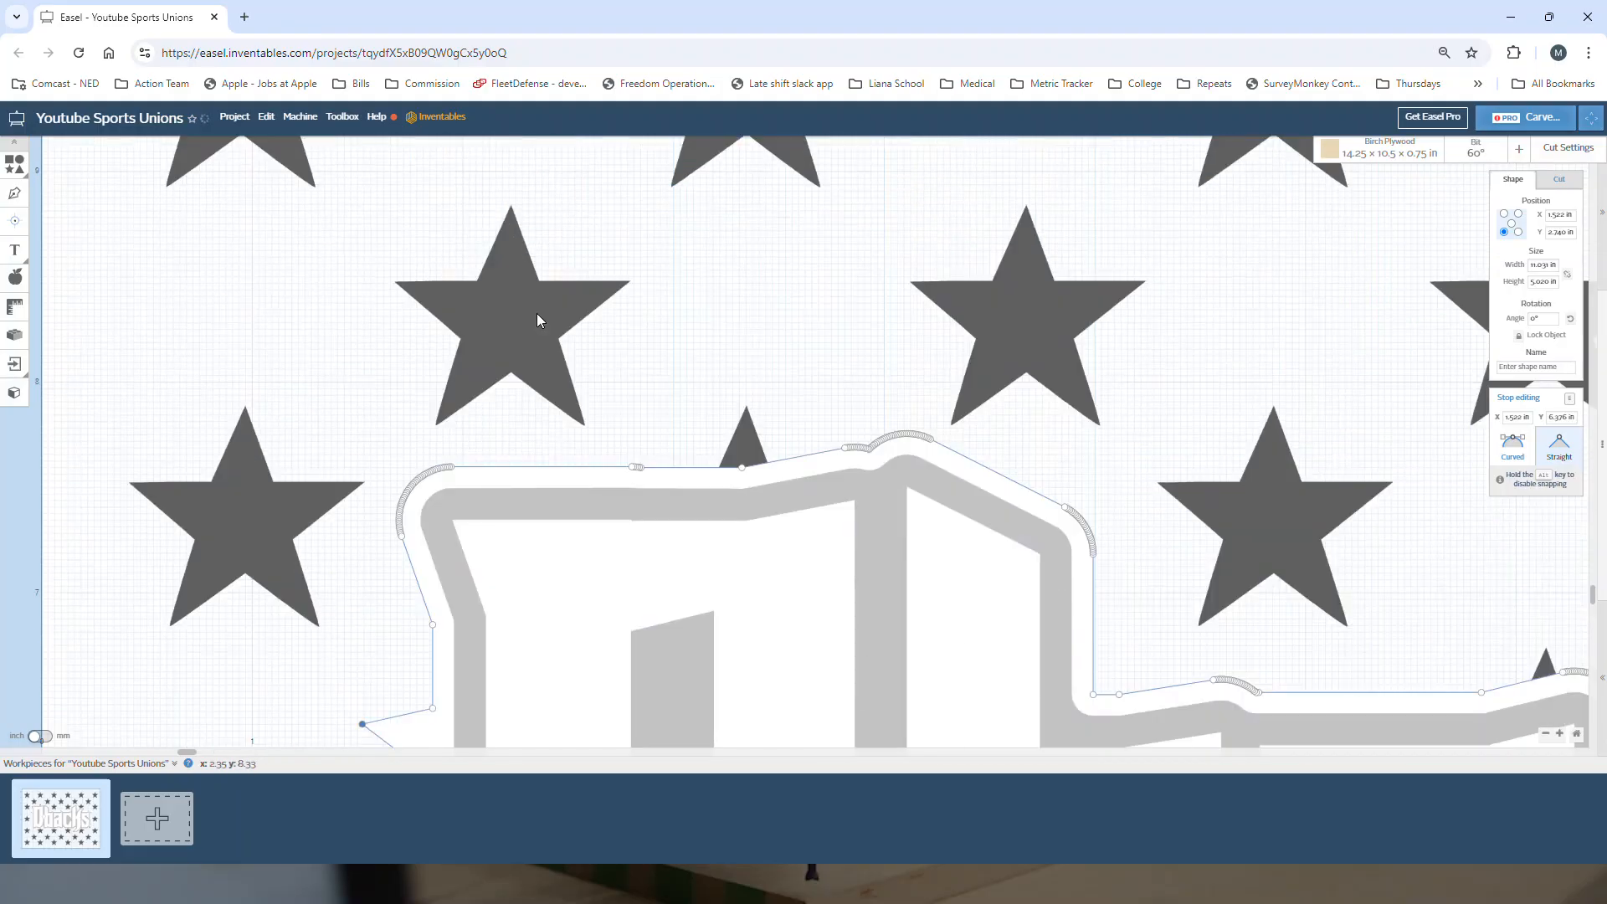
drag(742, 467, 730, 386)
drag(187, 753, 333, 754)
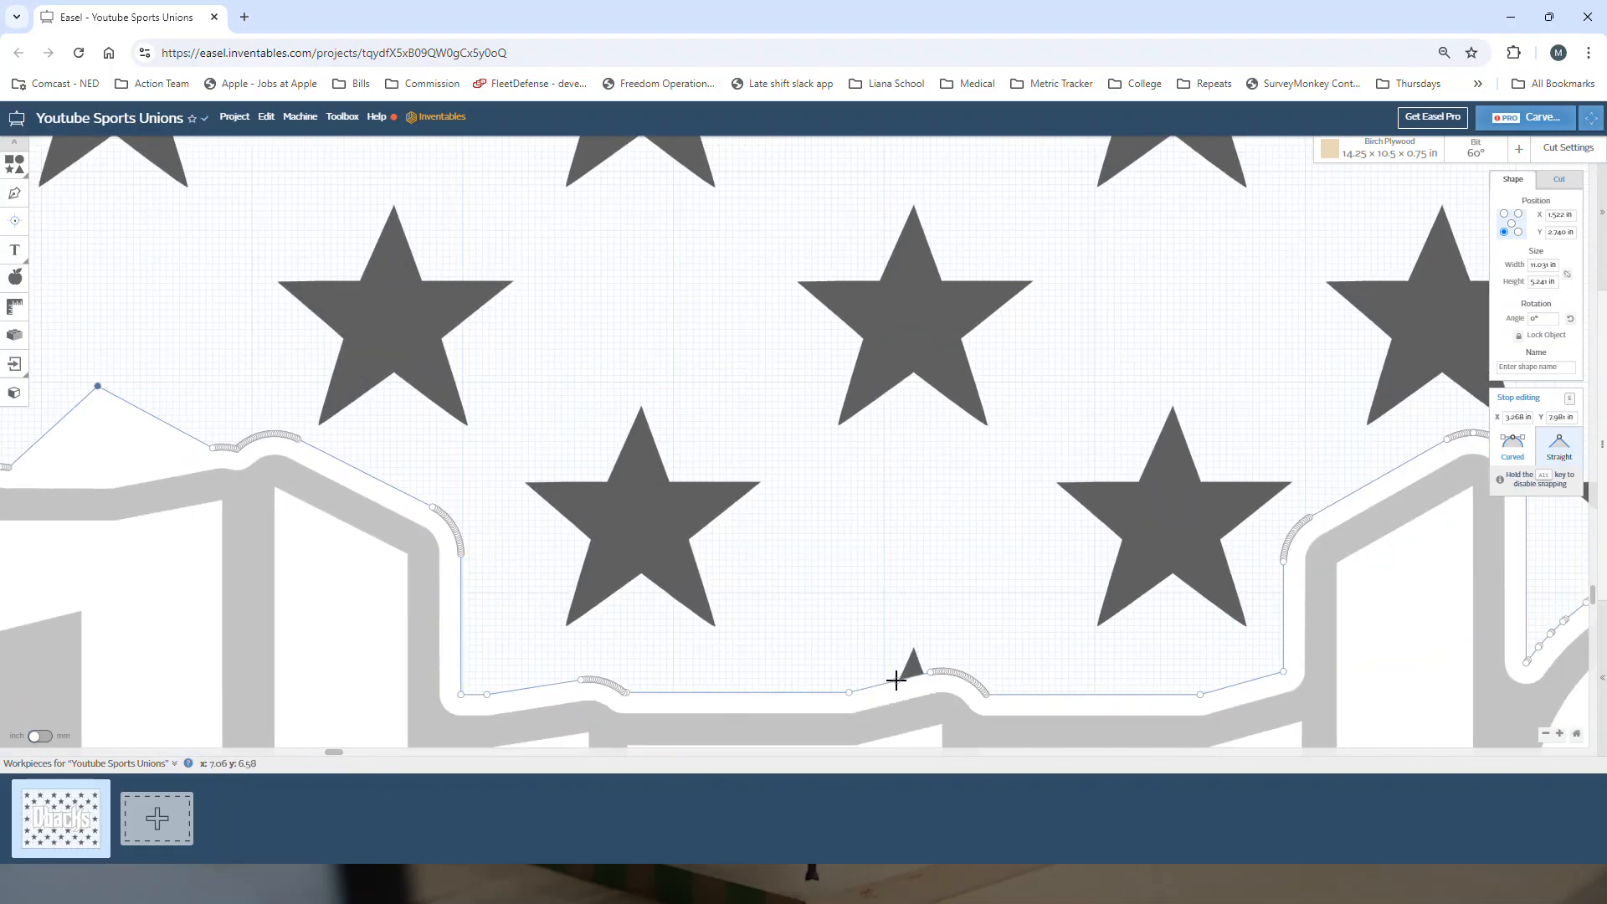
drag(906, 675, 913, 617)
Flatten the old border peak above the s onto the straight edge and check the remaining star fragments in the carve preview.
scroll(1080, 637, down, 2)
drag(331, 751, 544, 751)
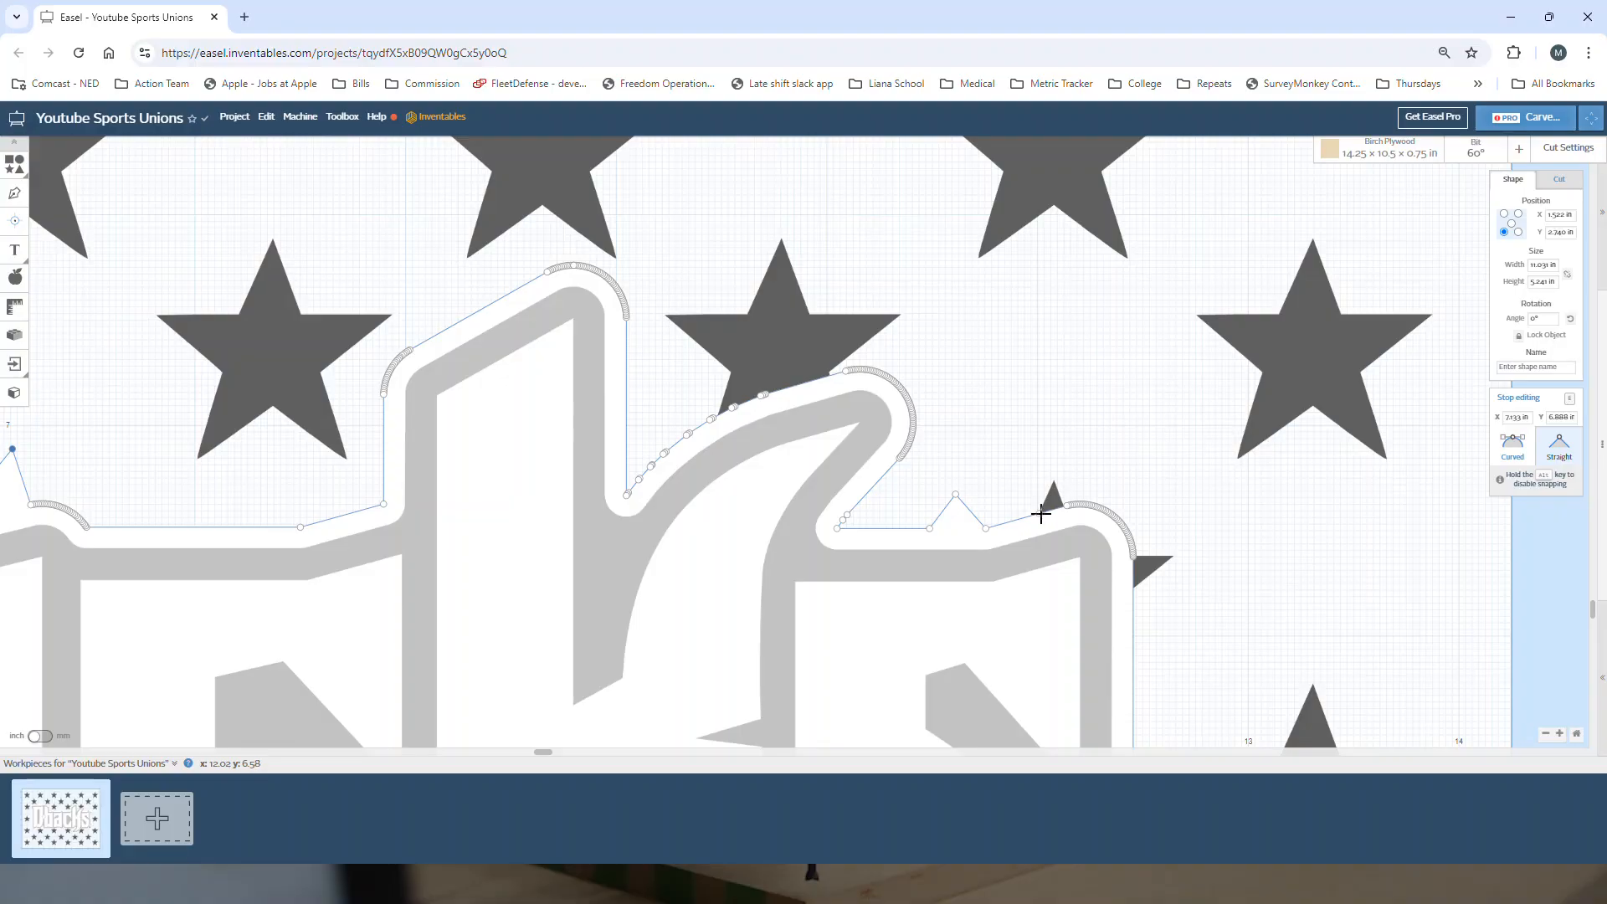
scroll(1045, 536, down, 2)
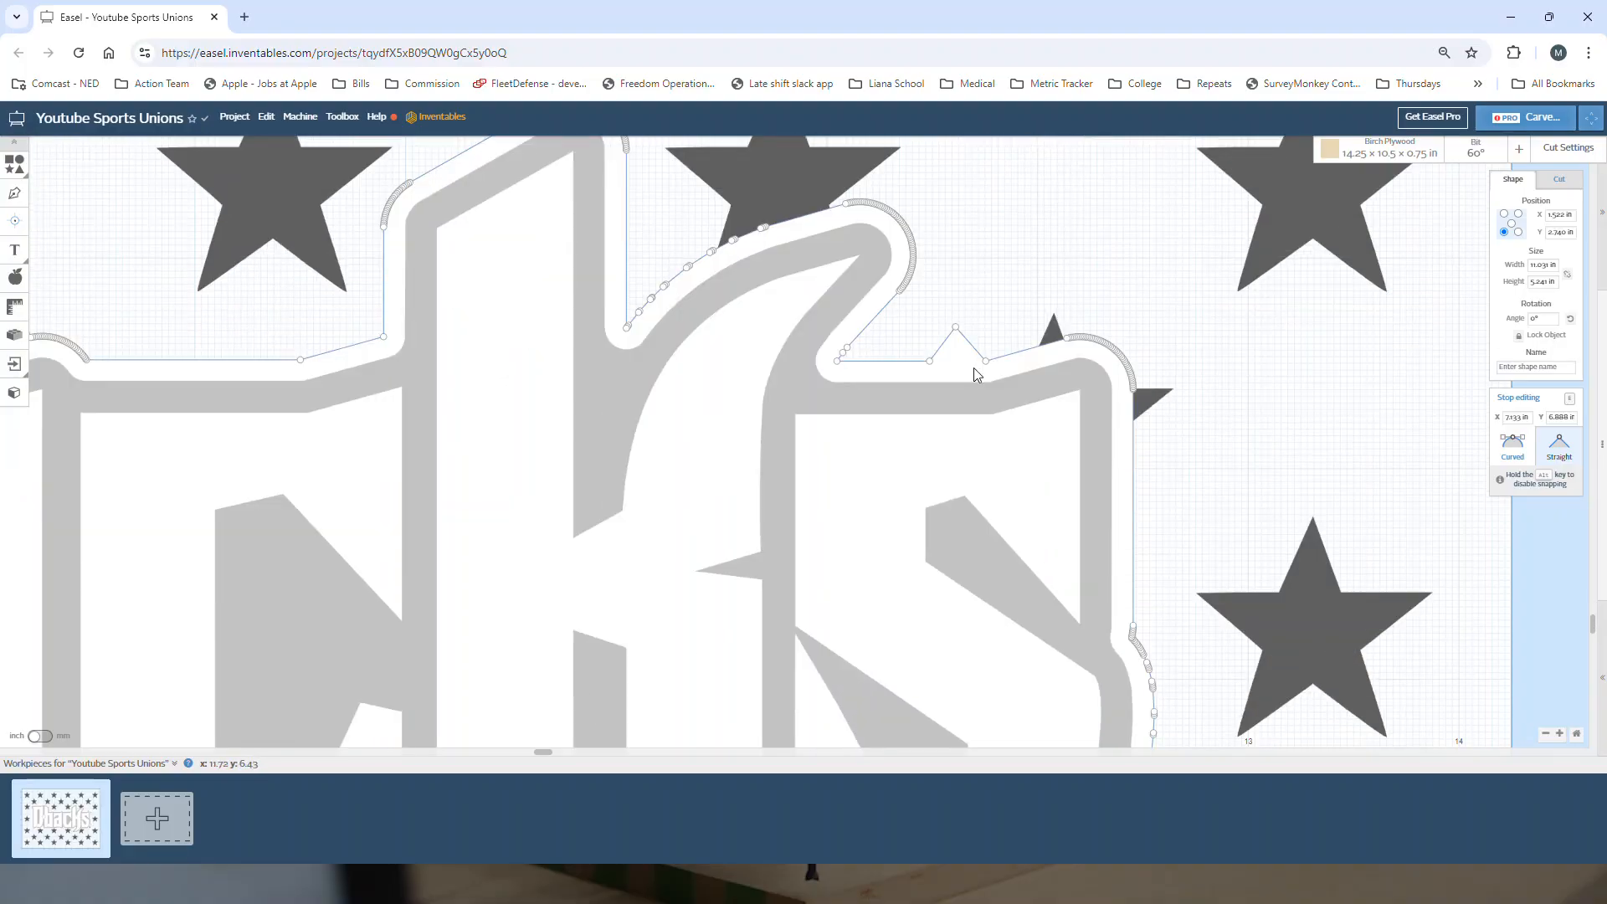
drag(954, 327, 958, 361)
scroll(1011, 498, down, 5)
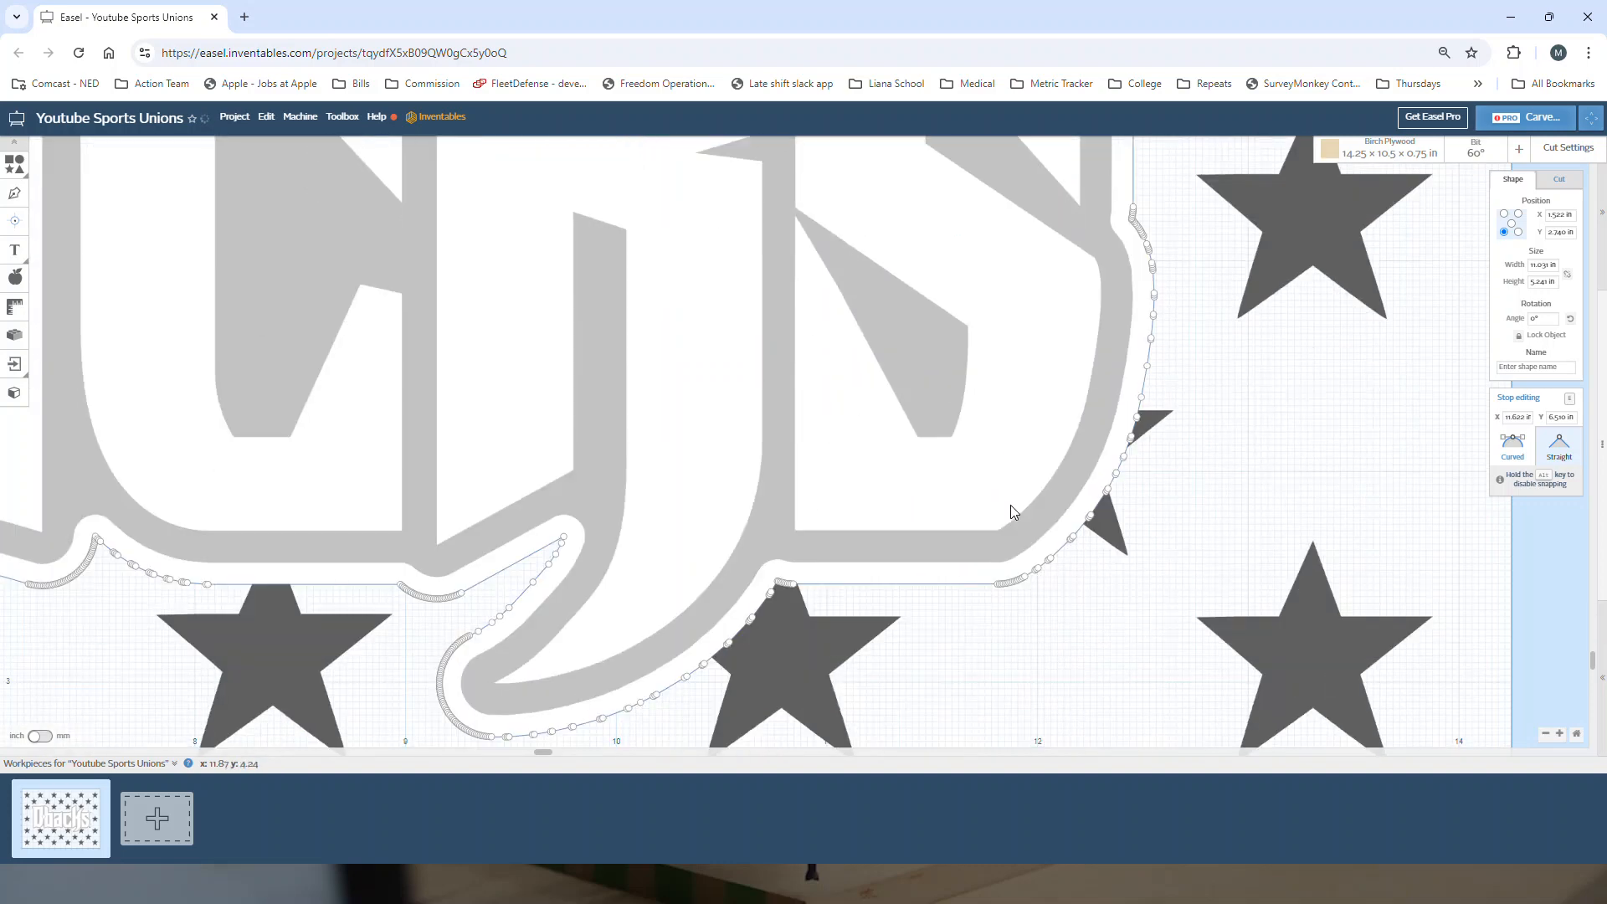
scroll(1013, 505, down, 3)
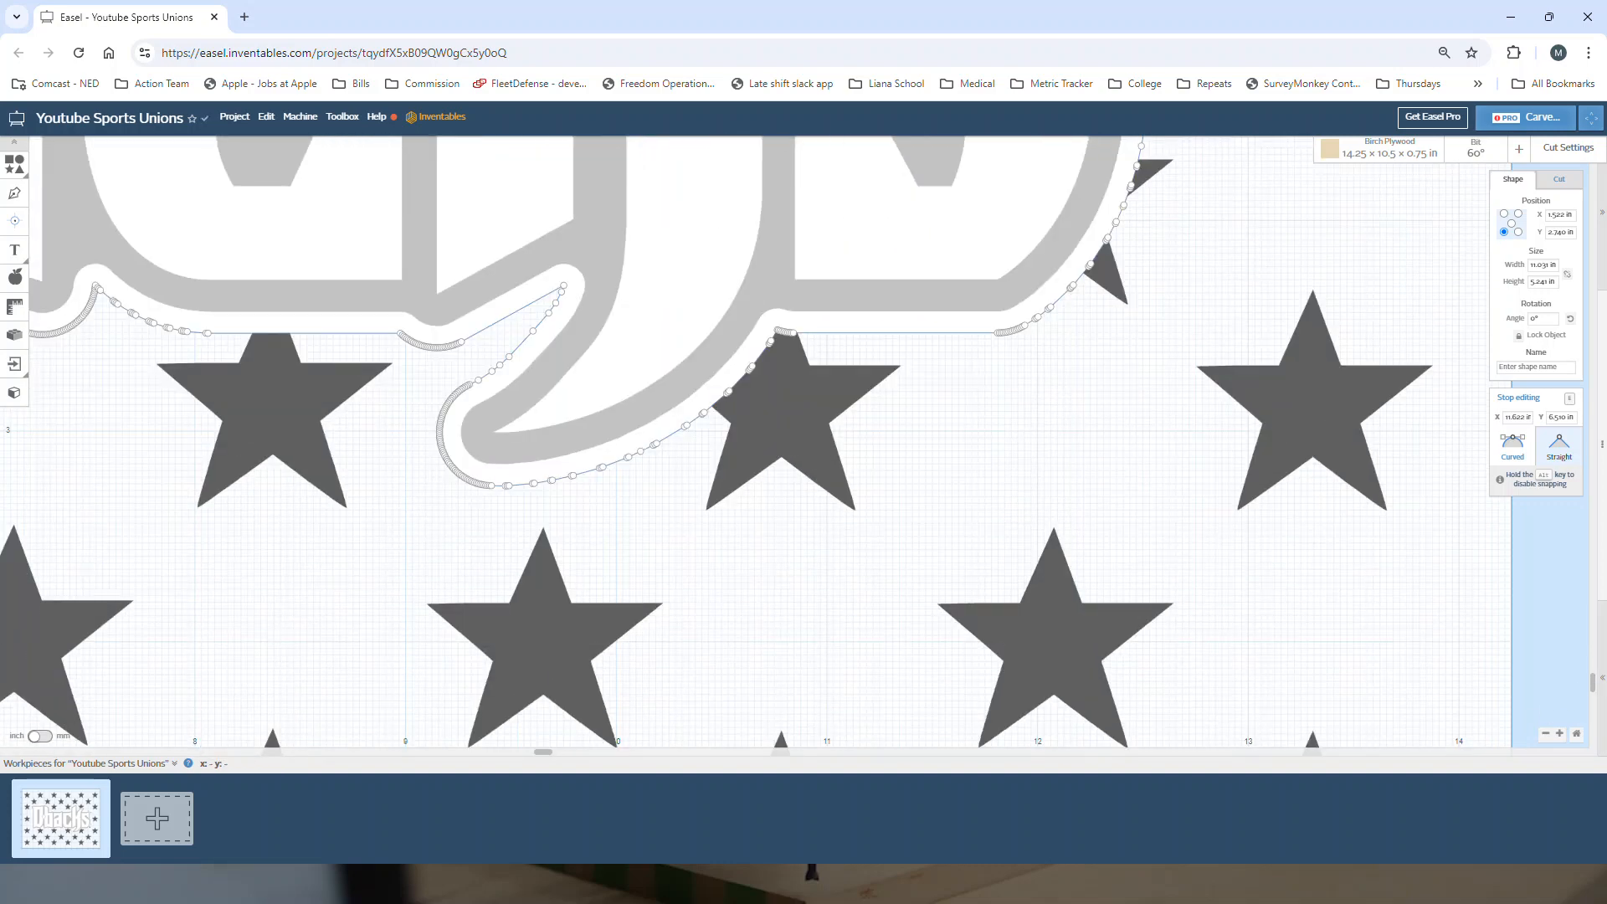
click(1602, 688)
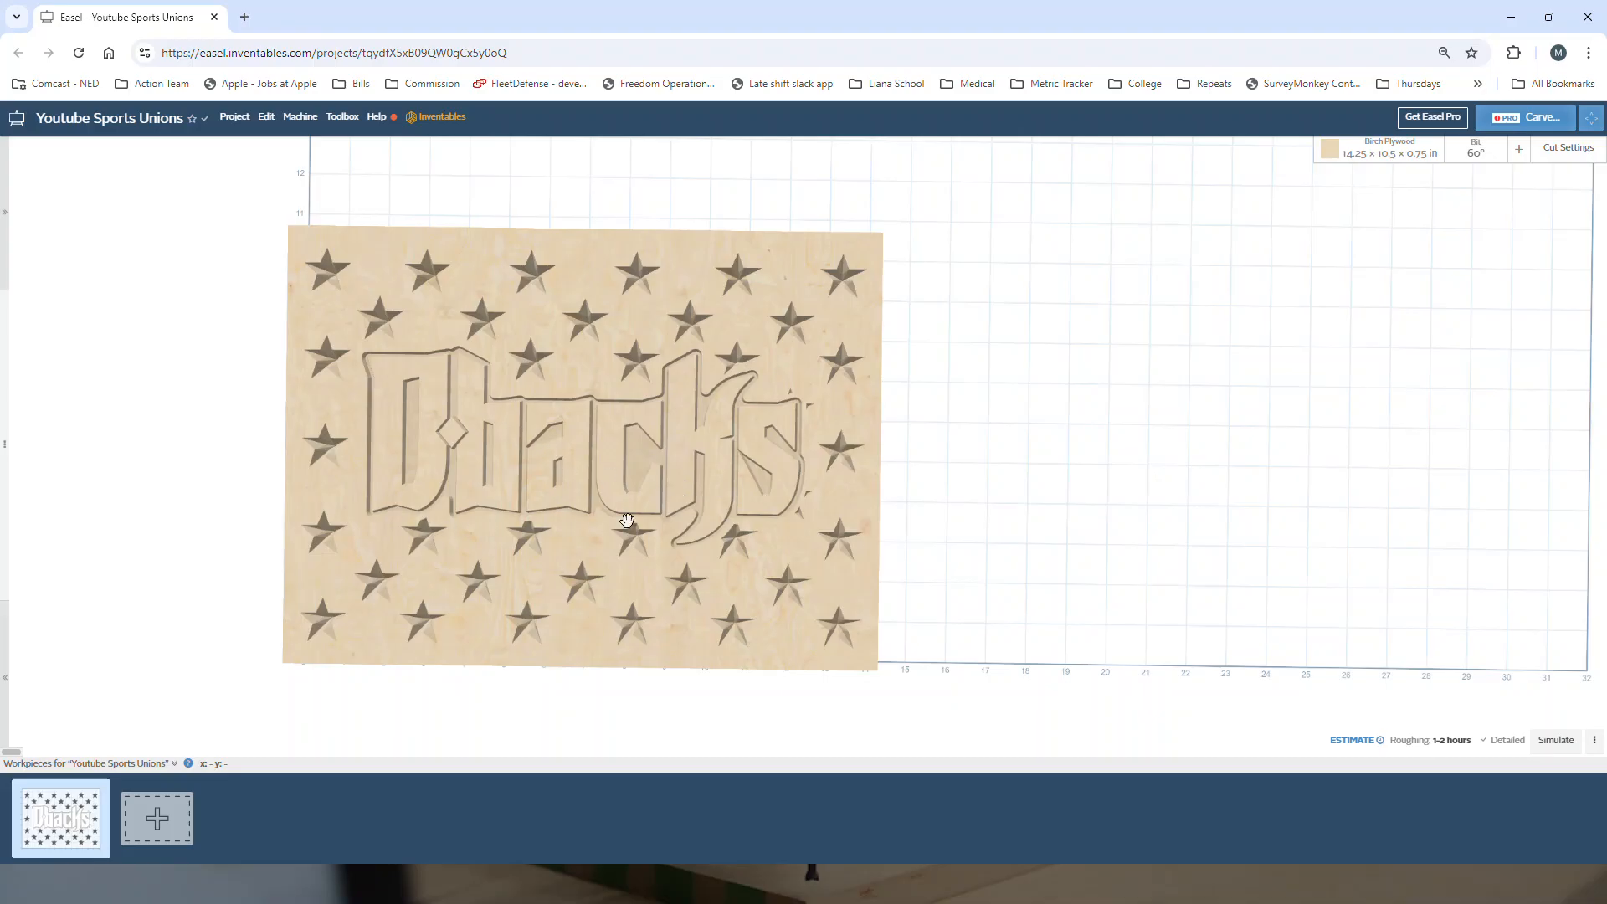
click(10, 239)
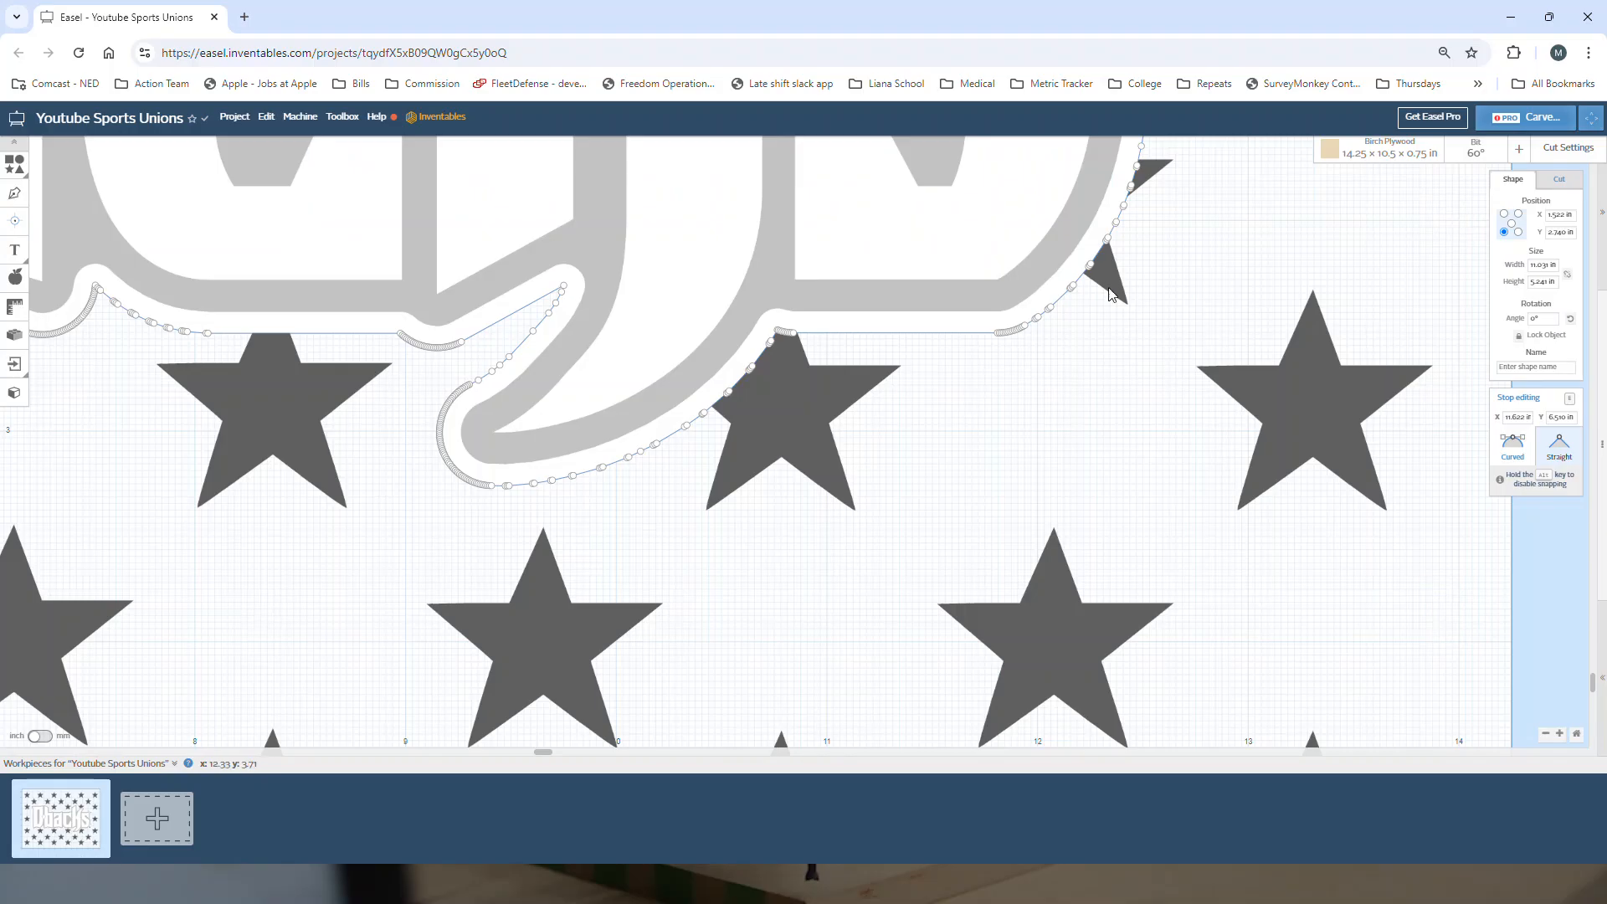
Delete surplus border points along the s's lower-right curve and pull neighboring points outward over the two star fragments there.
scroll(1166, 389, up, 1)
scroll(1172, 398, up, 1)
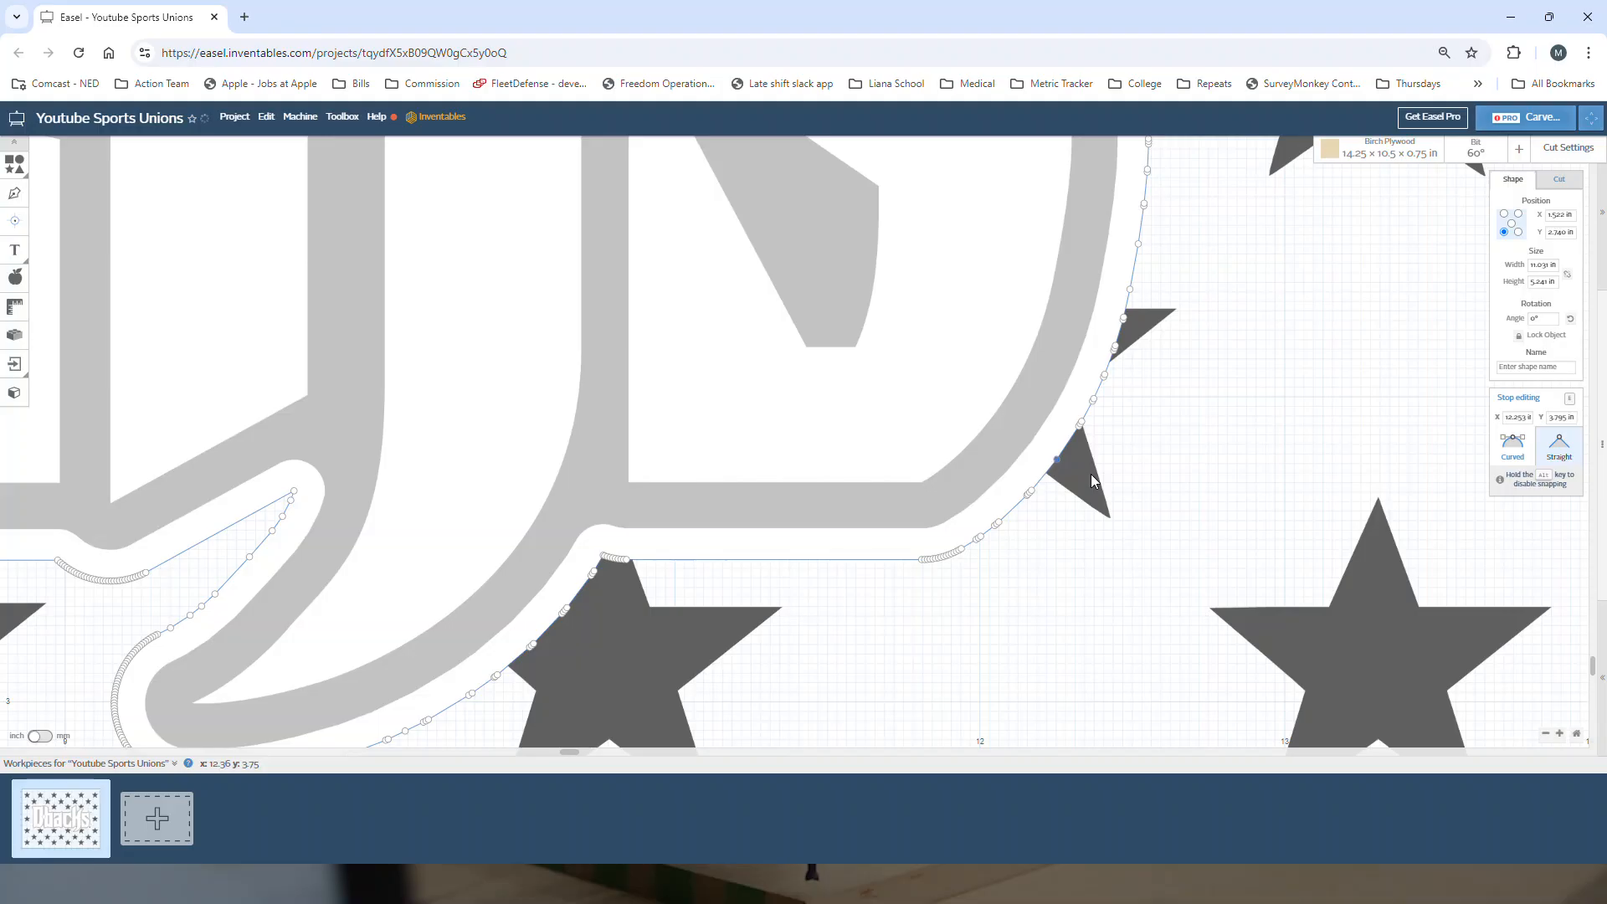
key(Delete)
drag(1035, 486, 1122, 531)
click(1094, 399)
key(Delete)
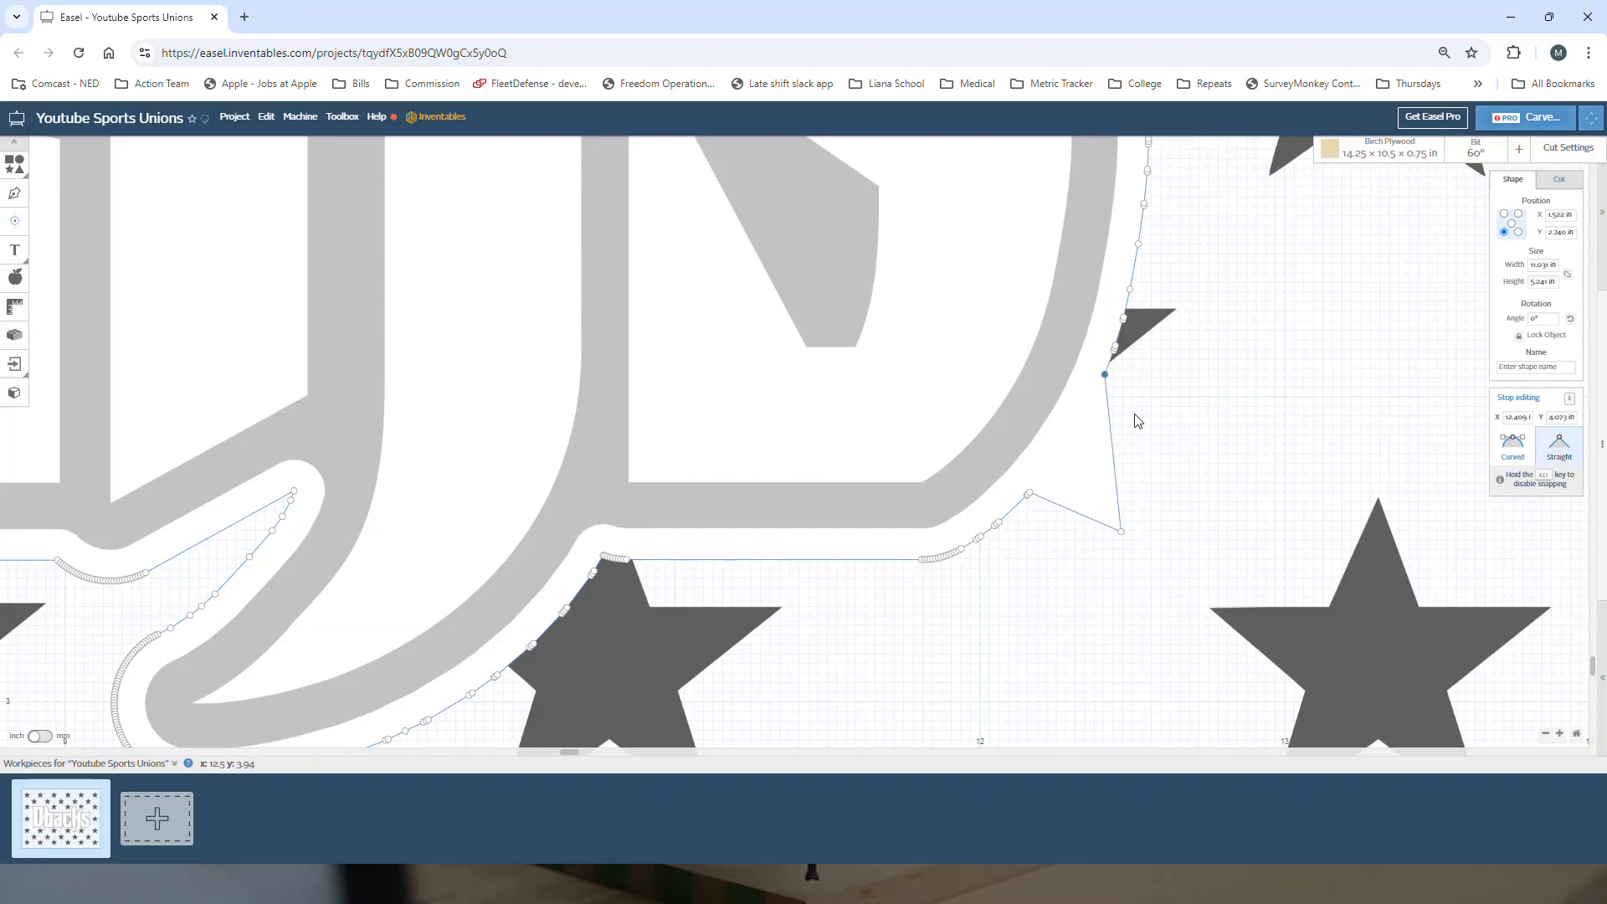
key(Delete)
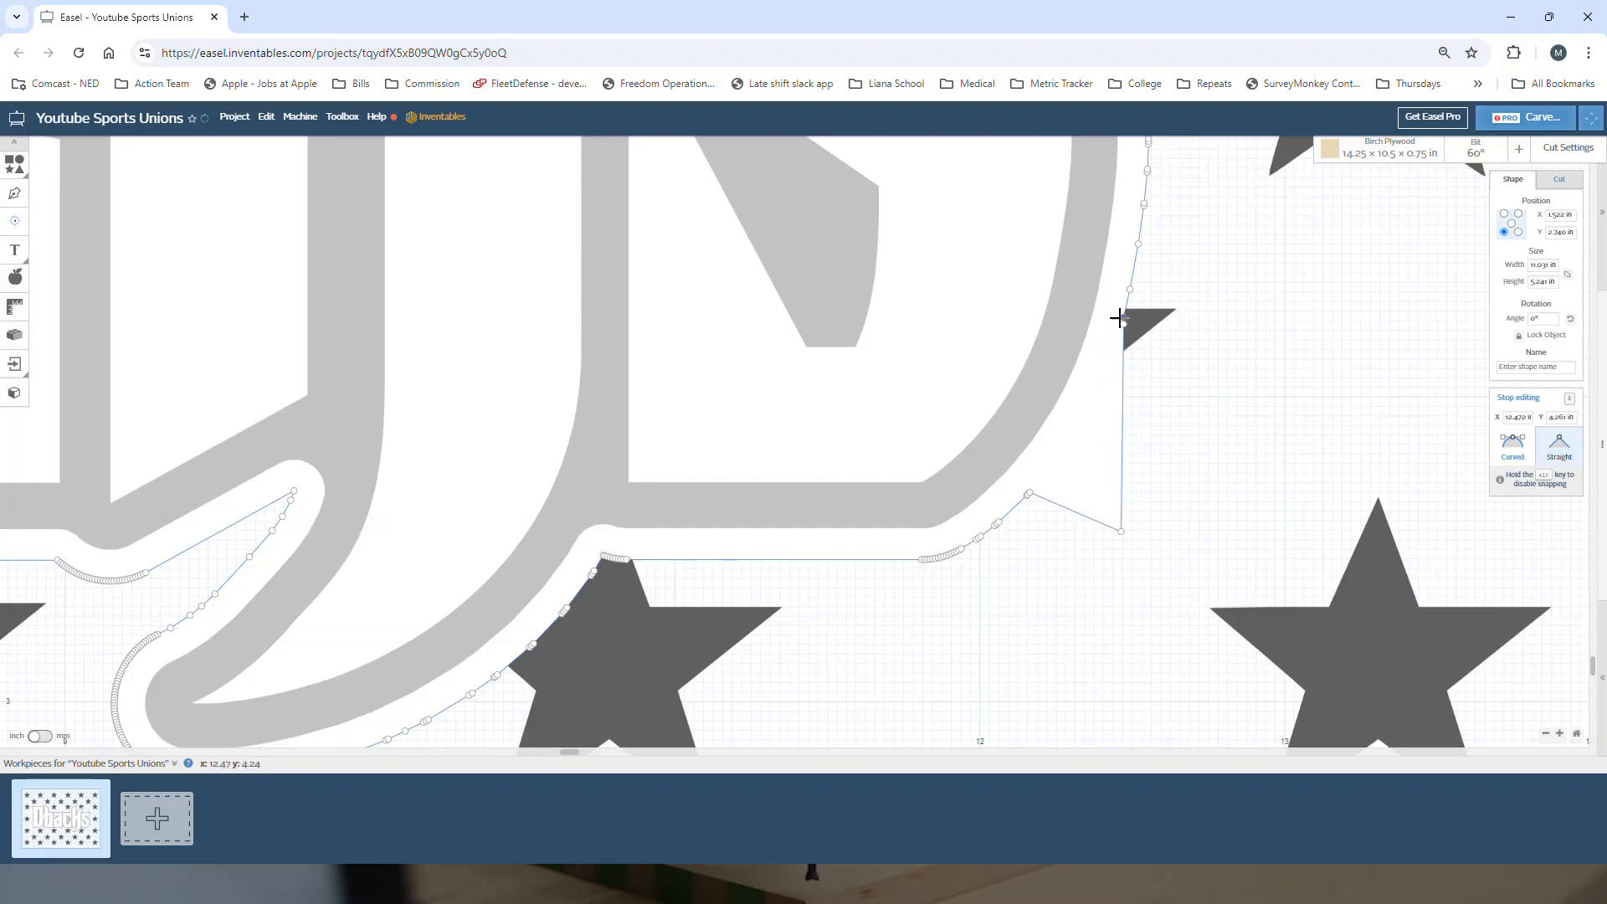
drag(1122, 316, 1199, 289)
Add border points around the s's upper-right corner, pull them outward over the two star tips, and inspect the tilted carve preview.
scroll(1176, 355, up, 3)
scroll(1176, 355, up, 5)
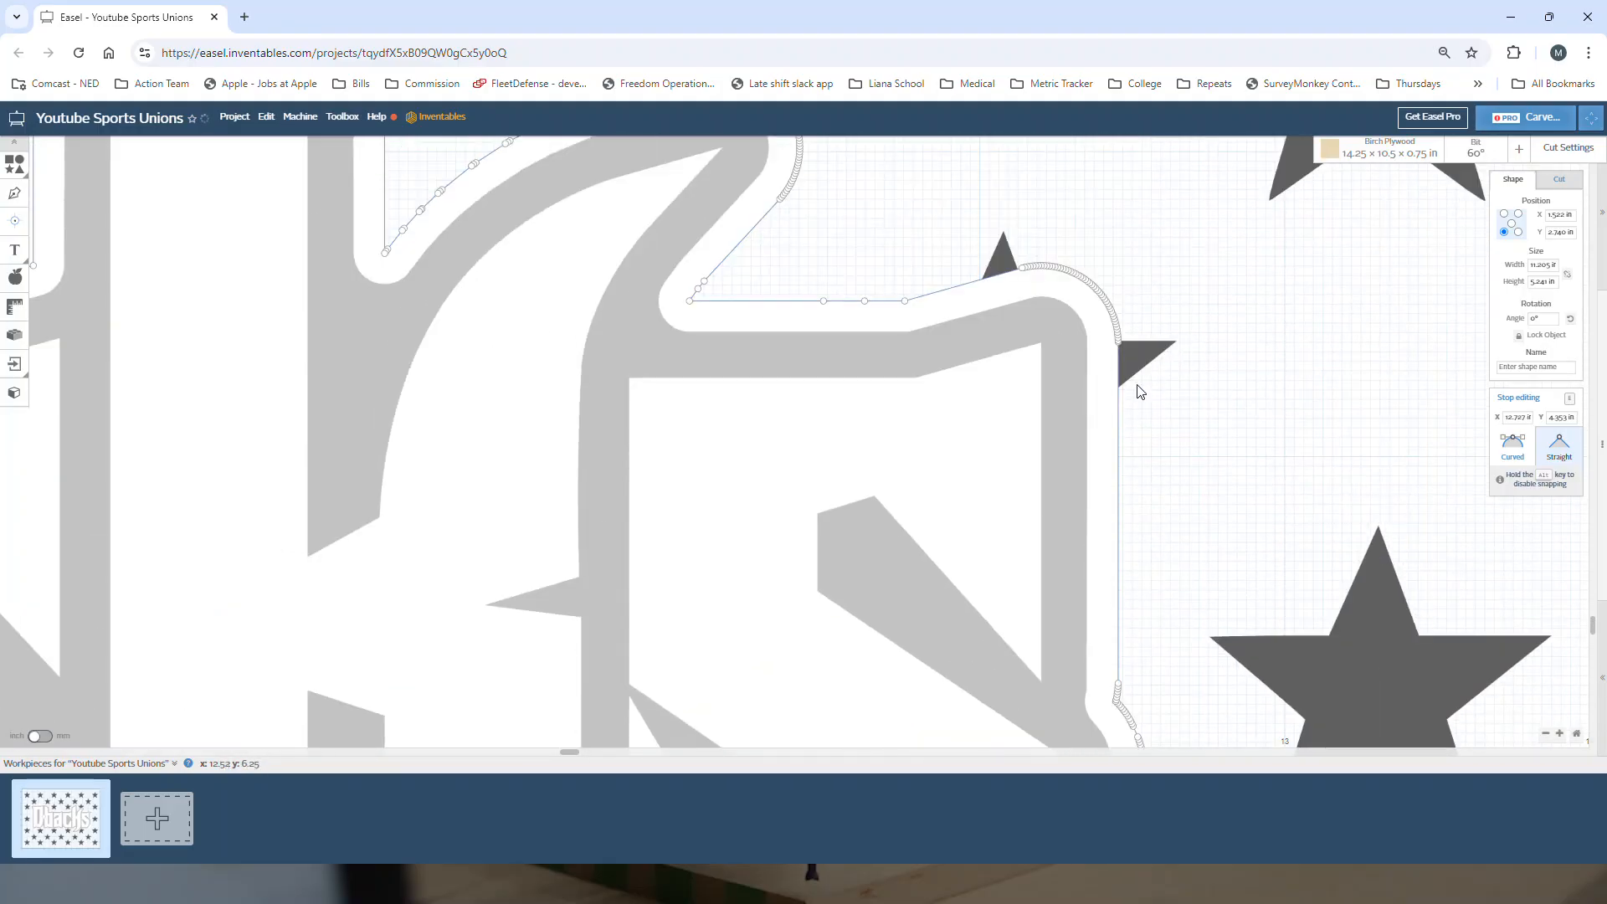
click(1119, 397)
drag(1122, 367, 1208, 339)
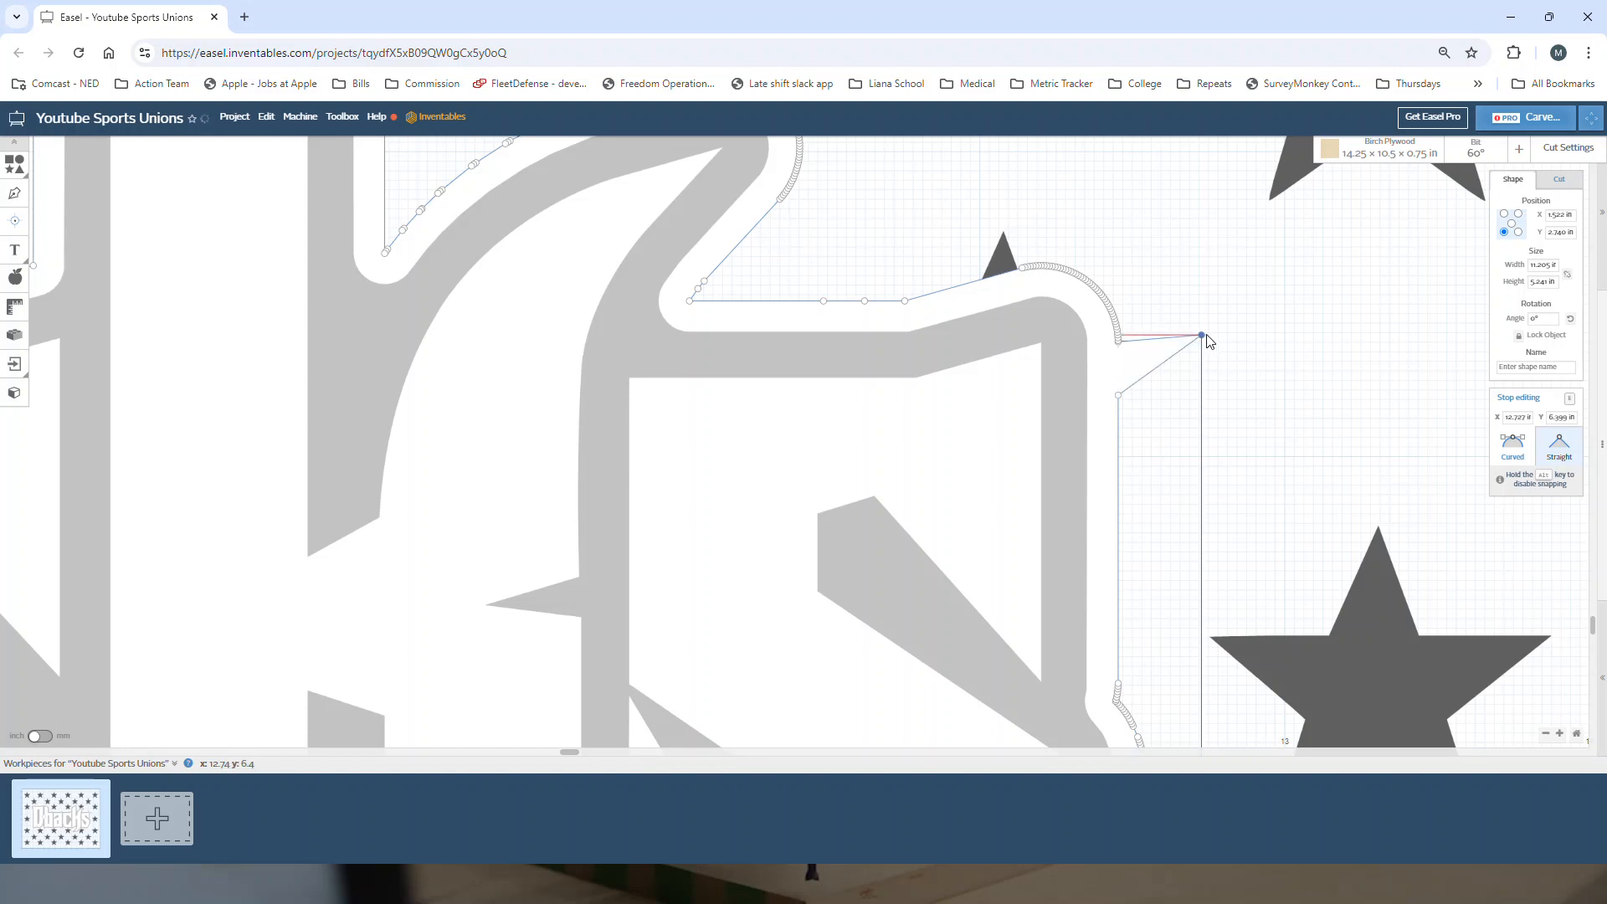
click(1001, 276)
drag(1001, 277, 999, 209)
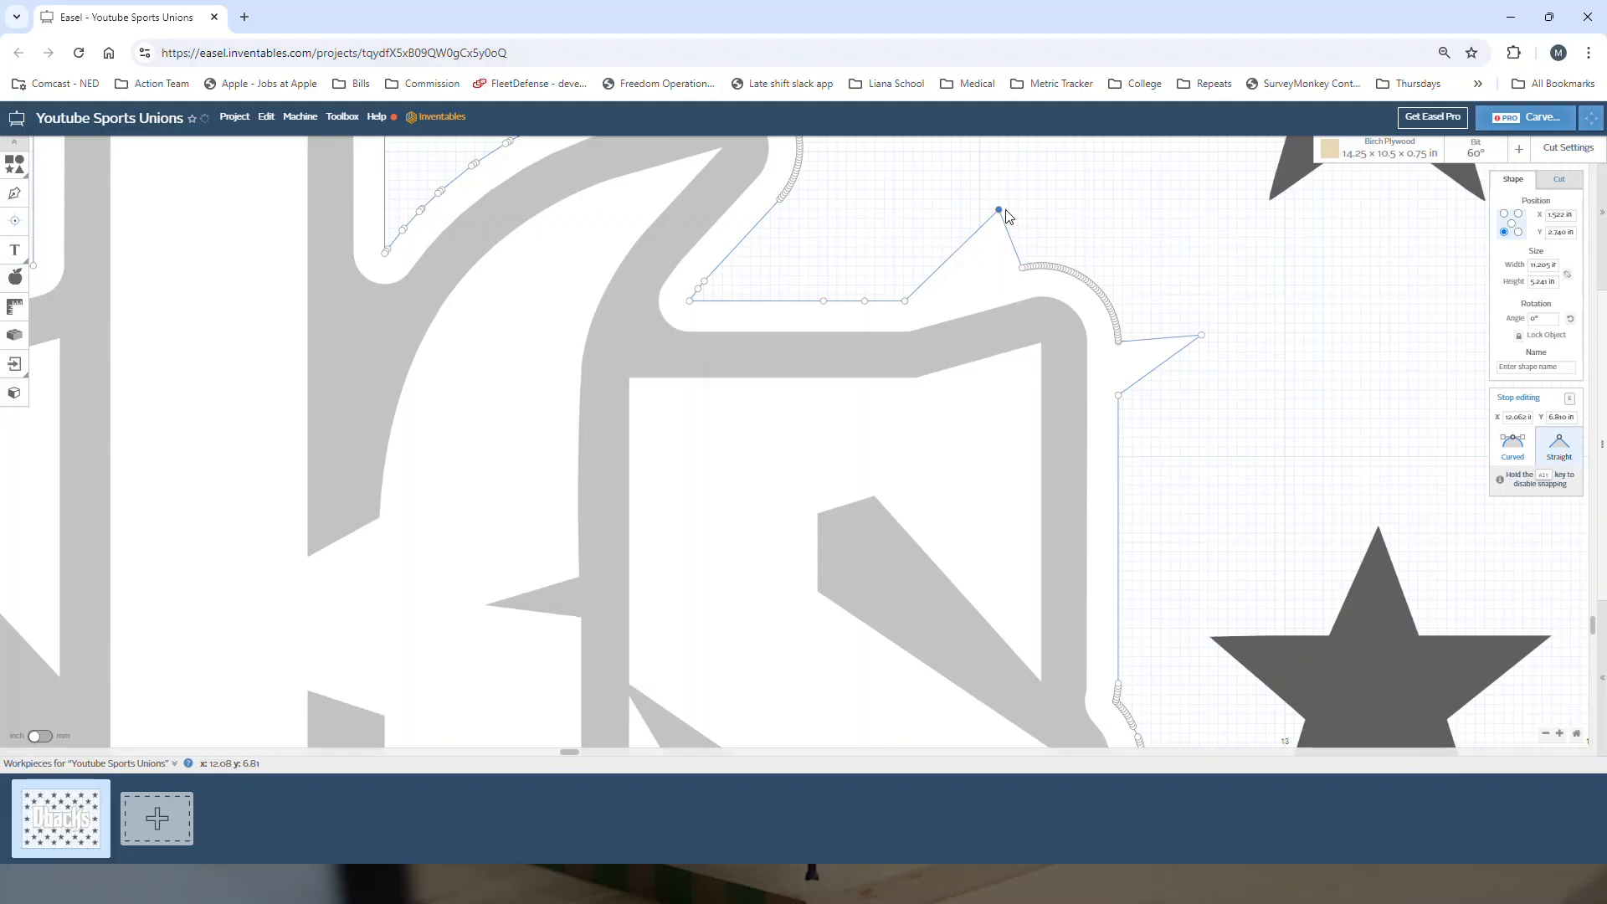
click(1599, 674)
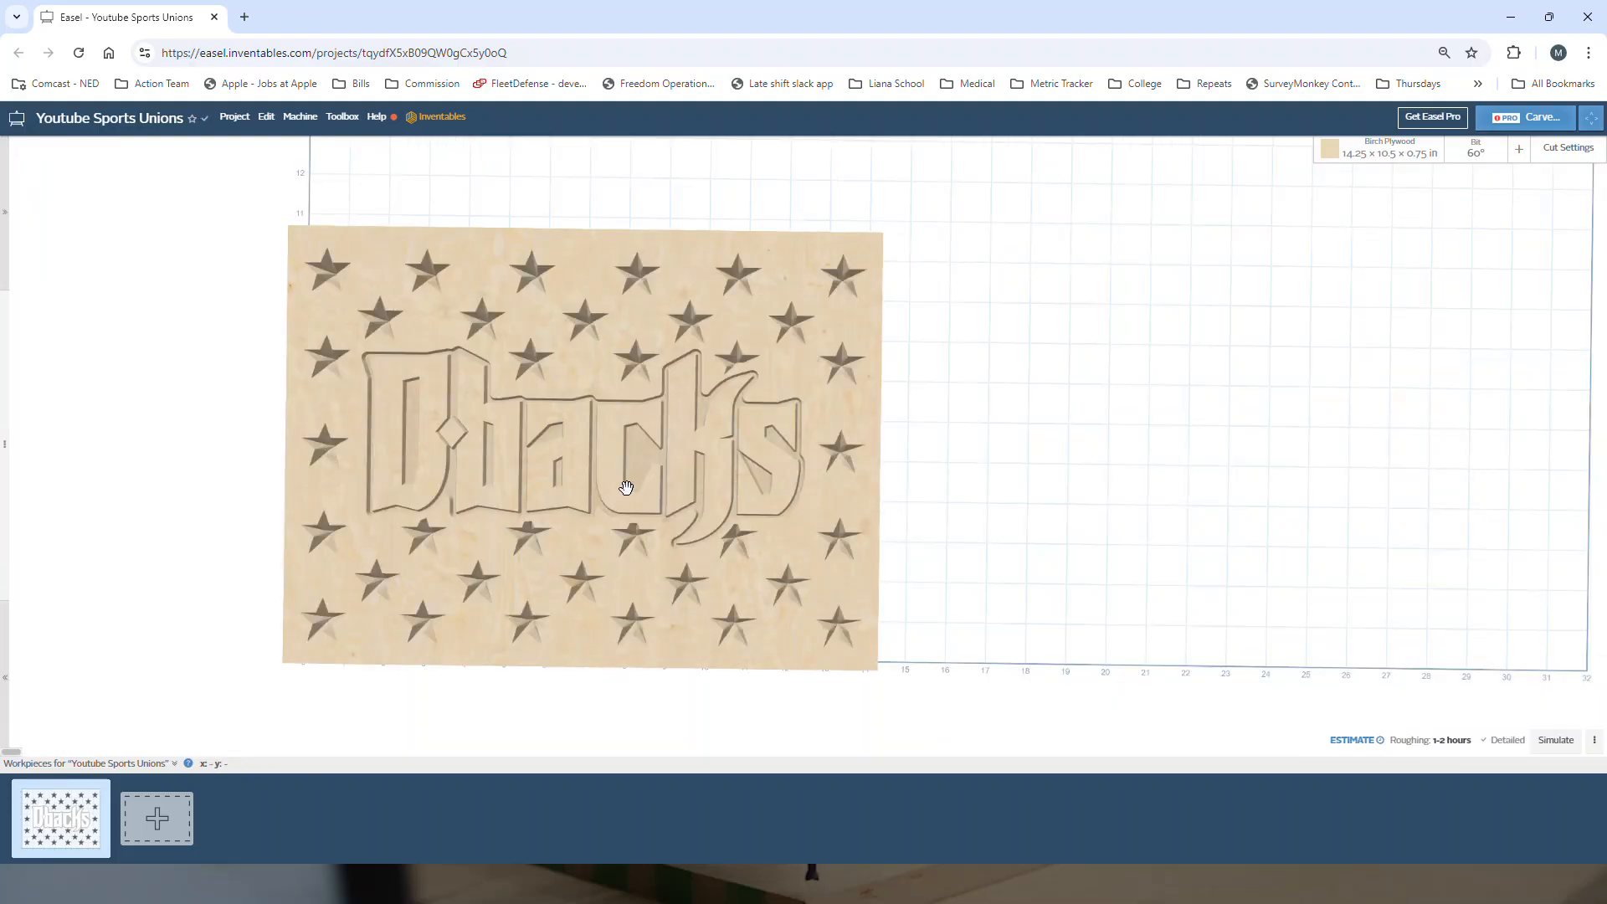
drag(596, 499, 536, 485)
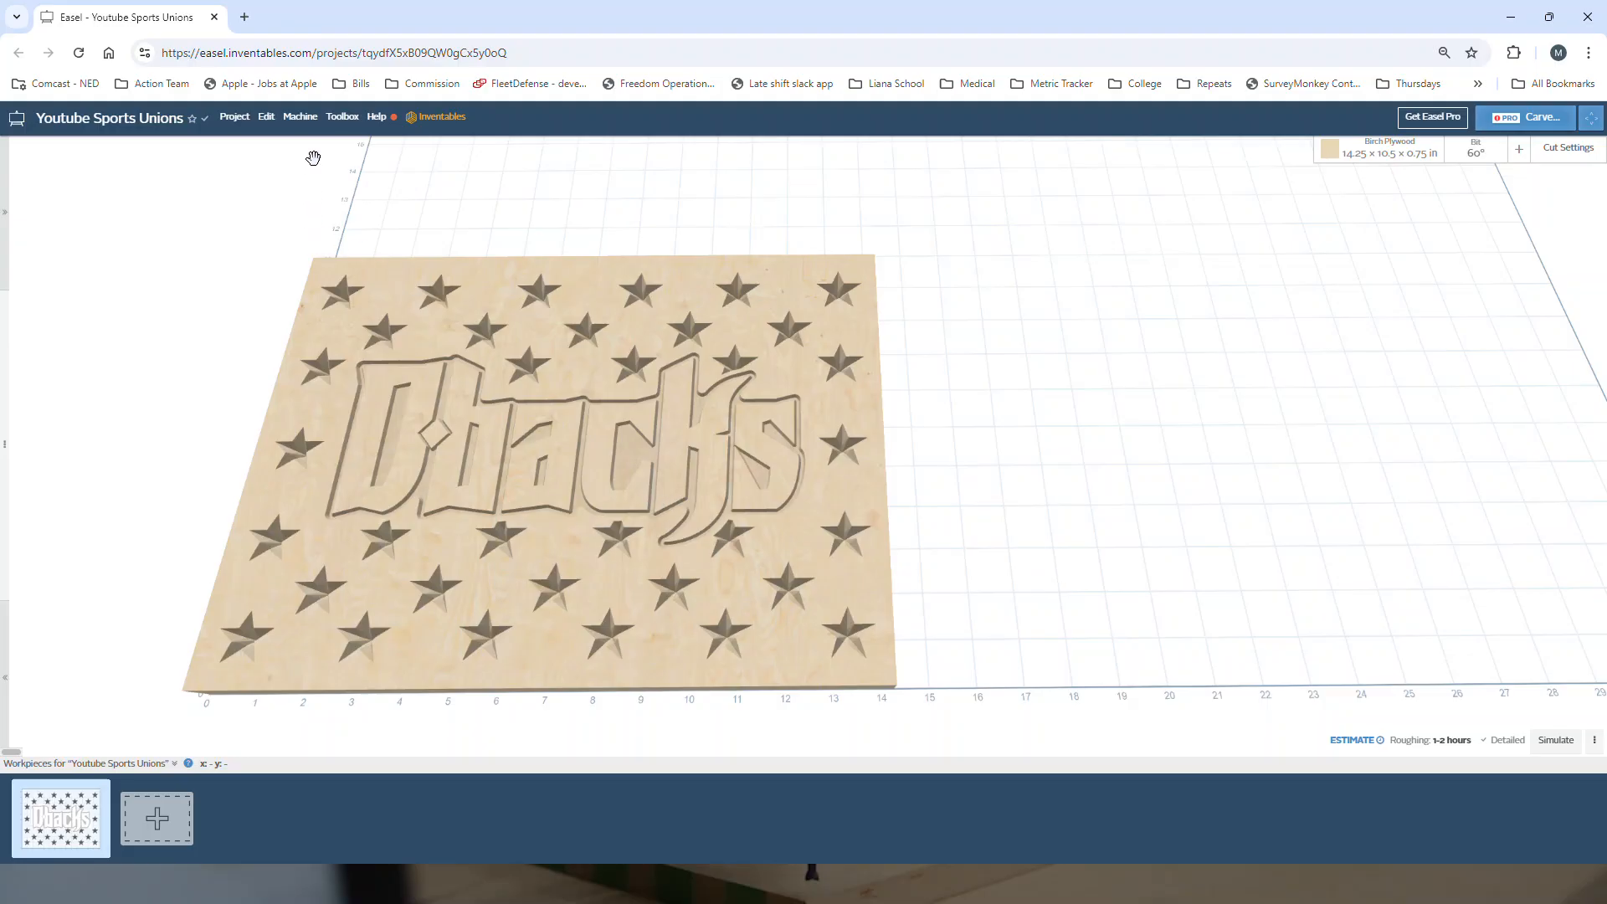
Set the project's sharing to Unlisted and copy its project link.
click(237, 118)
click(251, 368)
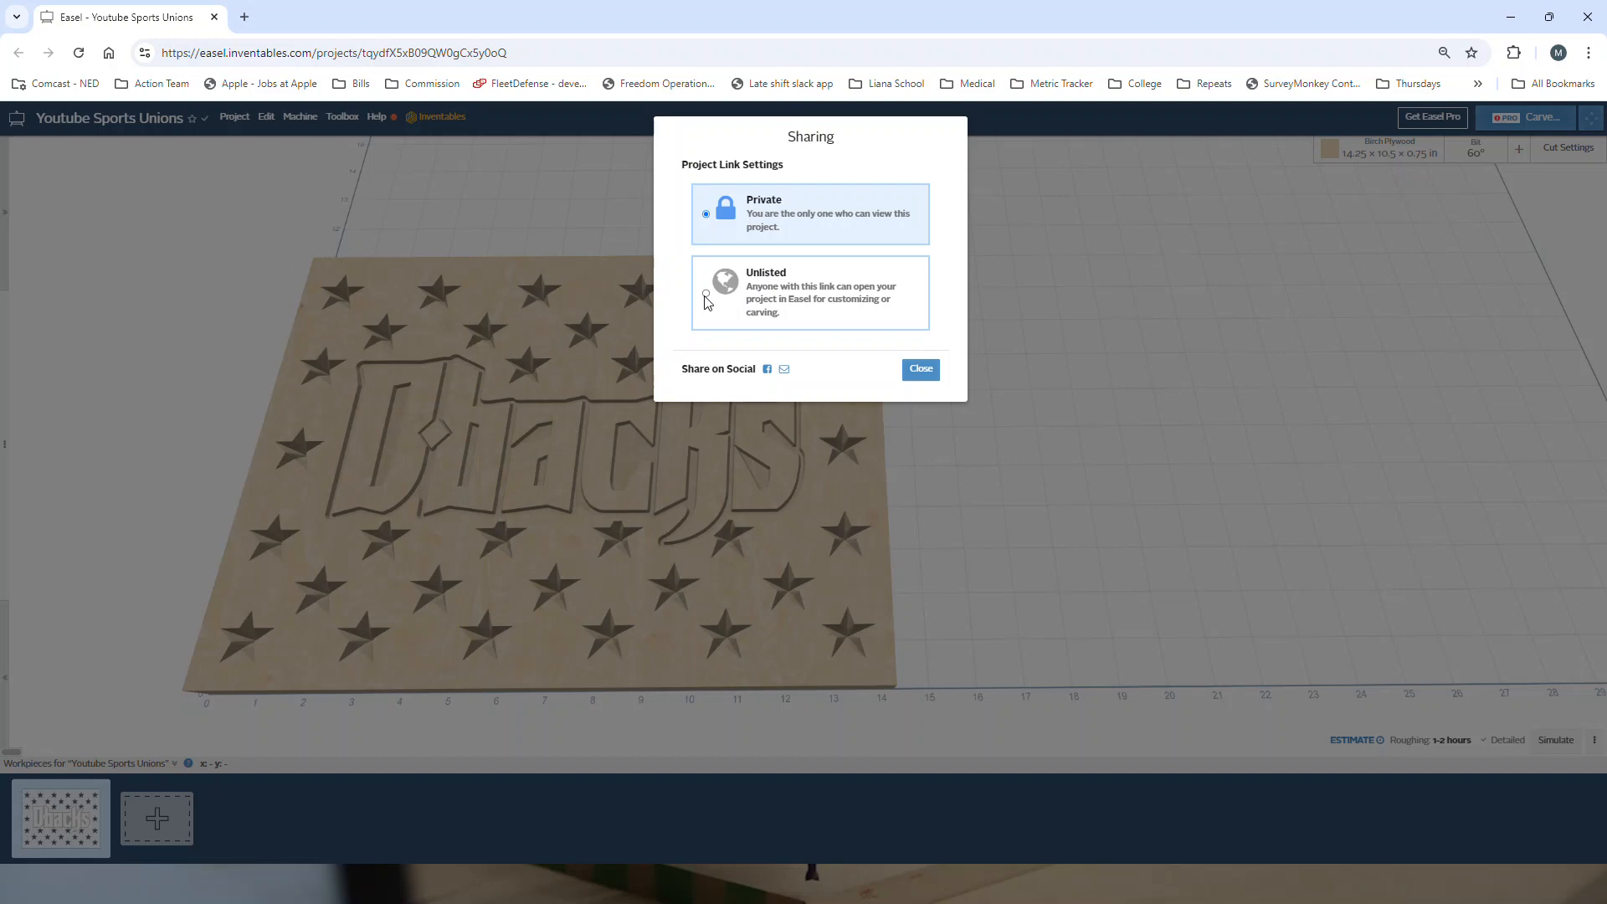
click(706, 299)
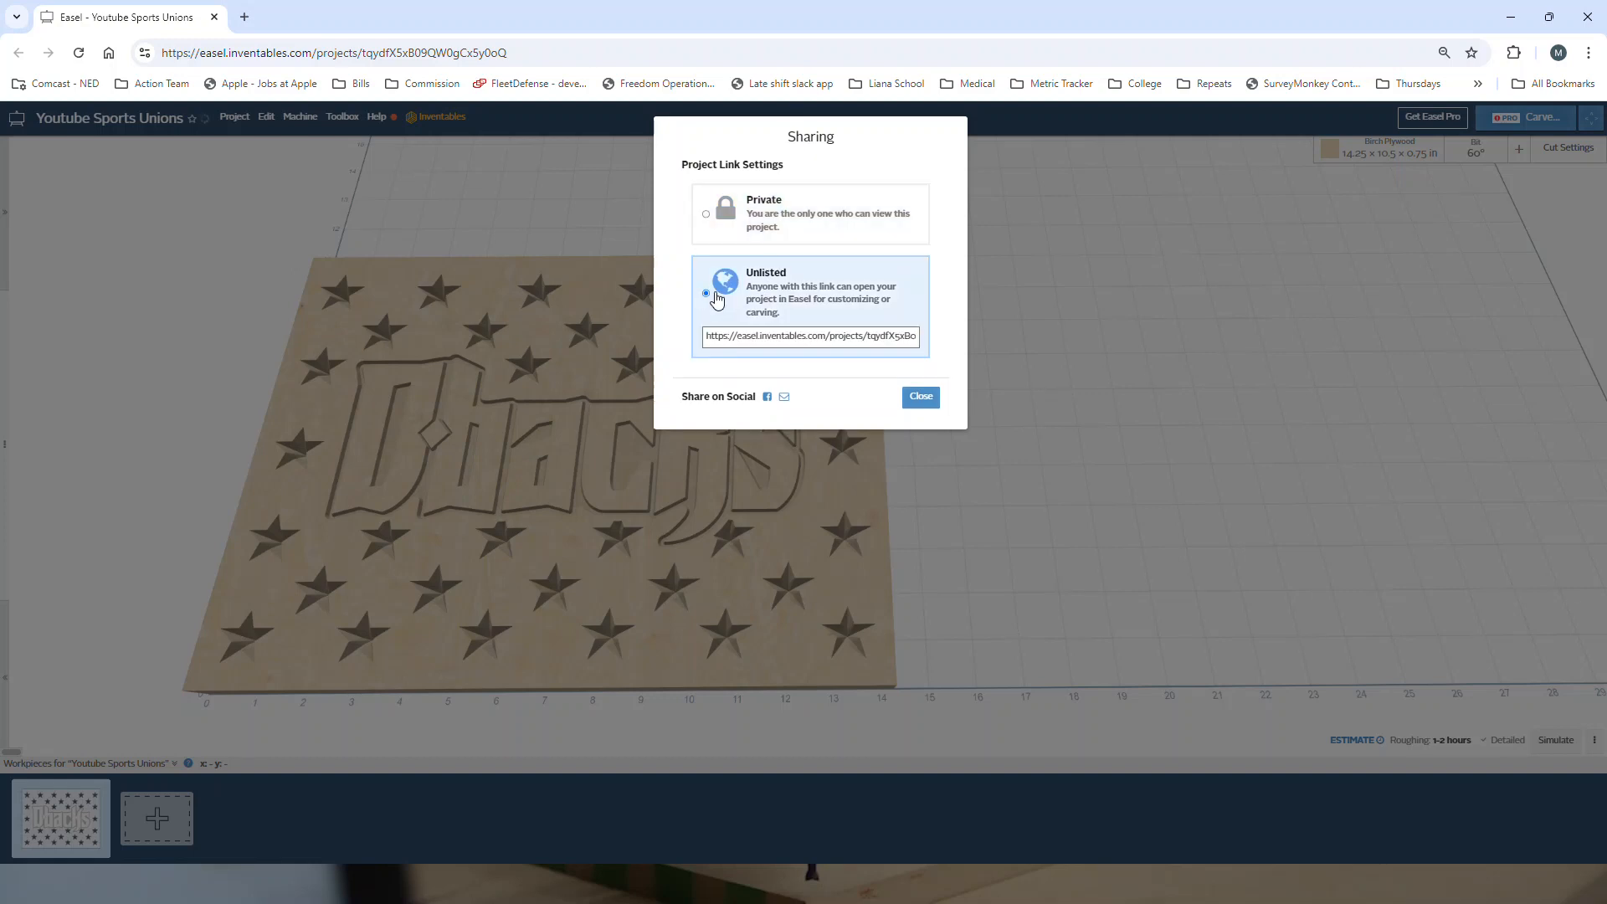
click(774, 337)
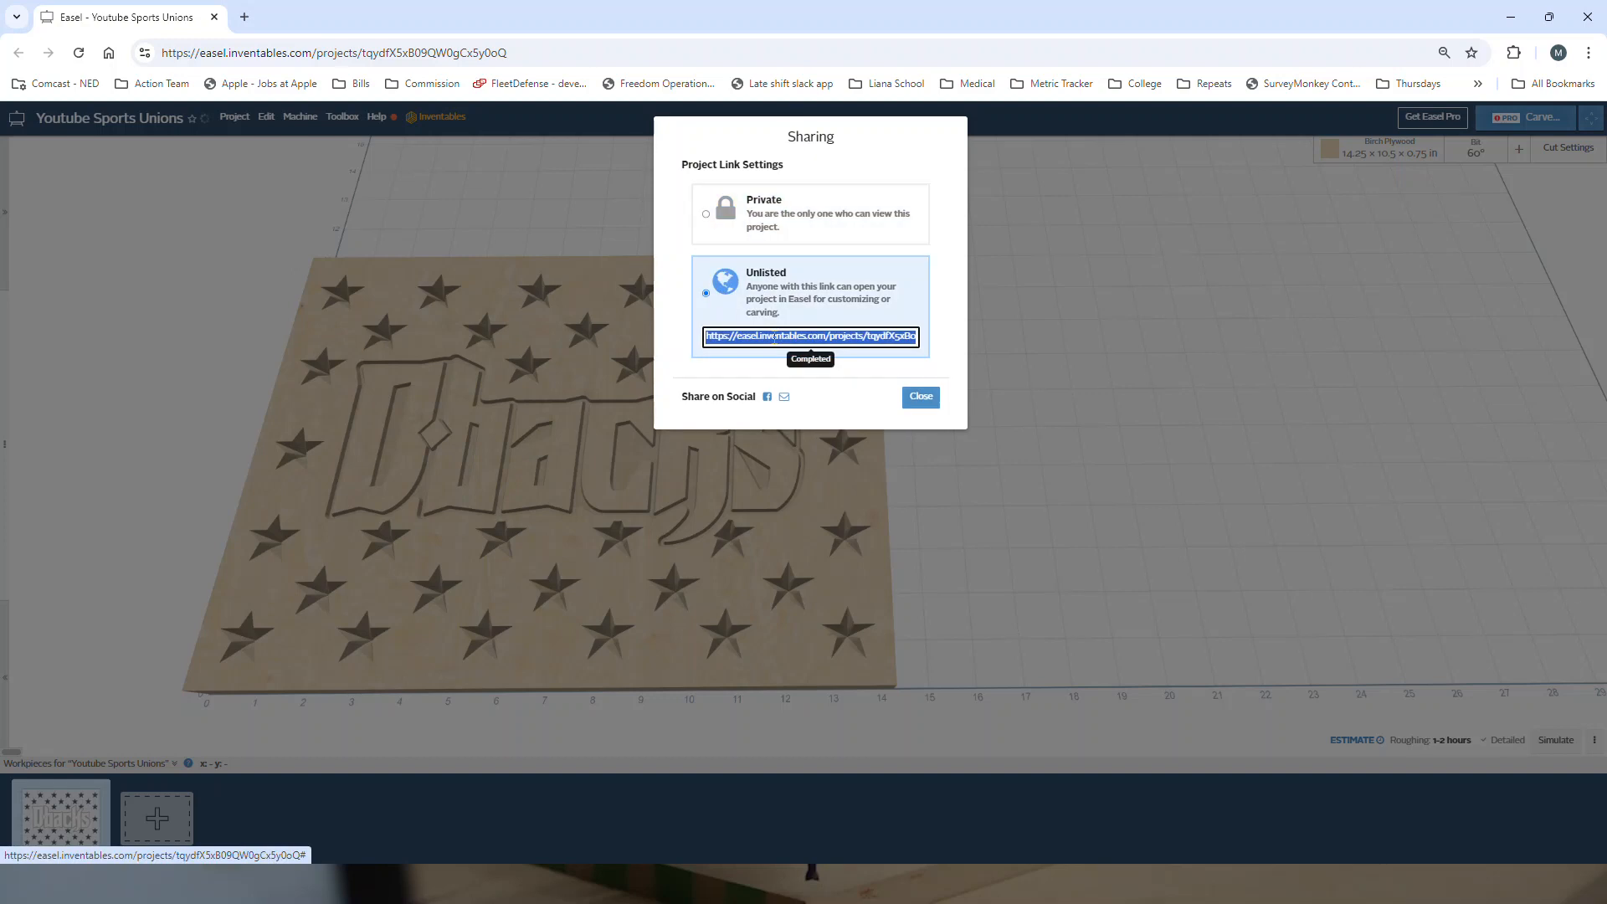